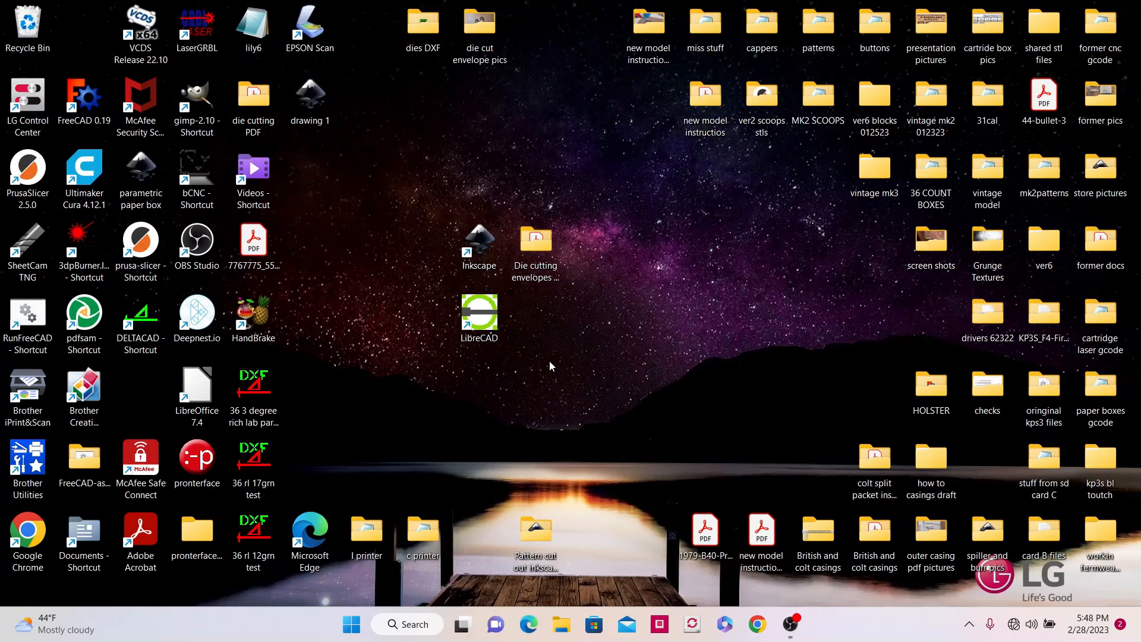
Step: Open the "Die cut envelopes and making dies" PDF from the Die cutting envelopes folder and review the envelope and cartridge types
double_click(531, 252)
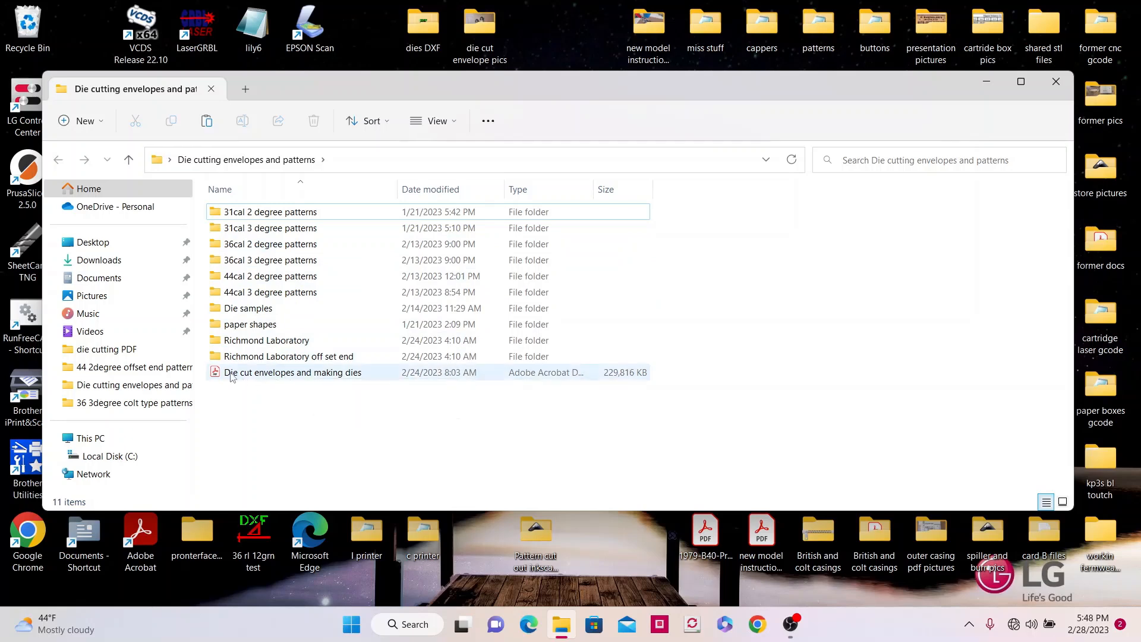
double_click(293, 374)
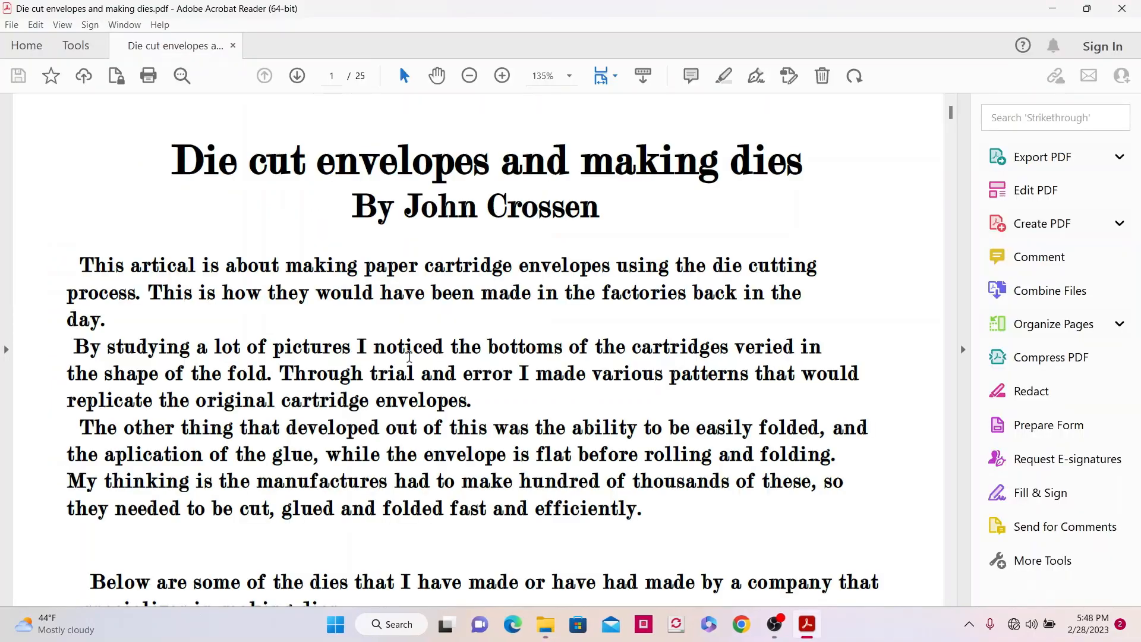
scroll(463, 286, down, 15)
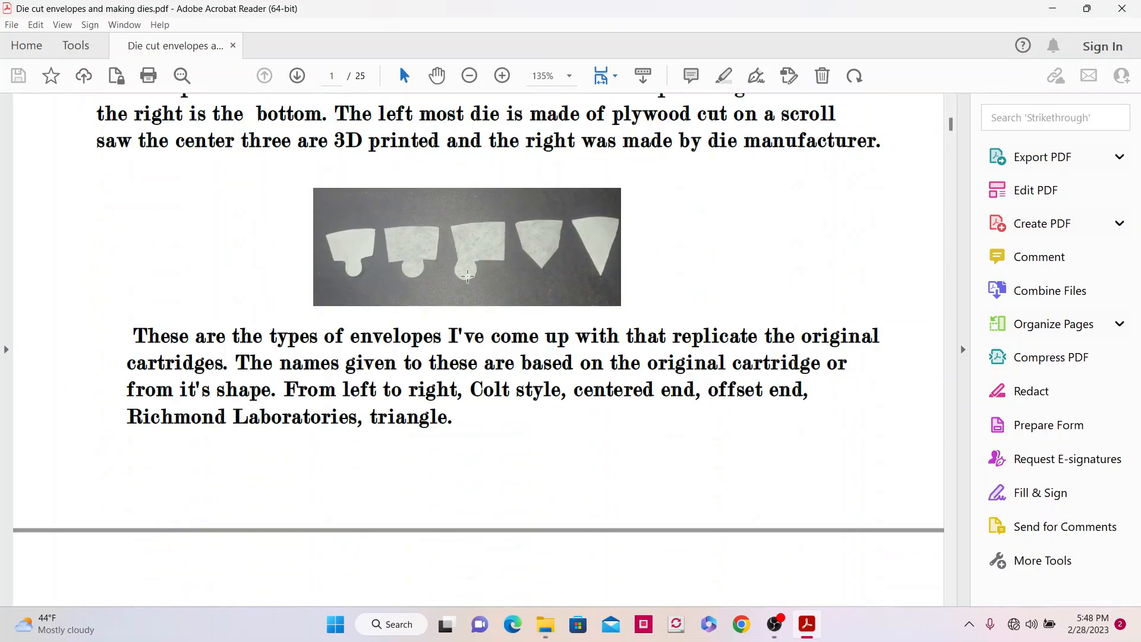
scroll(469, 282, down, 20)
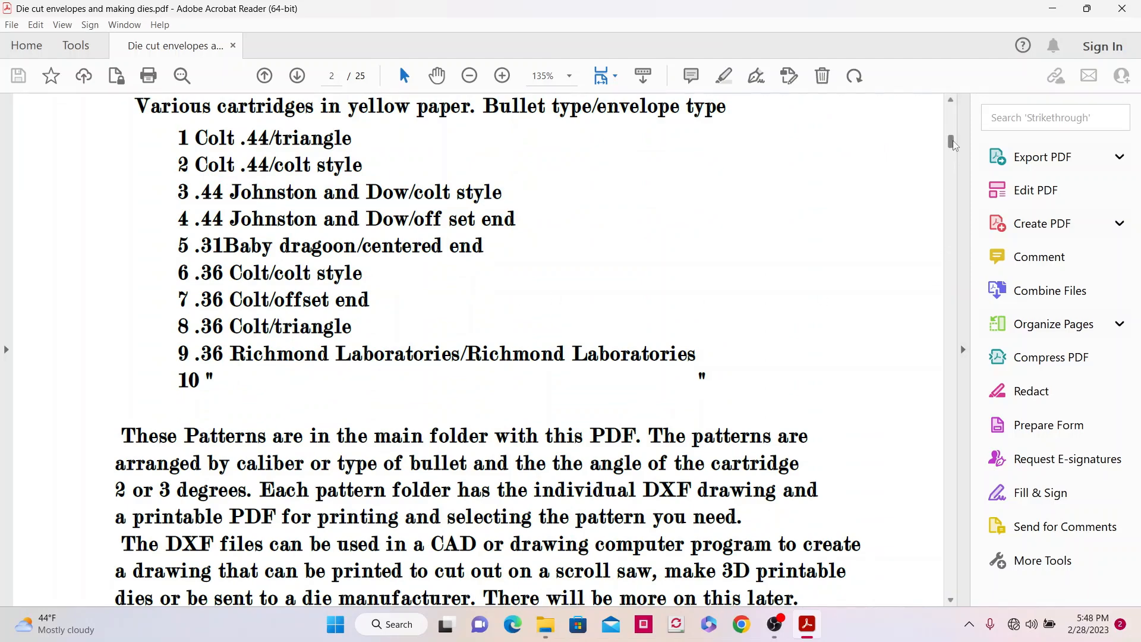
Step: Examine the PDF's steel cutting rule section and the 44 cal 2 degree colt type test sheet, closing the document and its folder
scroll(762, 201, up, 2)
drag(951, 143, 949, 348)
scroll(642, 274, down, 3)
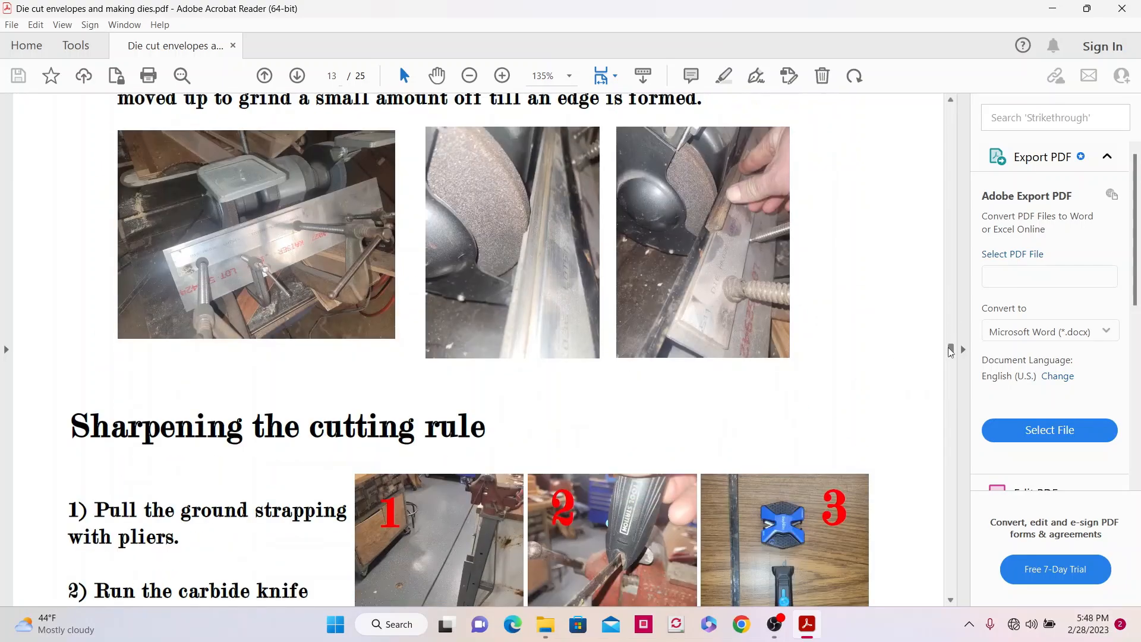
scroll(464, 230, up, 3)
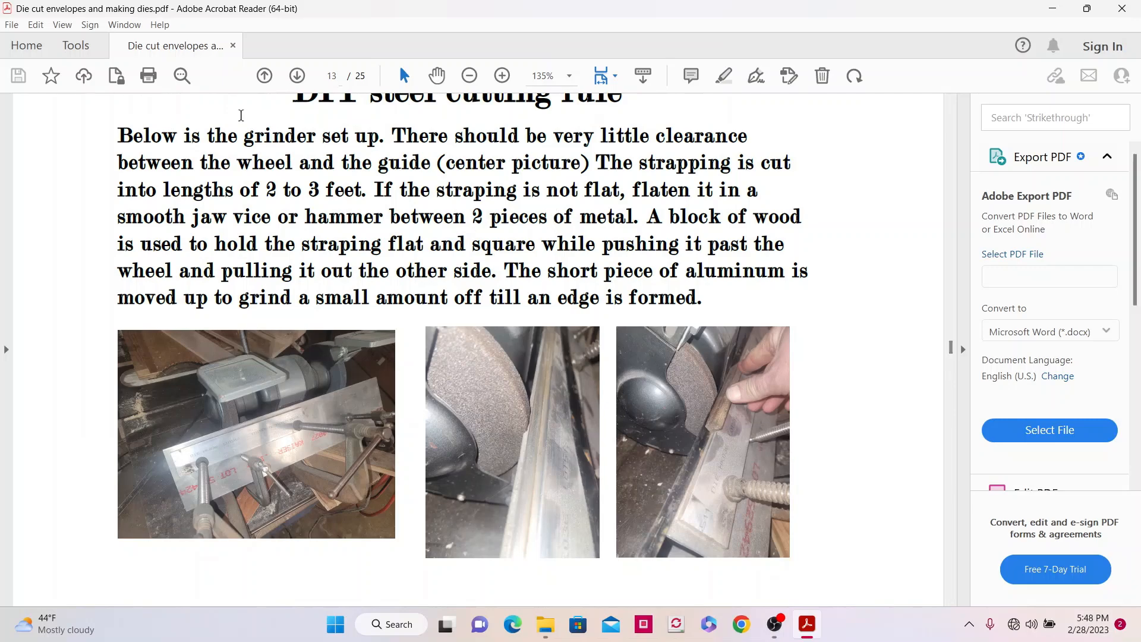
scroll(397, 172, up, 2)
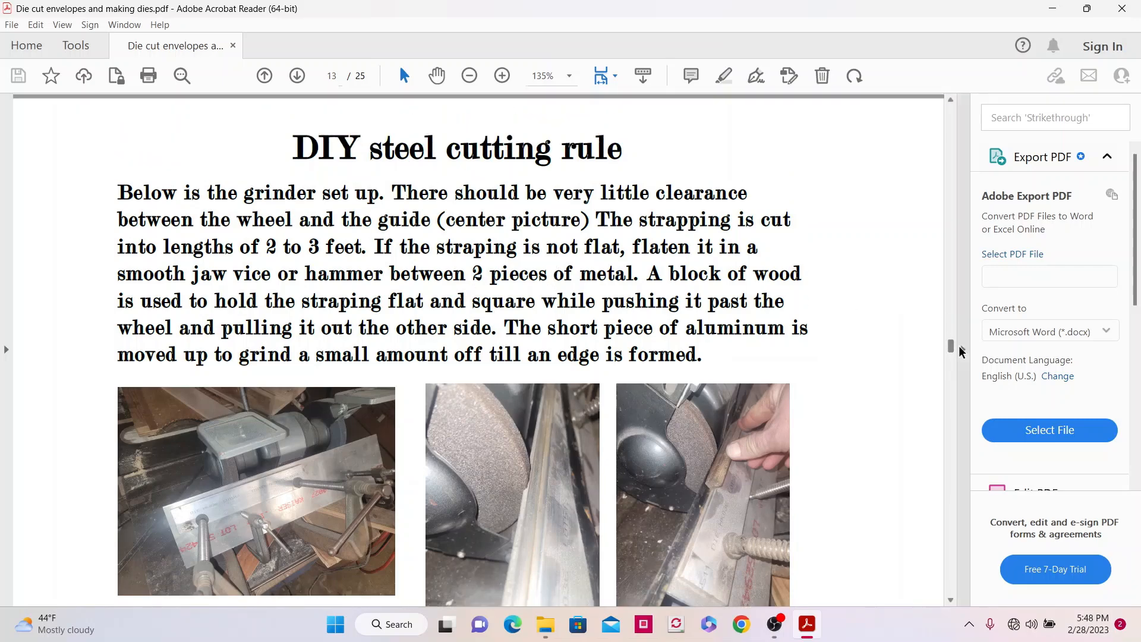
drag(950, 351, 951, 377)
scroll(440, 201, down, 5)
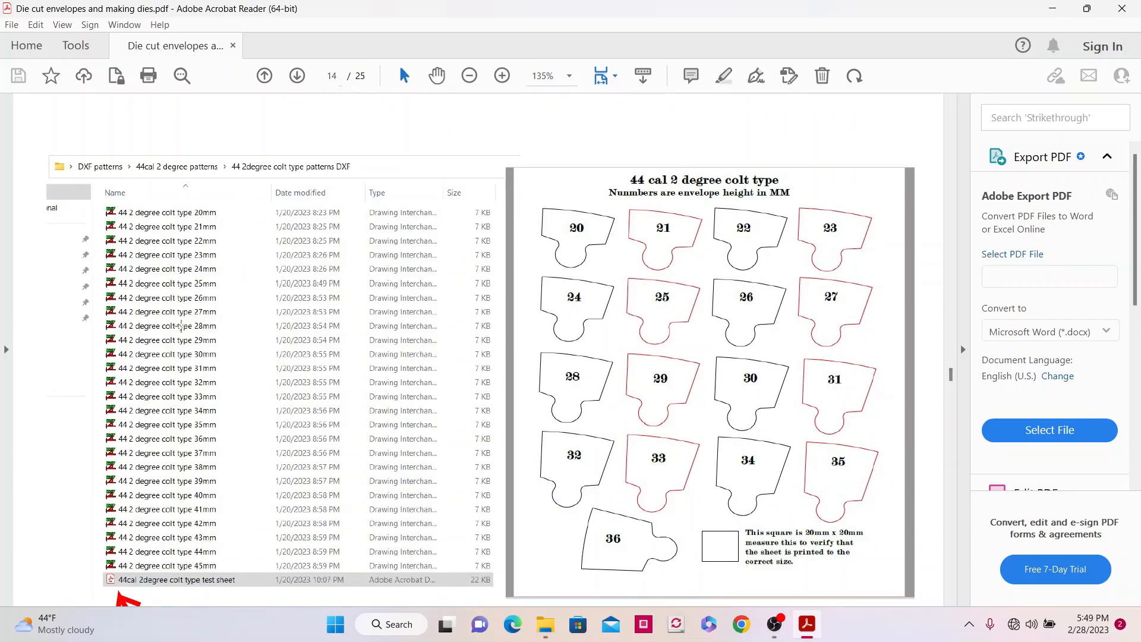
scroll(187, 325, down, 2)
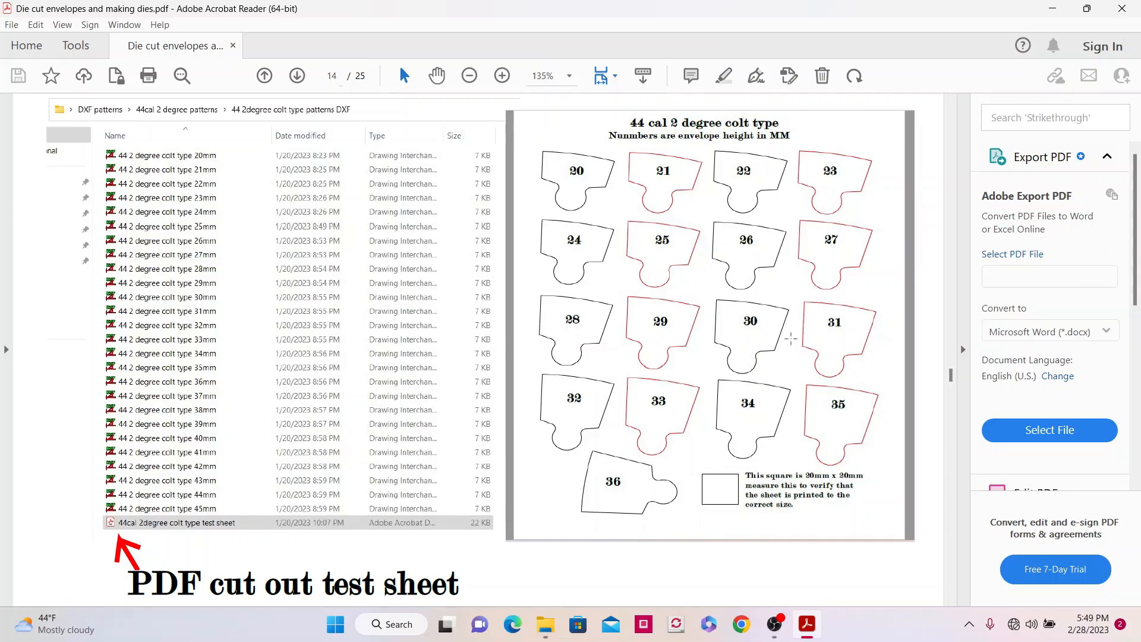
click(1122, 8)
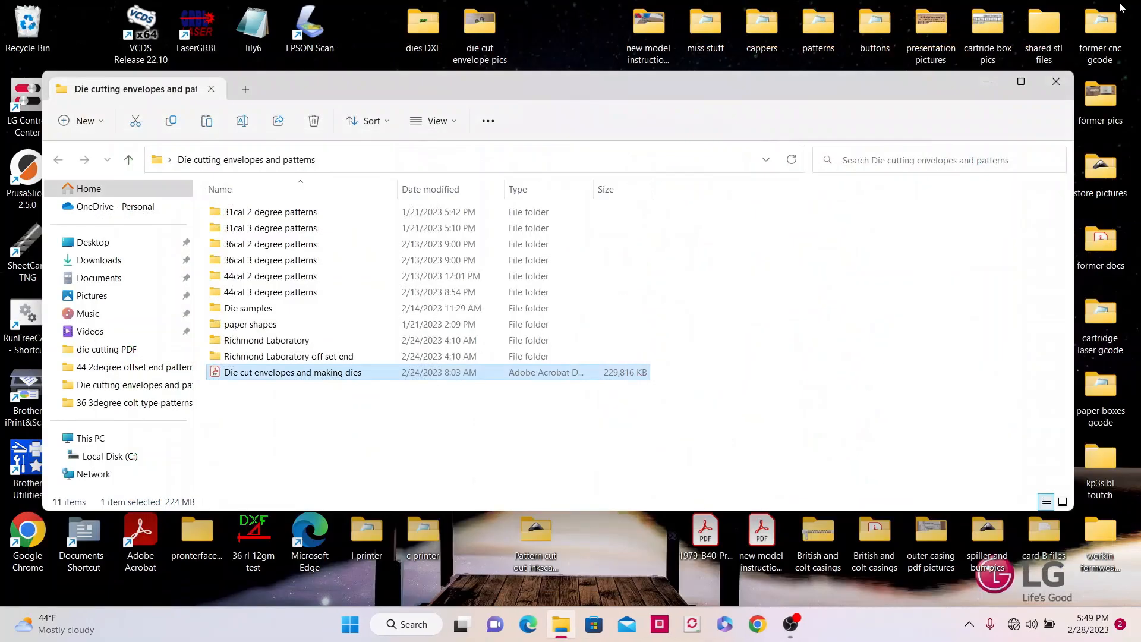
click(1051, 83)
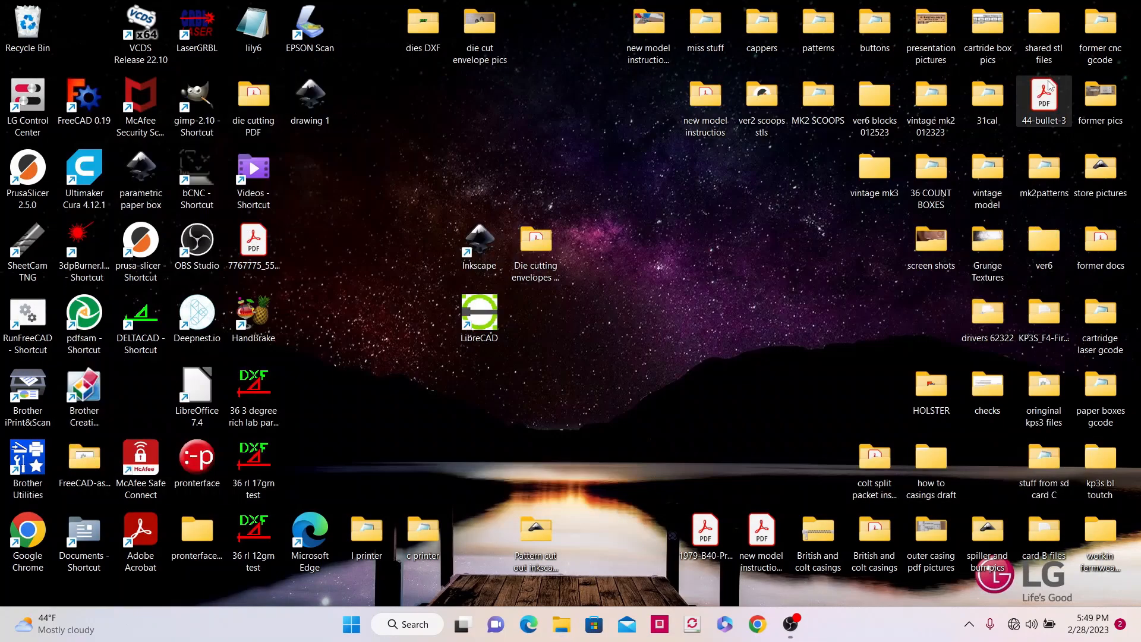
Step: Launch Inkscape and set the new document's page size to US Letter, 8.5 x 11.0 in, keeping display units in mm
double_click(477, 250)
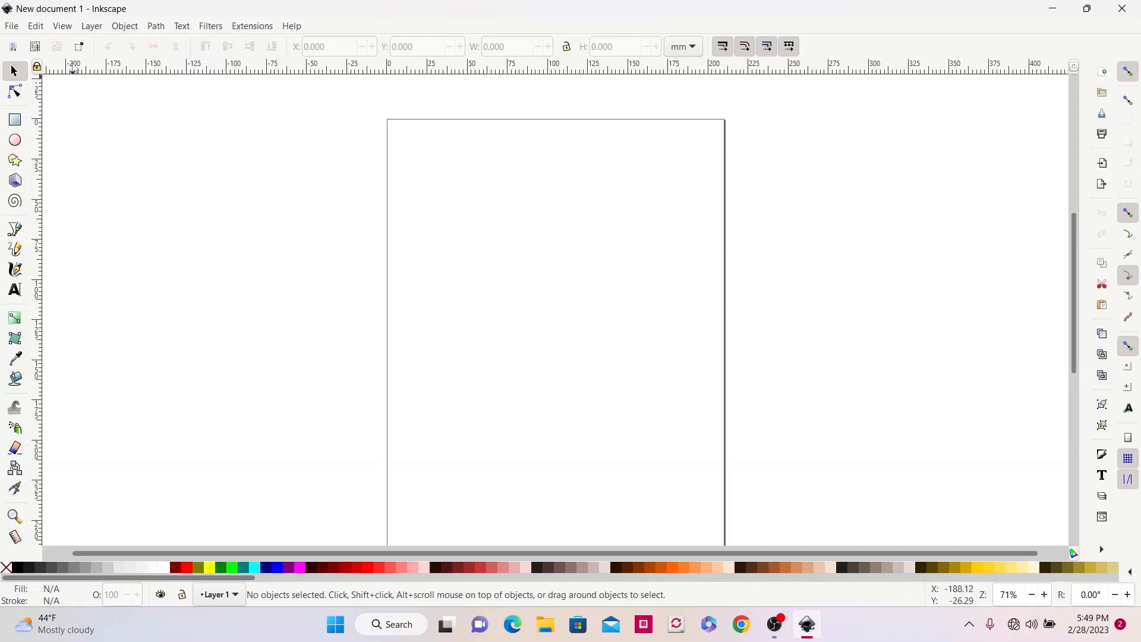
click(10, 26)
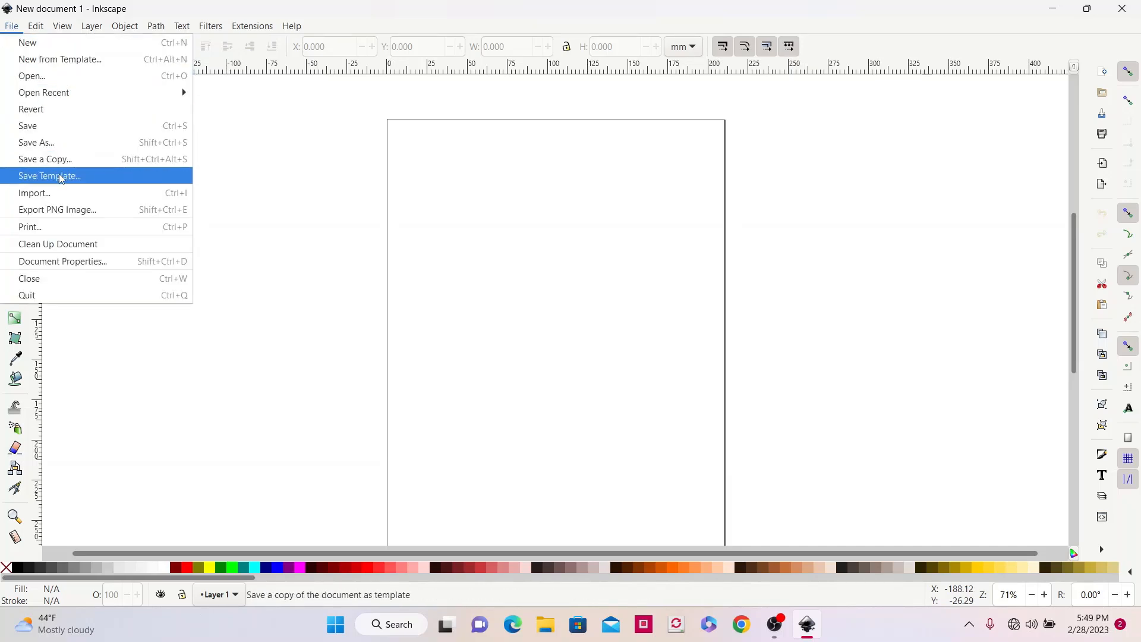
click(84, 262)
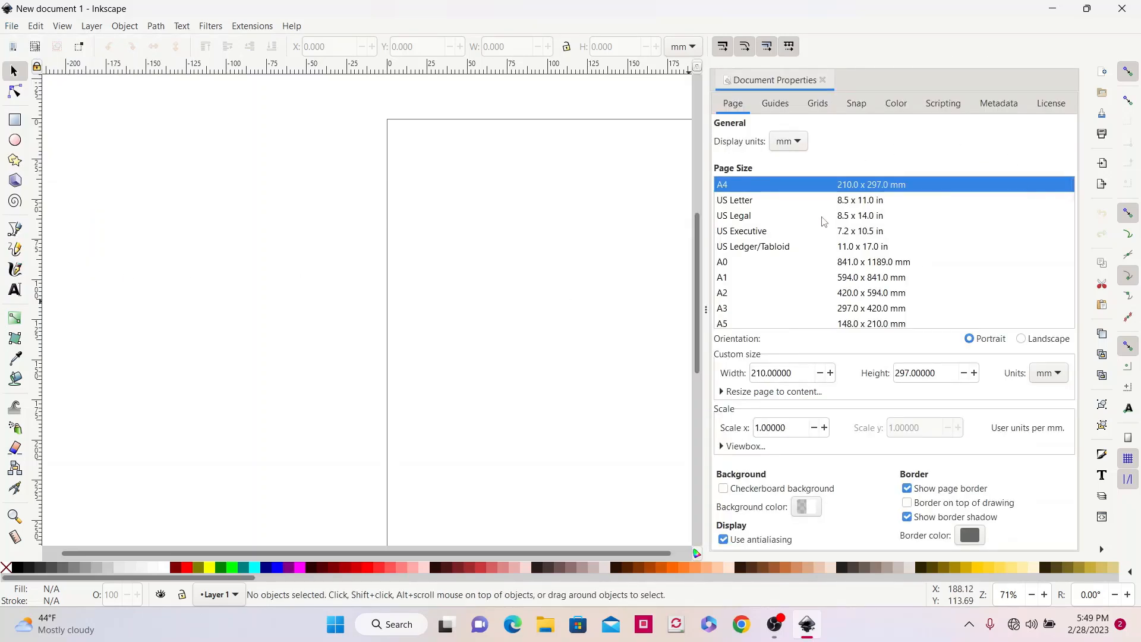
click(797, 142)
click(803, 147)
click(858, 202)
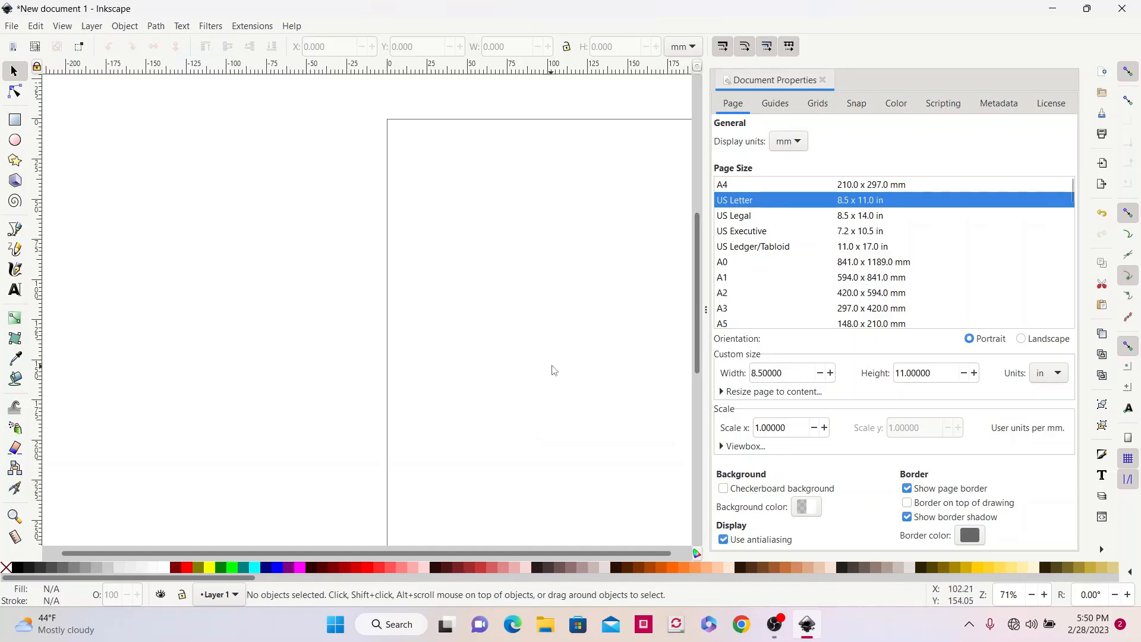
drag(548, 346, 361, 326)
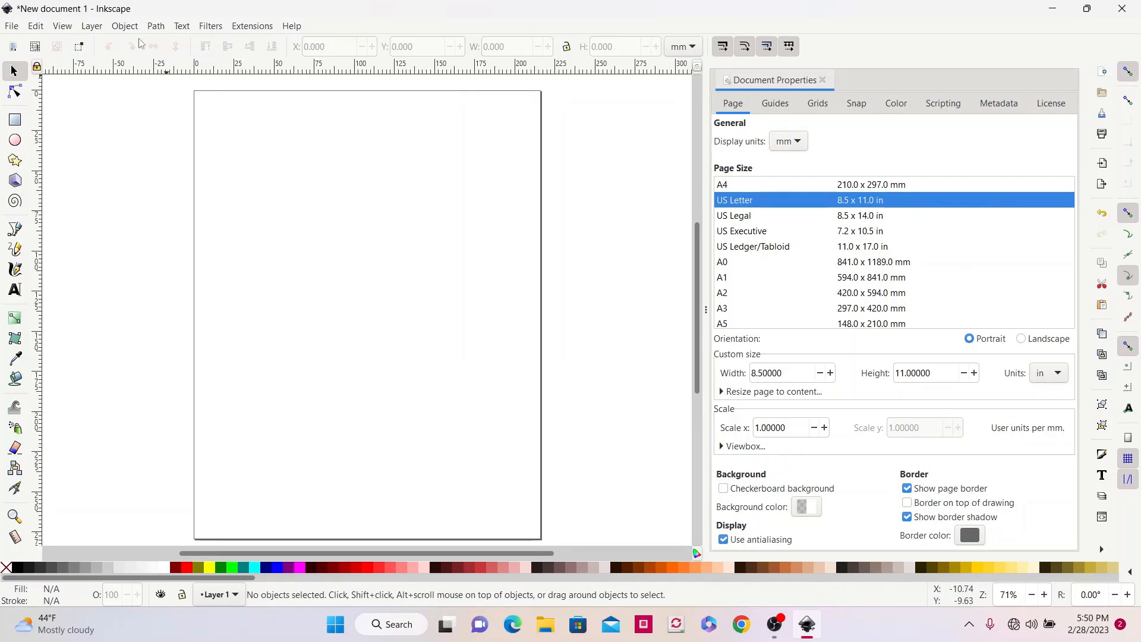
Step: Open the Align and Distribute settings alongside Document Properties, switch between the two, and leave Align and Distribute showing
click(125, 26)
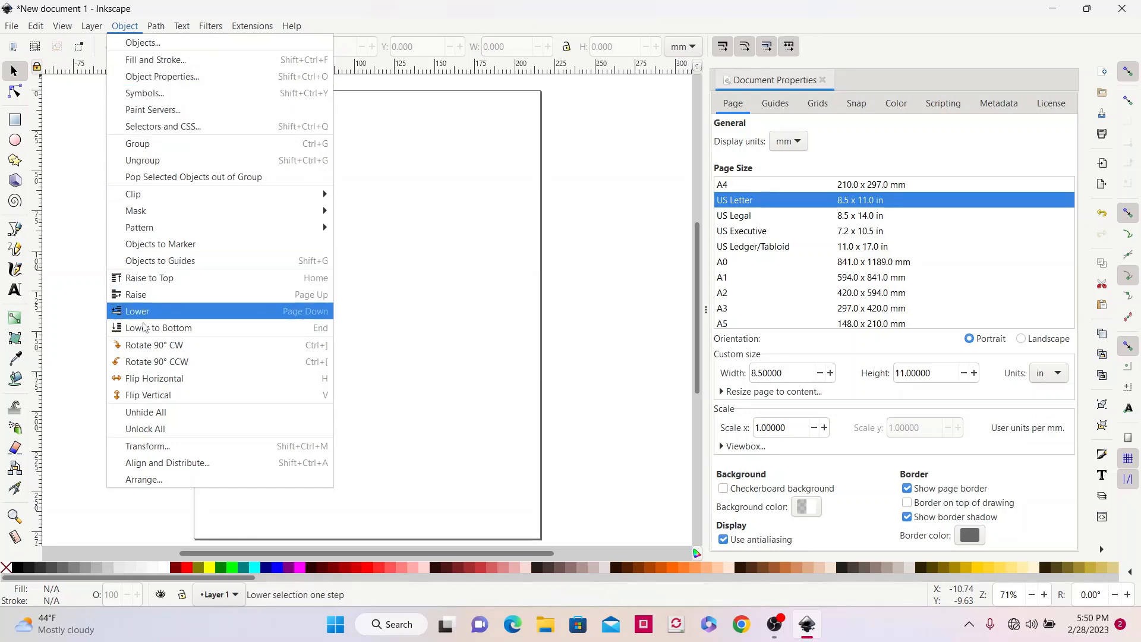
click(167, 466)
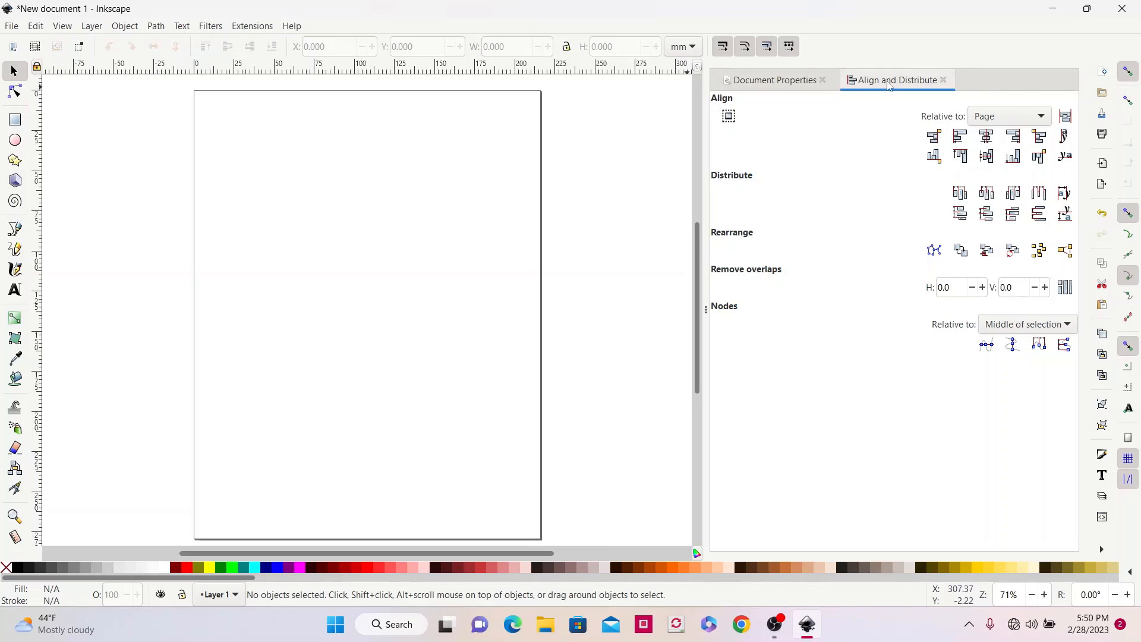
click(785, 80)
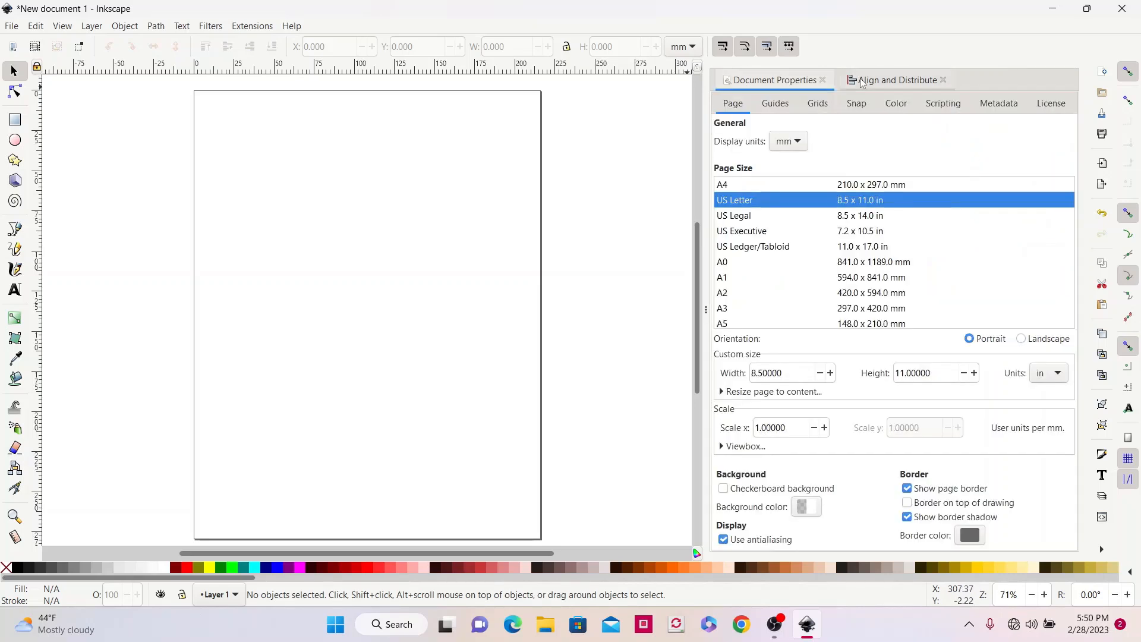
click(886, 80)
click(773, 80)
click(894, 82)
click(784, 83)
click(895, 80)
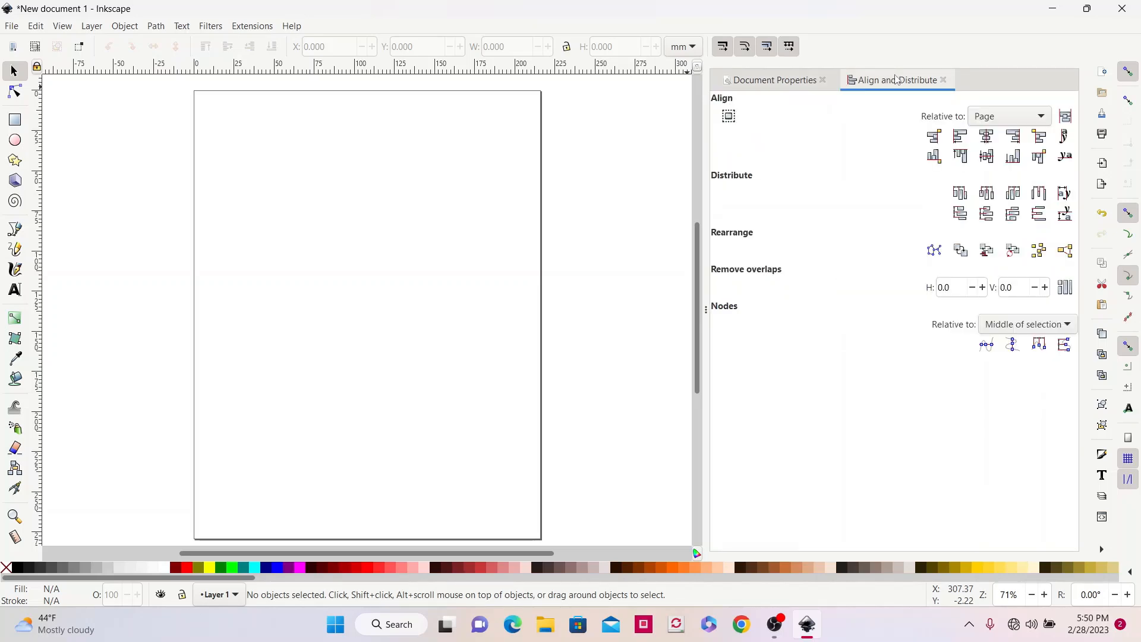
click(772, 80)
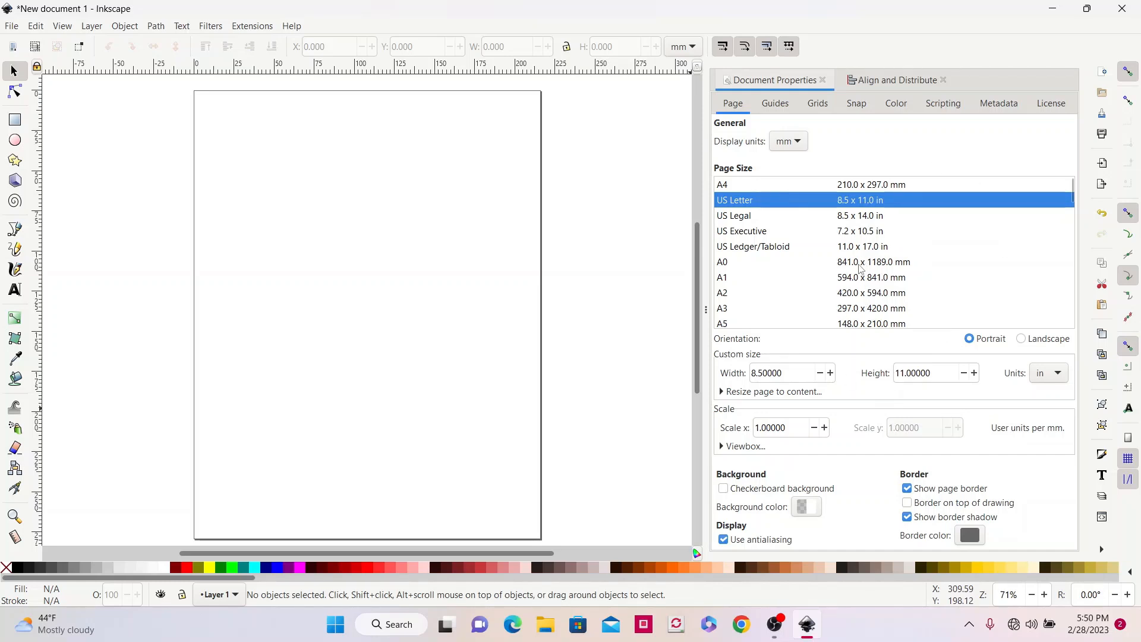
click(892, 84)
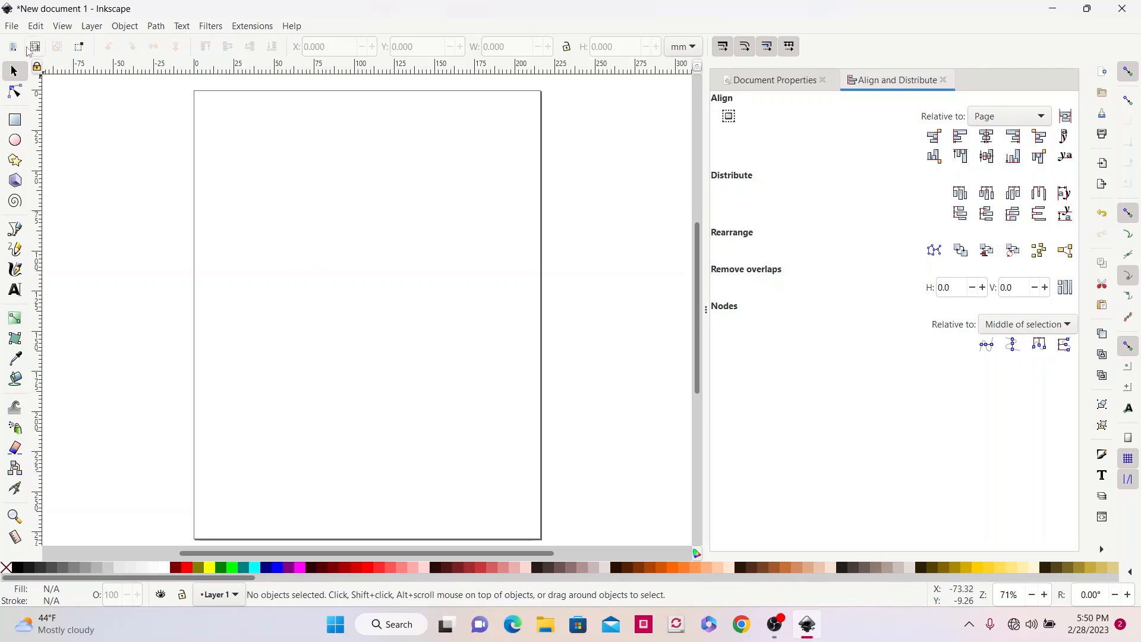
Step: Import "quarter folded 8 inch coffee filter" from the paper shapes folder at manual scale 1.0 and move it to the page's upper part
click(11, 27)
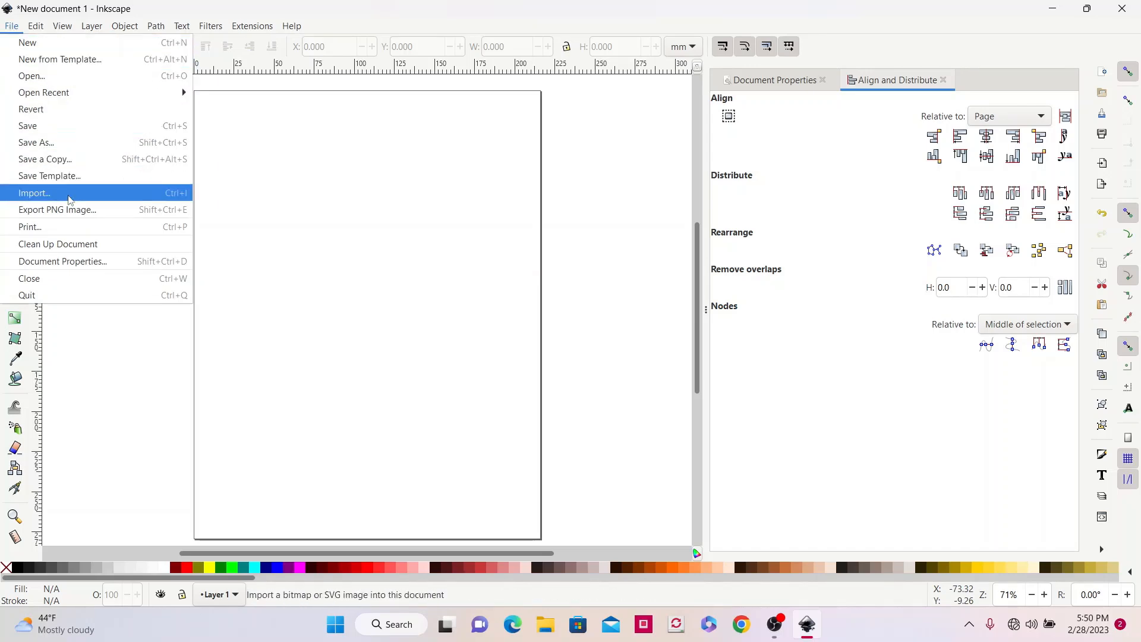
click(60, 196)
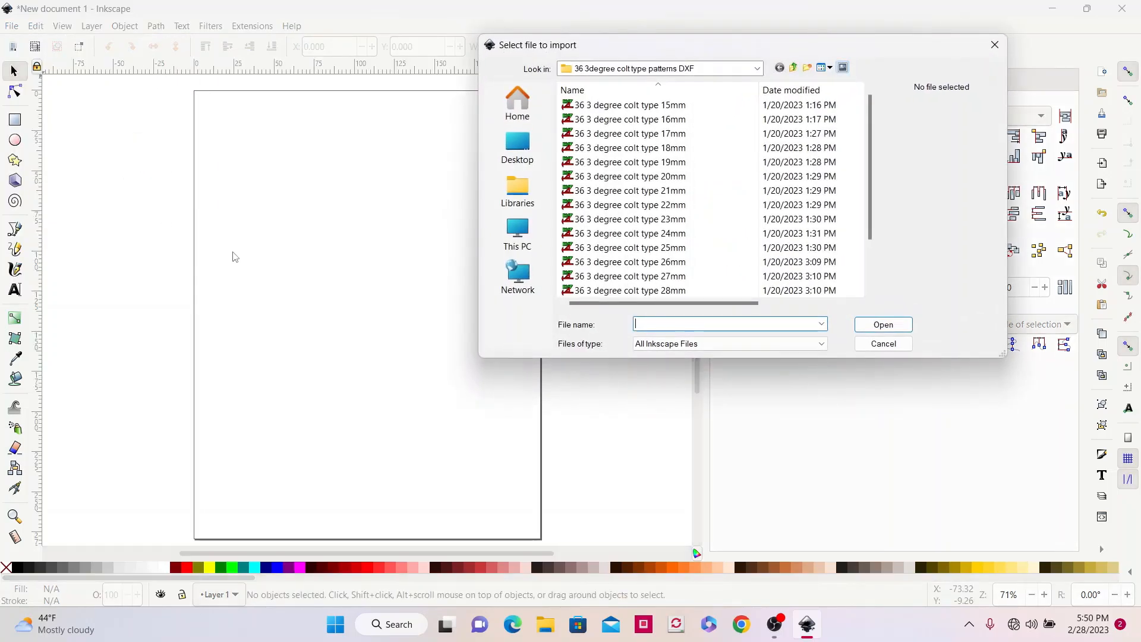
click(757, 69)
scroll(645, 138, up, 2)
click(644, 137)
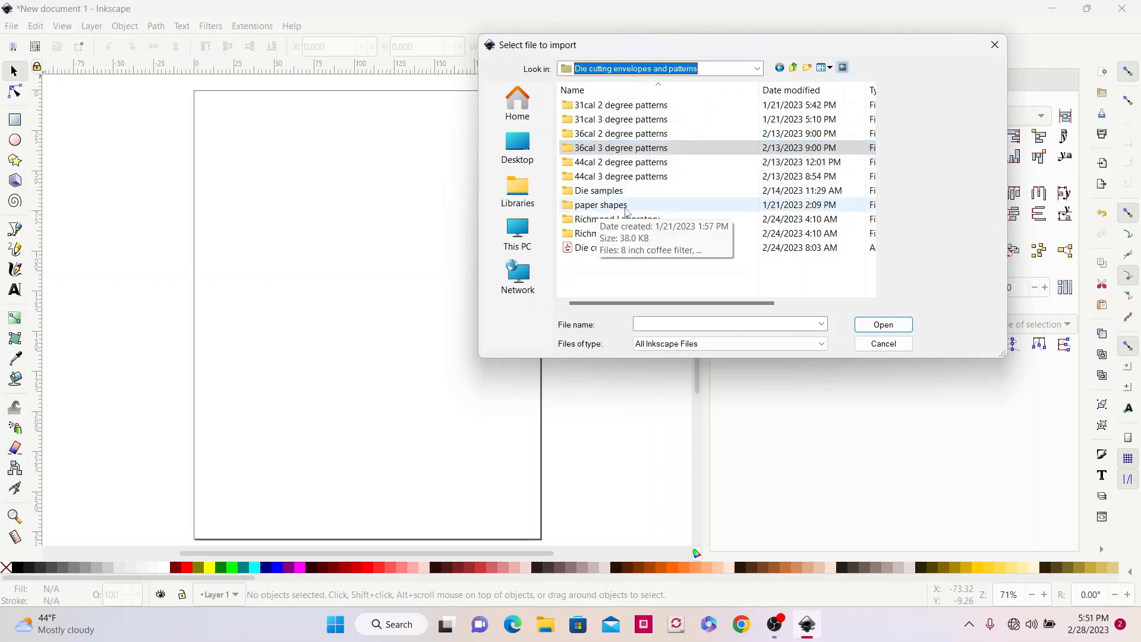
click(627, 208)
double_click(626, 209)
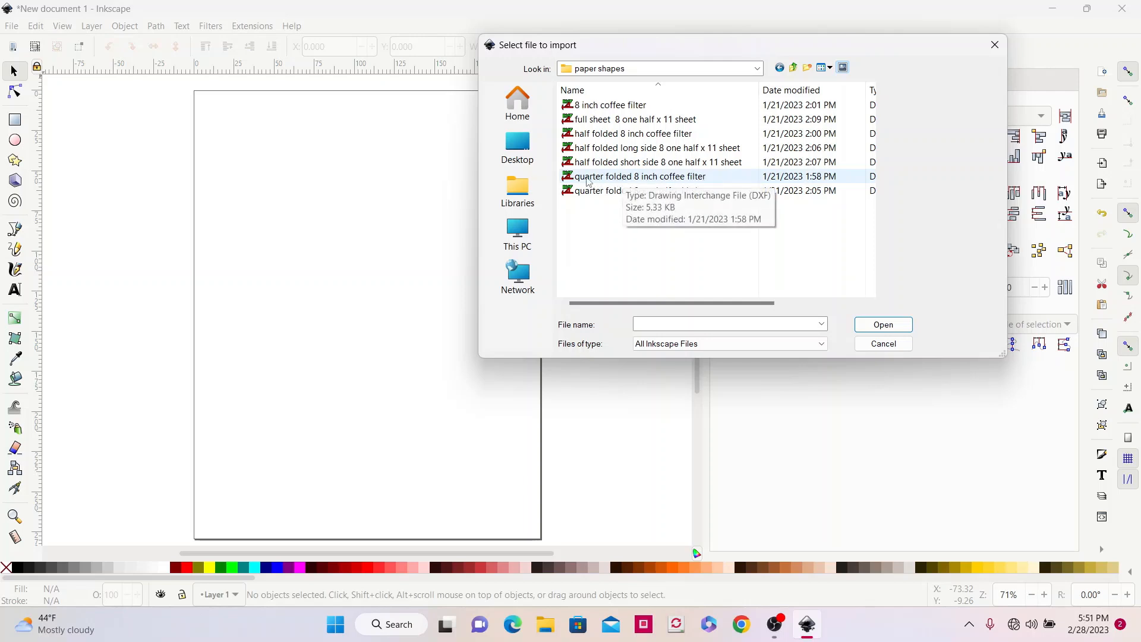
click(687, 179)
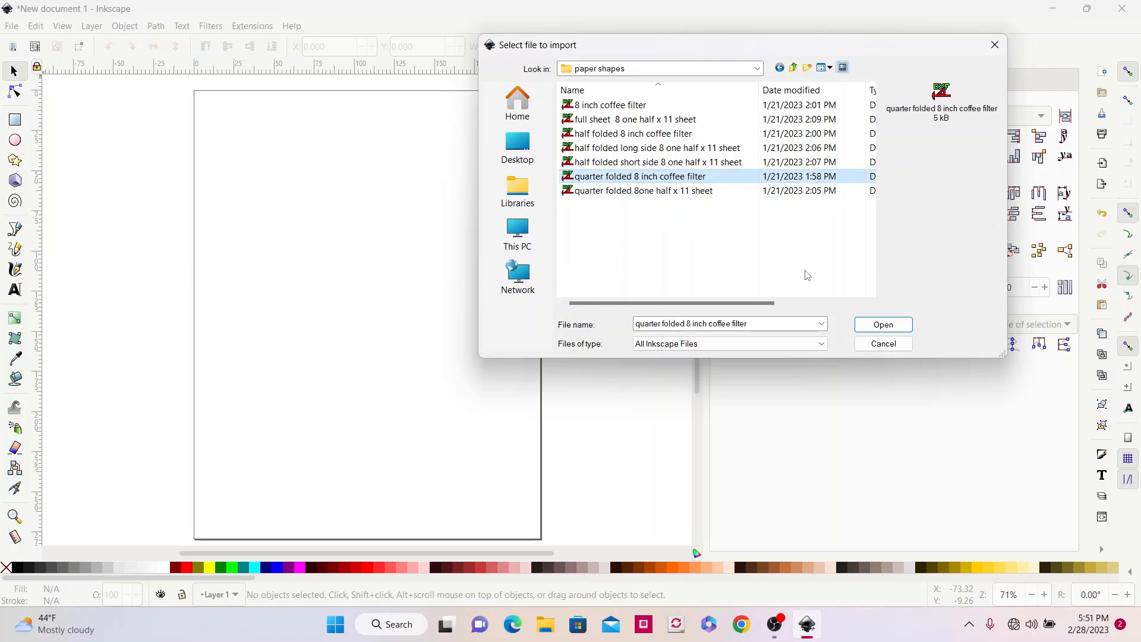
click(880, 325)
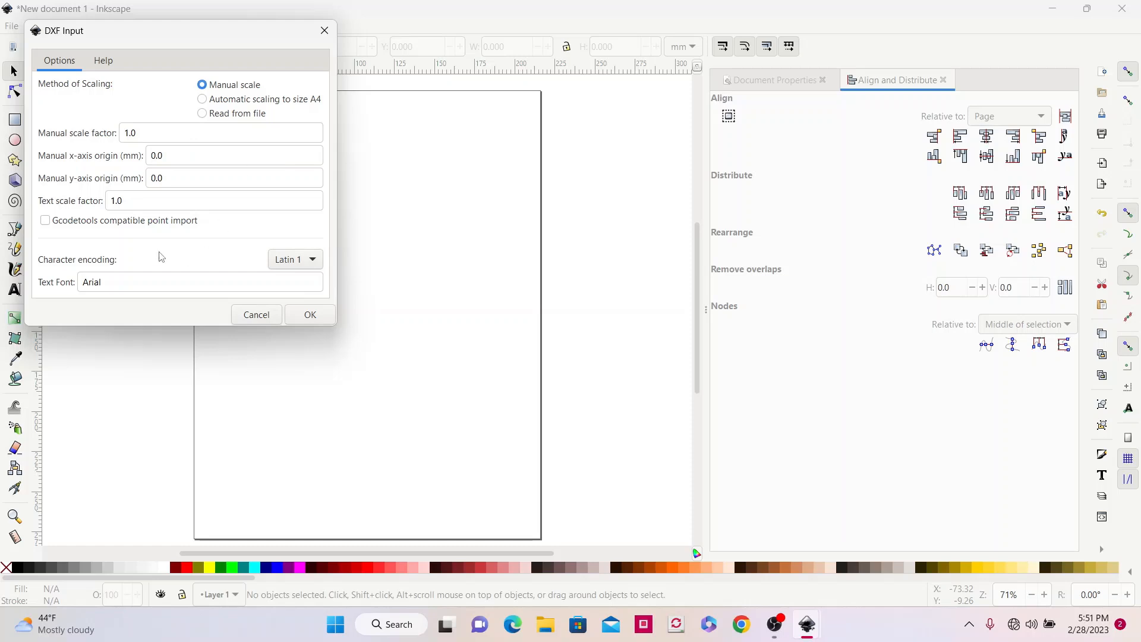
click(310, 315)
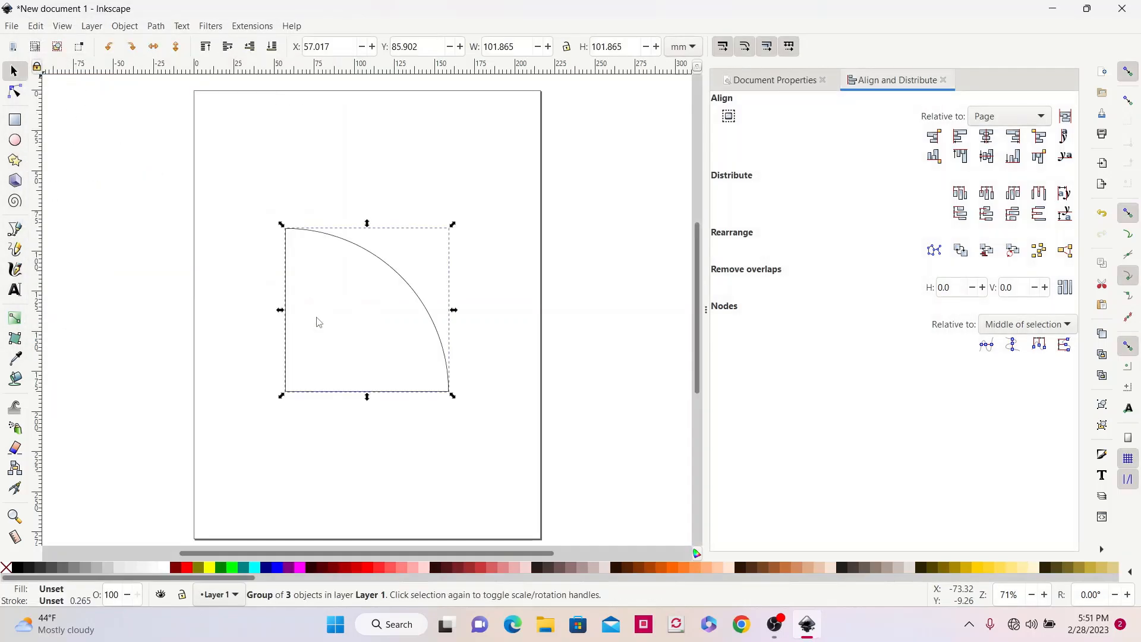
drag(398, 280, 410, 183)
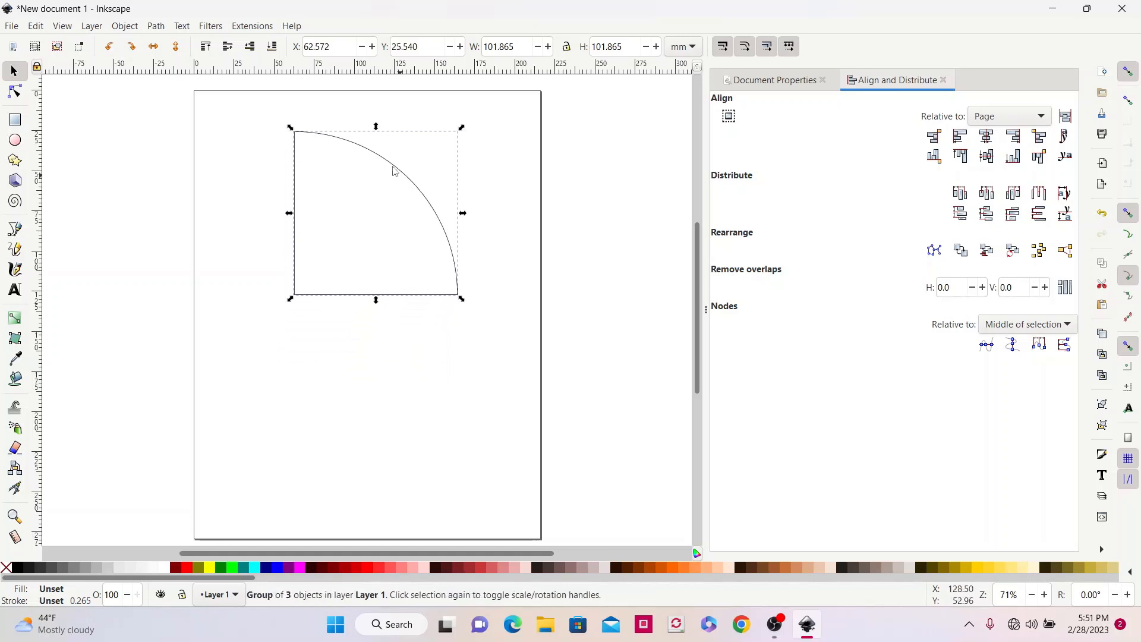
click(497, 229)
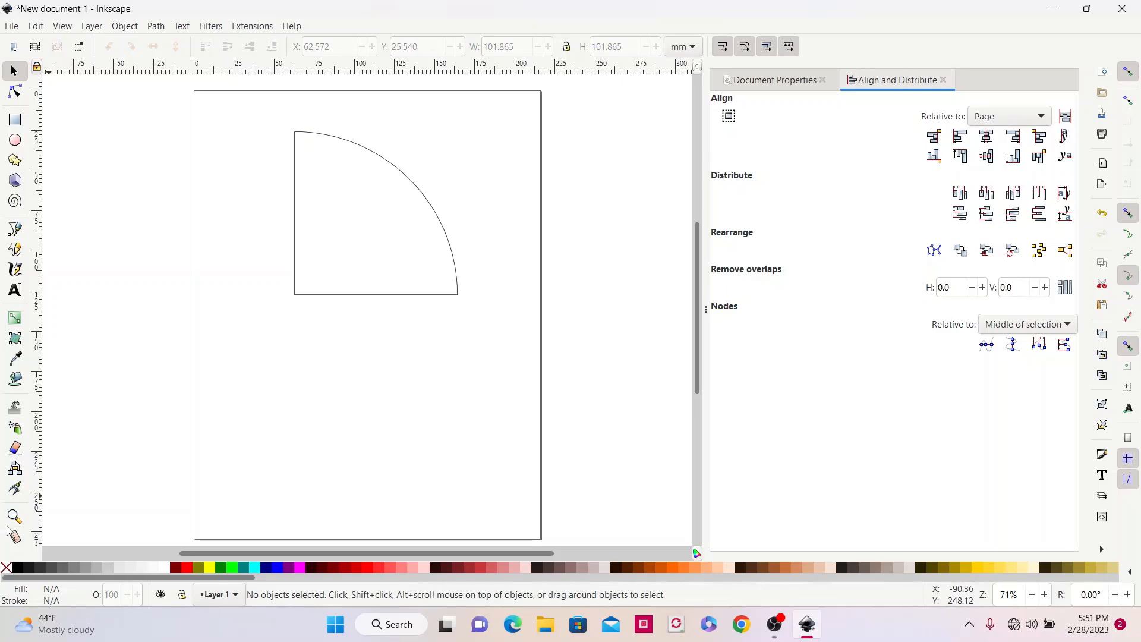
Step: Measure the vertical straight edge of the quarter-circle coffee filter shape in inches, from its square corner to the arc's upper end
click(15, 538)
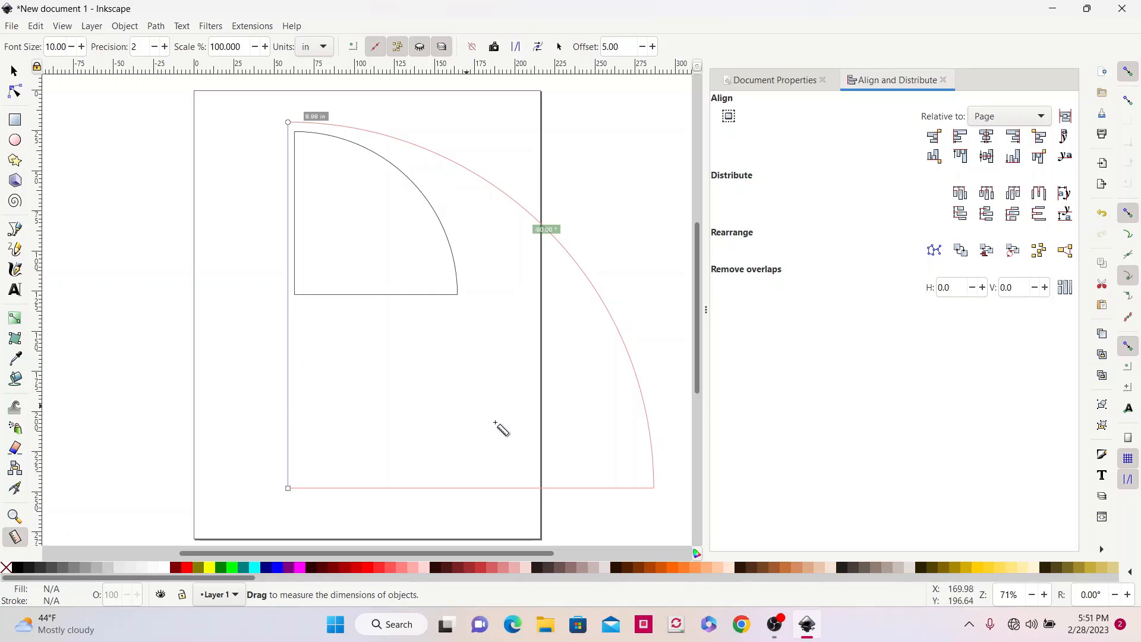
click(1044, 594)
click(1044, 595)
click(1045, 594)
click(1044, 594)
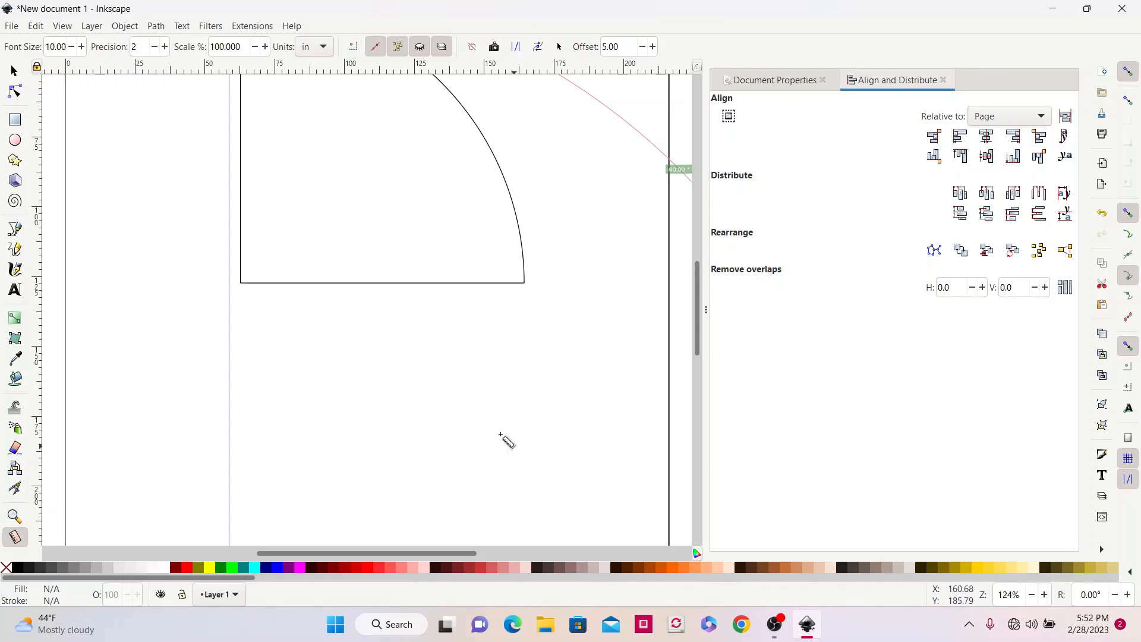
scroll(405, 293, up, 6)
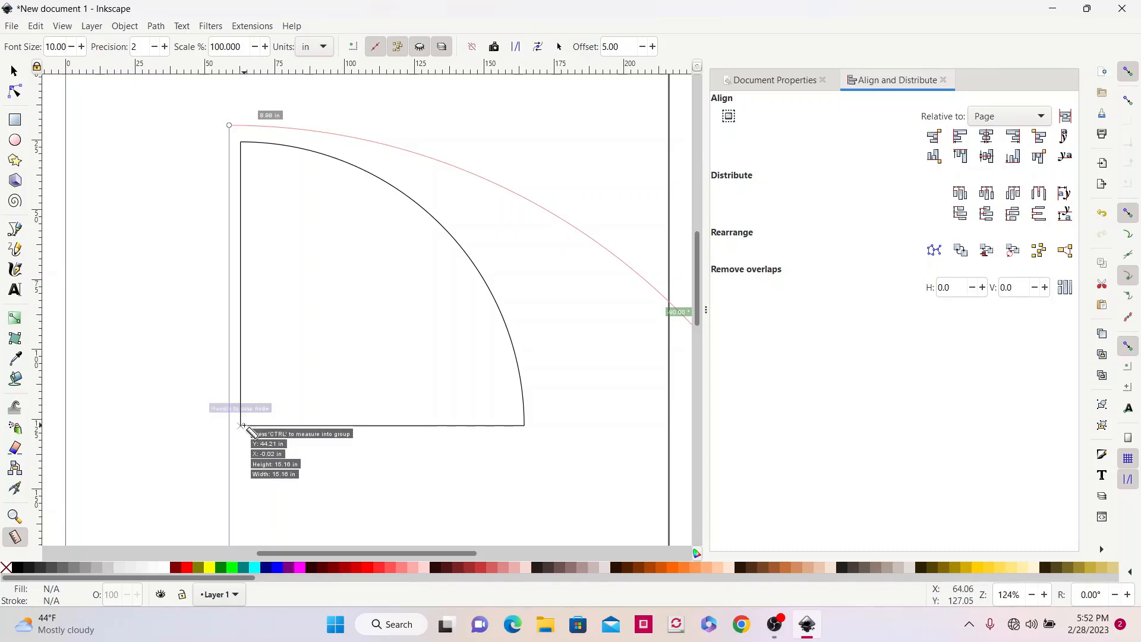
drag(241, 426, 246, 145)
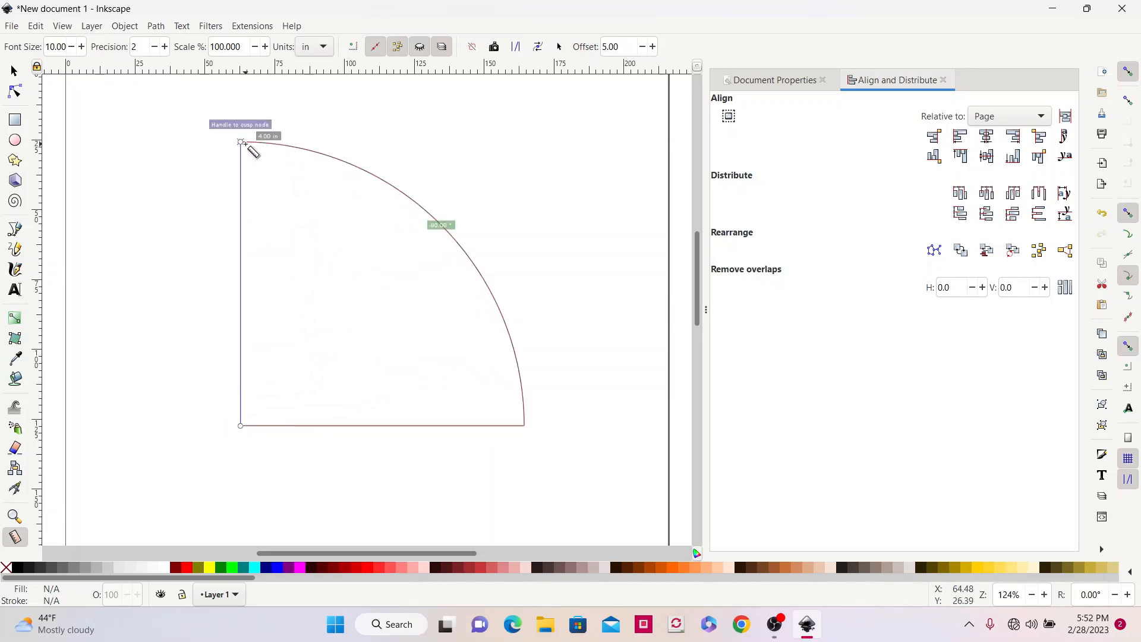
drag(245, 144, 245, 144)
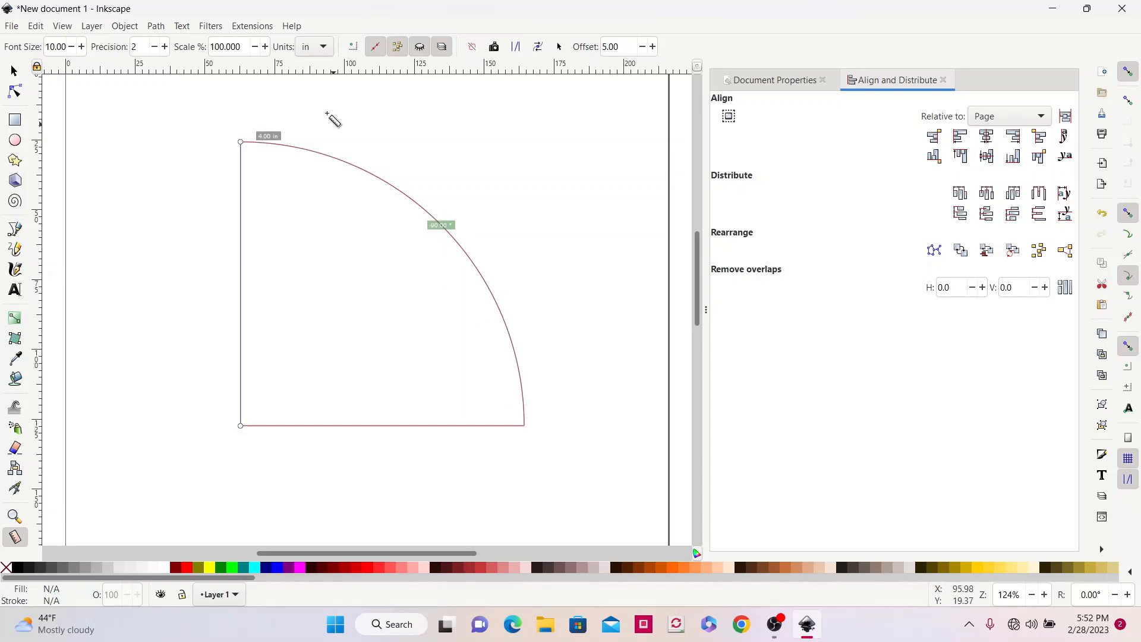
click(327, 48)
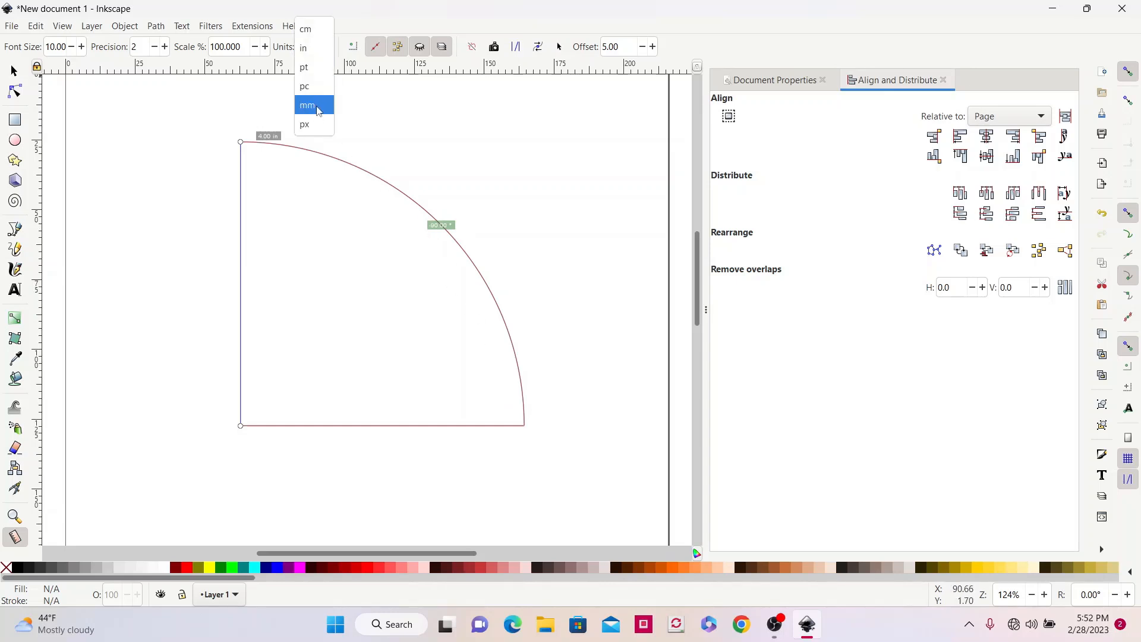
click(365, 107)
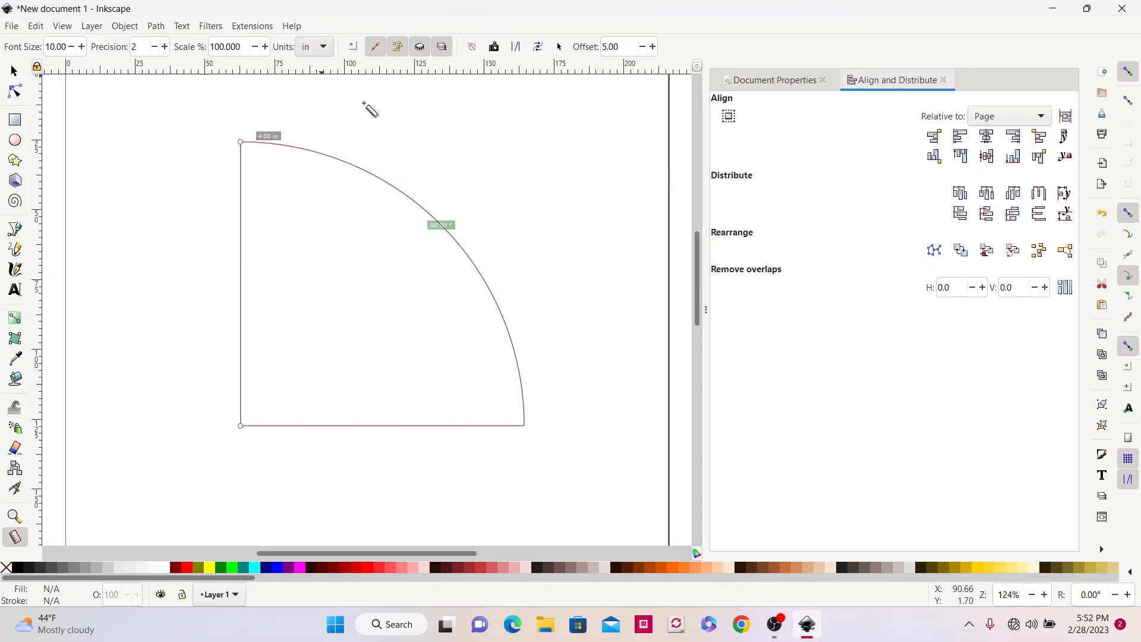
Step: Lock the quarter-circle coffee filter shape's width-to-height ratio and set its height to 114.3 mm
click(16, 73)
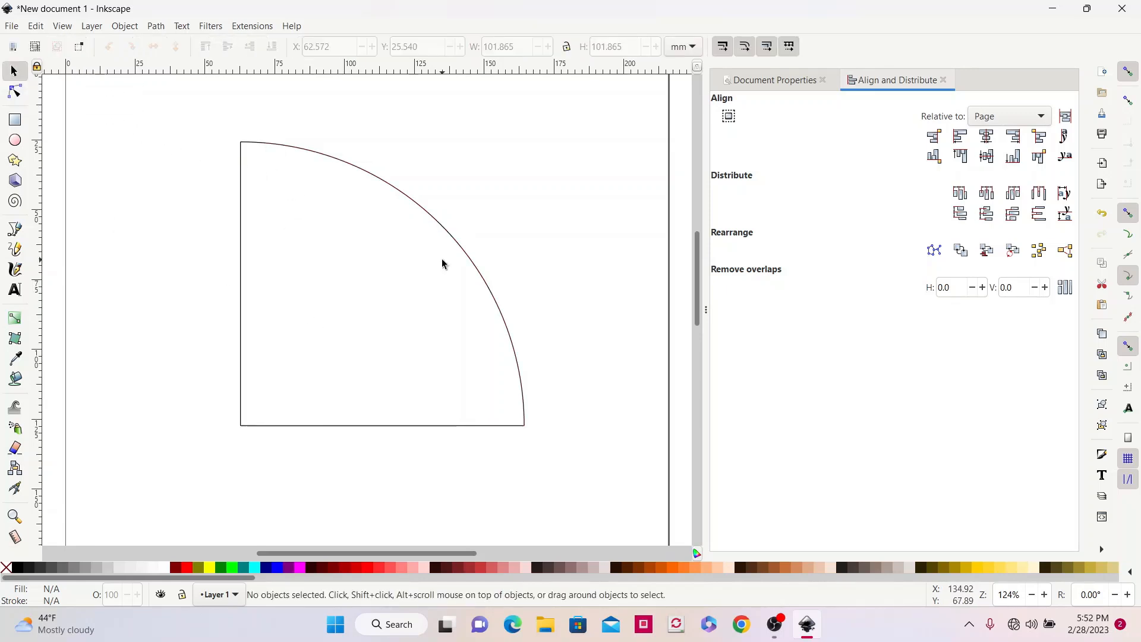
click(416, 203)
scroll(435, 265, up, 5)
scroll(434, 262, down, 5)
scroll(435, 265, down, 4)
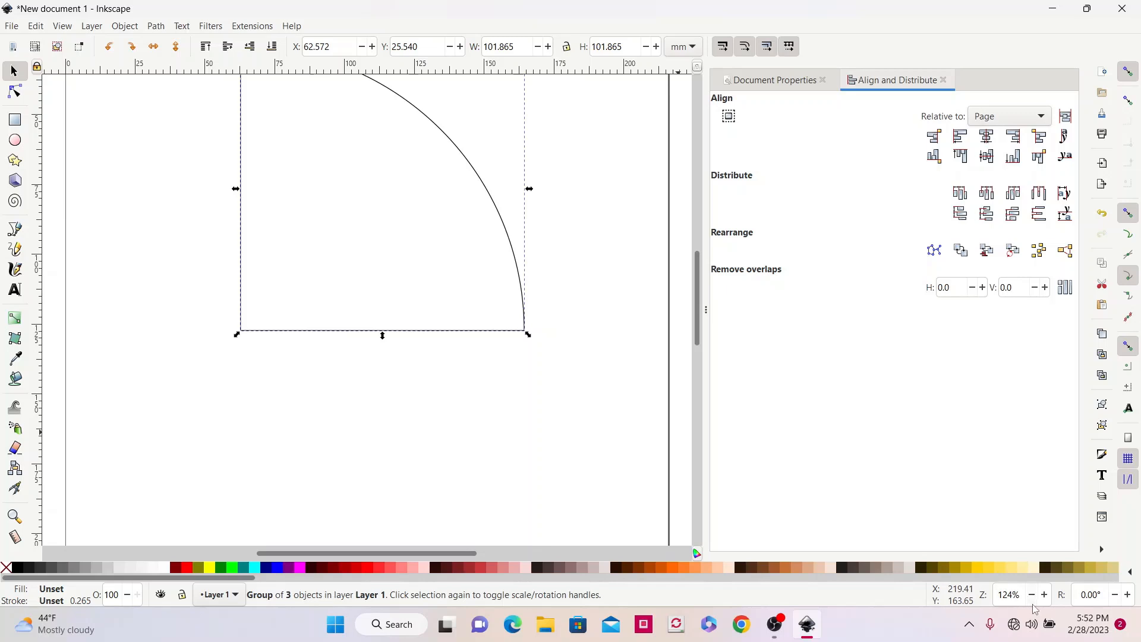
scroll(357, 300, up, 2)
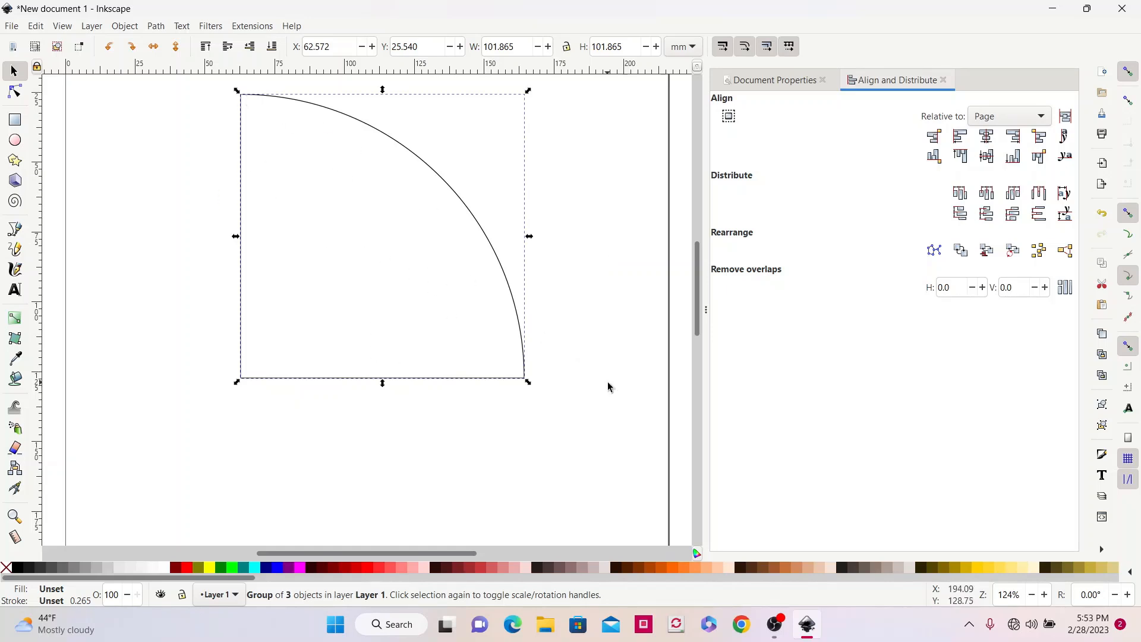
scroll(412, 269, up, 2)
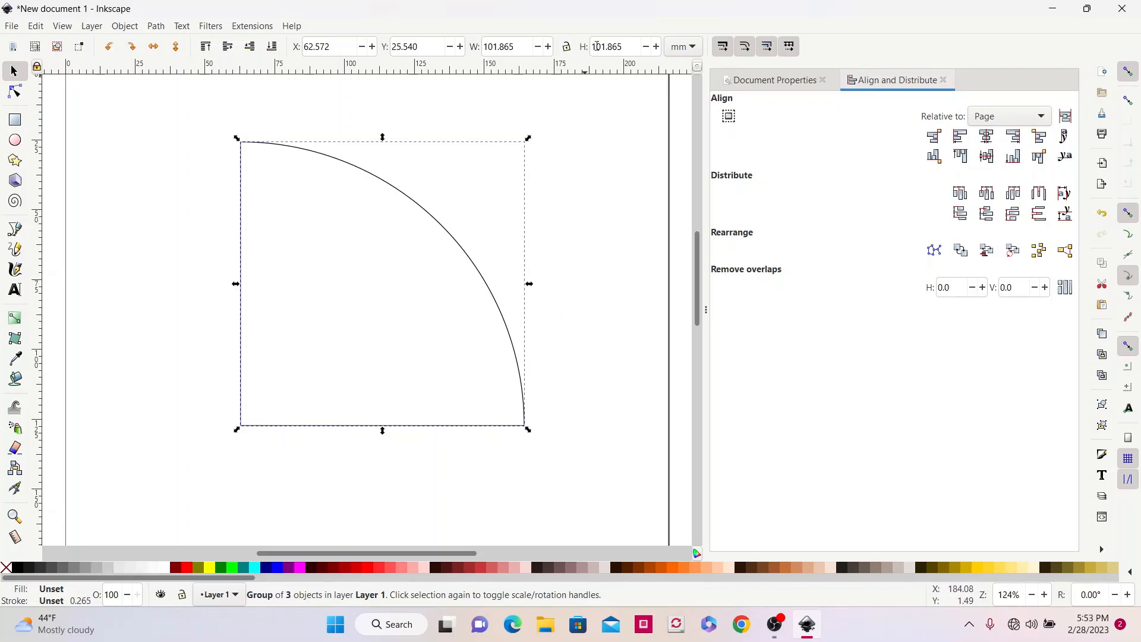
click(566, 48)
scroll(367, 181, down, 2)
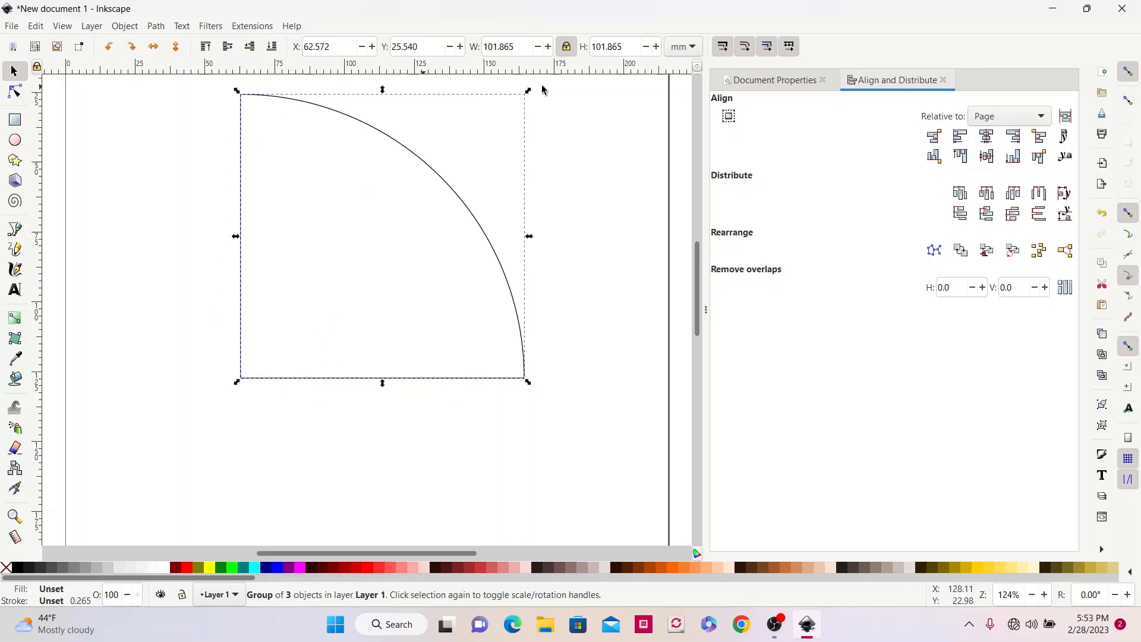
click(622, 47)
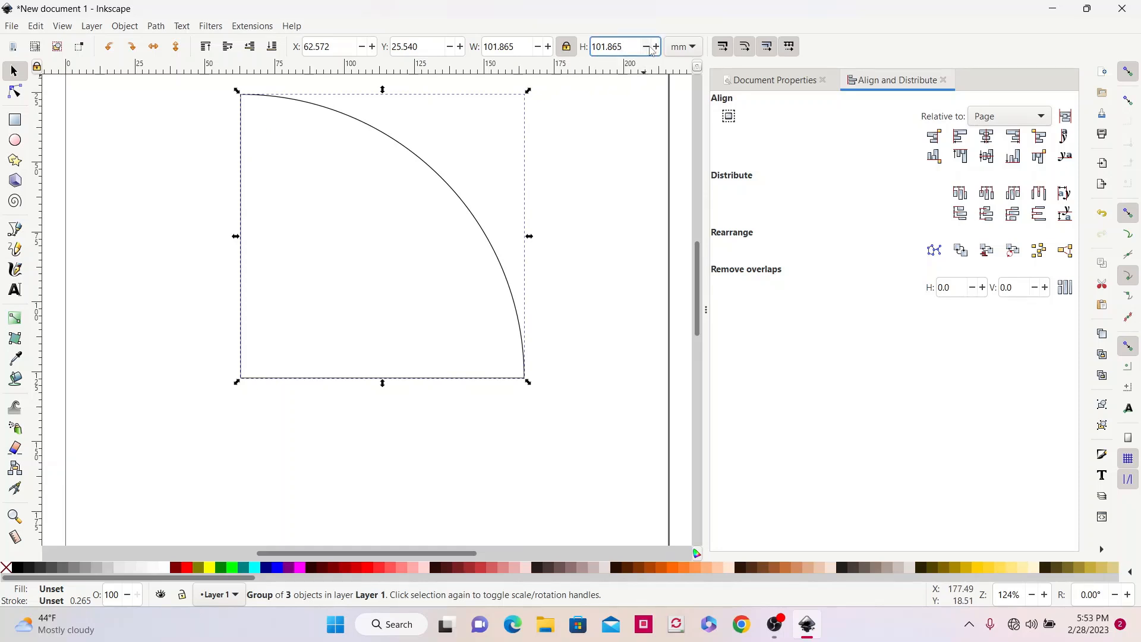
key(BackSpace)
key(BackSpace)
key(Return)
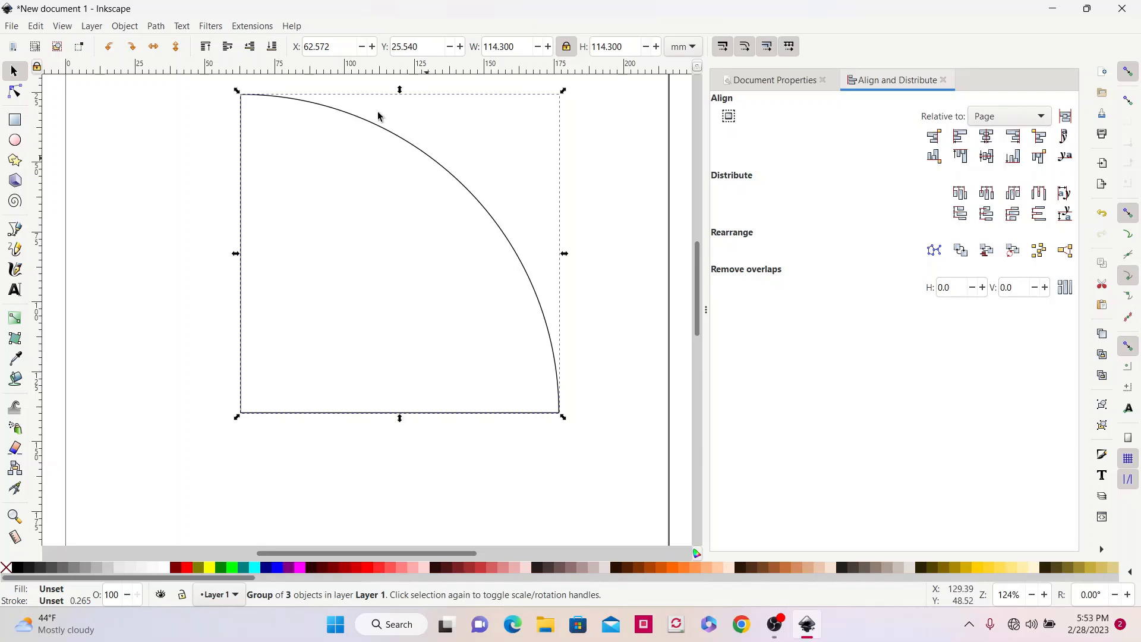
Step: Measure the resized quarter circle's vertical straight edge in inches, from its square corner to the arc's upper end
click(16, 538)
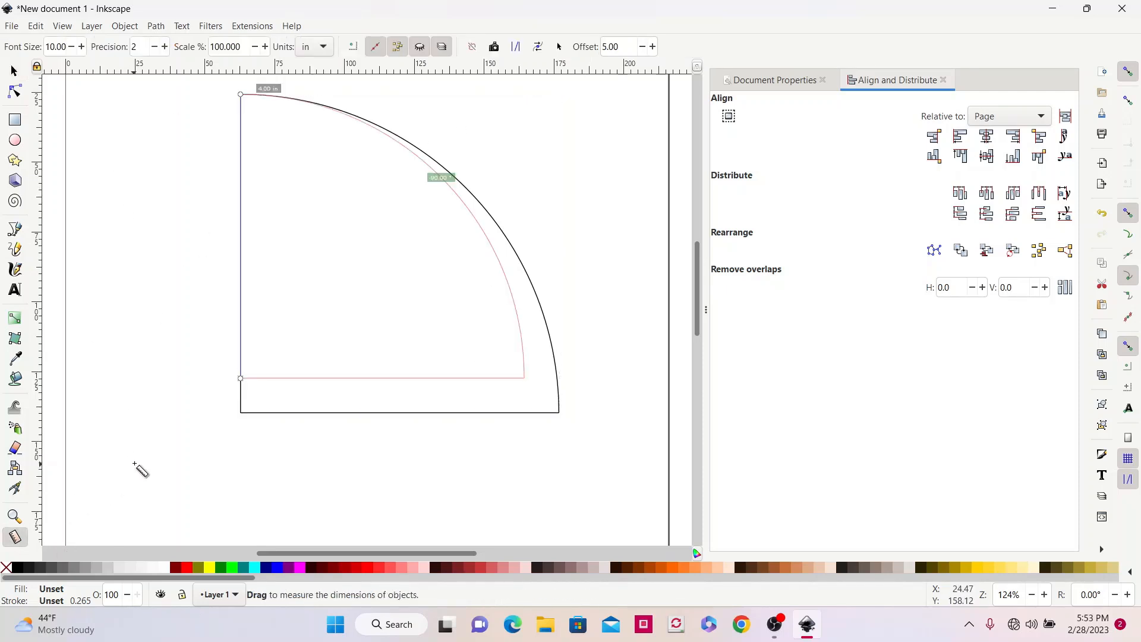
drag(236, 419, 241, 95)
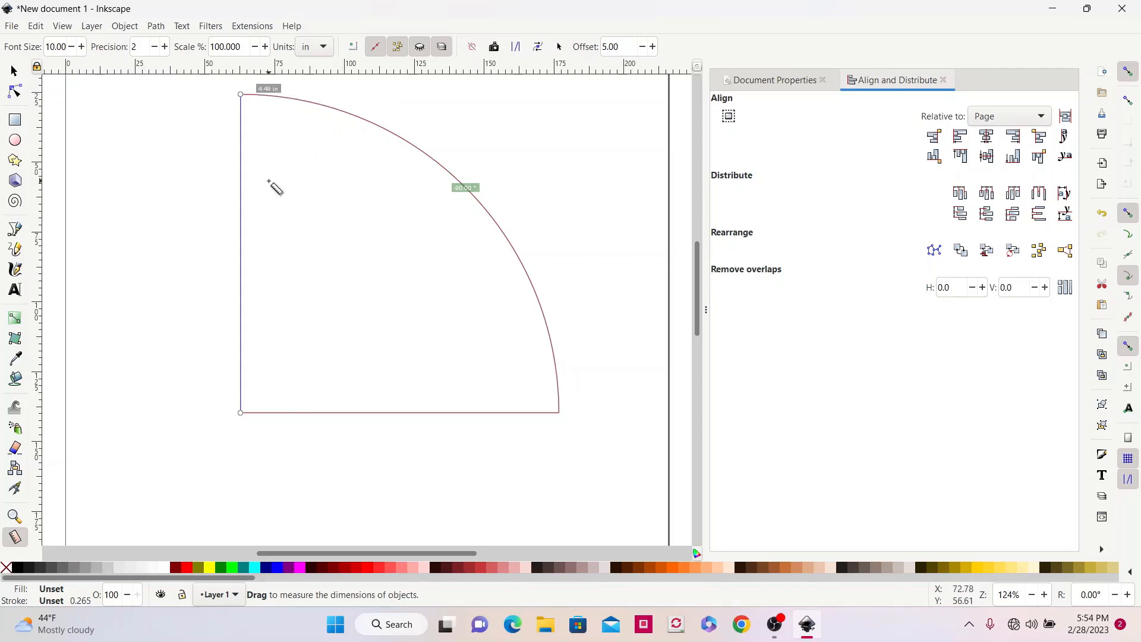
click(9, 72)
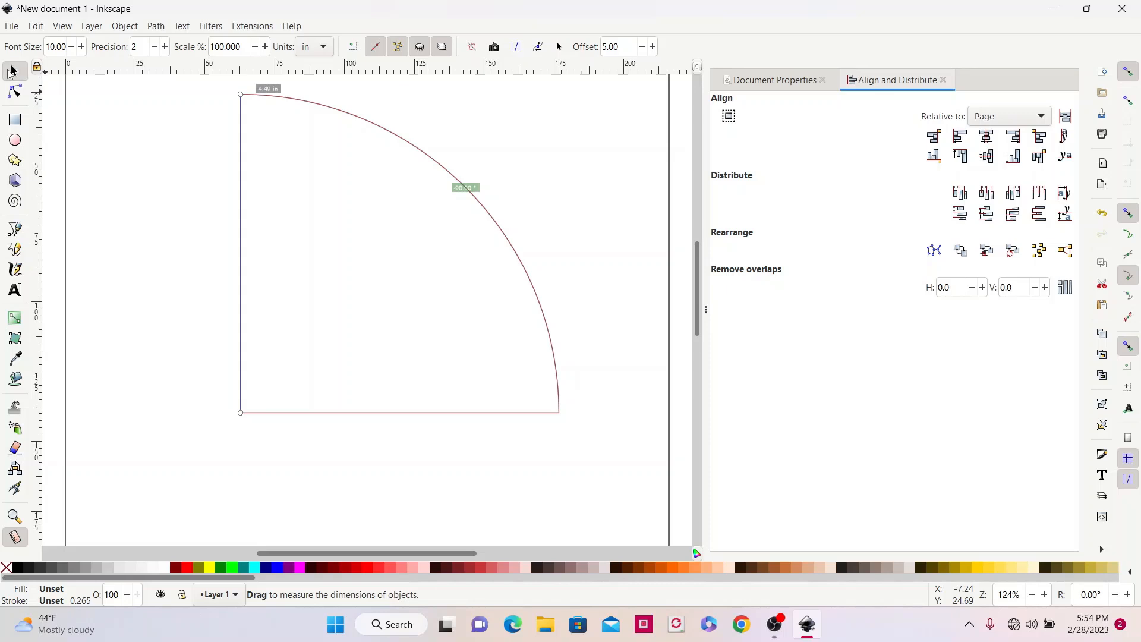
Step: Duplicate the quarter circle and move the copy down so it sits in the lower part of the page
scroll(349, 277, up, 2)
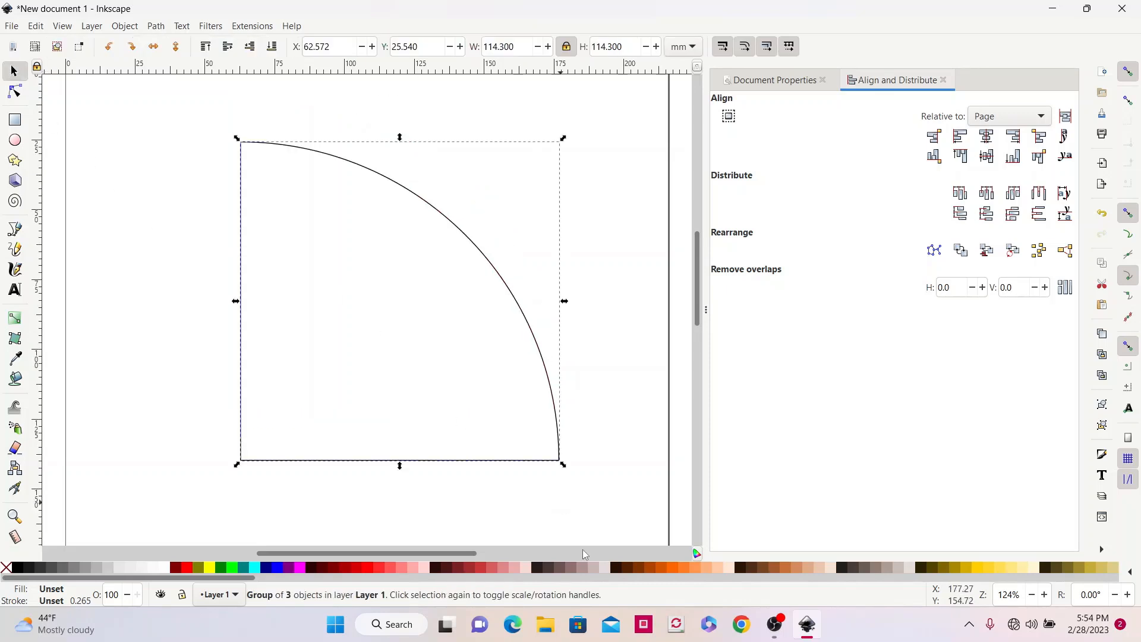
drag(698, 270, 698, 286)
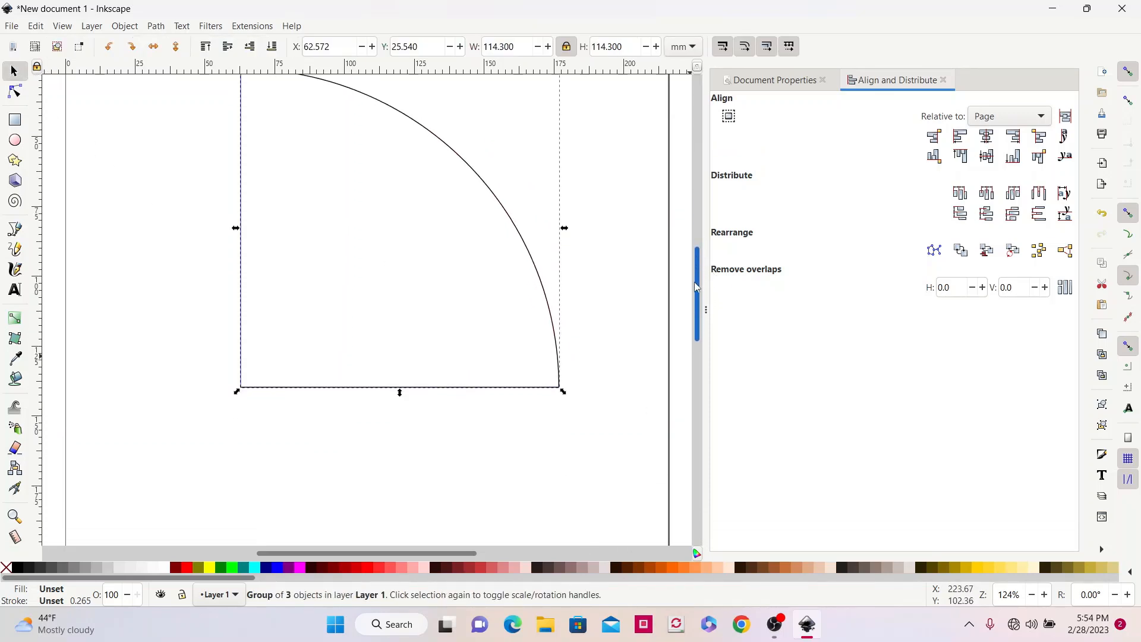
click(1032, 595)
click(1032, 595)
click(1032, 595)
click(1031, 595)
click(1032, 595)
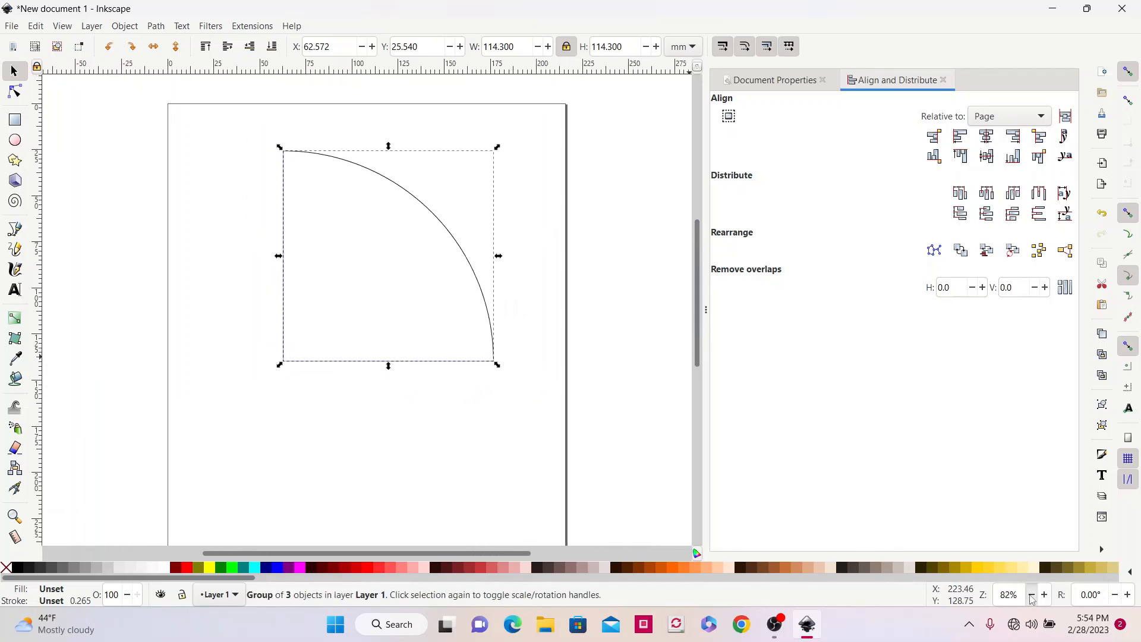
scroll(516, 370, down, 3)
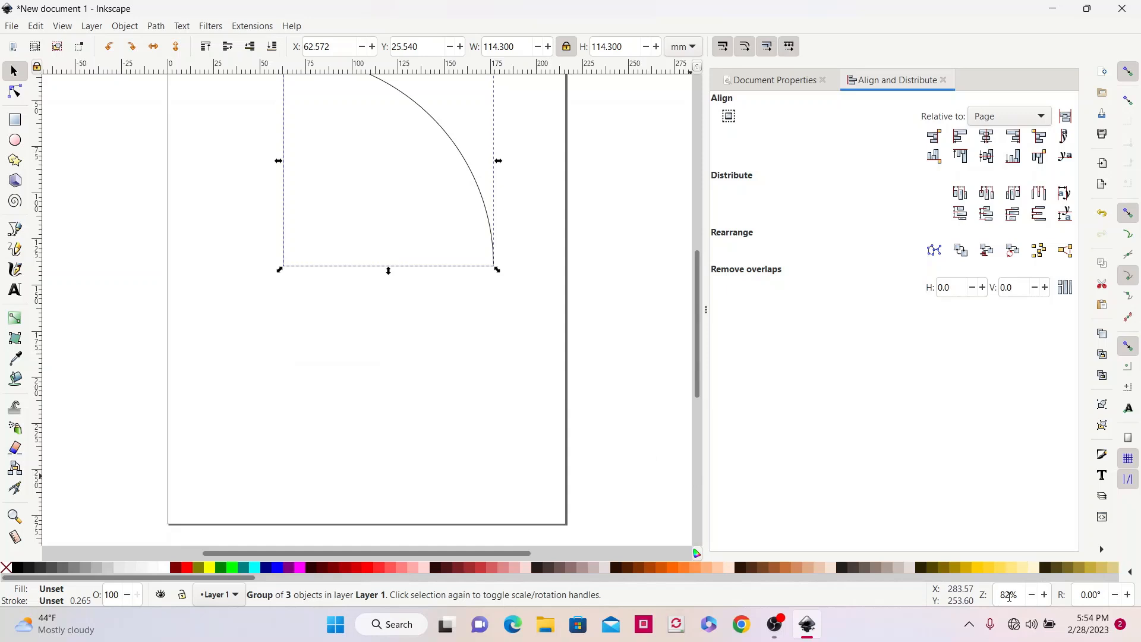
click(1033, 595)
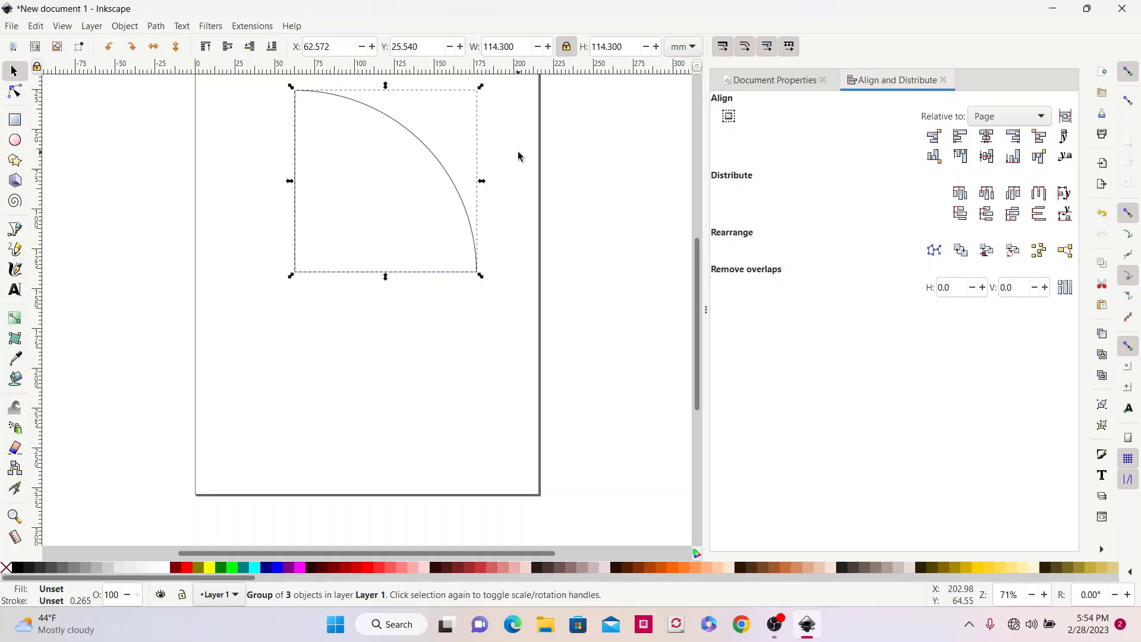
click(460, 156)
click(433, 157)
right_click(404, 135)
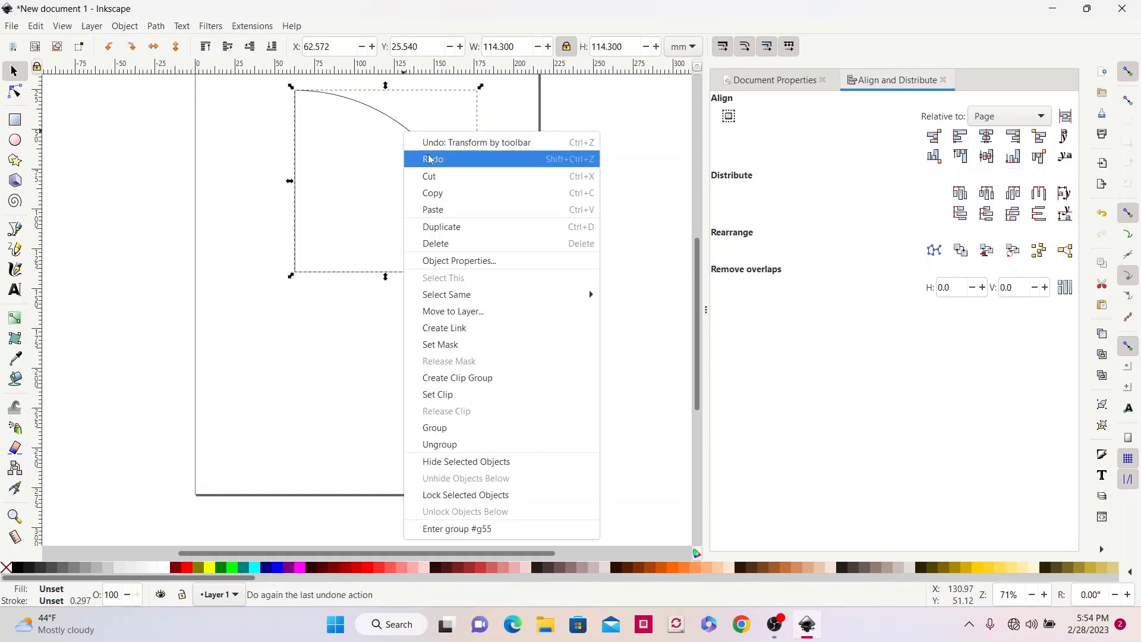
click(458, 227)
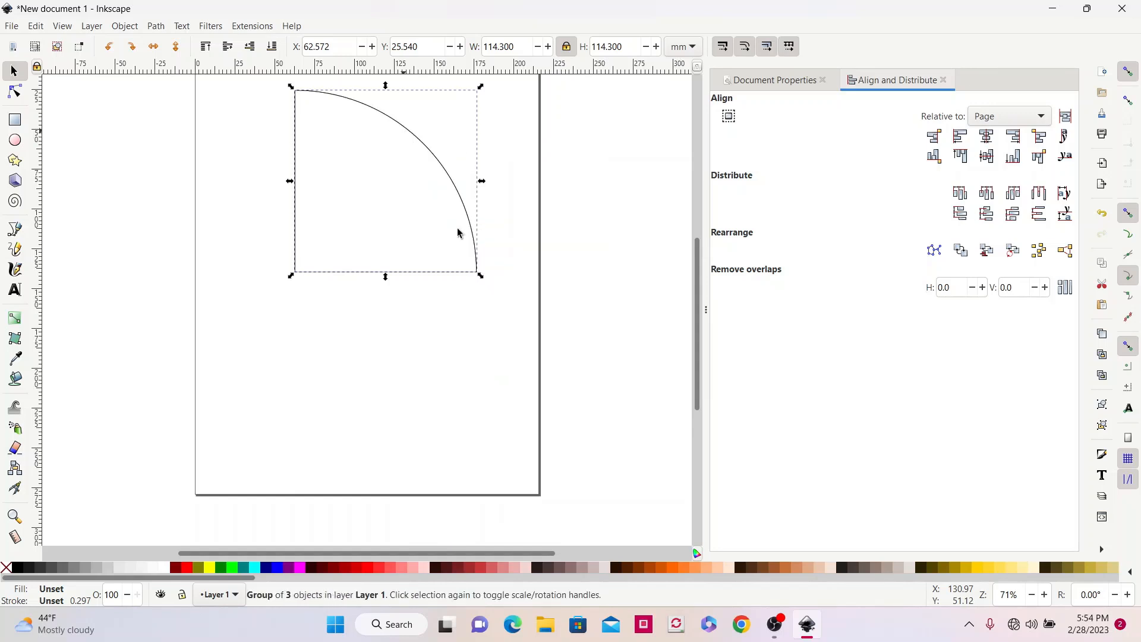
drag(408, 136, 442, 294)
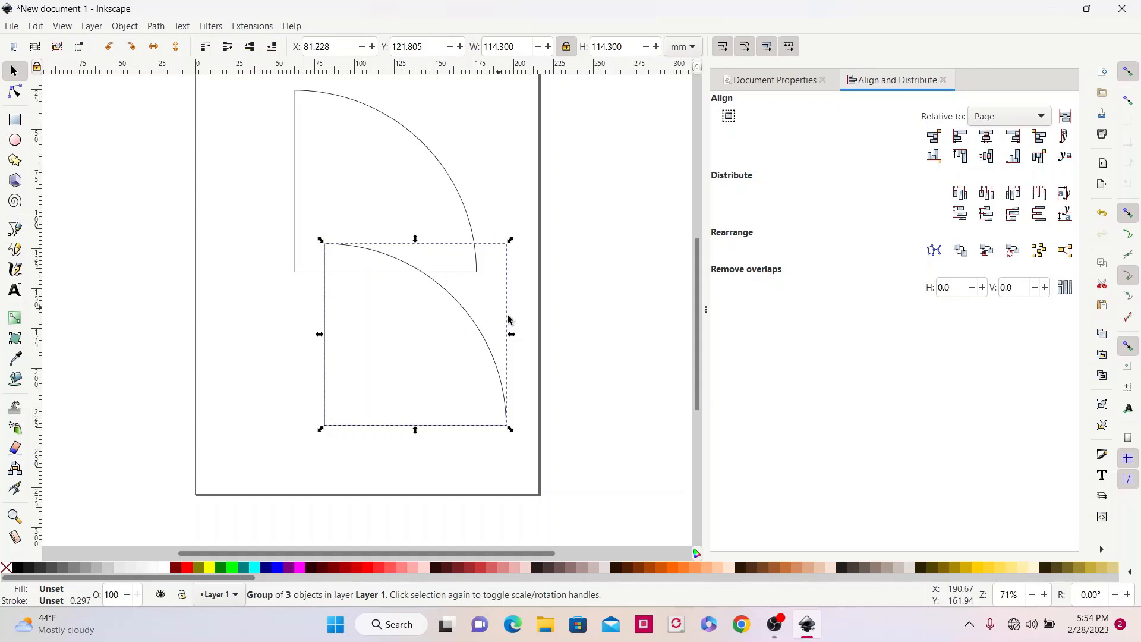
Step: Rotate the copy 90° clockwise and butt it against the original's horizontal edge to form a half circle
click(133, 48)
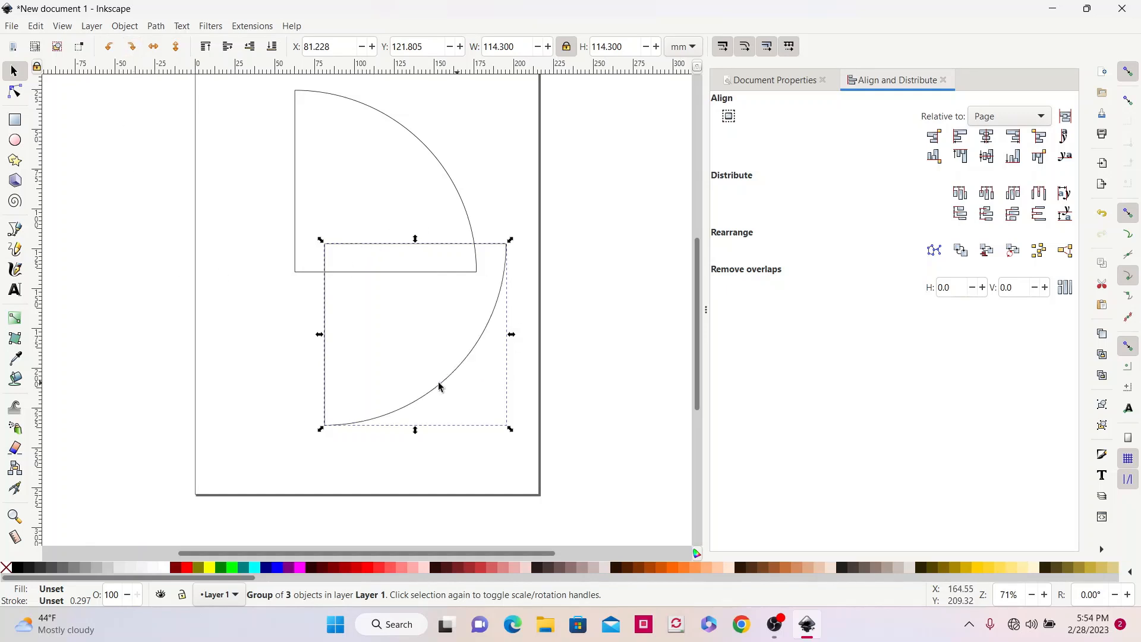
drag(499, 247, 461, 272)
click(485, 303)
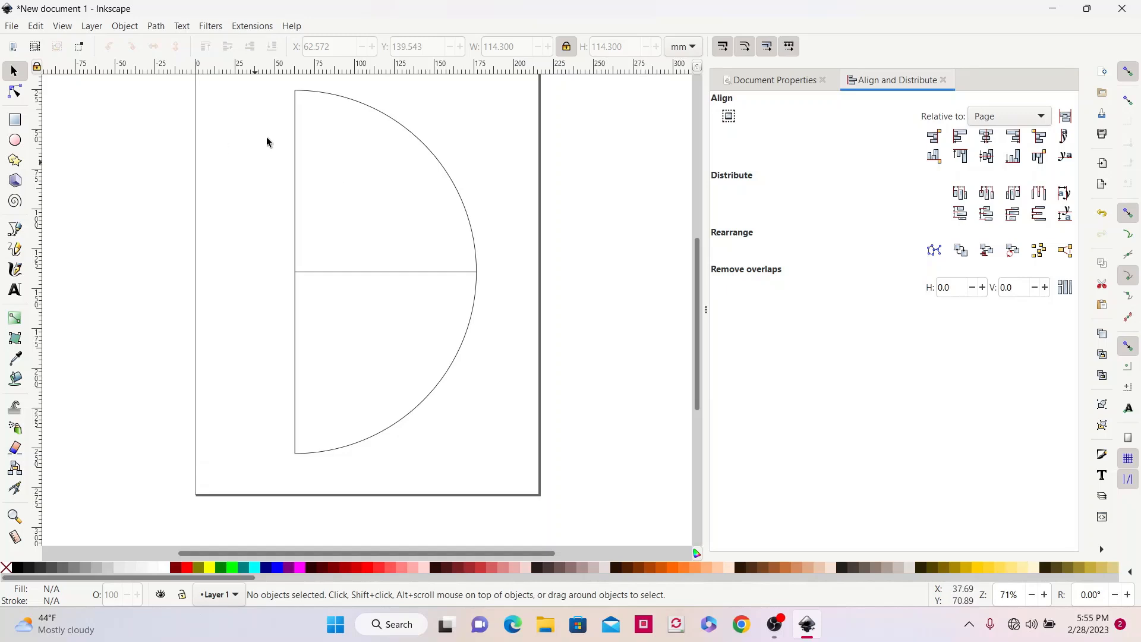
Step: Import "44 2 degree off set end 38mm" from the 44cal 2 degree offset end patterns and place it near the upper quarter circle's top corner
click(11, 26)
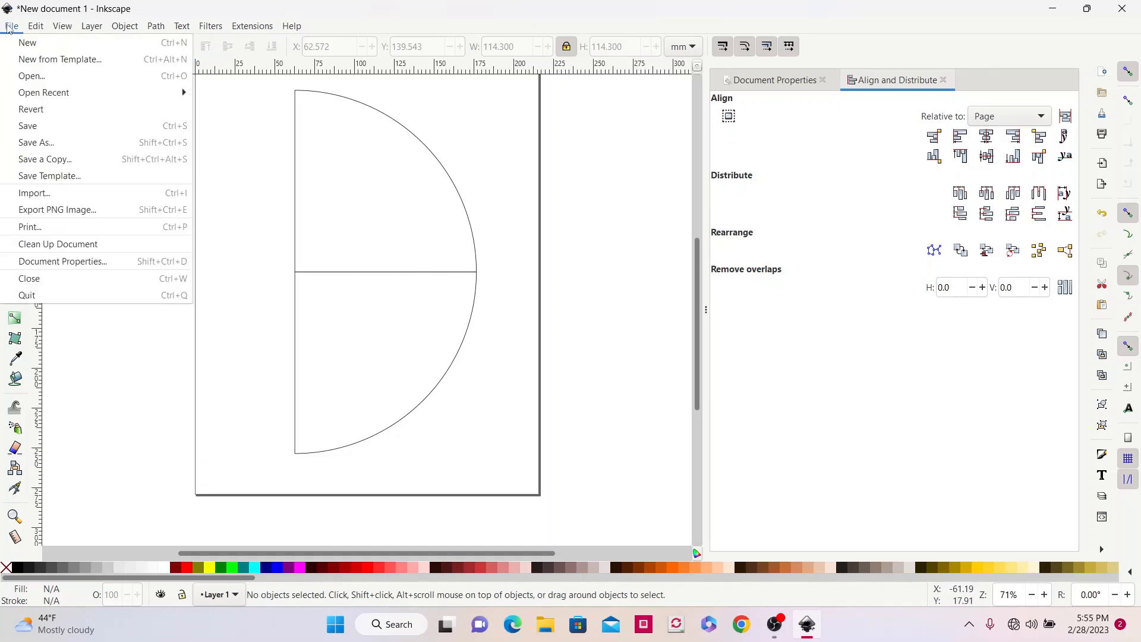
click(35, 193)
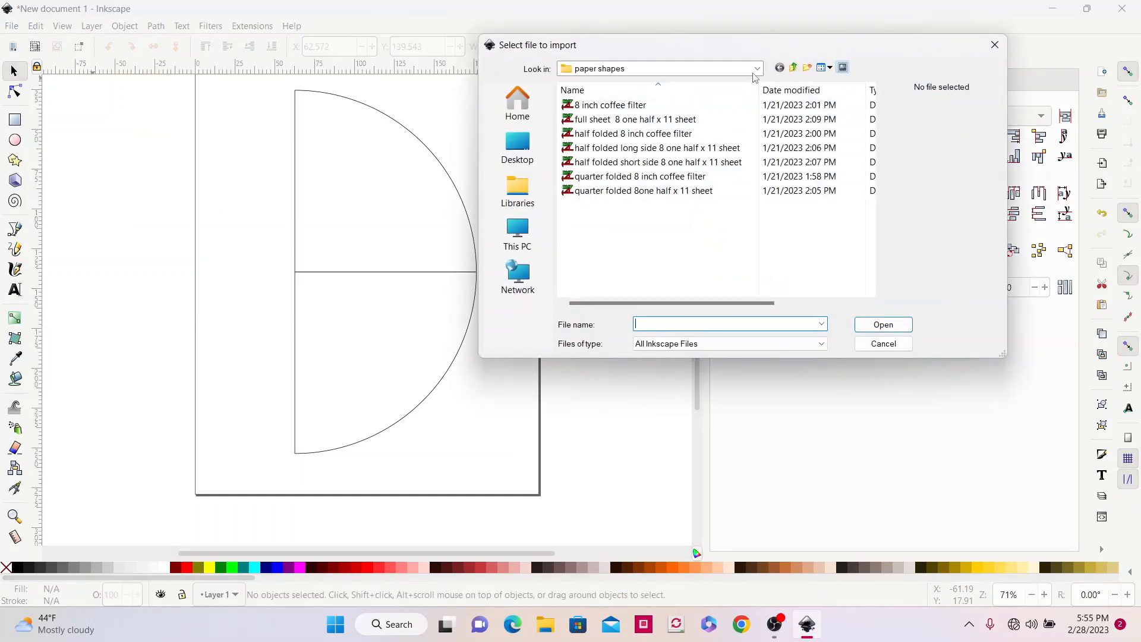
click(757, 69)
scroll(660, 137, up, 3)
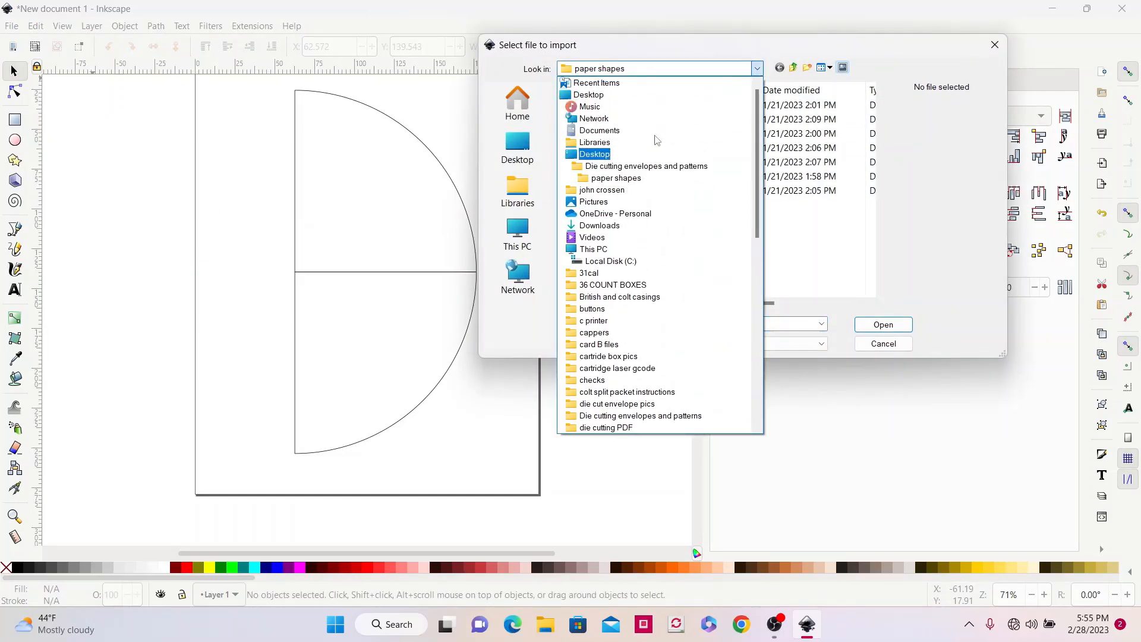
click(630, 168)
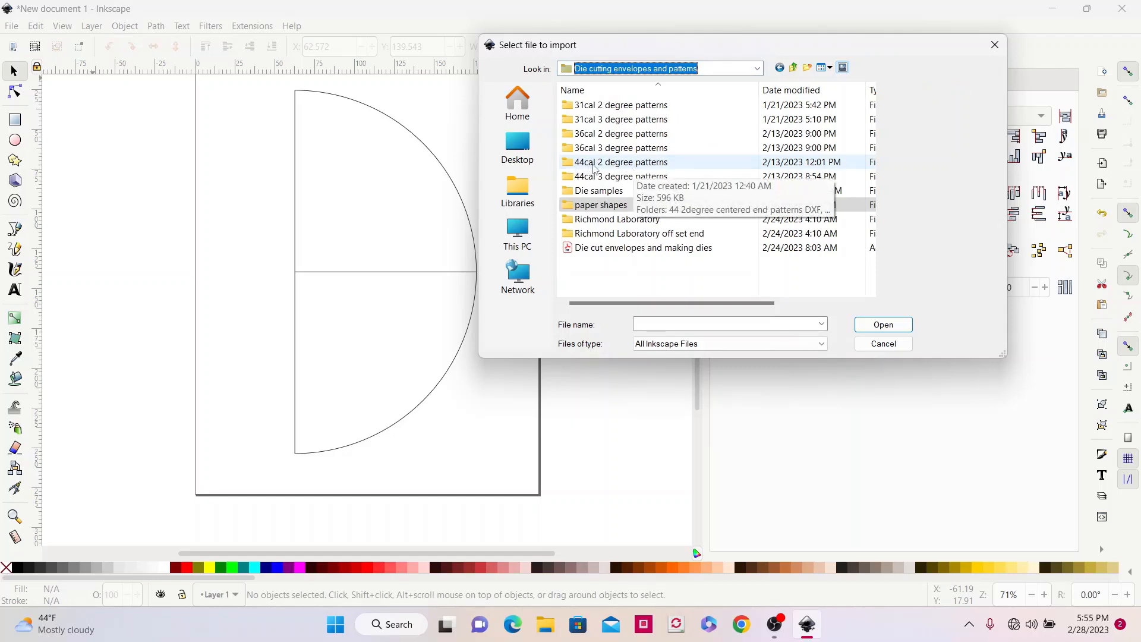
double_click(595, 164)
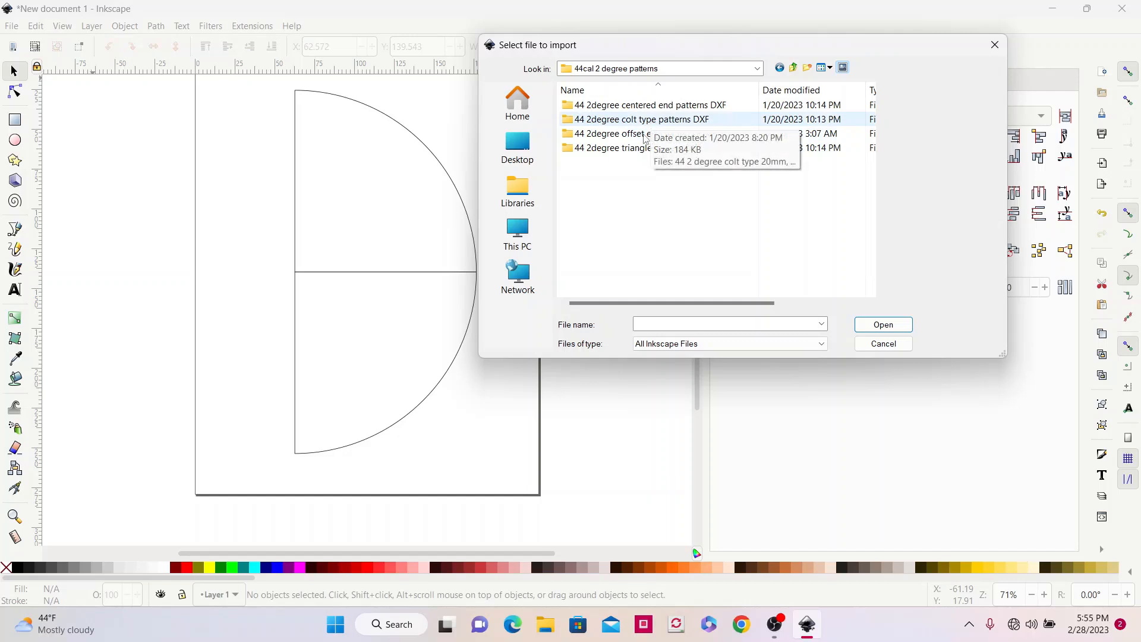
double_click(646, 135)
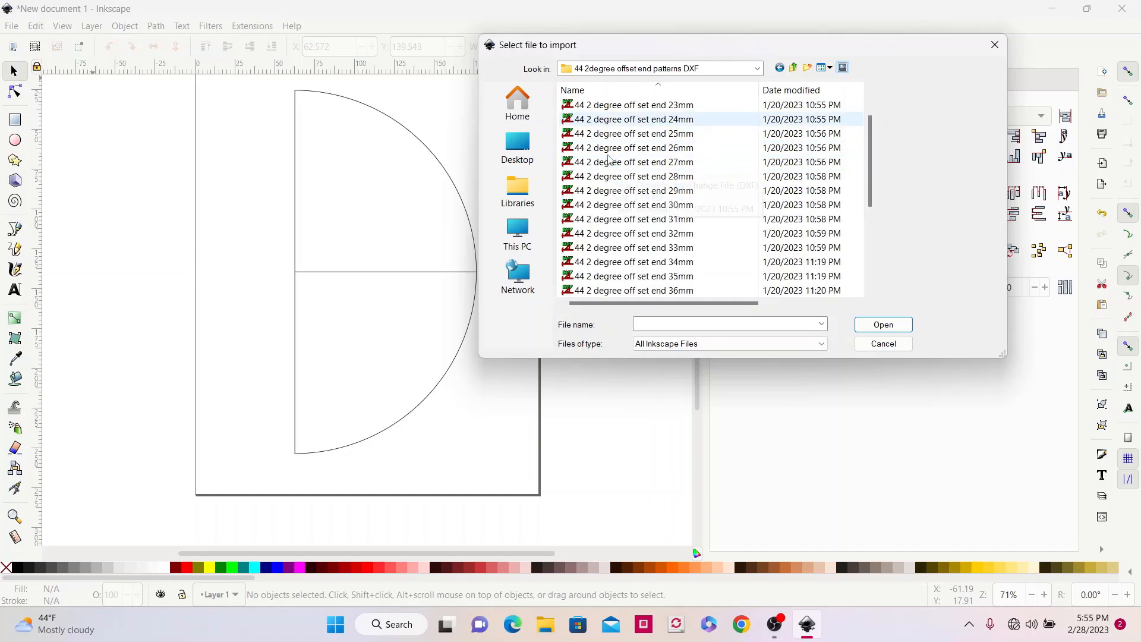
scroll(652, 182, down, 1)
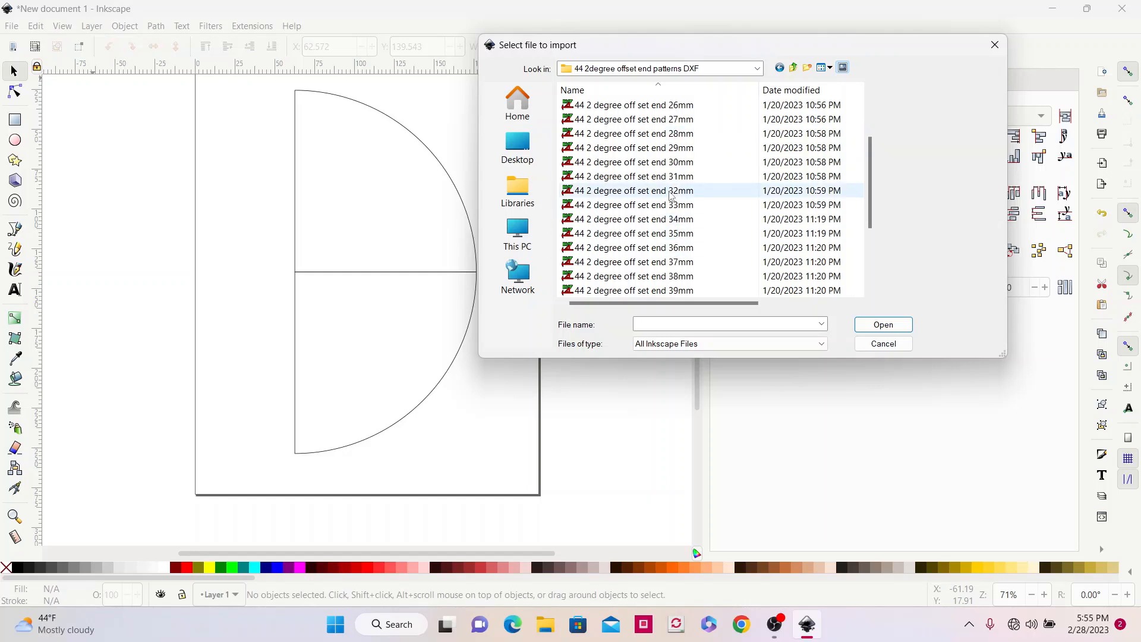
scroll(660, 205, down, 2)
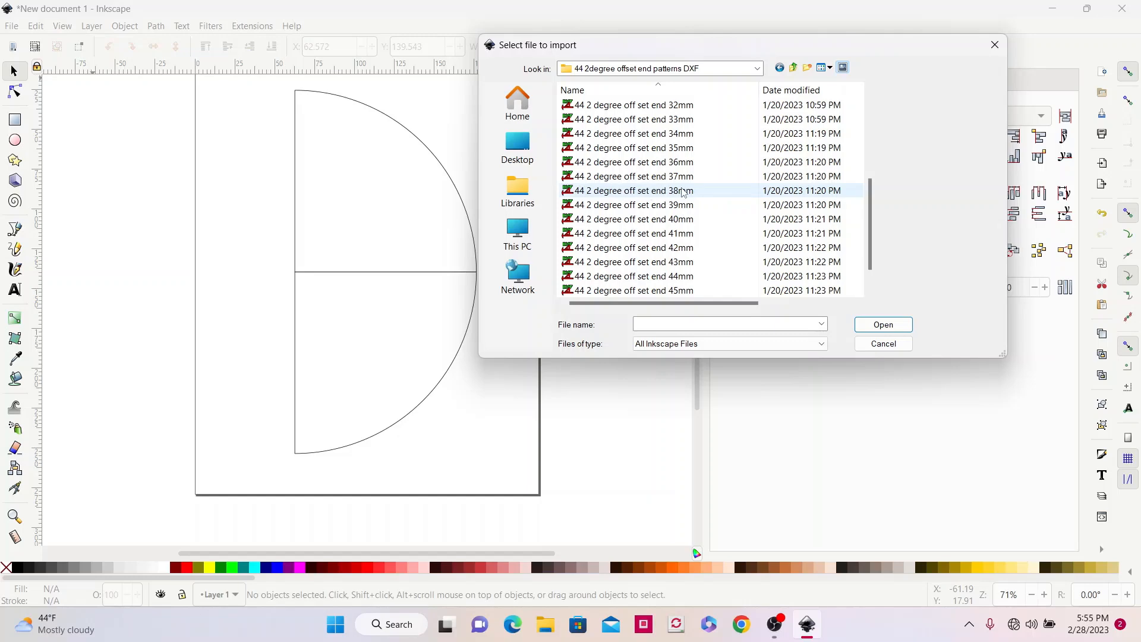
click(682, 196)
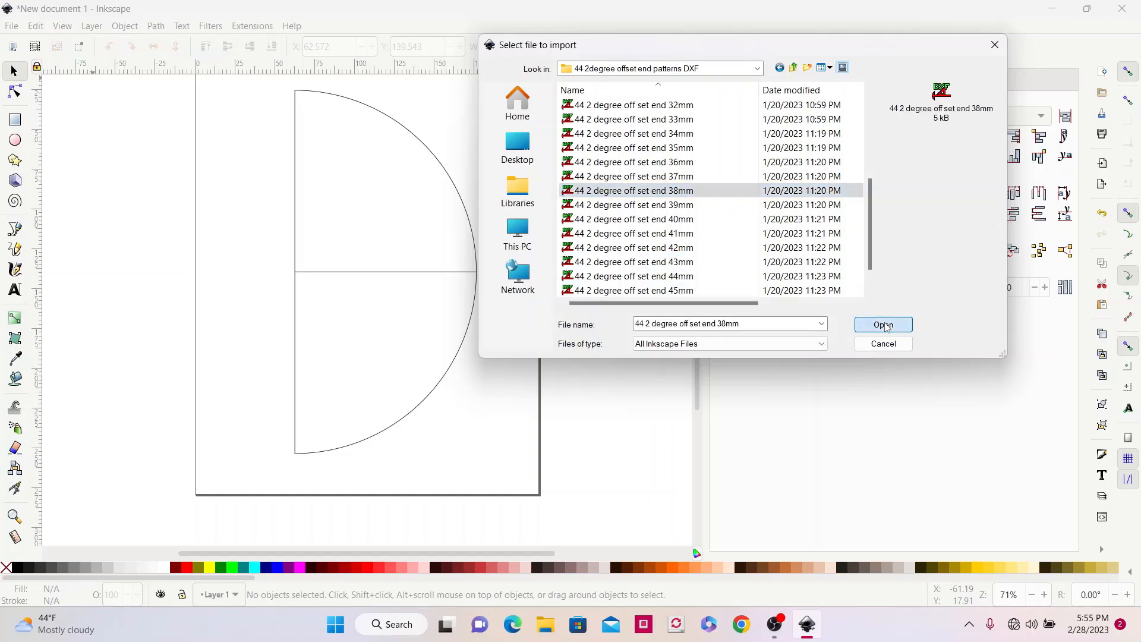
click(883, 325)
click(321, 334)
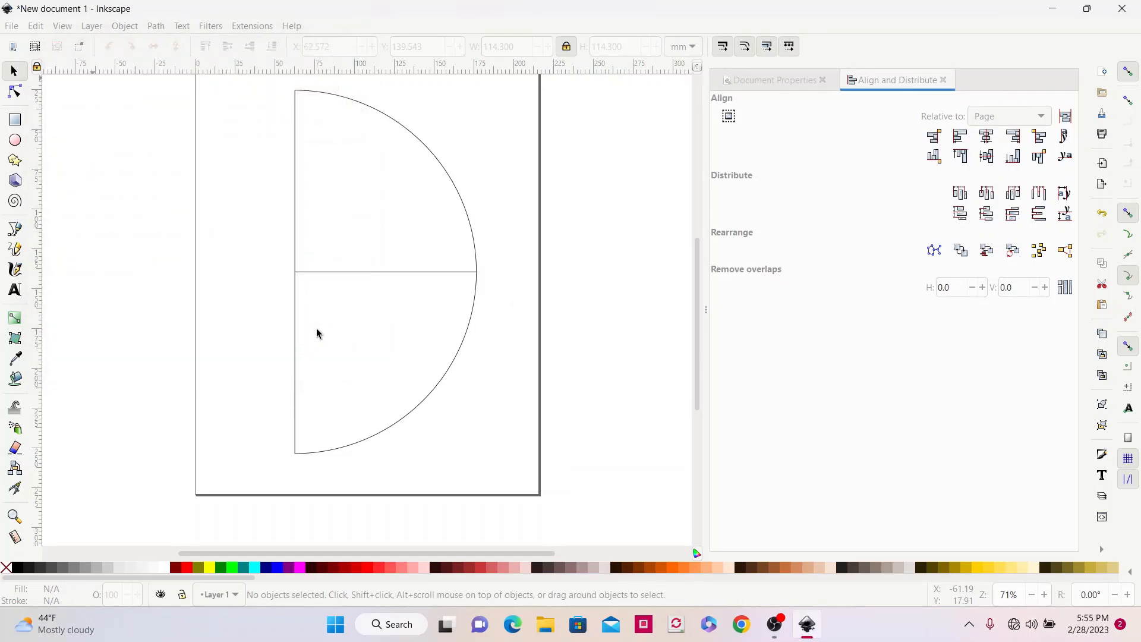
drag(635, 283, 360, 113)
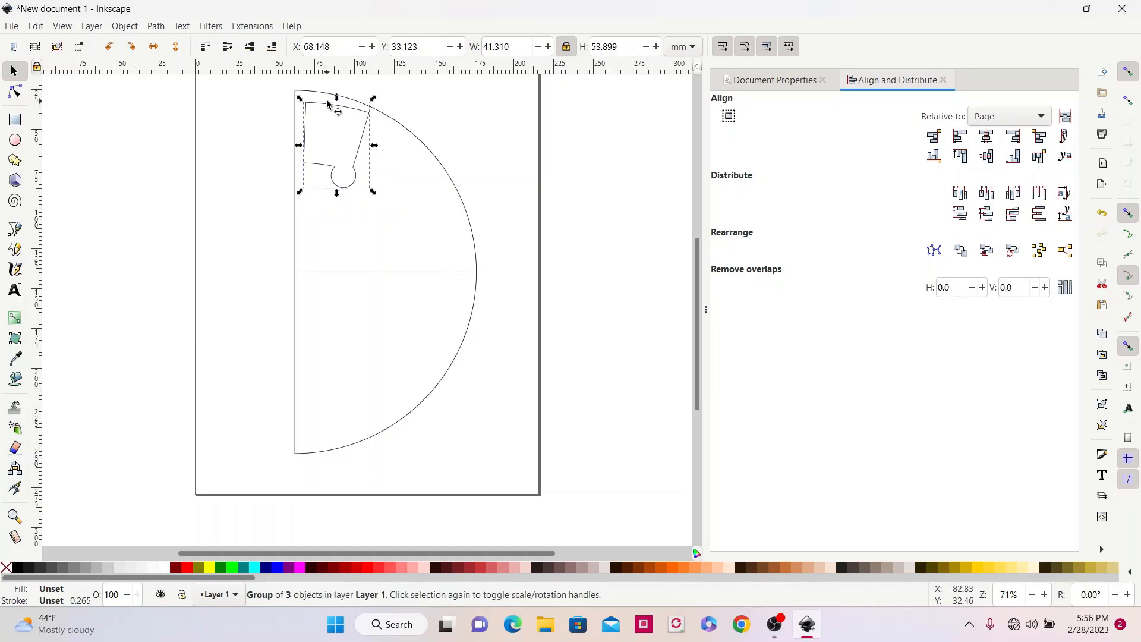
click(380, 167)
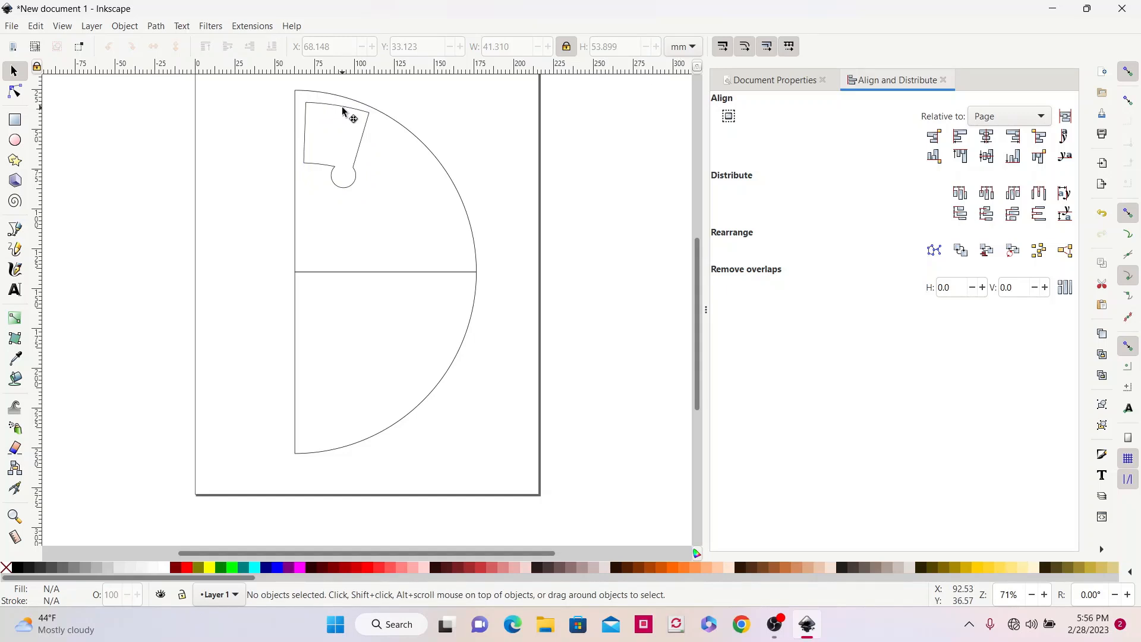
Step: Tilt the imported 44cal pattern clockwise and fit it against the arc near the upper quarter circle's top corner
mouse_move(342, 108)
mouse_down()
mouse_move(388, 185)
mouse_move(325, 114)
mouse_move(401, 175)
mouse_move(363, 193)
mouse_move(365, 117)
mouse_move(346, 132)
mouse_move(341, 105)
mouse_move(343, 115)
mouse_up()
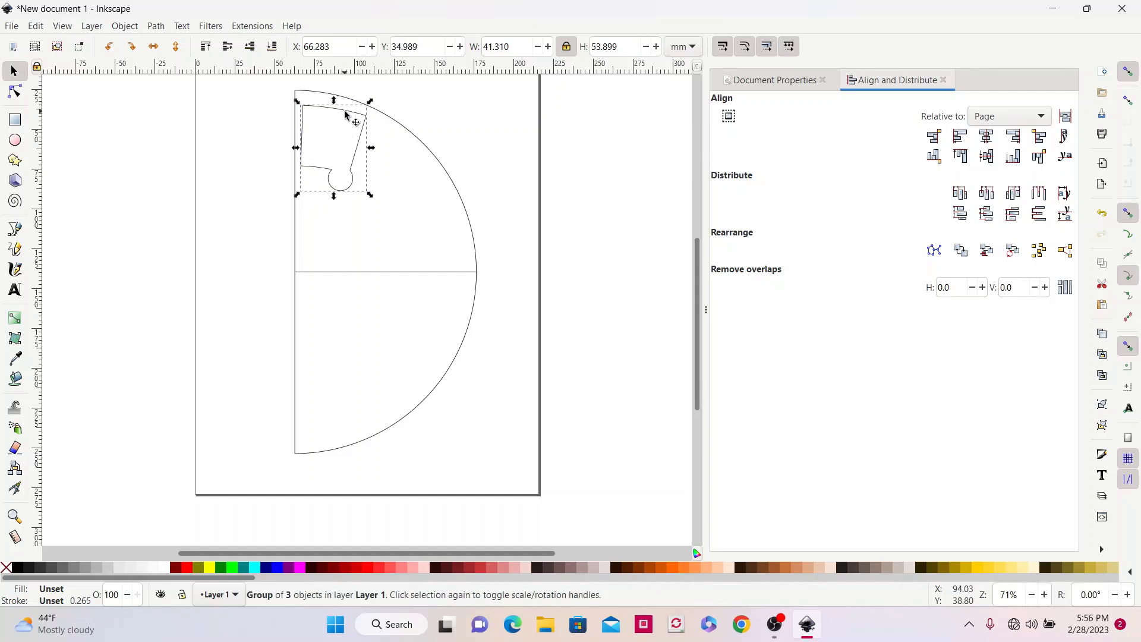
click(396, 140)
click(351, 118)
click(351, 118)
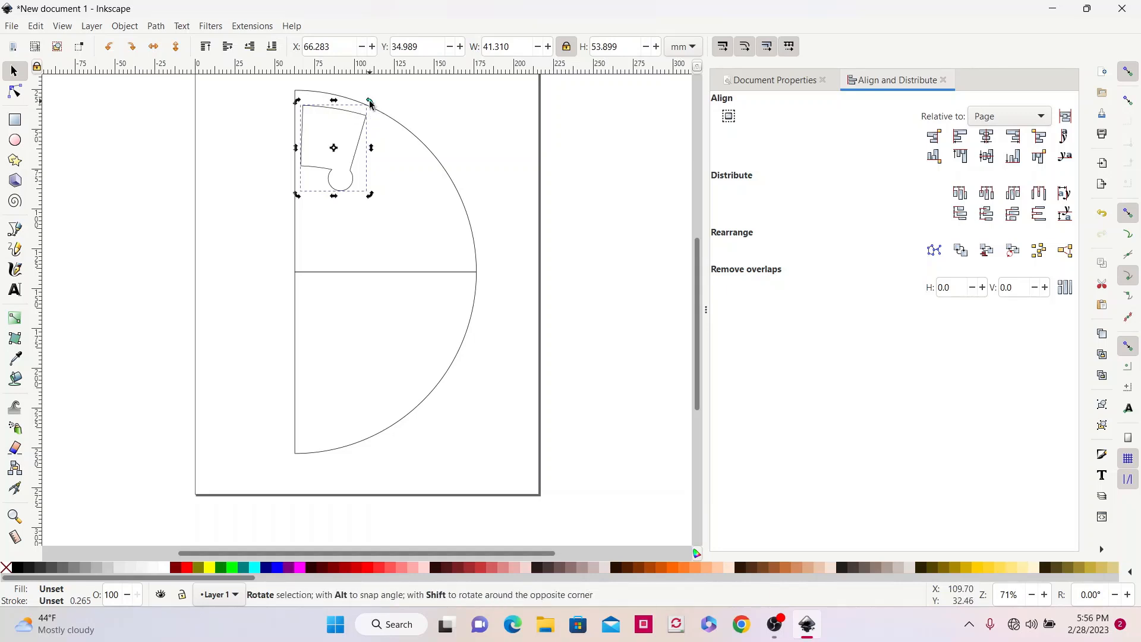
mouse_move(370, 105)
mouse_down()
mouse_move(377, 124)
mouse_move(376, 112)
mouse_move(368, 118)
mouse_up()
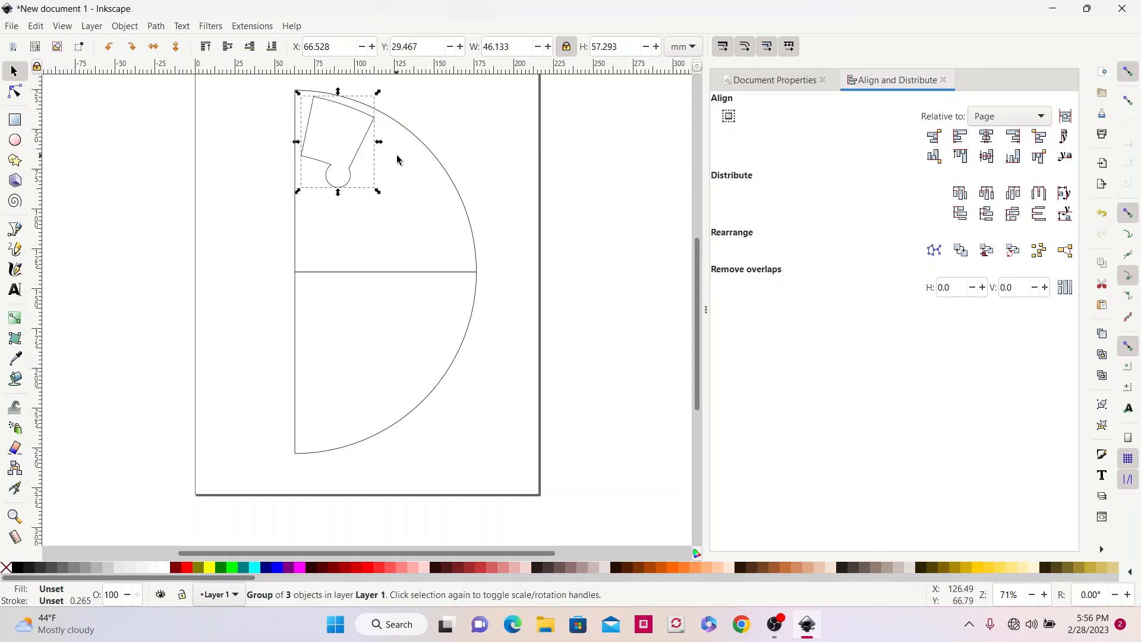
click(397, 156)
click(371, 120)
click(353, 111)
click(352, 111)
click(371, 136)
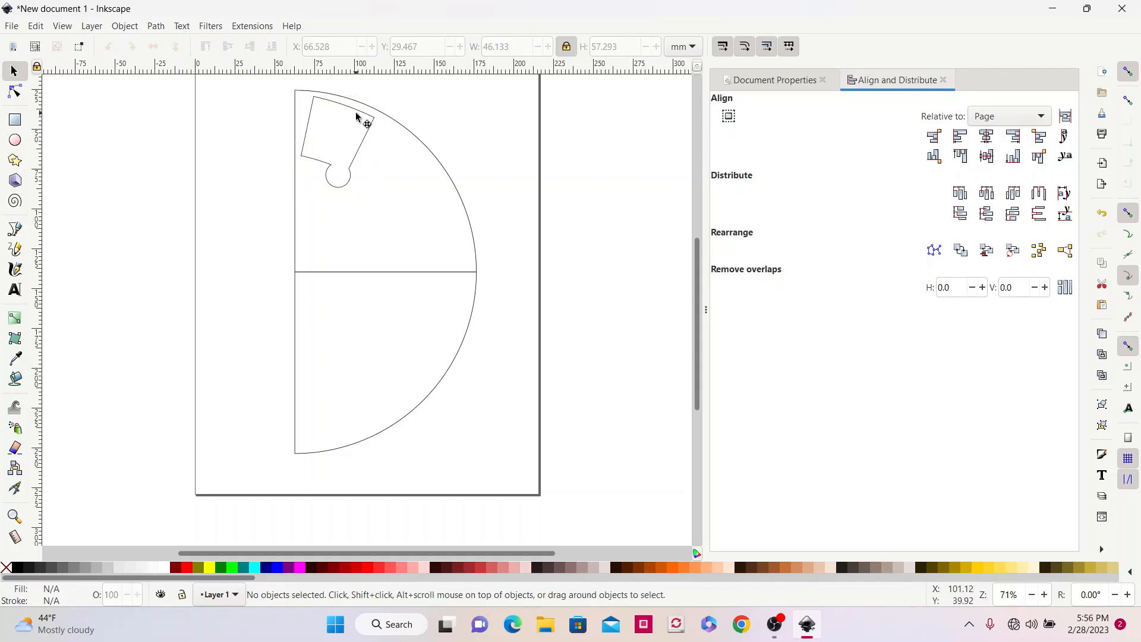
Step: Duplicate the 44cal pattern and place the copy beside it, rotated clockwise to follow the arc
click(356, 117)
right_click(357, 116)
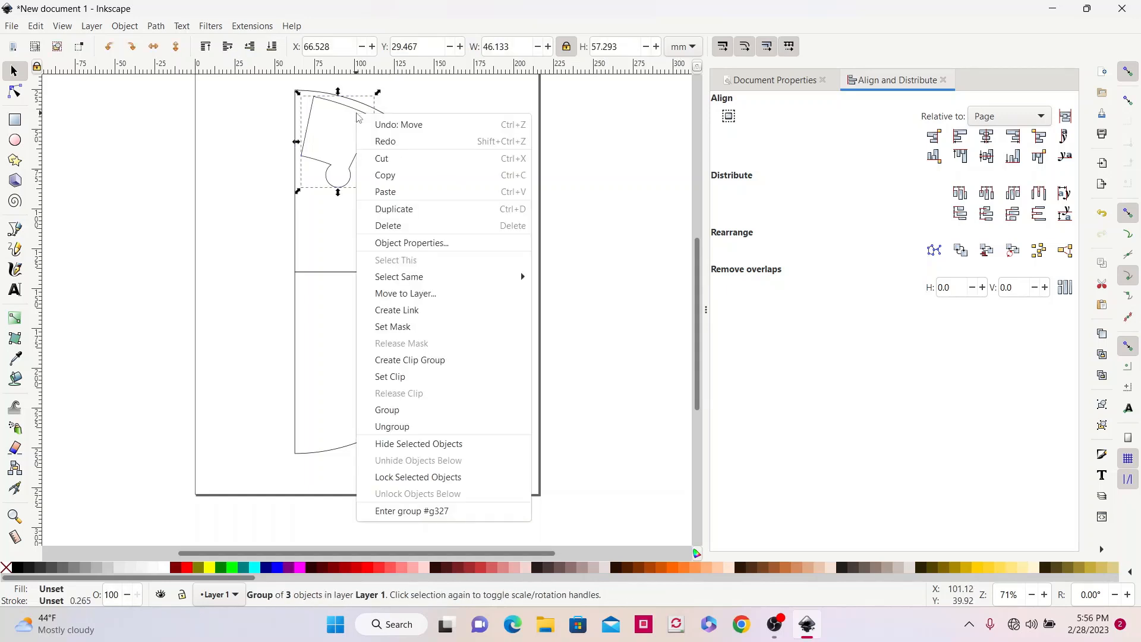
click(411, 208)
drag(369, 118, 425, 157)
click(432, 159)
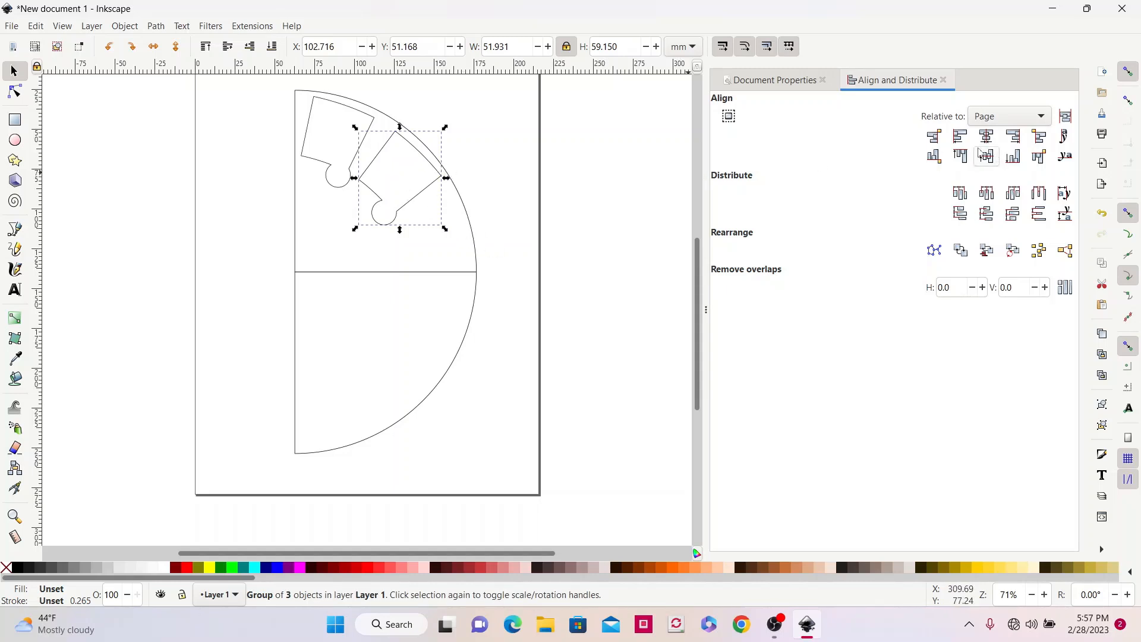
Step: Turn off snapping and nudge the second 44cal pattern up and left, closer to the first one
click(1129, 72)
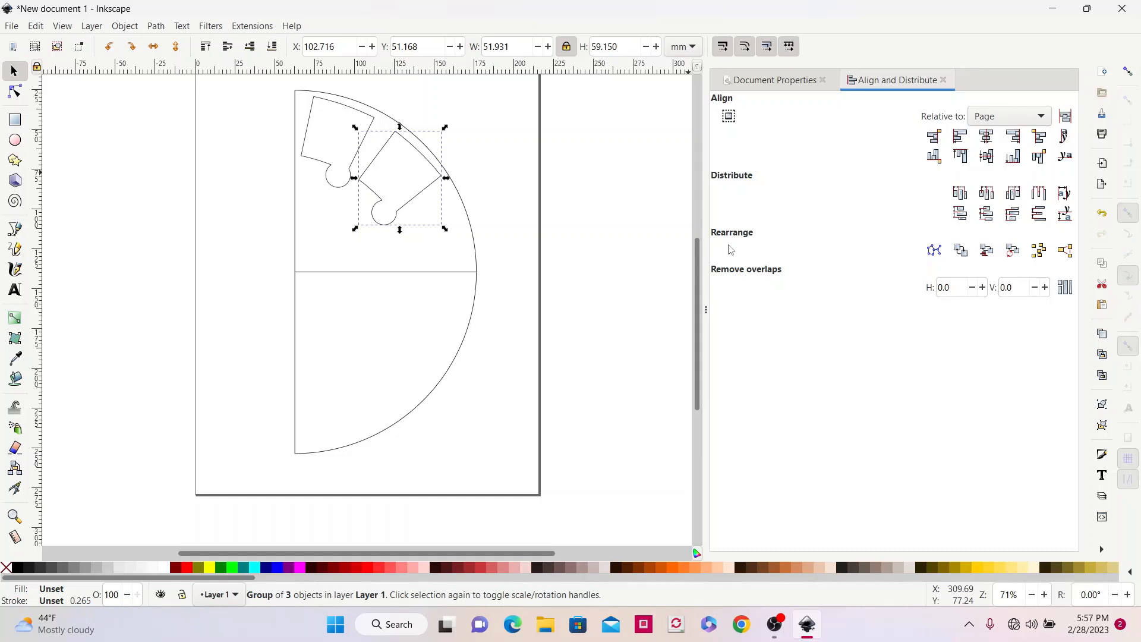
mouse_move(421, 155)
mouse_down()
mouse_move(385, 116)
mouse_move(362, 143)
mouse_move(430, 157)
mouse_move(417, 153)
mouse_up()
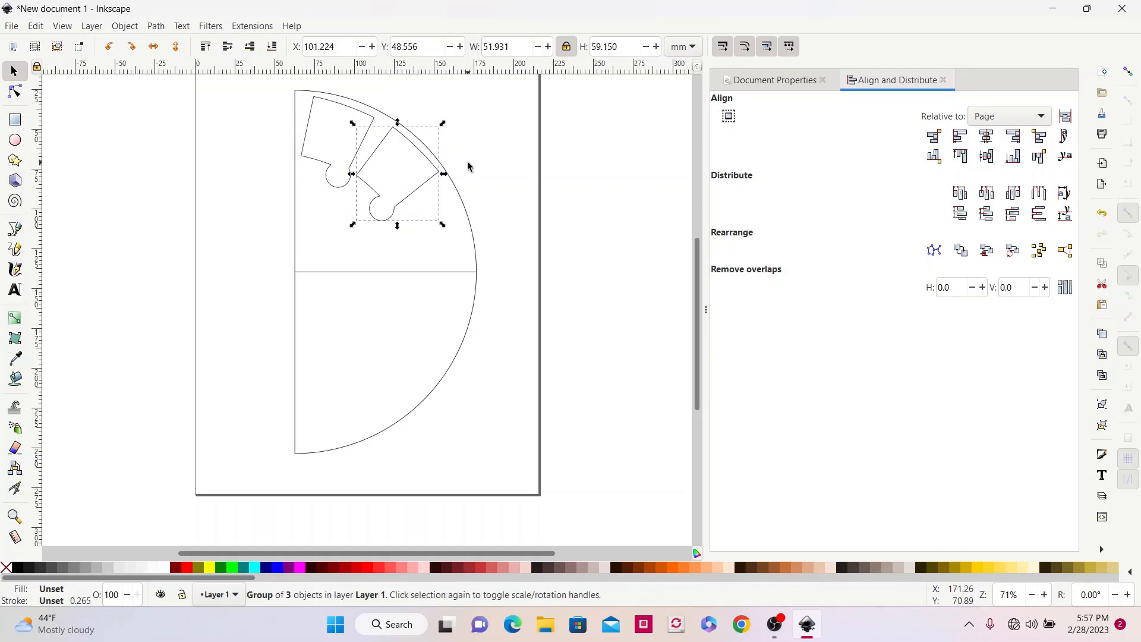
key(Escape)
Step: Duplicate the second 44cal pattern and fit the copy, rotated further clockwise, between the arc and the horizontal edge
click(414, 150)
right_click(414, 149)
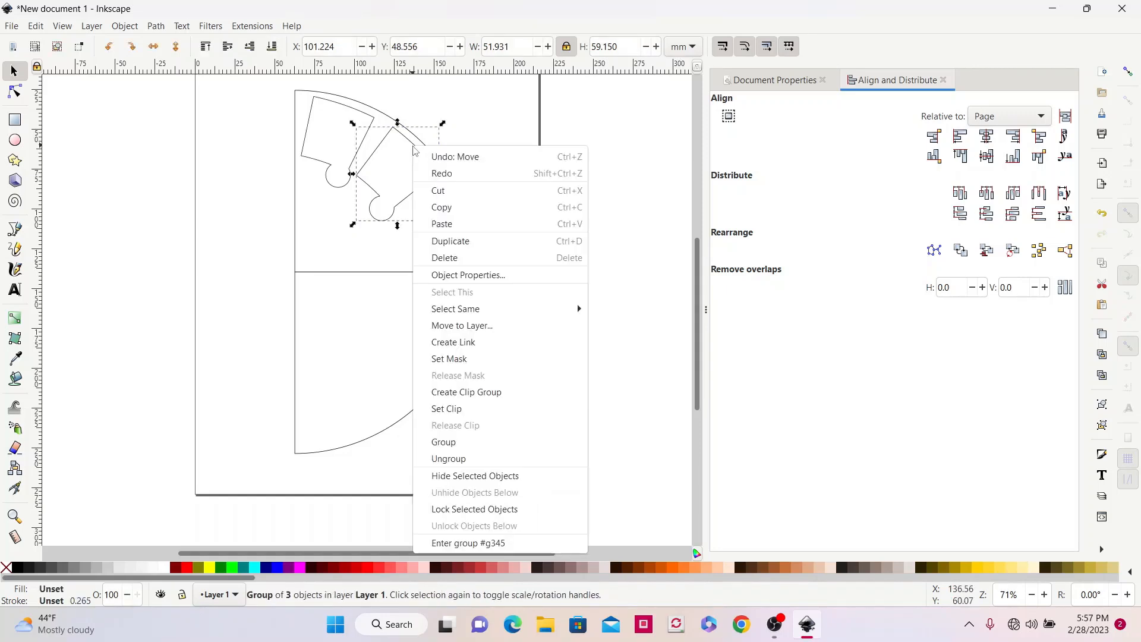
click(451, 240)
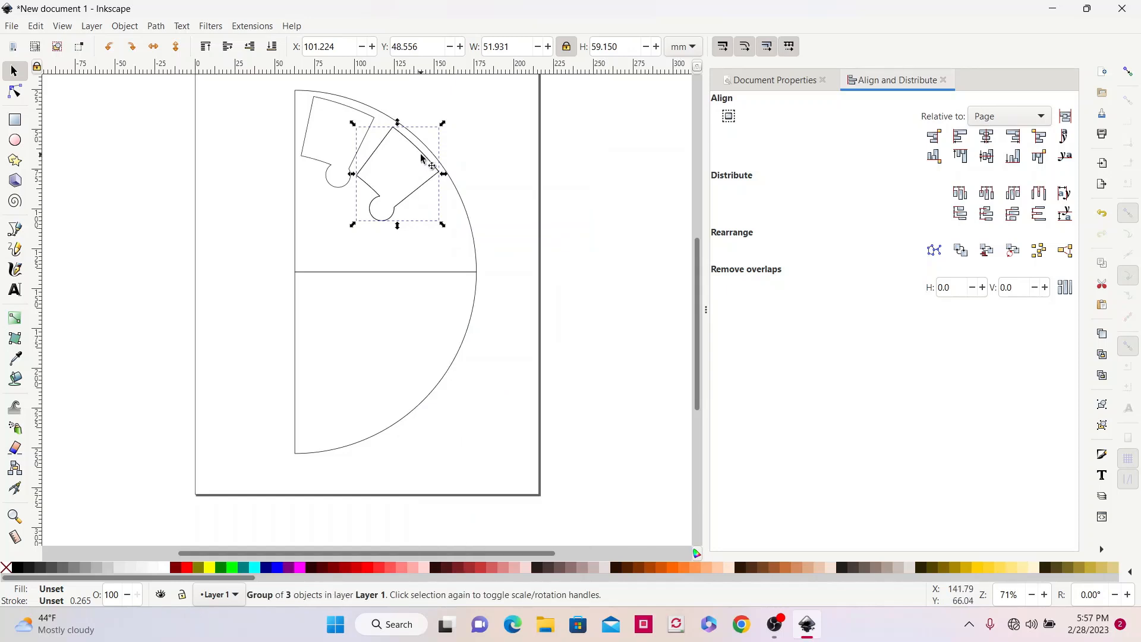
drag(428, 161, 450, 209)
click(456, 214)
drag(471, 180, 458, 208)
click(461, 209)
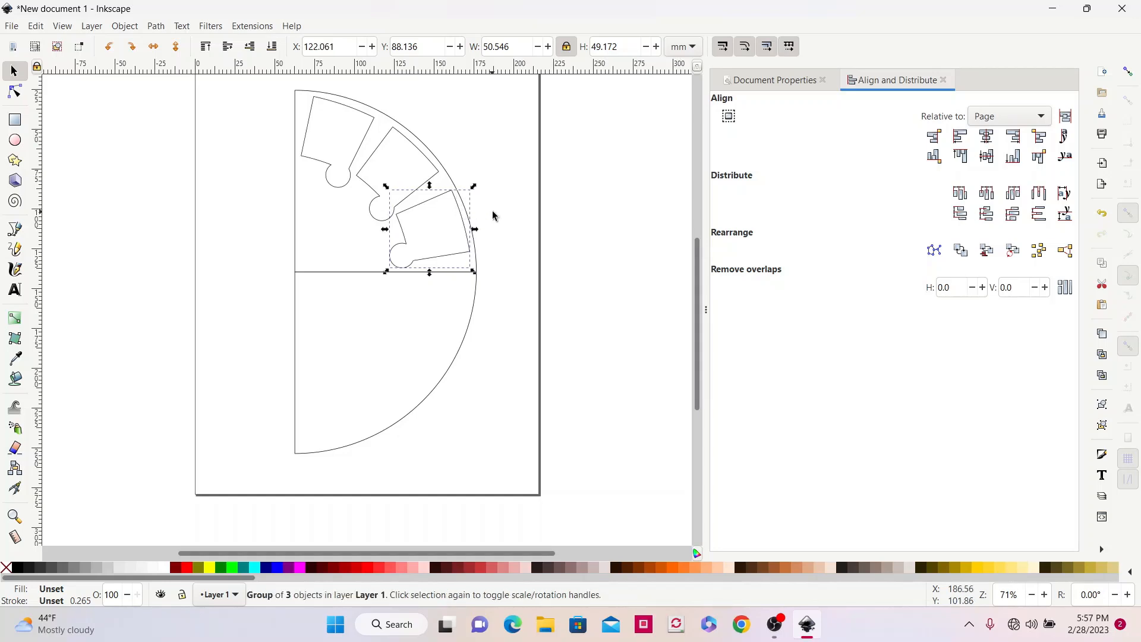
click(493, 214)
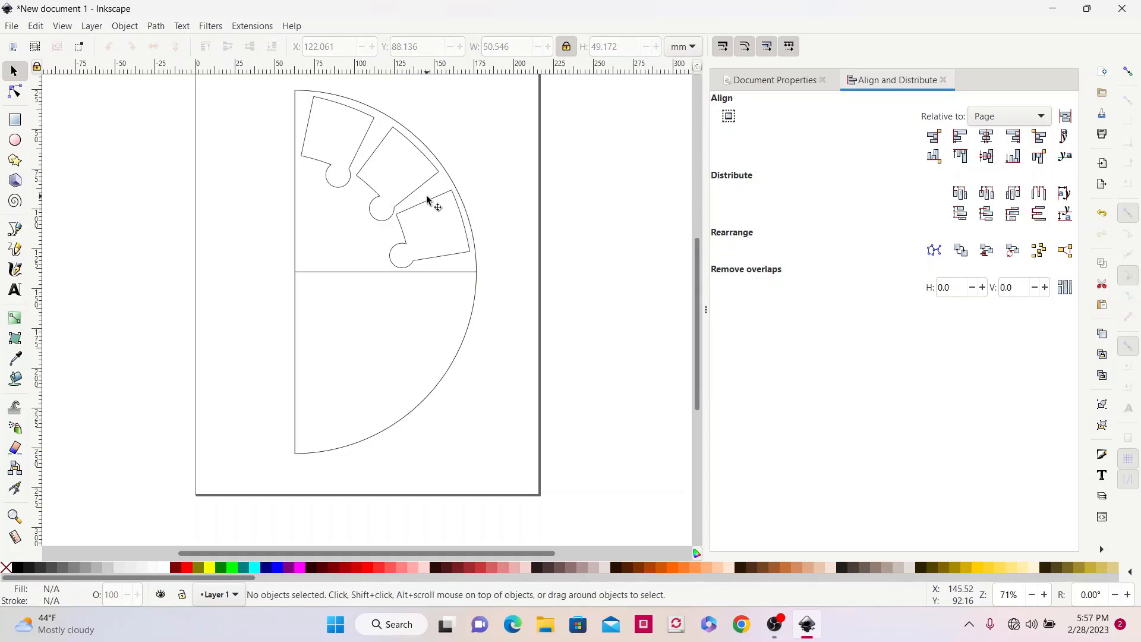
Step: Duplicate the third 44cal pattern and place the rotated copy in the upper quarter circle's square corner
click(431, 202)
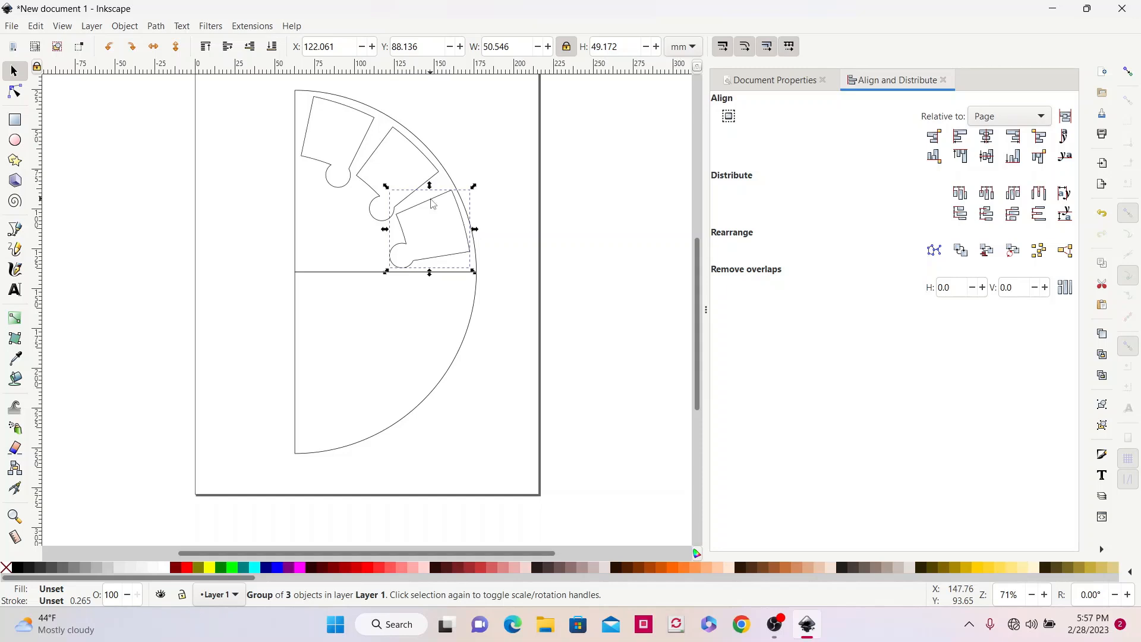
right_click(431, 203)
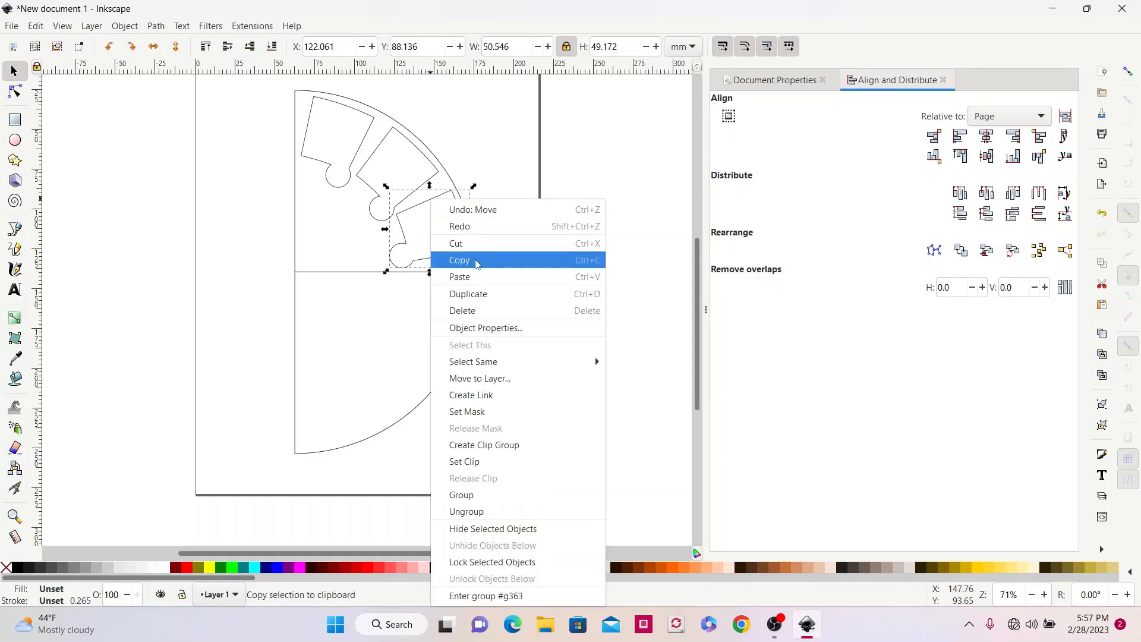
click(469, 293)
drag(438, 202, 360, 205)
click(346, 205)
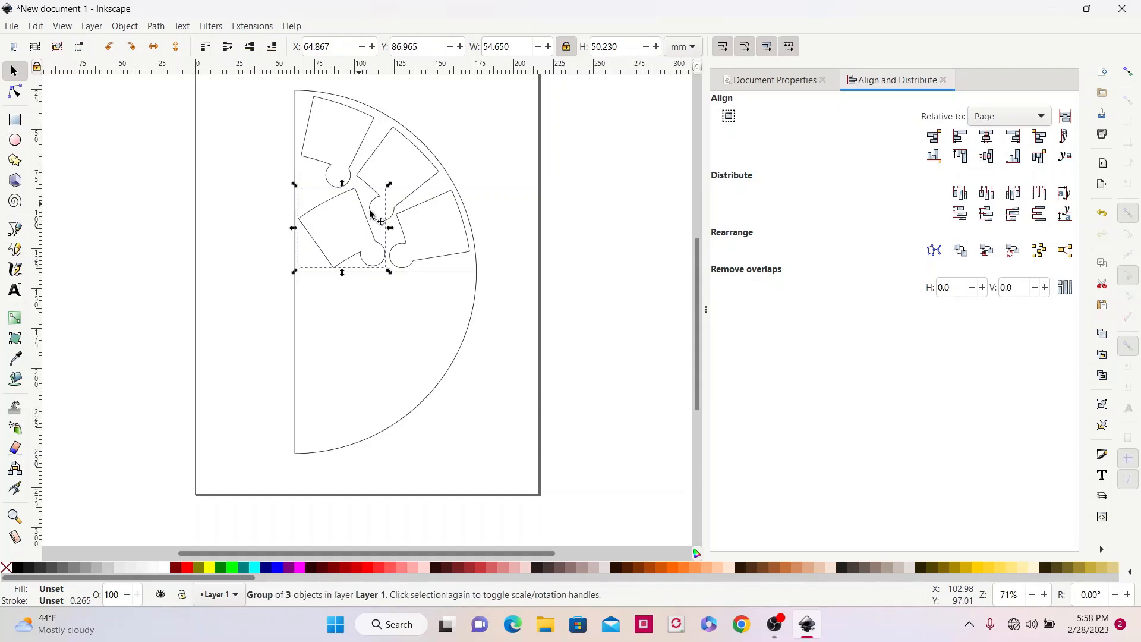
click(240, 179)
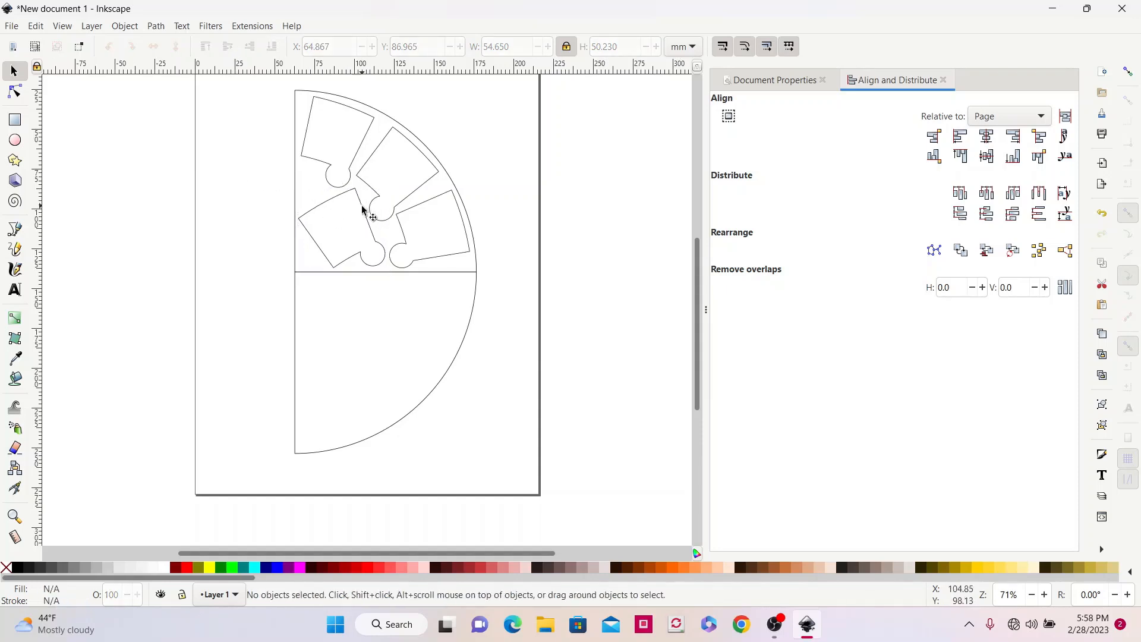
Step: Rotate the fourth 44cal pattern, flip it vertically and nest it in the square corner clear of its neighbours
drag(370, 227, 370, 223)
click(365, 214)
drag(390, 183, 351, 209)
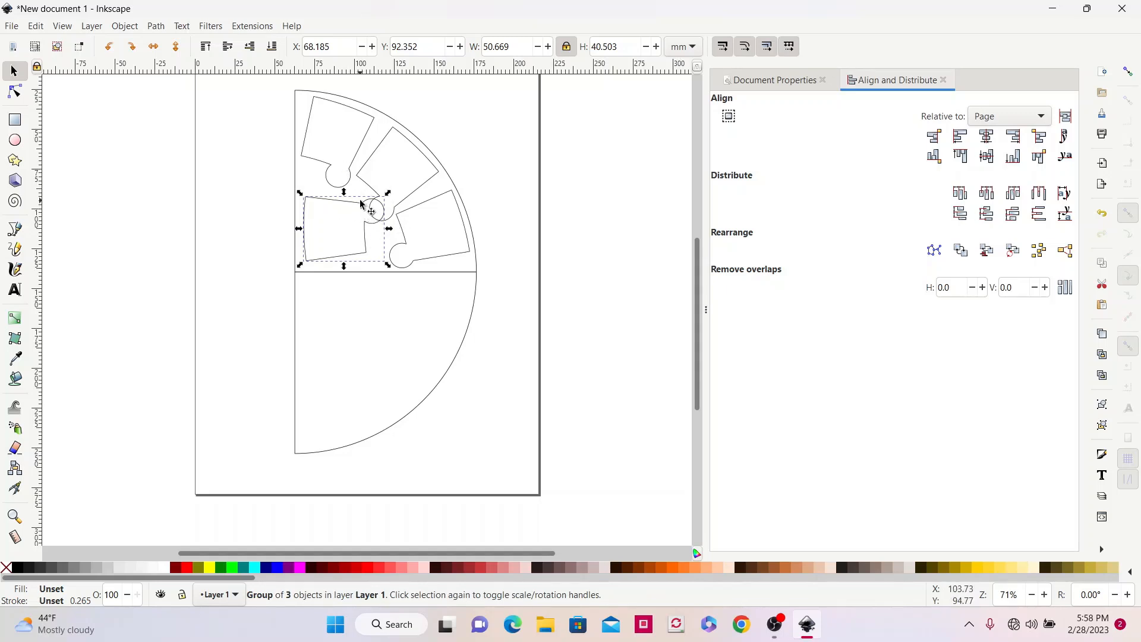
click(176, 47)
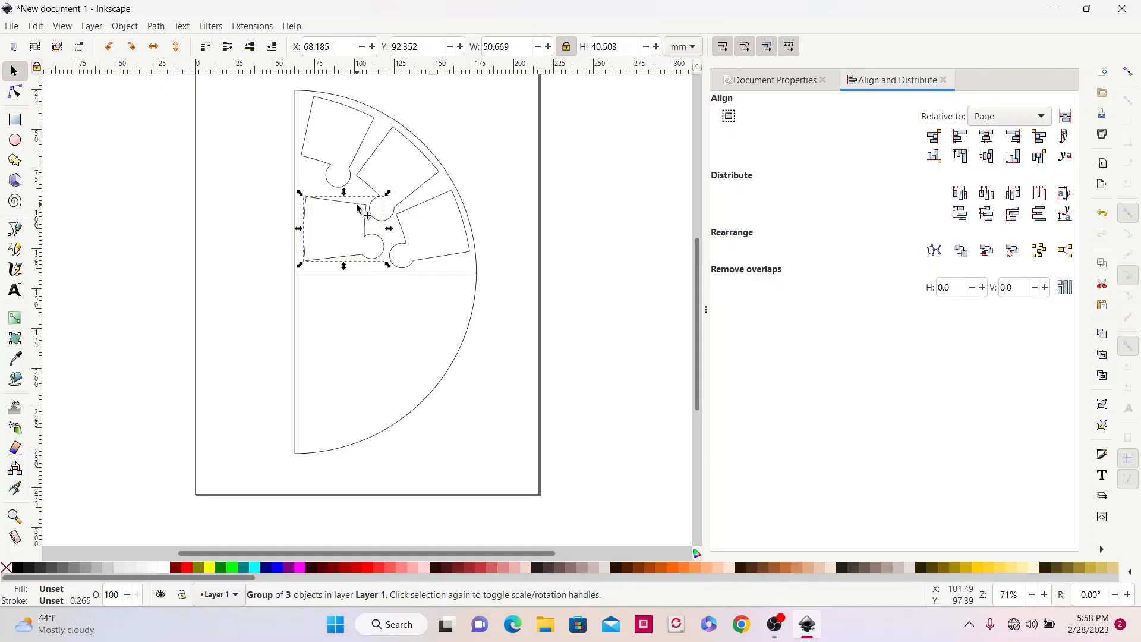
mouse_move(357, 210)
mouse_down()
mouse_move(380, 192)
mouse_move(349, 204)
mouse_up()
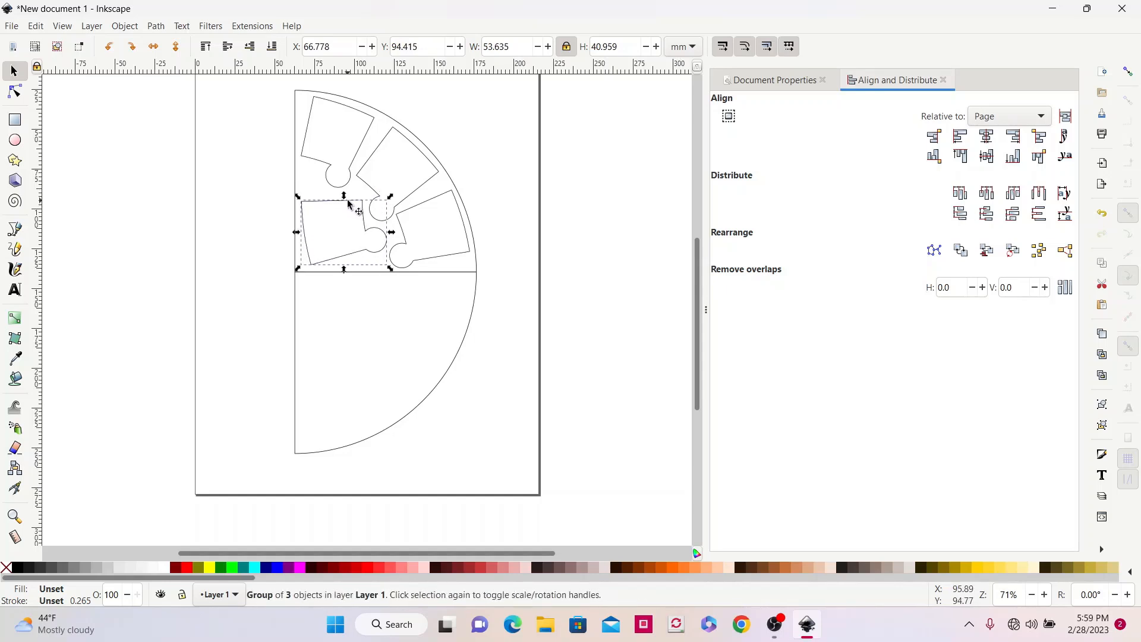
click(214, 172)
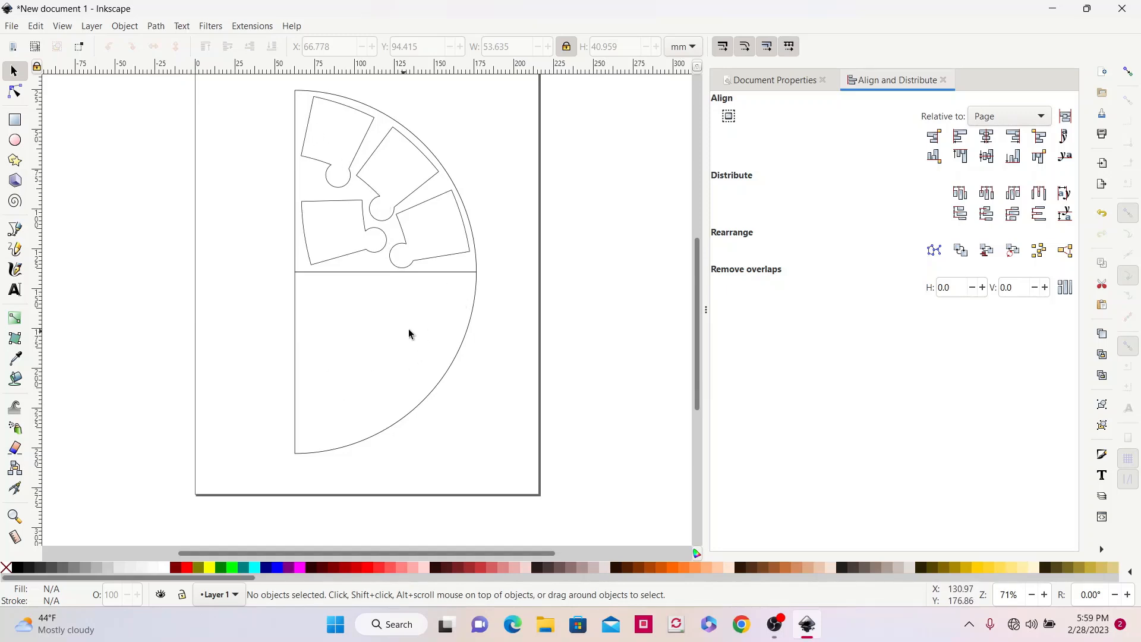
Step: Import "36 3 degree colt type 21mm" from the 36cal 3 degree patterns' colt type DXF folder
click(12, 26)
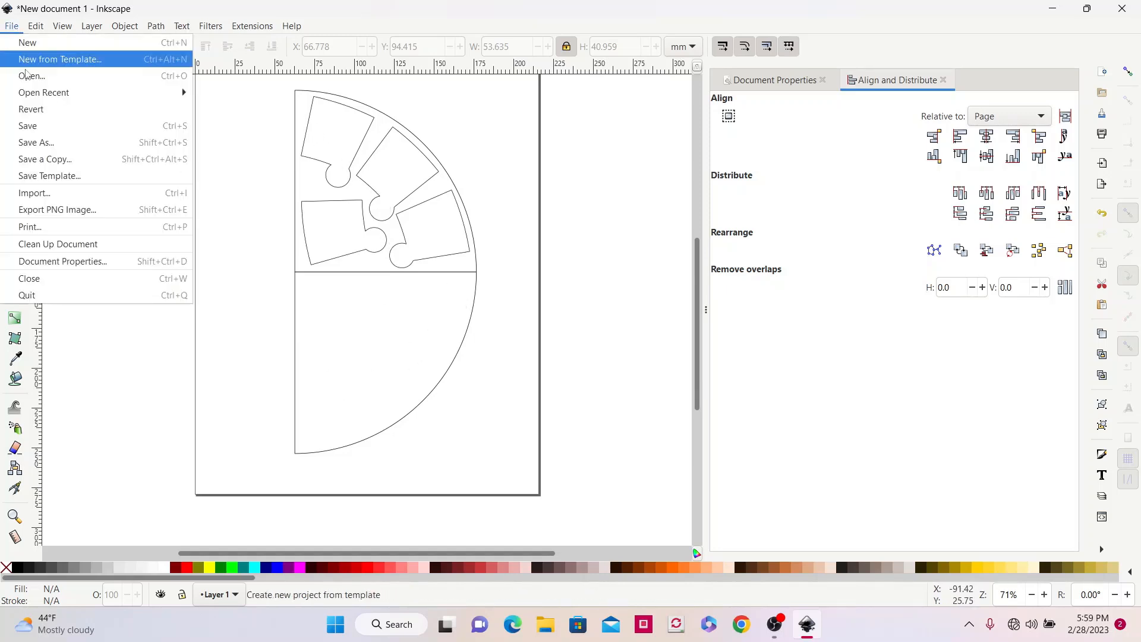
click(34, 194)
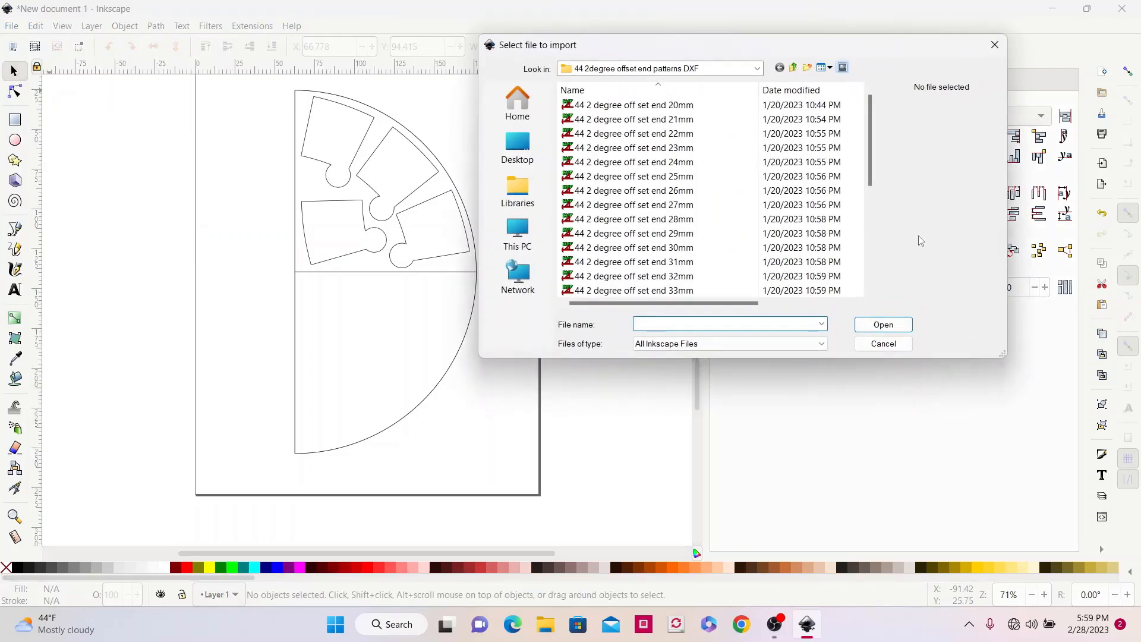
click(757, 69)
scroll(687, 98, up, 3)
click(661, 132)
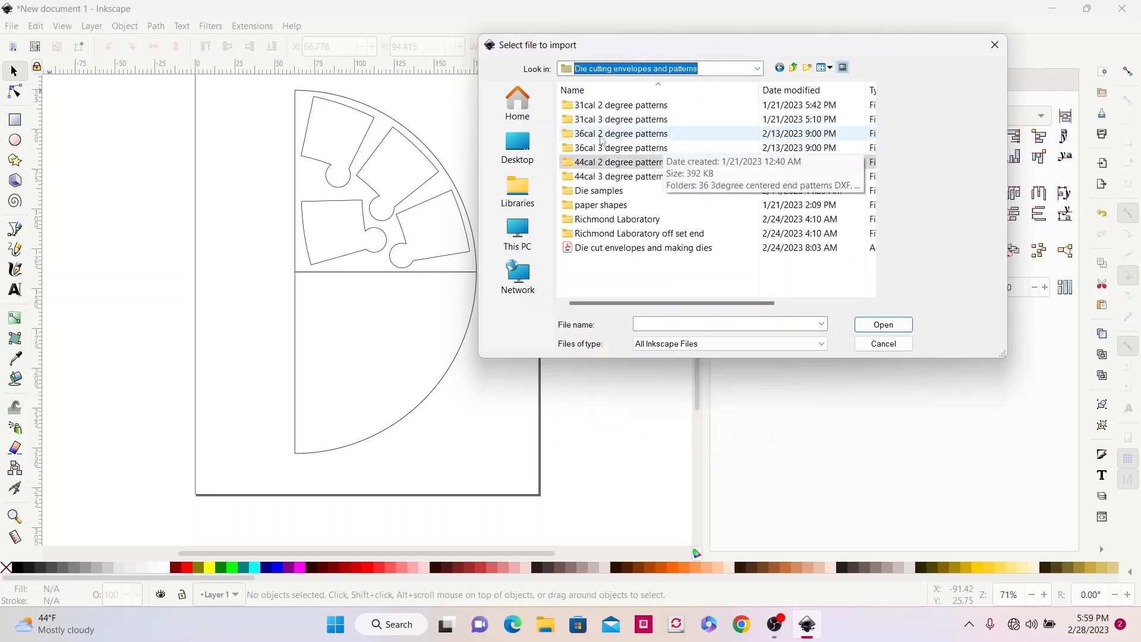
double_click(599, 146)
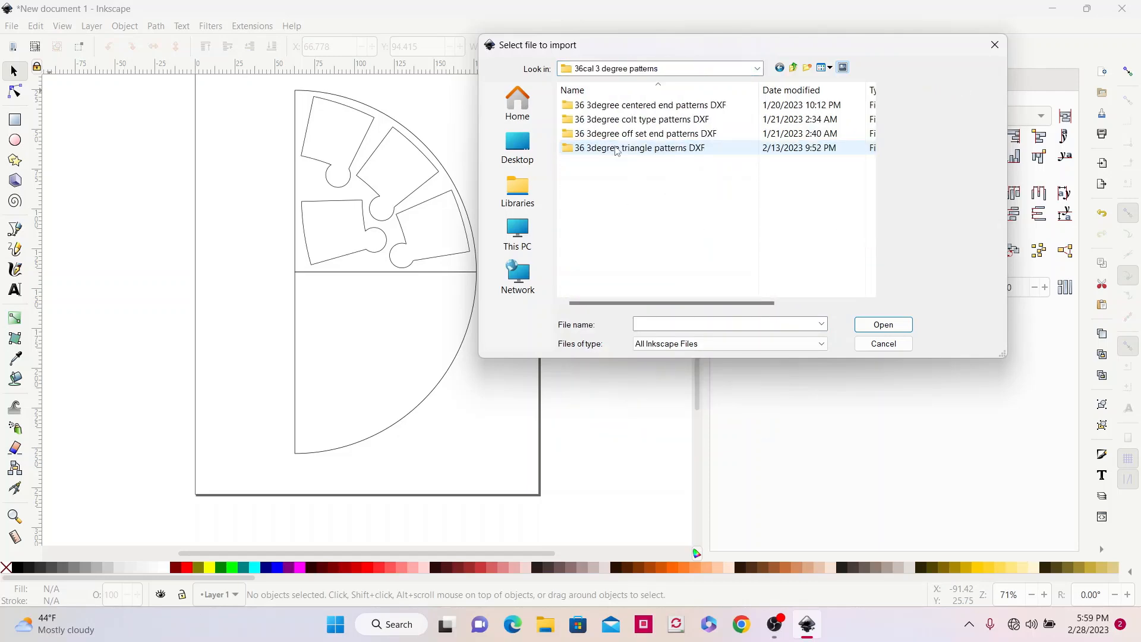
double_click(652, 120)
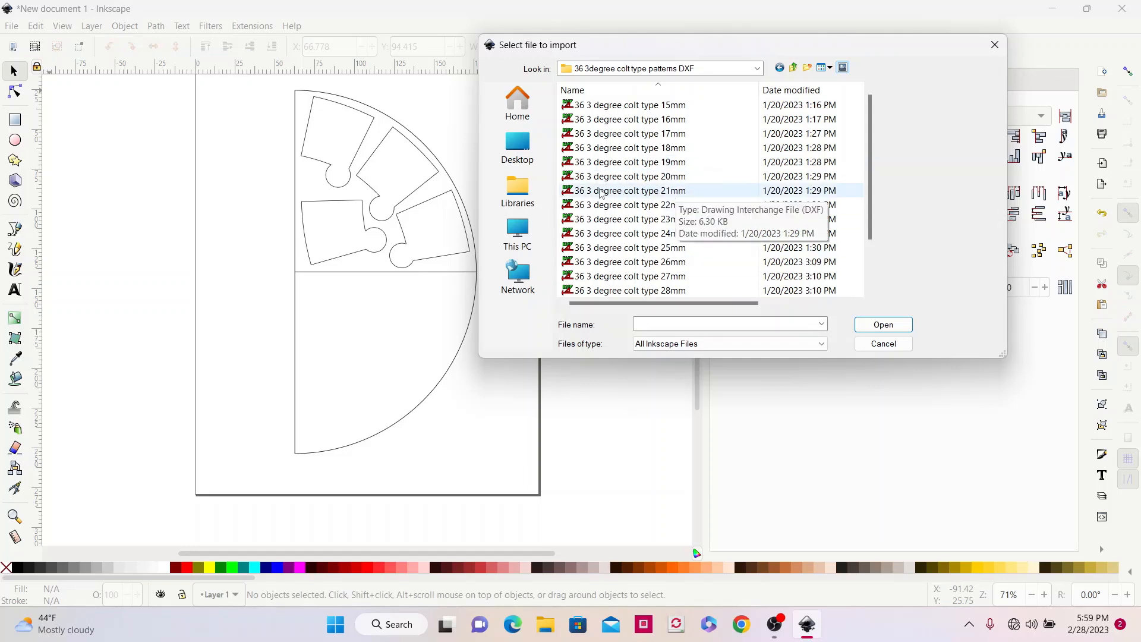
click(656, 191)
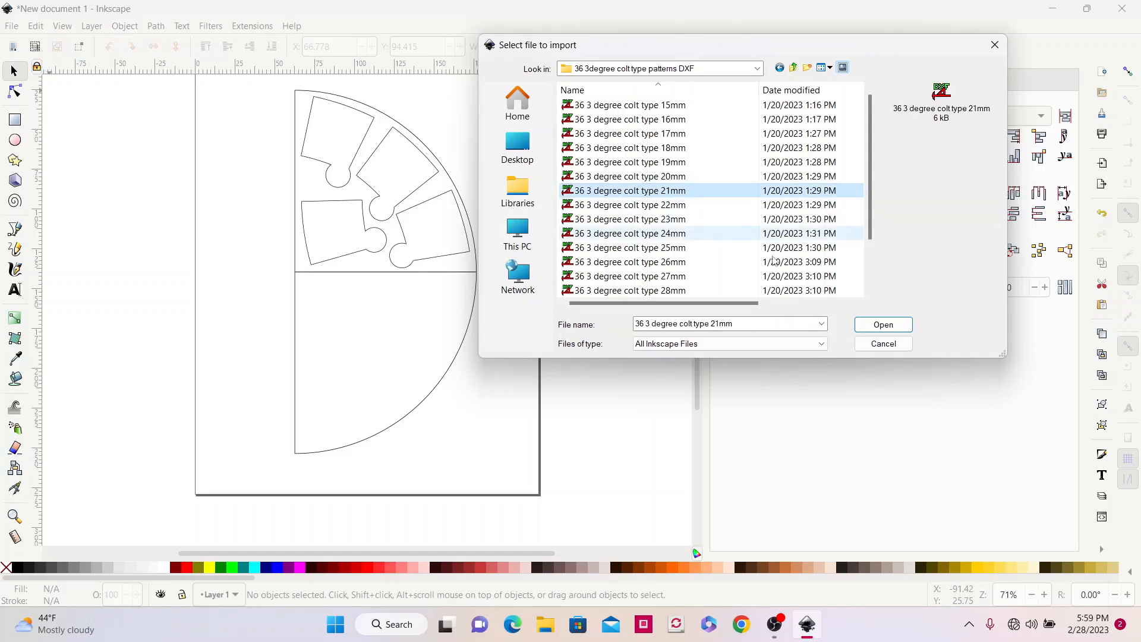
click(883, 325)
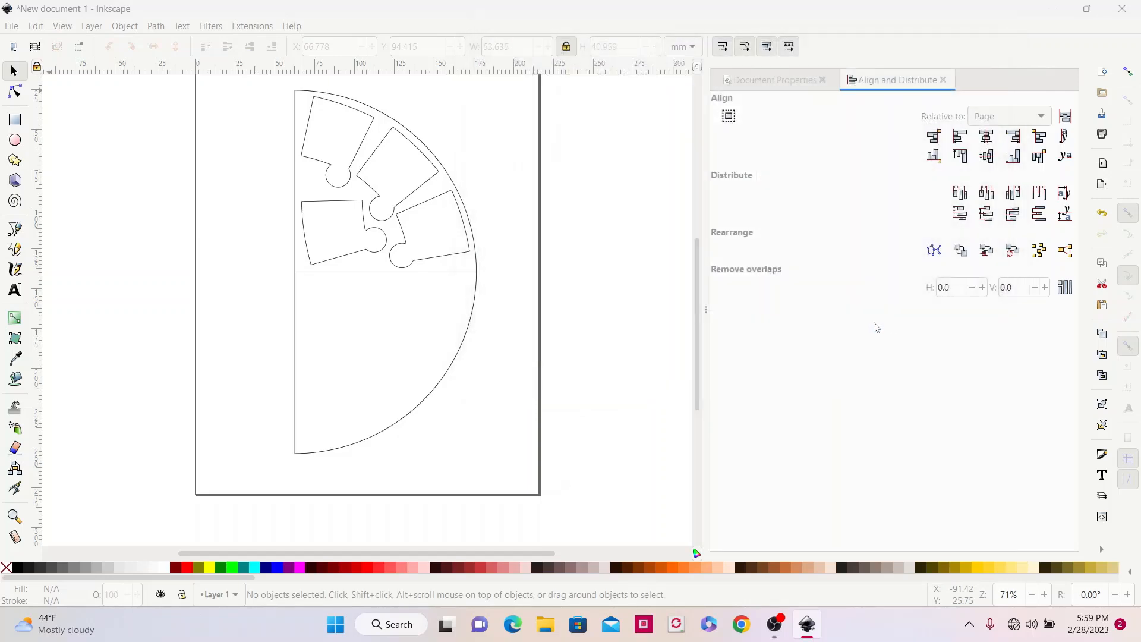
click(349, 353)
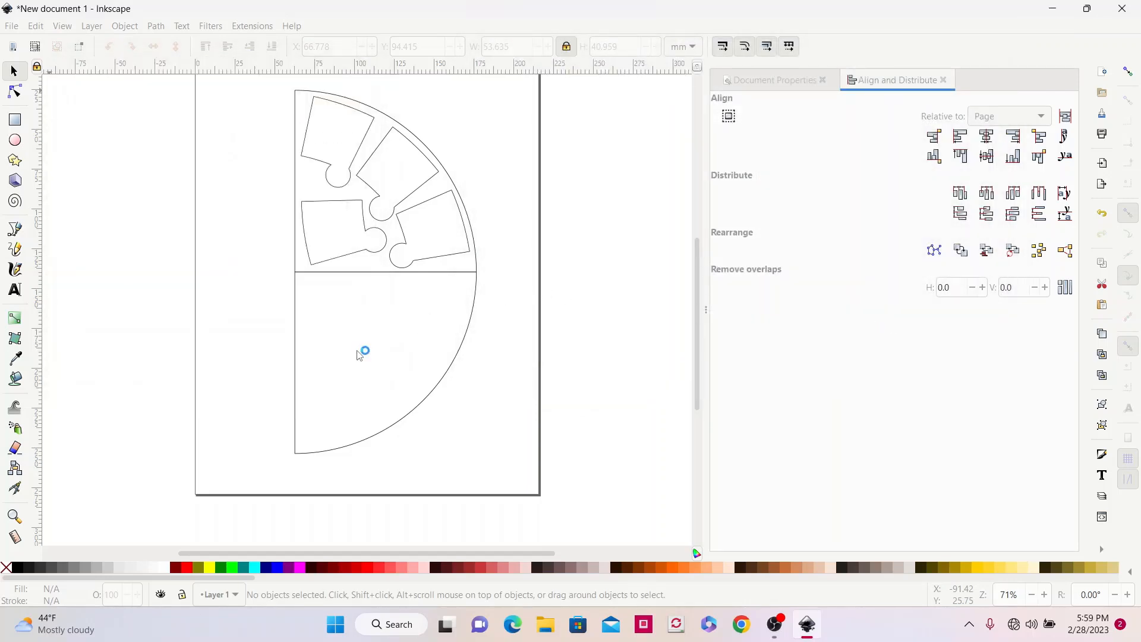
Step: Move the colt type pattern into the lower quarter circle and rotate it to fit where the arc meets the horizontal edge
drag(614, 285, 452, 299)
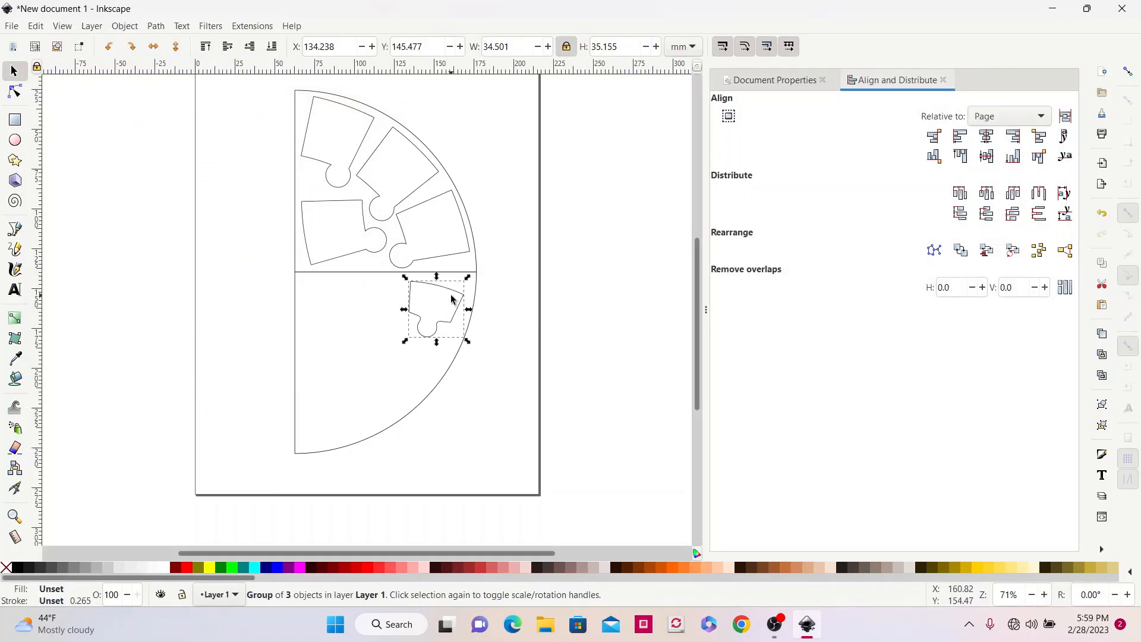
click(451, 296)
click(453, 291)
click(452, 292)
mouse_move(467, 279)
mouse_down()
mouse_move(460, 331)
mouse_move(462, 283)
mouse_up()
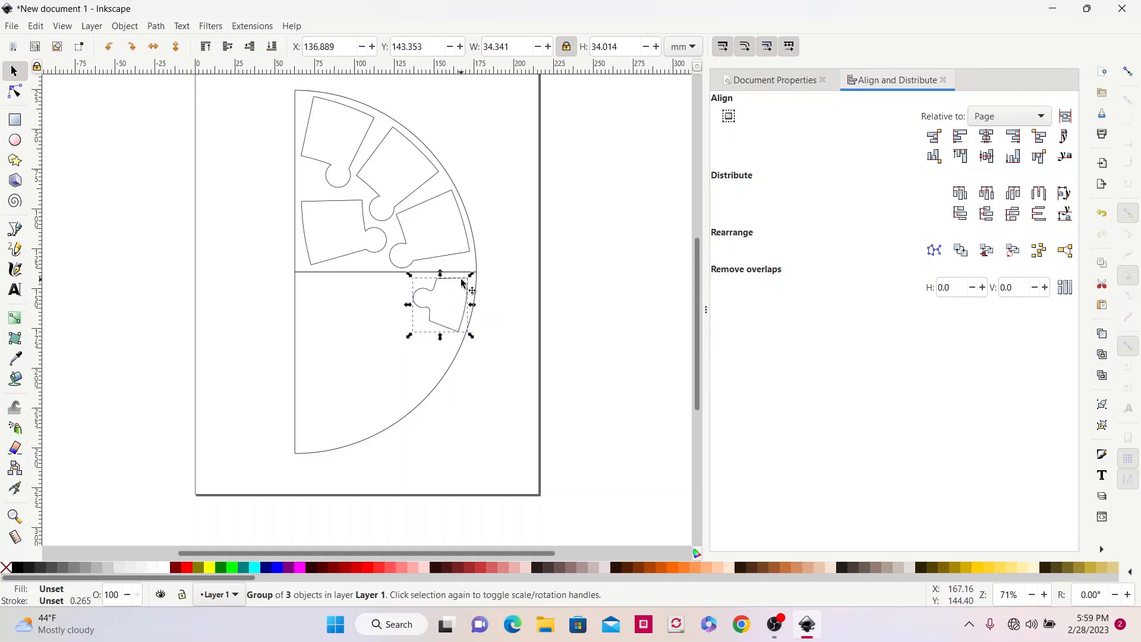
click(505, 287)
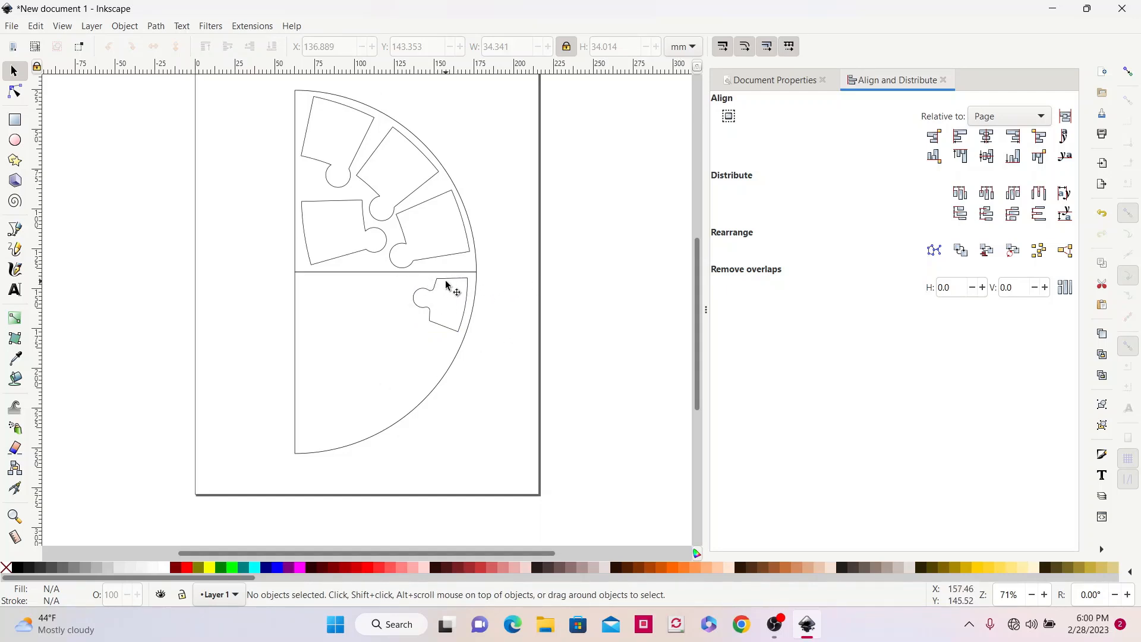
Step: Duplicate the colt type pattern in place ten times
click(447, 287)
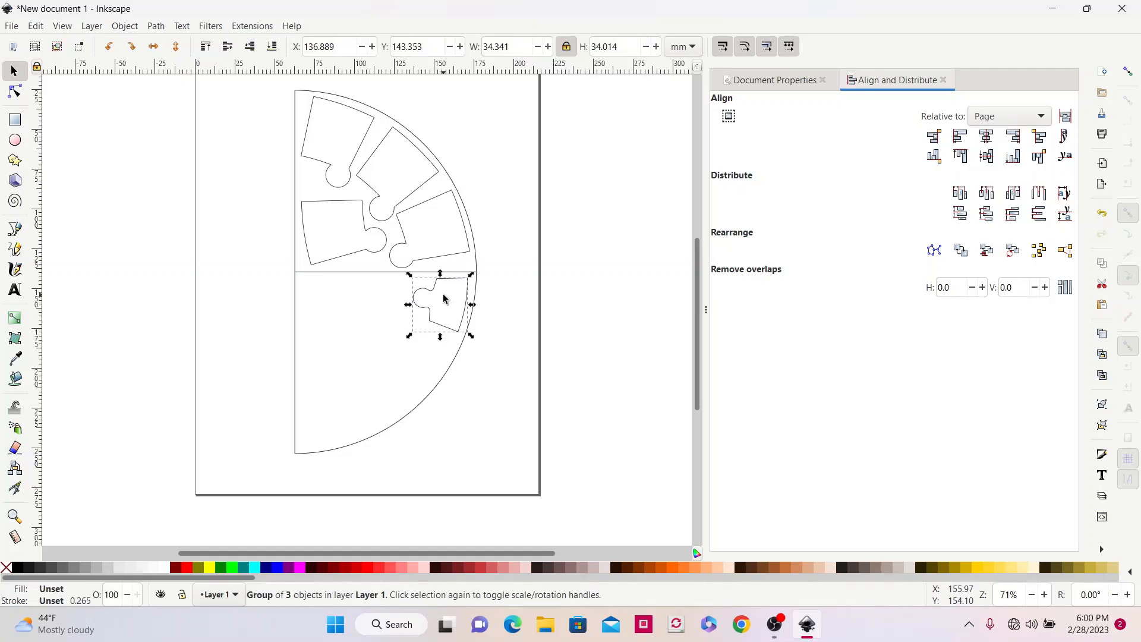
key(ctrl)
click(509, 267)
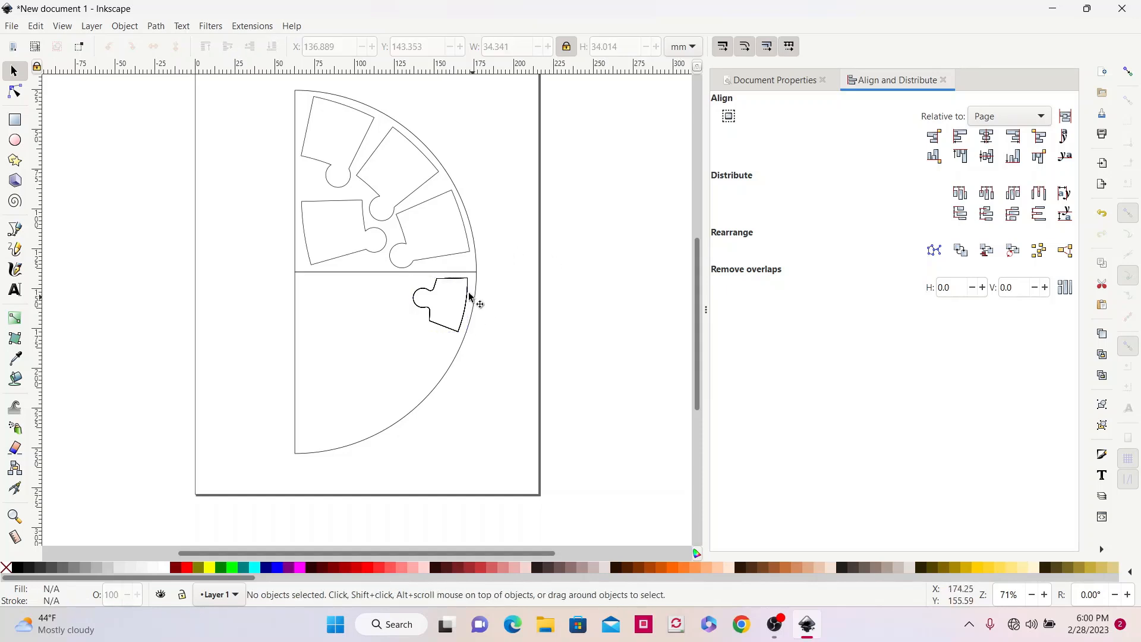
Step: Spread the stacked colt type copies around the outside of the half circle, leaving one inside the lower quarter
drag(456, 284, 154, 261)
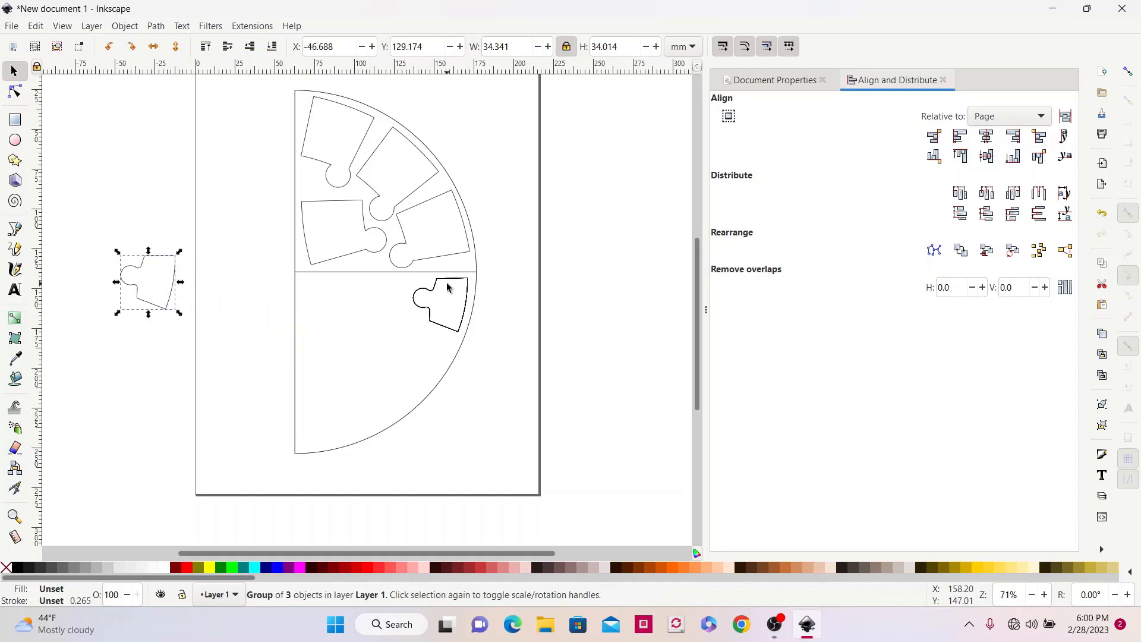
drag(458, 284, 169, 331)
drag(466, 288, 632, 254)
drag(460, 292, 626, 330)
drag(461, 290, 615, 395)
drag(461, 298, 631, 185)
drag(461, 286, 143, 380)
drag(469, 287, 263, 275)
drag(458, 288, 504, 391)
drag(452, 296, 447, 299)
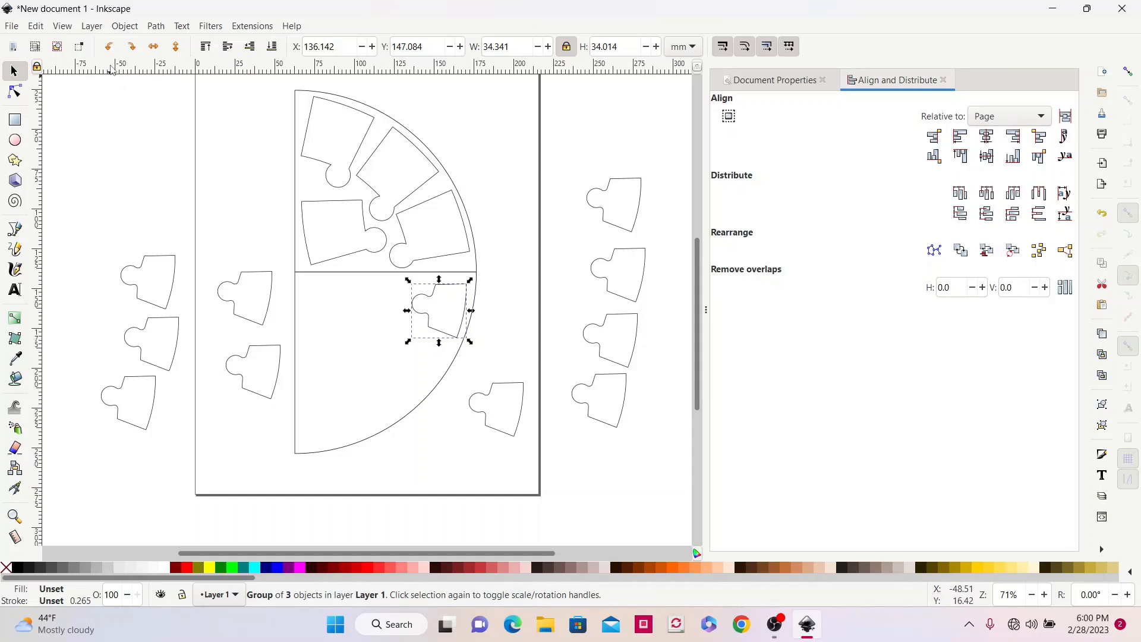
Step: Undo the last move of the colt type copy in the lower quarter circle and deselect it
click(35, 26)
click(63, 44)
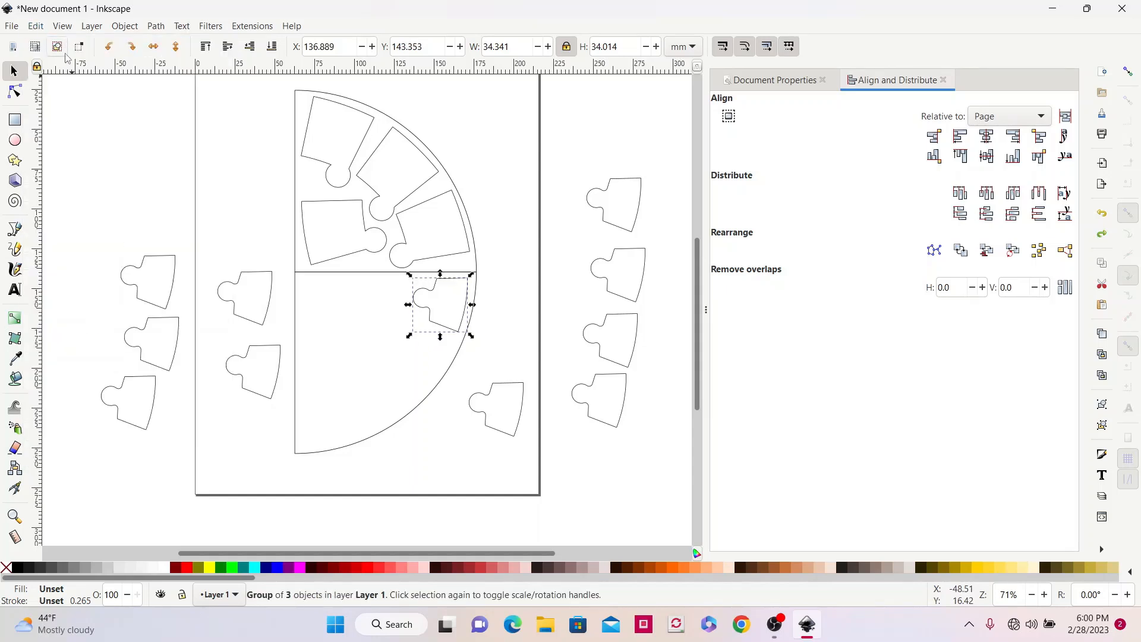
click(499, 268)
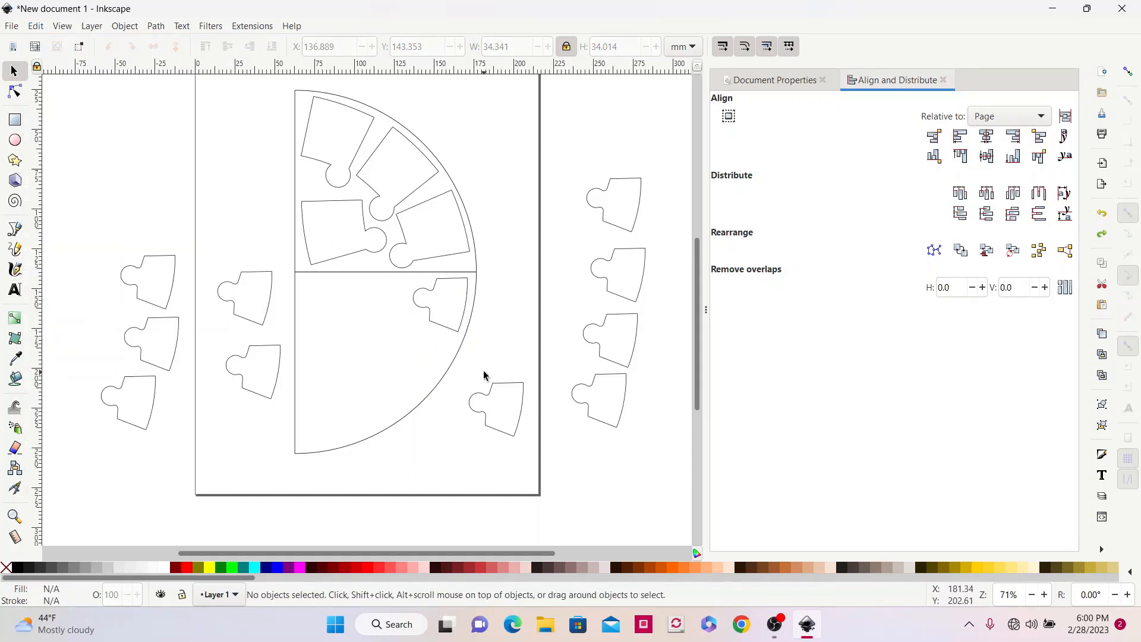
Step: Move a second colt type copy into the lower quarter circle and rotate it to follow the arc below the first copy
click(517, 386)
click(511, 388)
click(512, 389)
drag(512, 389, 421, 340)
click(422, 340)
mouse_move(445, 335)
mouse_down()
mouse_move(445, 350)
mouse_move(456, 322)
mouse_move(422, 330)
mouse_up()
click(451, 340)
Step: Place a third colt type copy along the arc below the second and rotate it to match the curve
drag(600, 376, 396, 378)
click(386, 367)
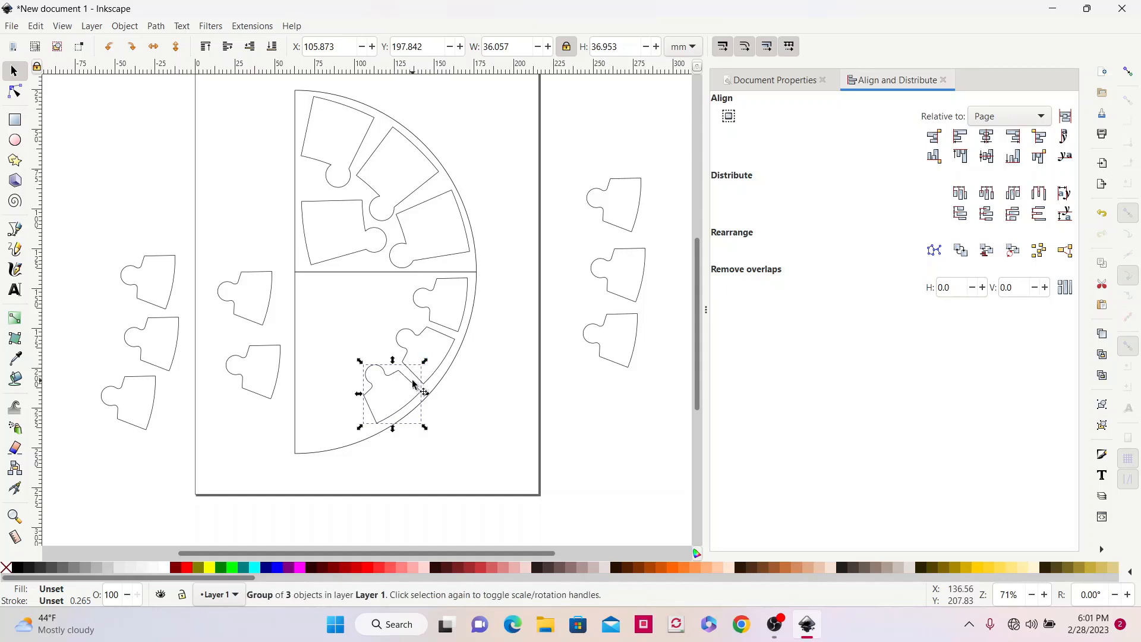
drag(412, 384, 403, 384)
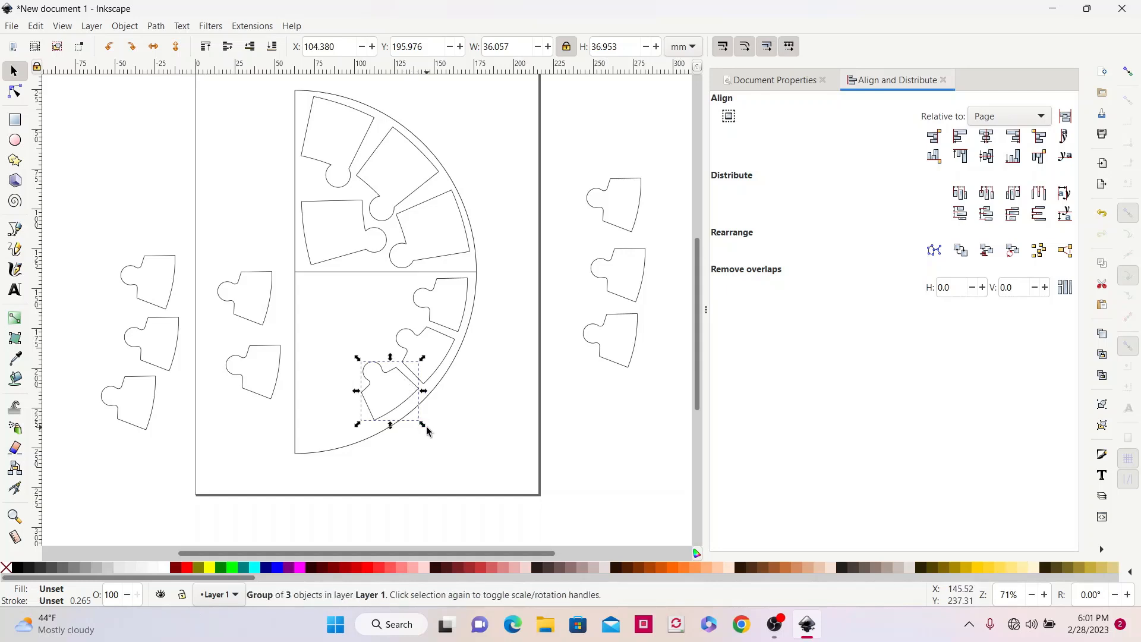
drag(422, 426, 442, 445)
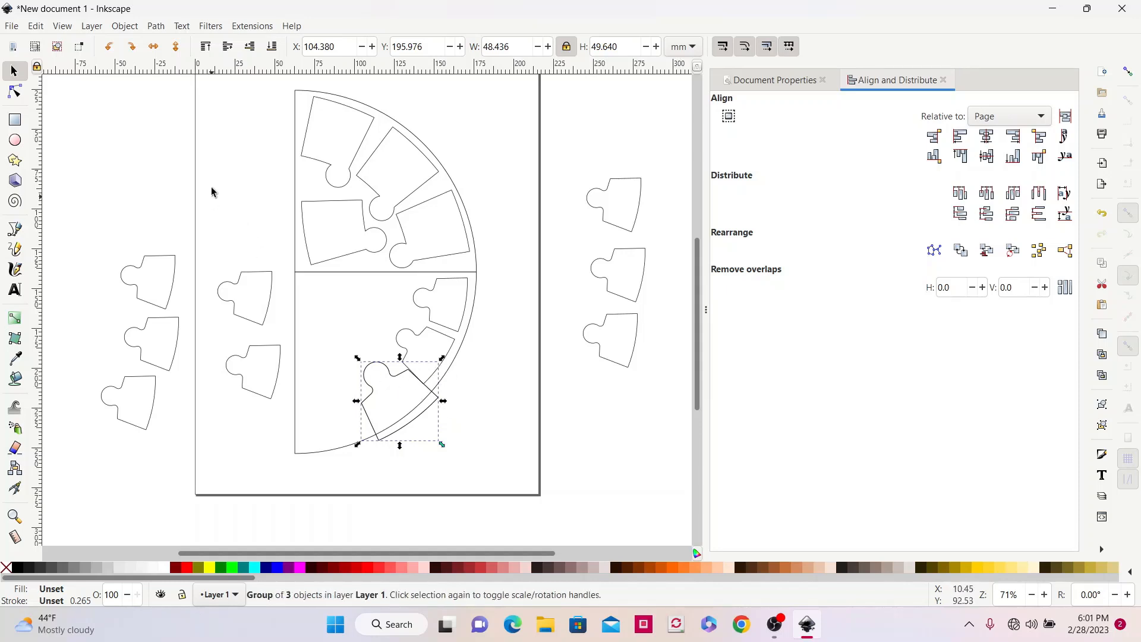
click(36, 26)
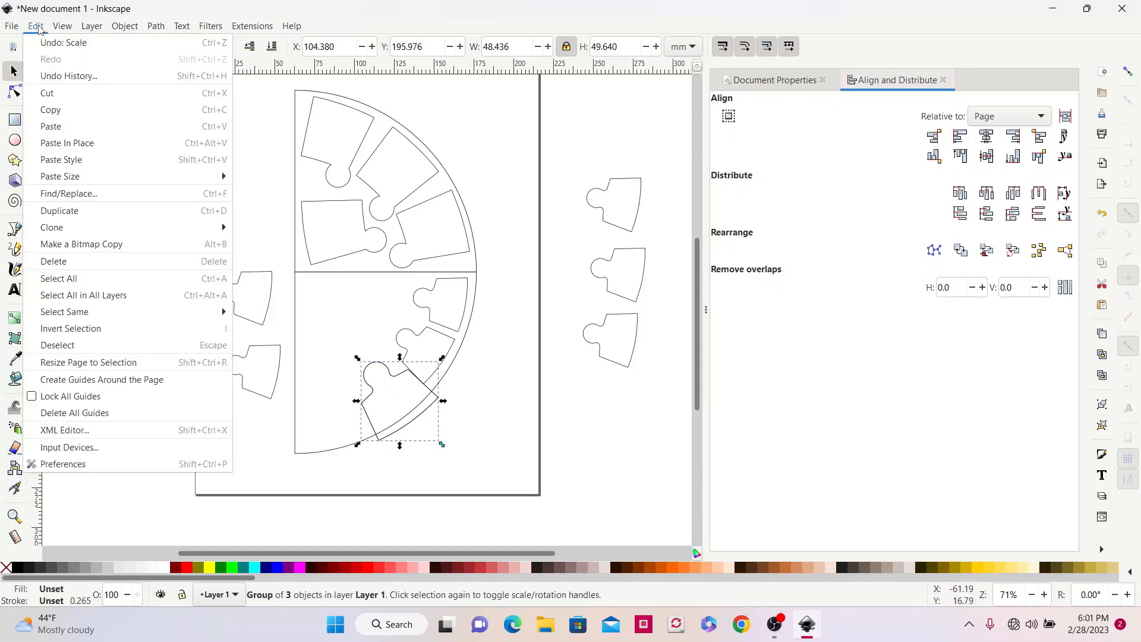
click(79, 45)
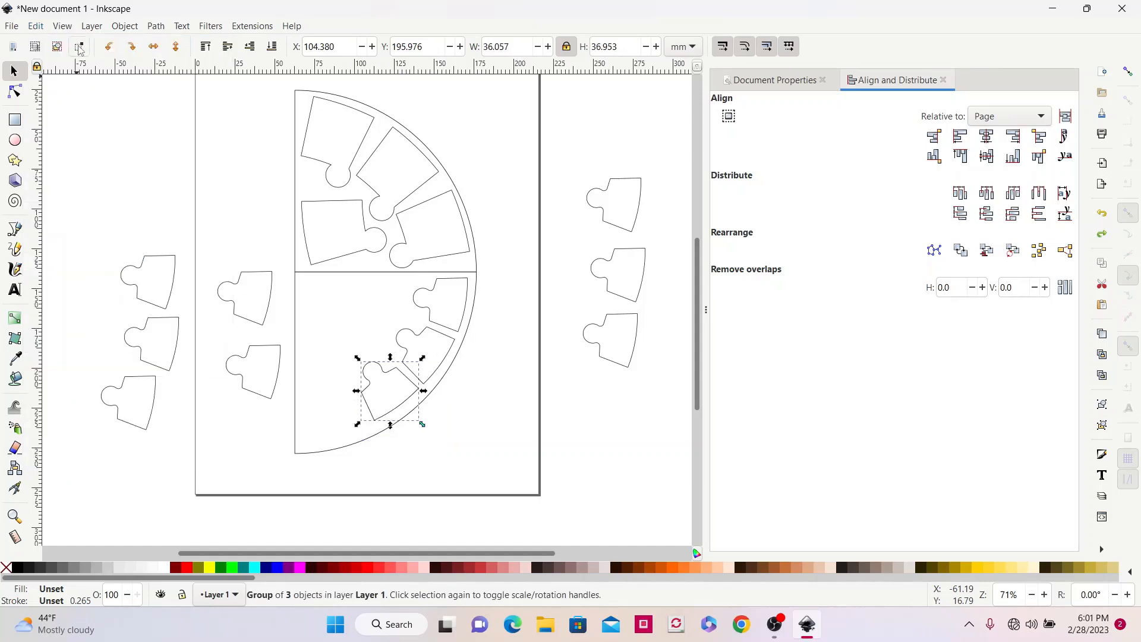
click(508, 384)
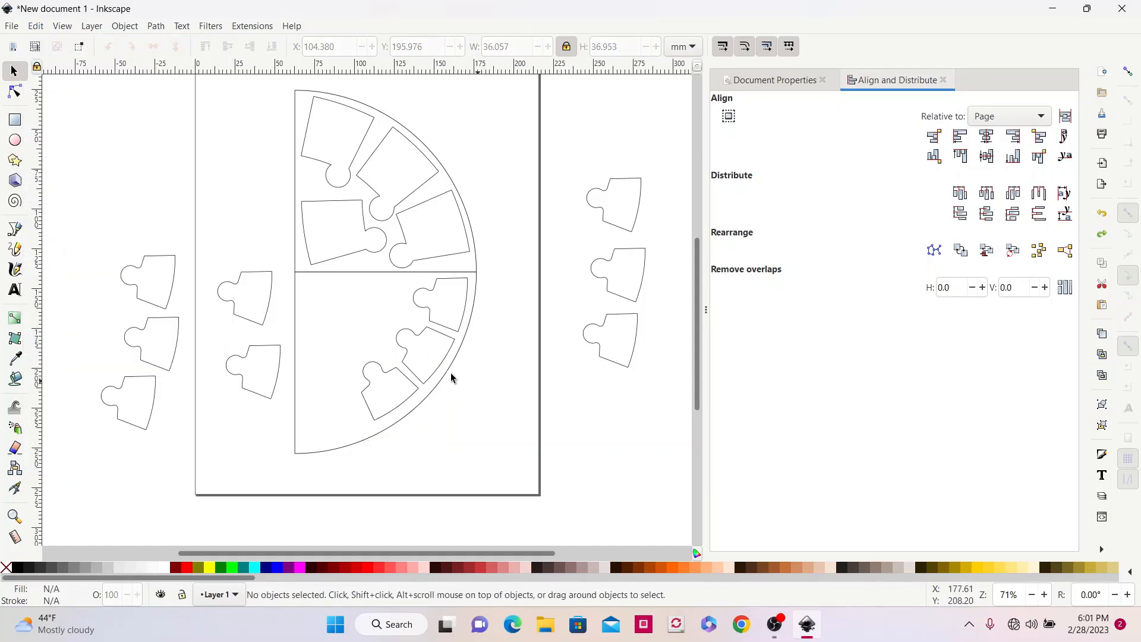
Step: Move a fourth colt type copy to the bottom end of the arc and rotate it to fit between the arc and straight edge
drag(393, 373, 394, 374)
drag(628, 319, 351, 405)
click(347, 388)
click(534, 393)
Step: Move the two copies beside the half circle into the lower quarter, one next to the first copy and one rotated above the bottom copy
drag(263, 276, 396, 284)
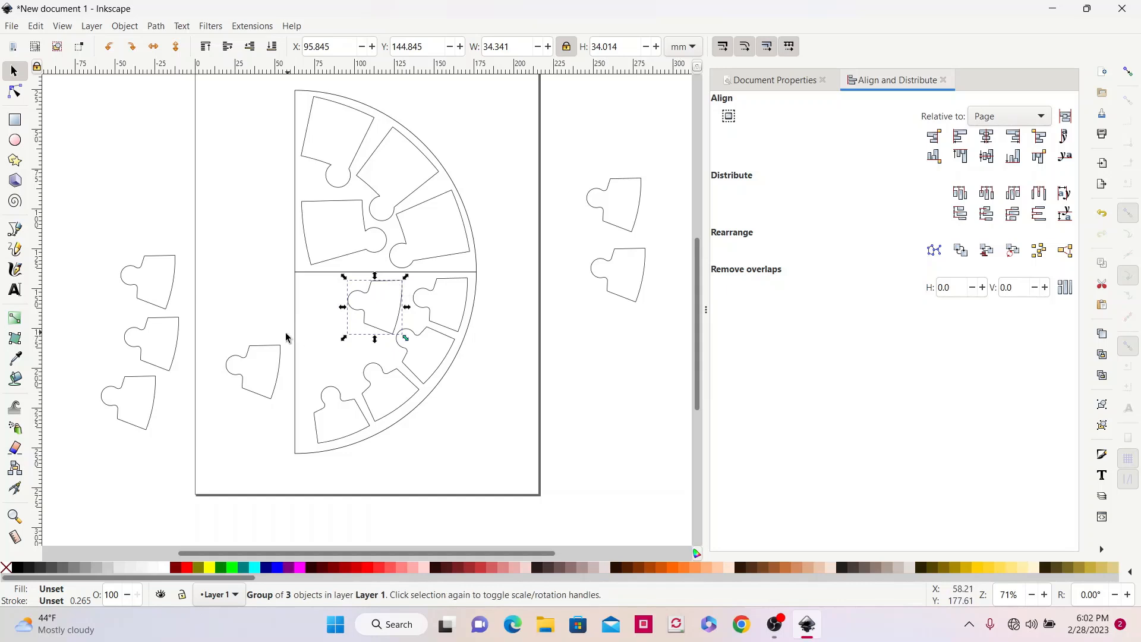
click(273, 349)
drag(274, 349, 350, 333)
click(356, 334)
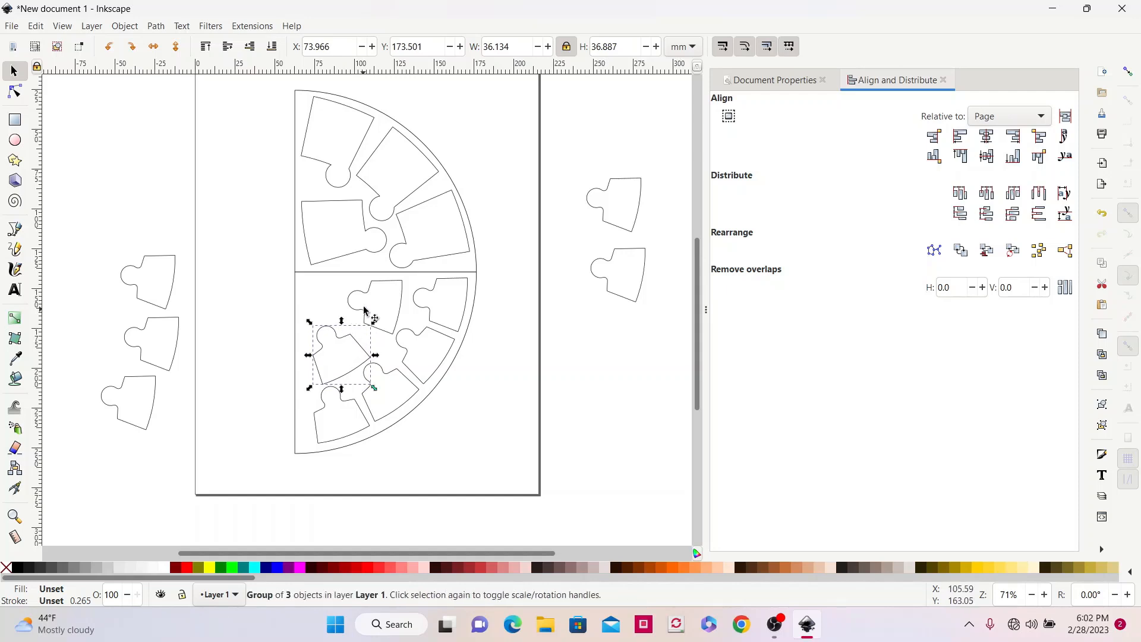
drag(393, 287, 399, 295)
Step: Place another copy in the lower quarter's right-angle corner, then rotate and adjust it and the neighbouring copy to fit side by side
drag(171, 280, 354, 296)
click(328, 302)
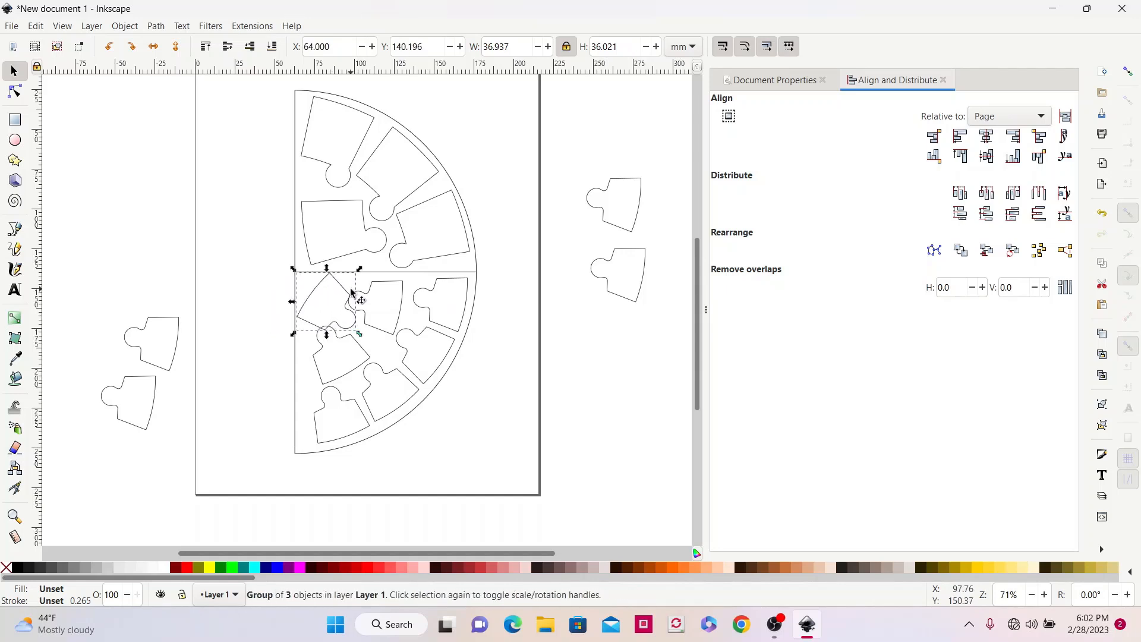
click(347, 290)
drag(360, 269, 389, 289)
click(396, 292)
click(410, 294)
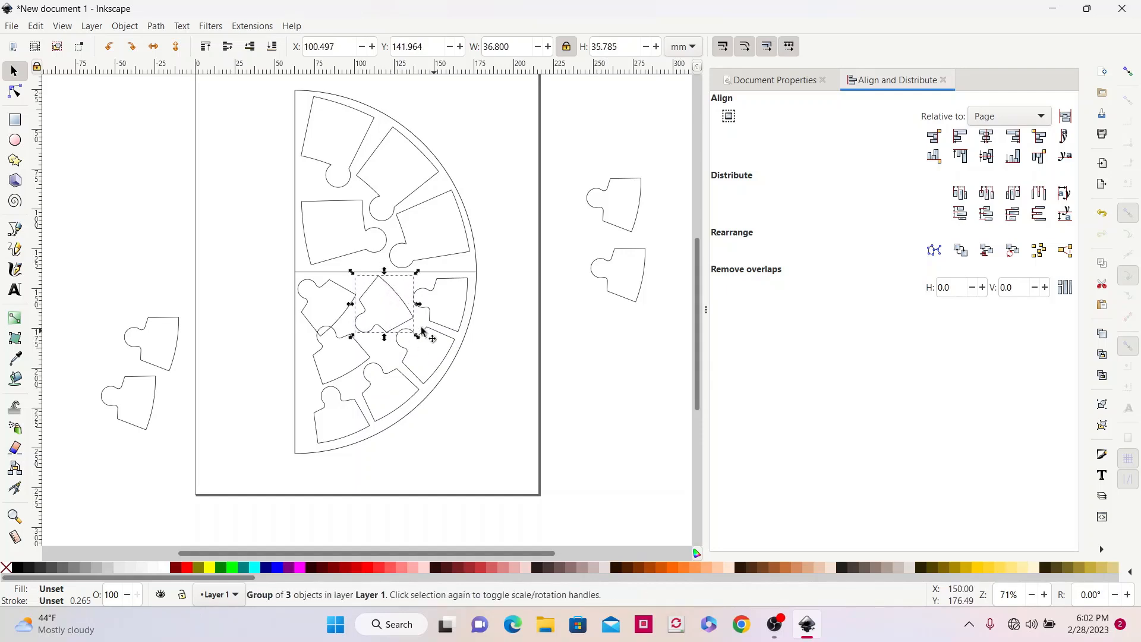
Step: Rotate the copy above the bottom one so its round tab points upward, and shift it clear of the surrounding patterns
click(369, 358)
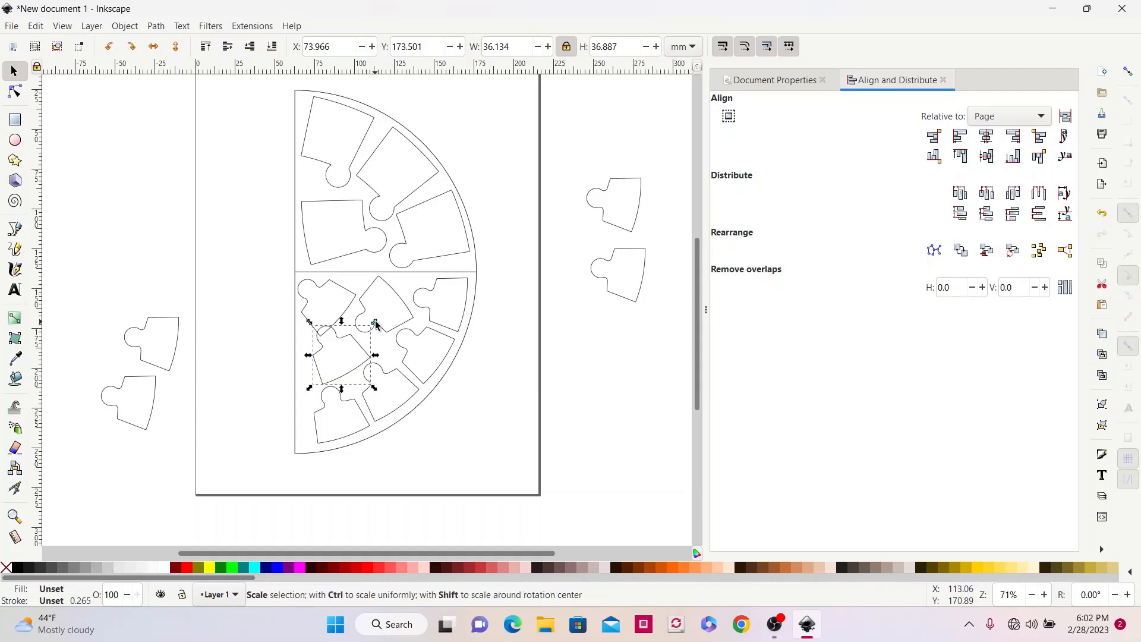
click(356, 355)
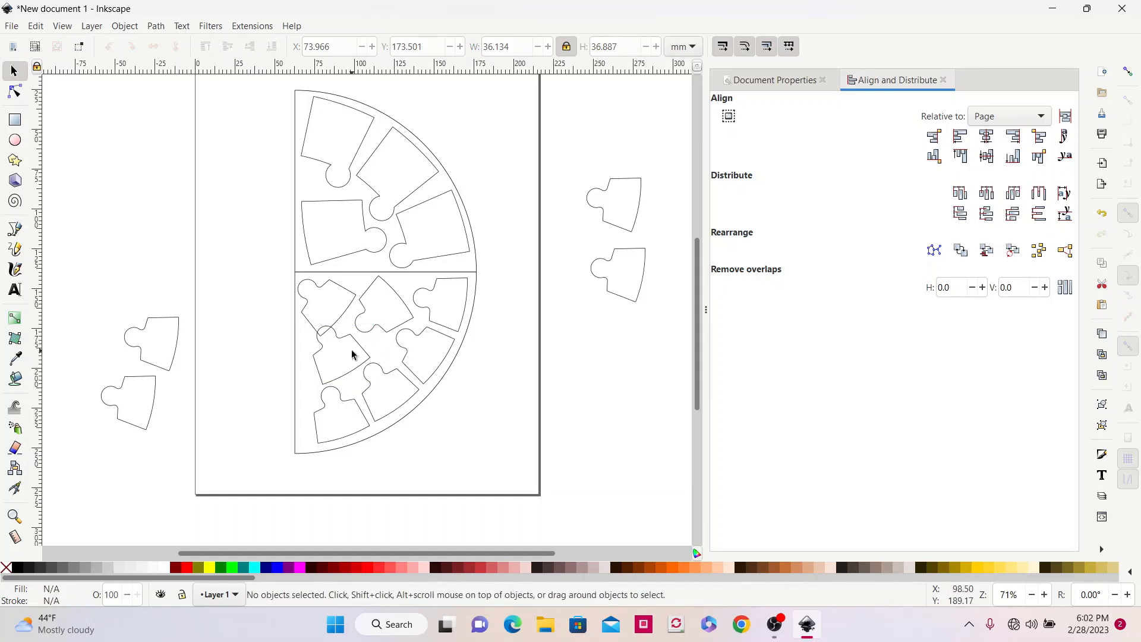
click(360, 348)
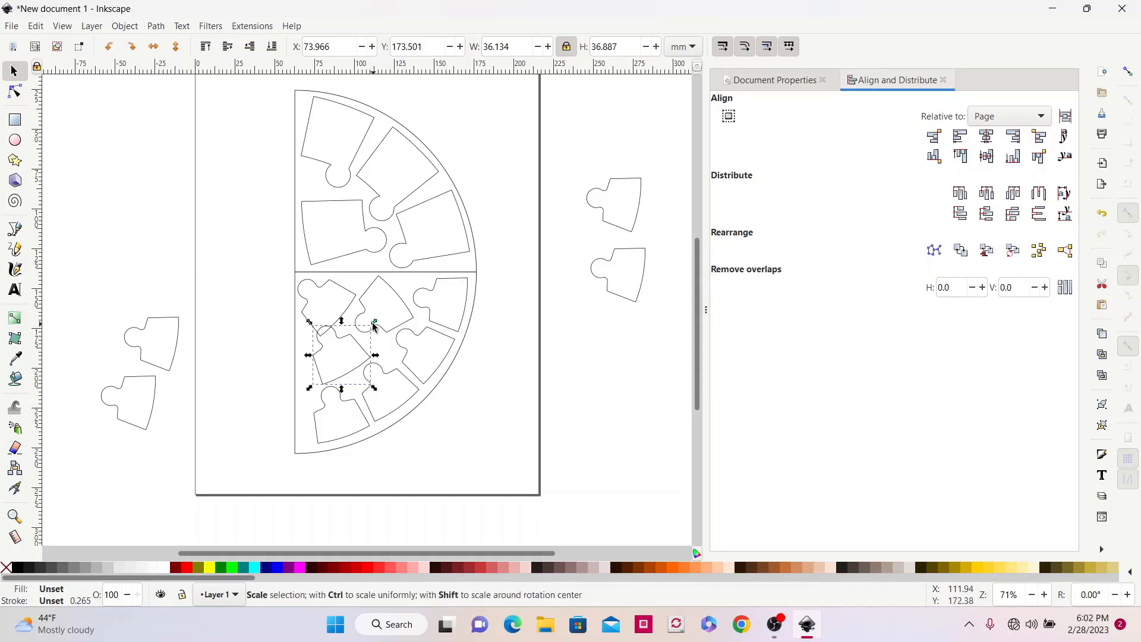
click(356, 347)
drag(374, 322, 357, 353)
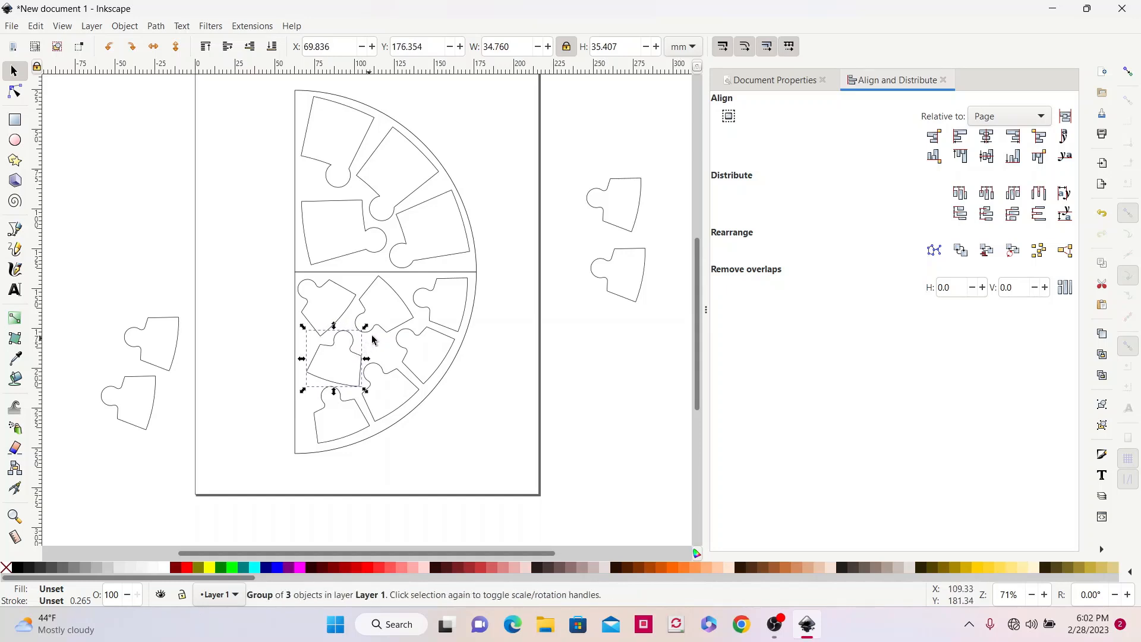
click(514, 335)
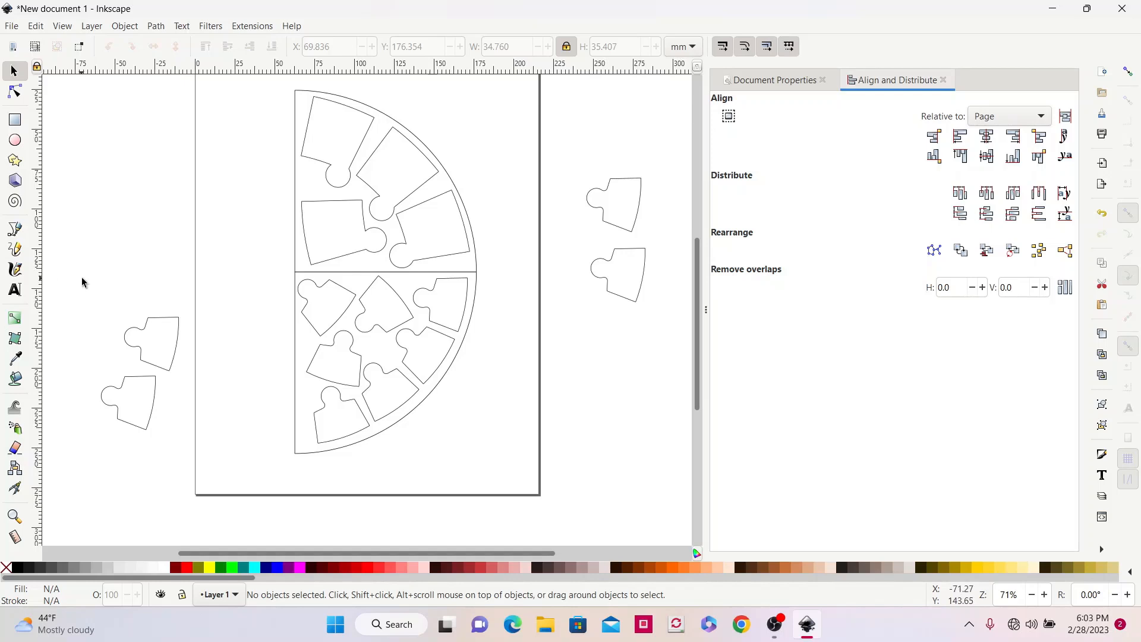
Step: Delete the four leftover colt type copies lying outside the page
drag(68, 278, 156, 403)
drag(184, 457, 187, 457)
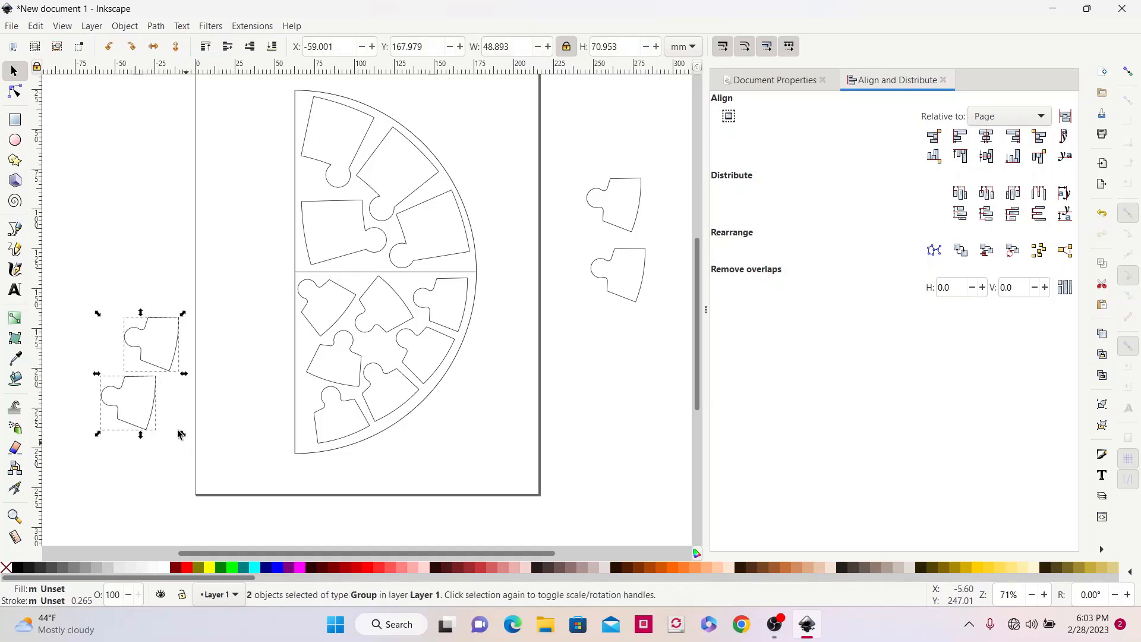
right_click(160, 362)
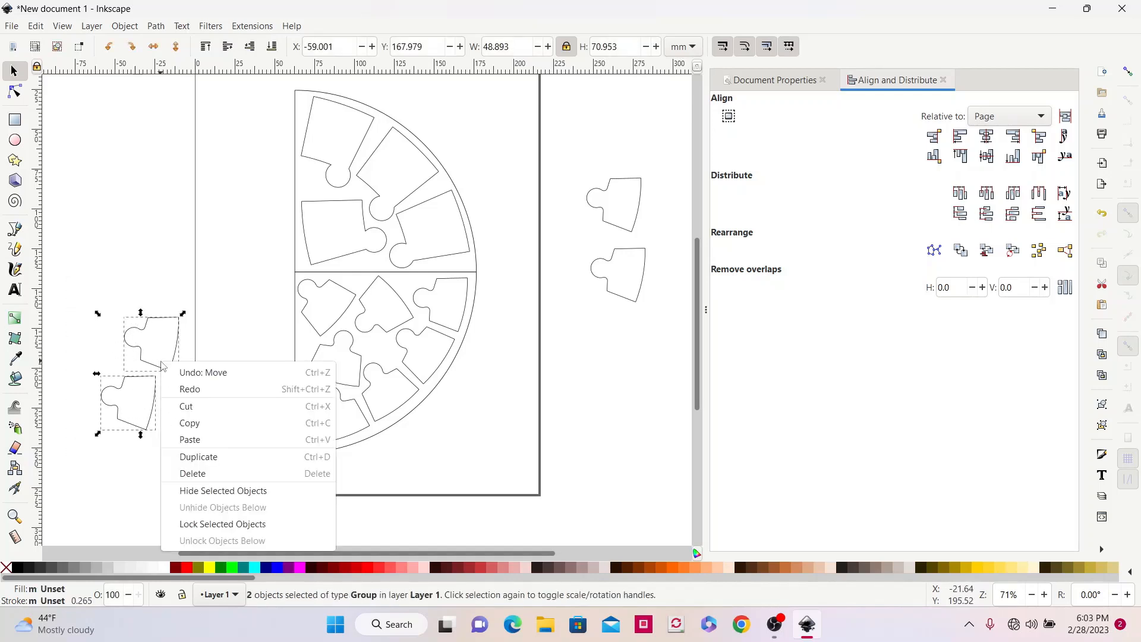
click(217, 474)
click(631, 250)
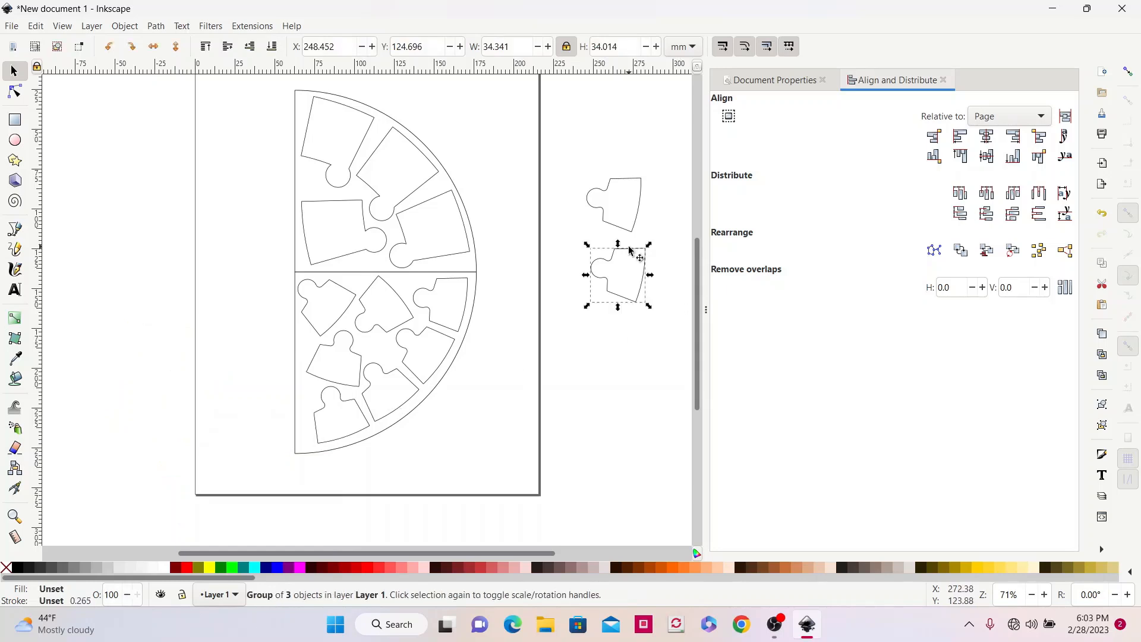
right_click(631, 250)
click(669, 308)
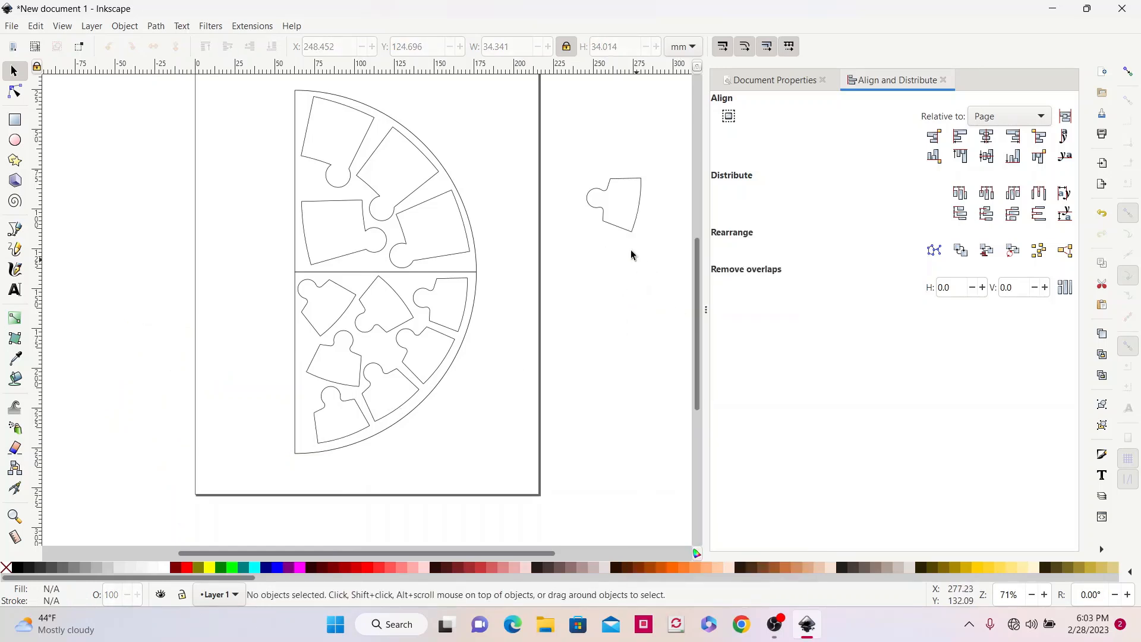
right_click(618, 230)
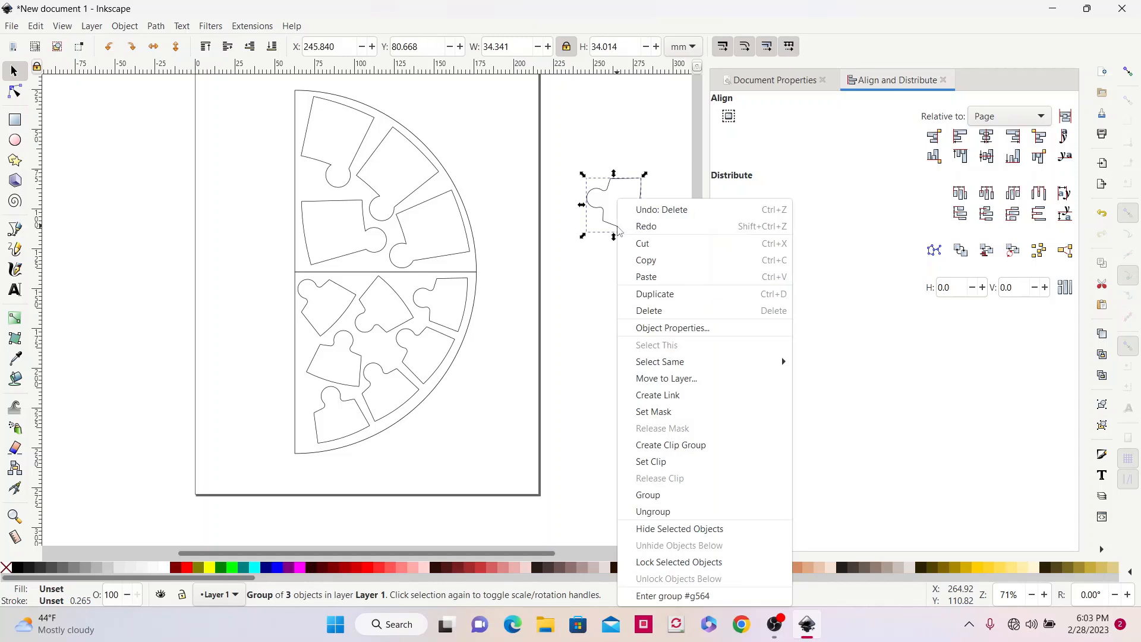
click(646, 310)
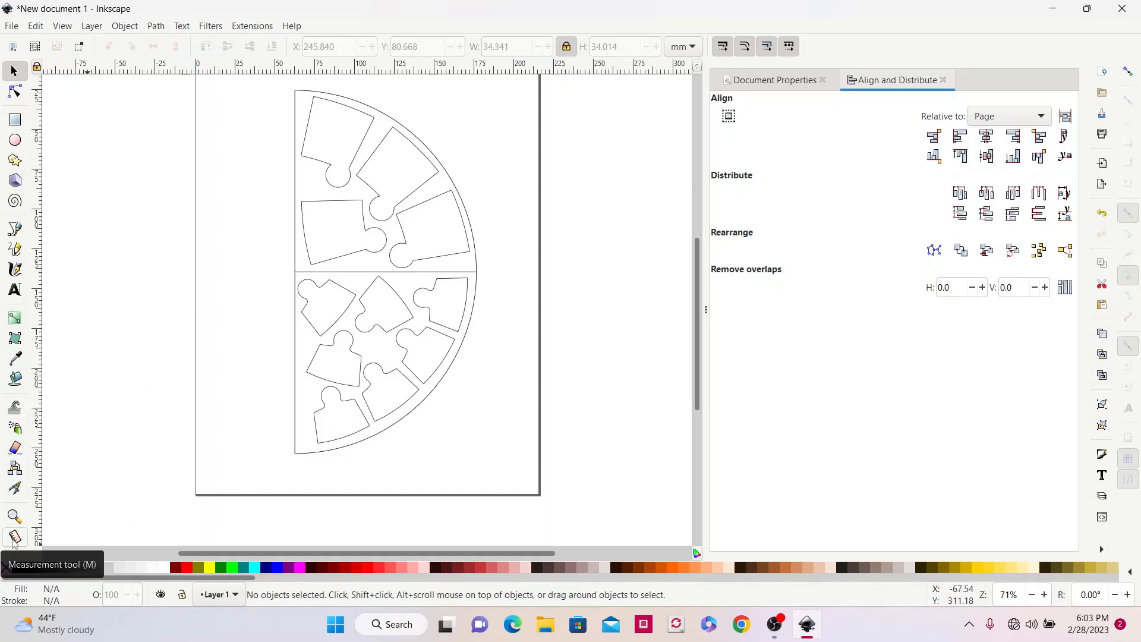
Step: Measure the half circle's full straight edge with snapping enabled and mark it as a dimension with a 5.00 offset
click(15, 538)
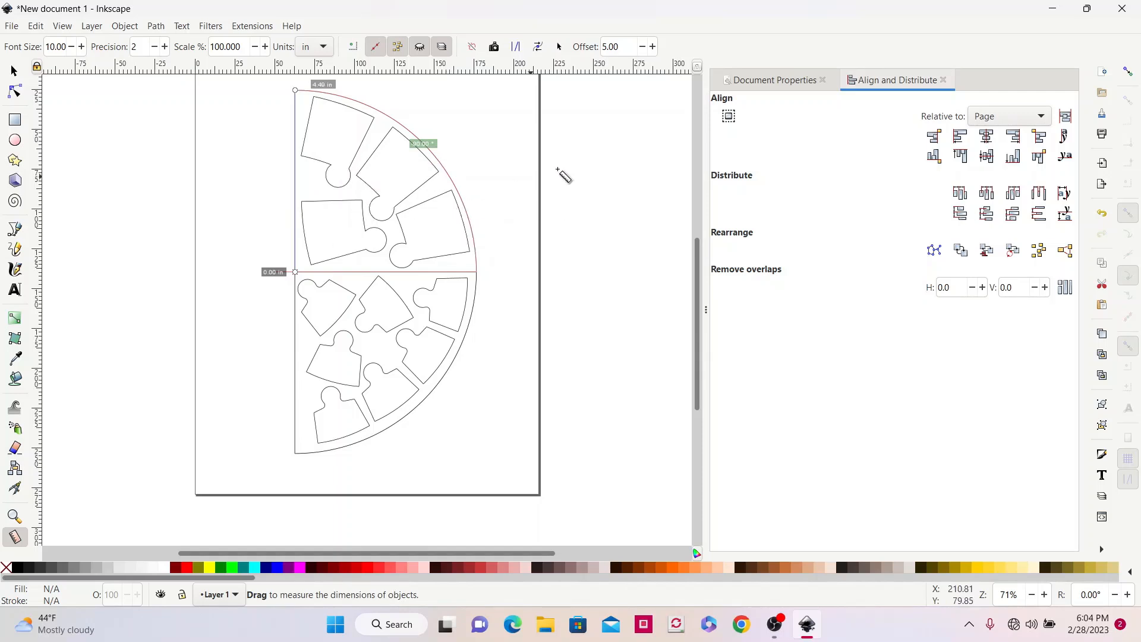
click(1129, 72)
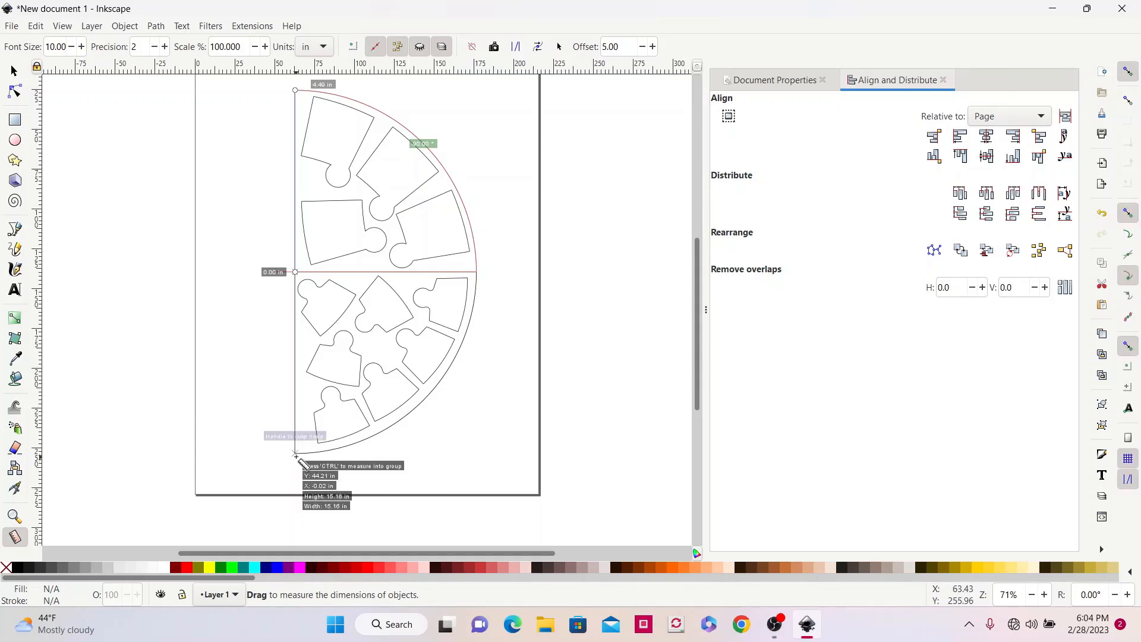
drag(295, 453, 295, 90)
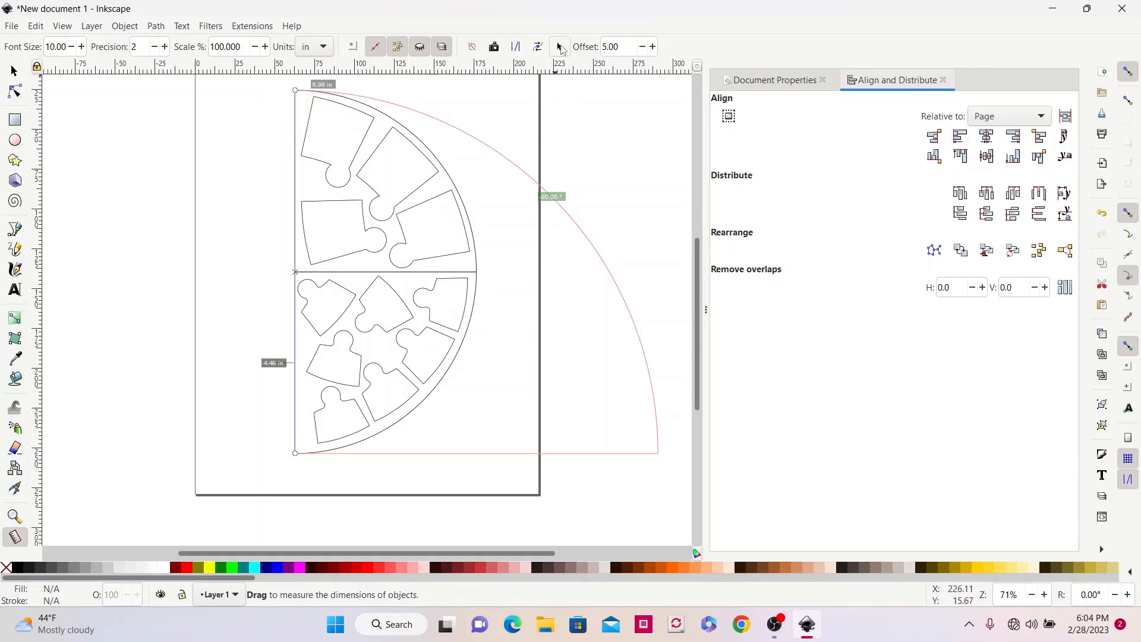
click(325, 47)
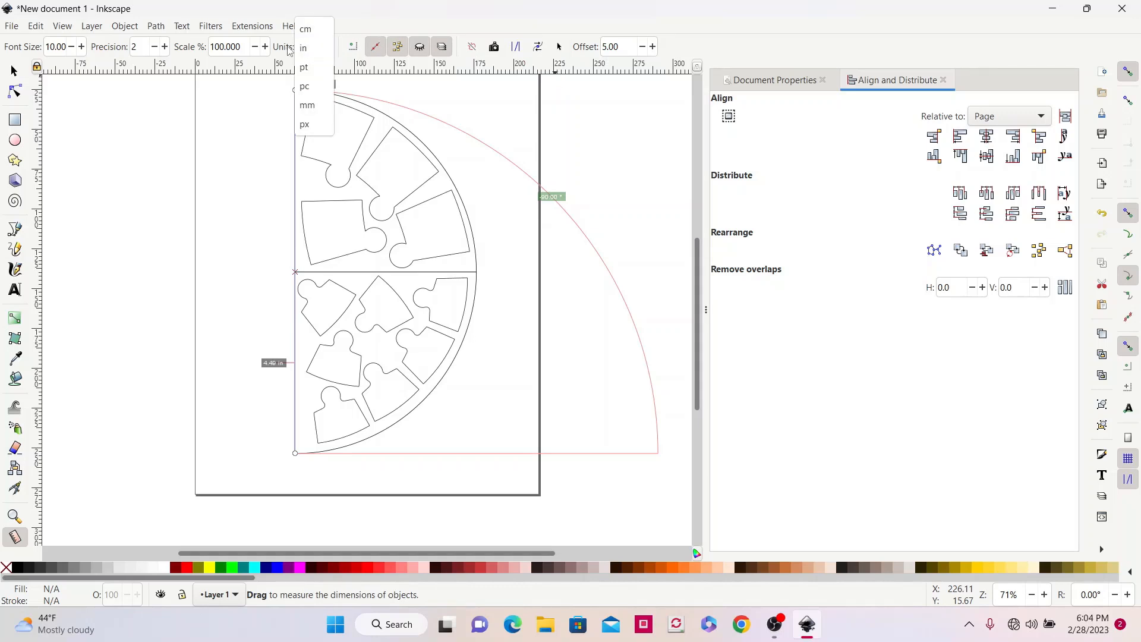
click(562, 48)
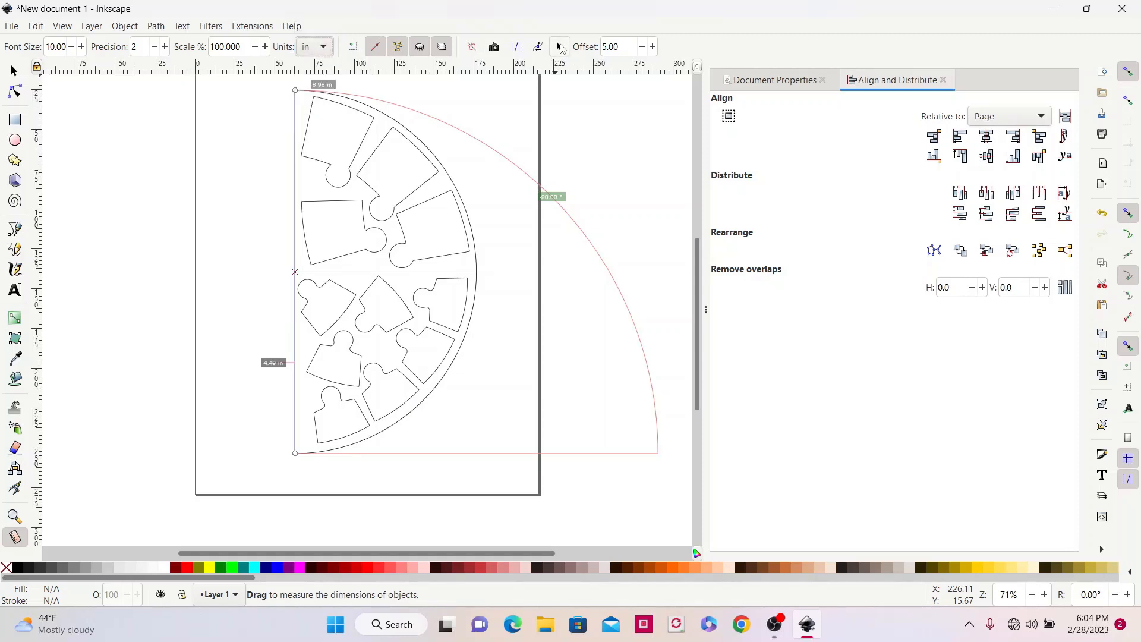
click(560, 47)
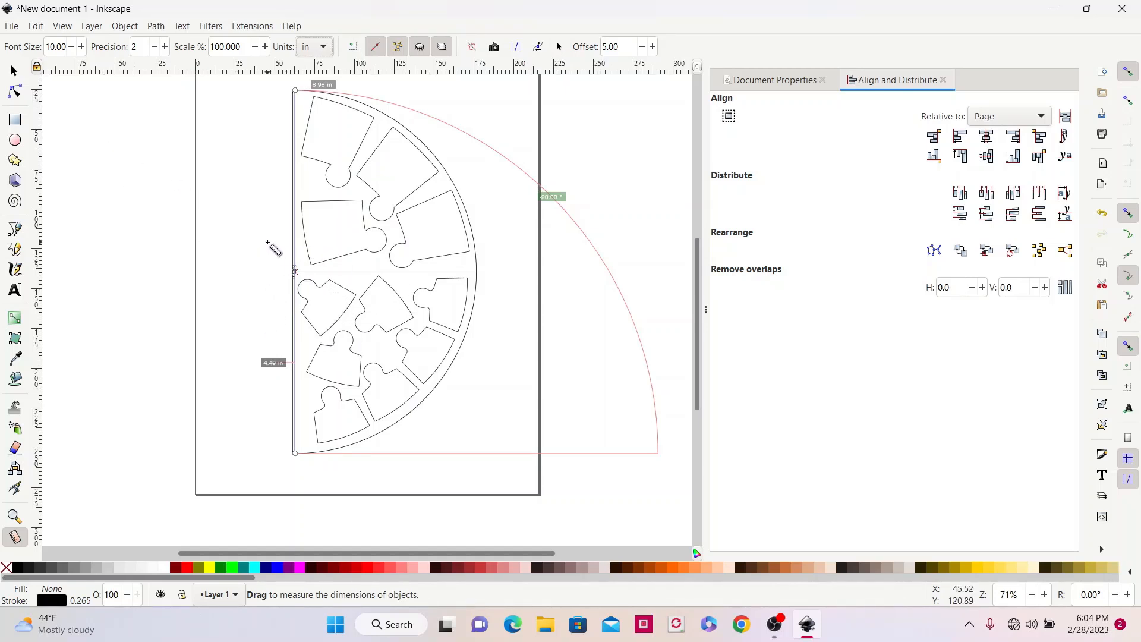
Step: Move the dimension text off its line to the blank area outside the straight edge and enlarge it to about 36 mm long
key(s)
click(295, 272)
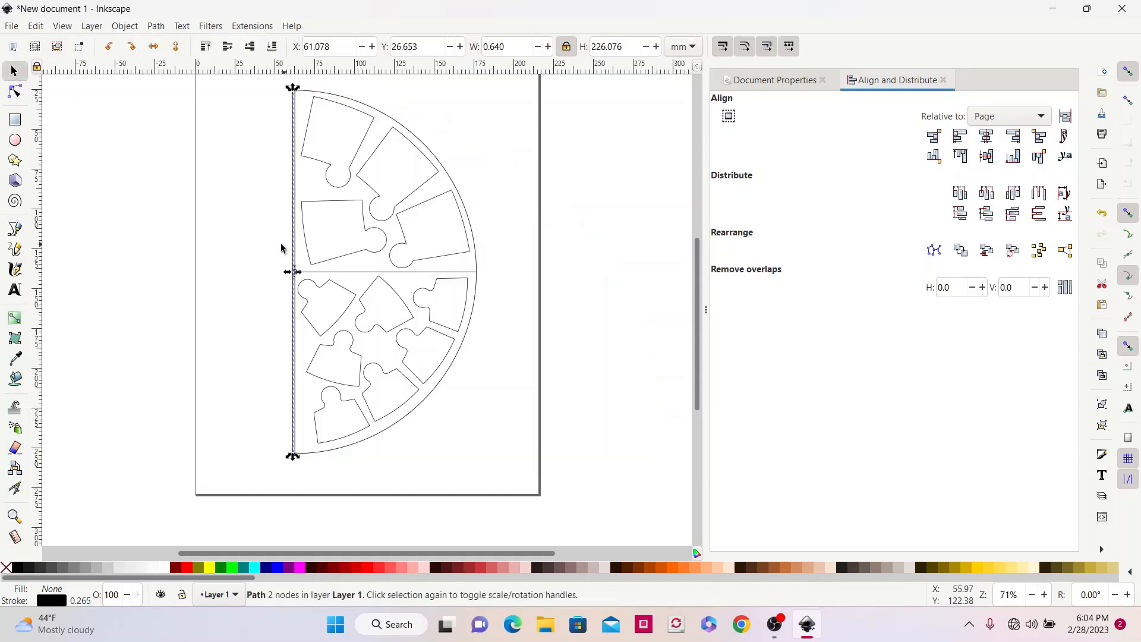
scroll(293, 271, up, 3)
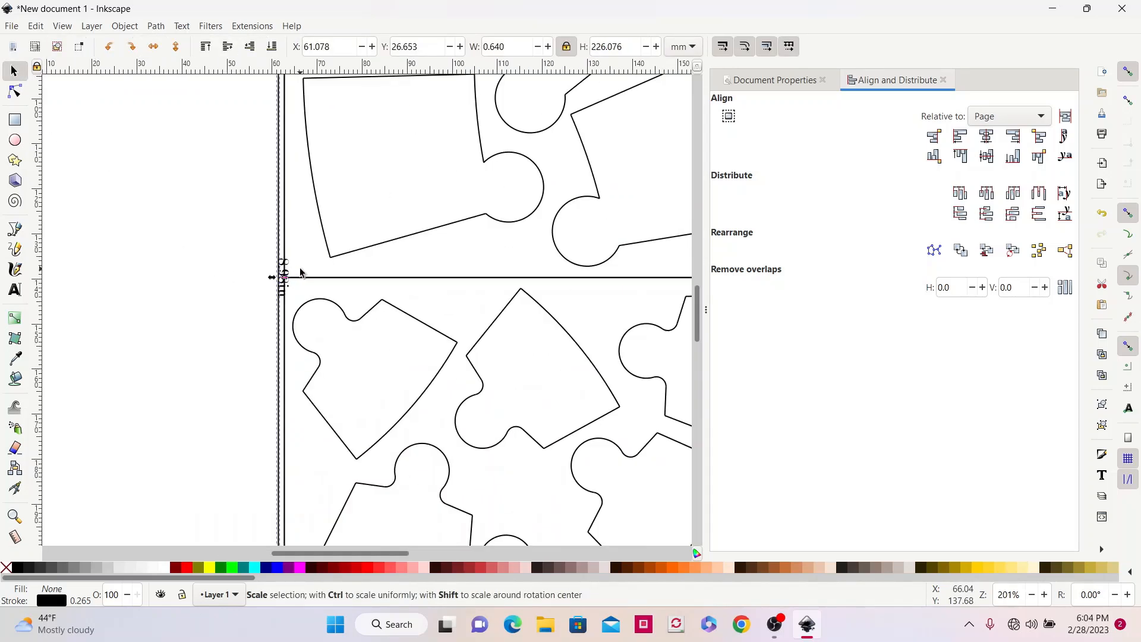
scroll(299, 268, up, 2)
scroll(298, 267, down, 2)
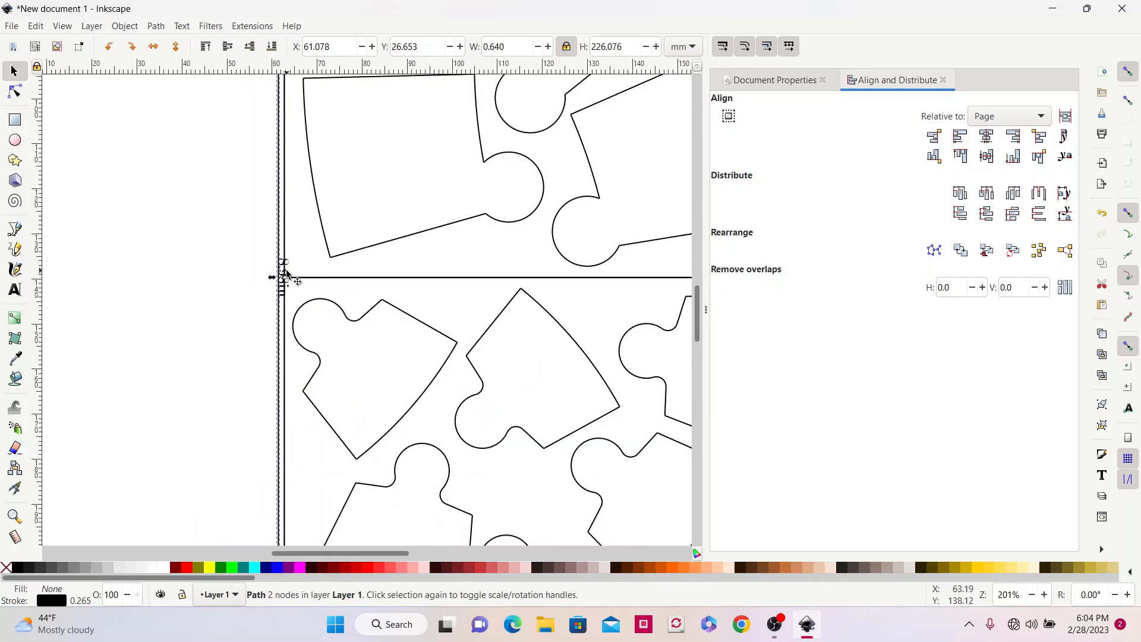
click(288, 274)
drag(286, 274, 291, 404)
drag(250, 313, 278, 285)
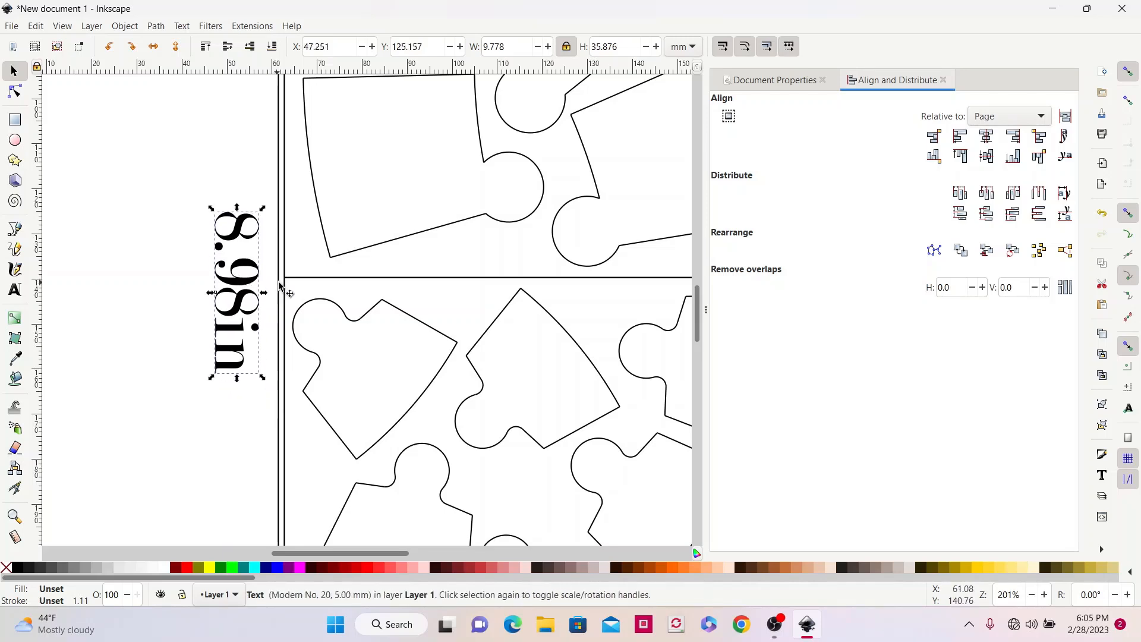
ctrl+scroll(278, 286, down, 5)
click(409, 239)
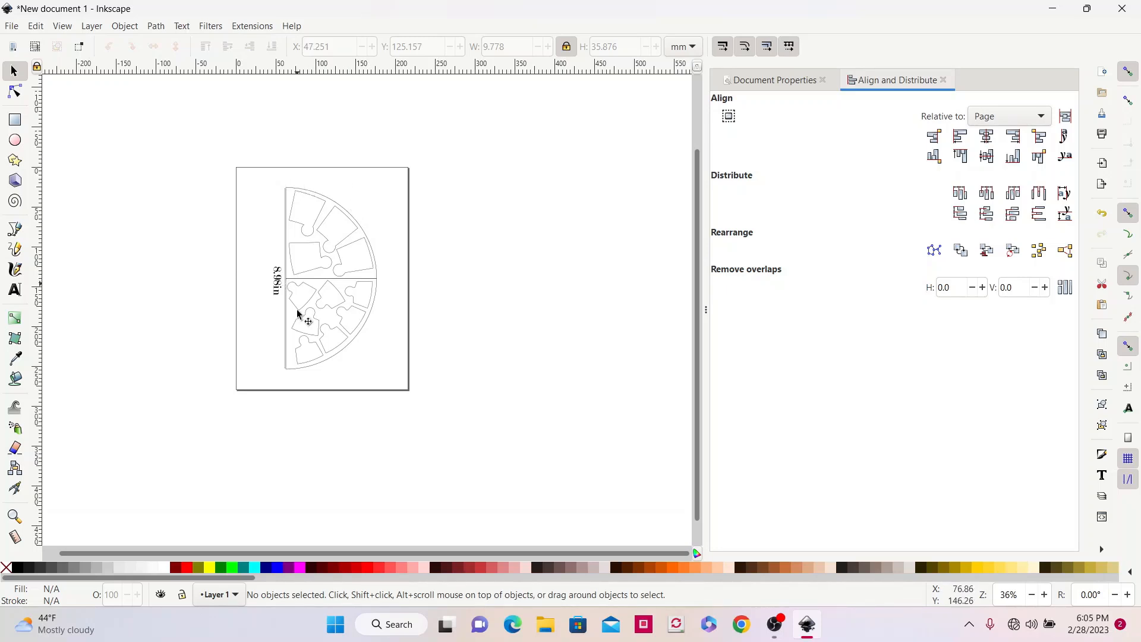
scroll(304, 247, up, 6)
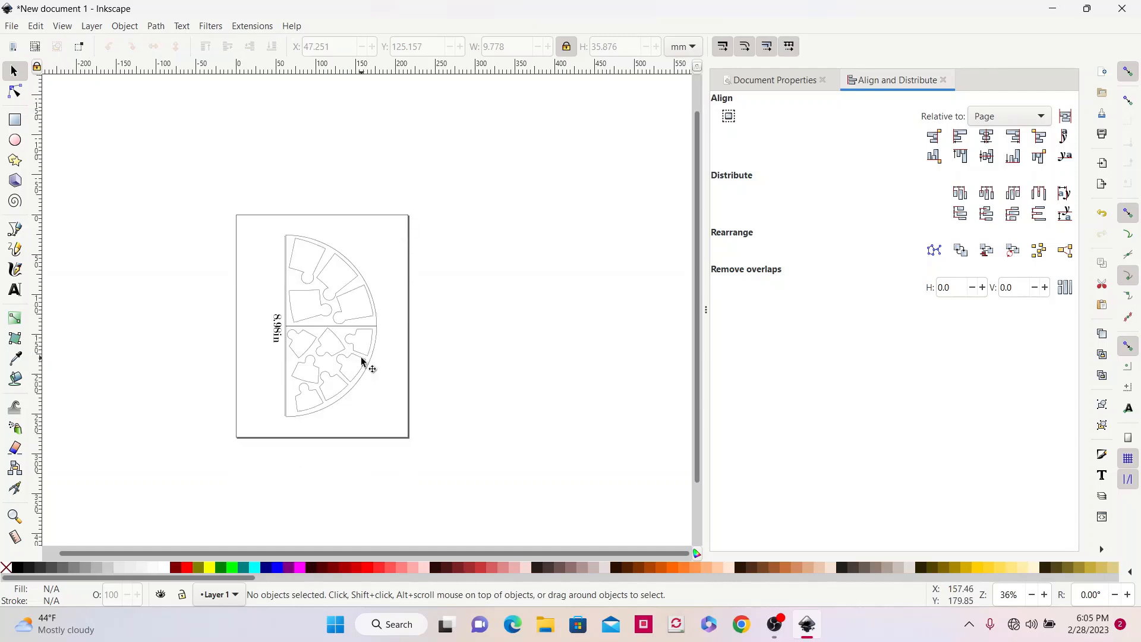
Step: Measure the topmost large pattern's outer edge from corner to corner in millimetres and mark it as a dimension
ctrl+scroll(332, 259, up, 2)
ctrl+scroll(332, 259, up, 2)
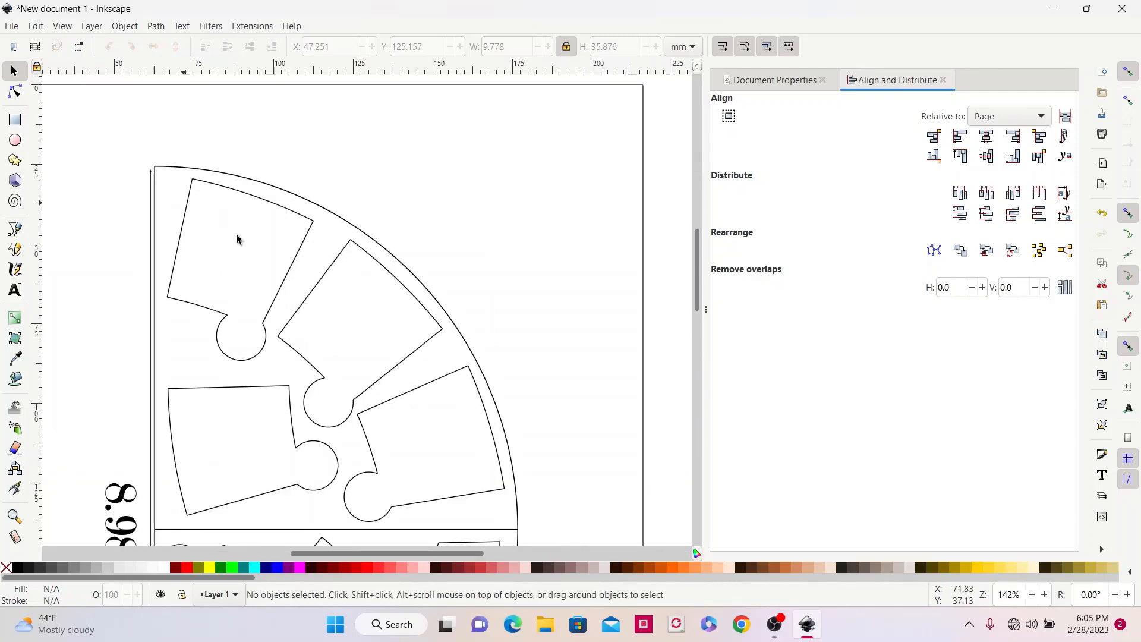
ctrl+scroll(260, 239, up, 2)
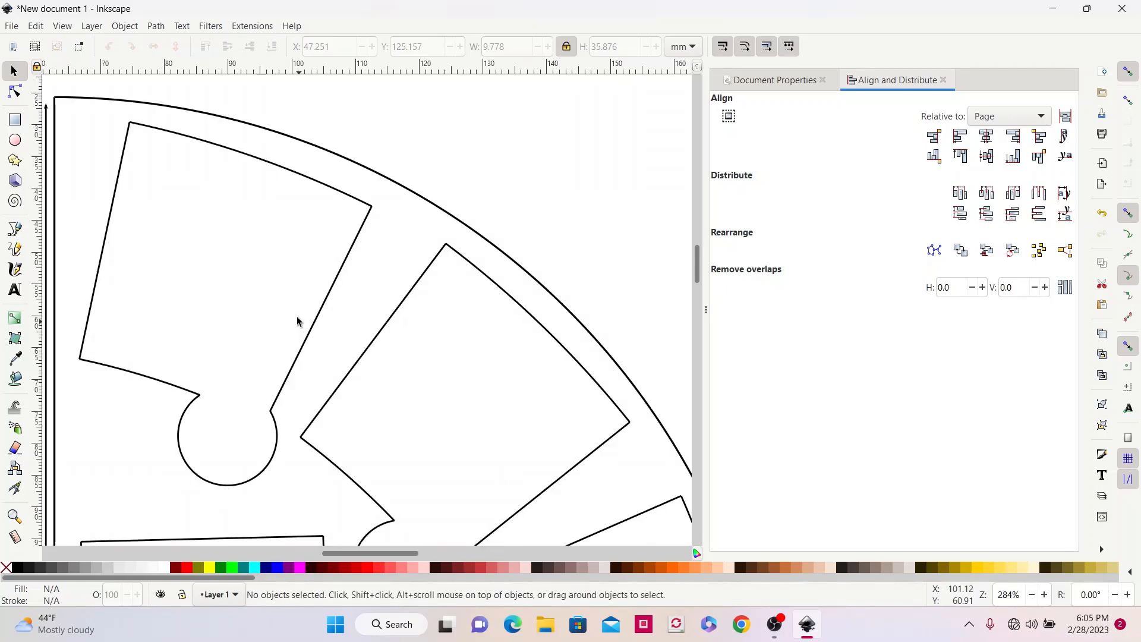
click(13, 538)
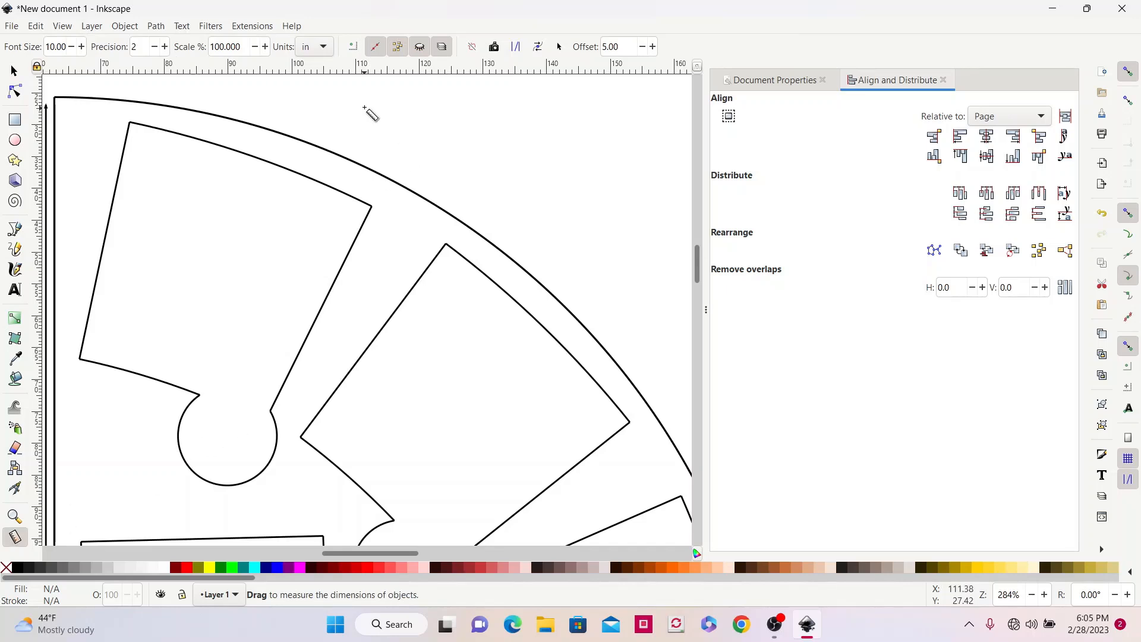
click(323, 47)
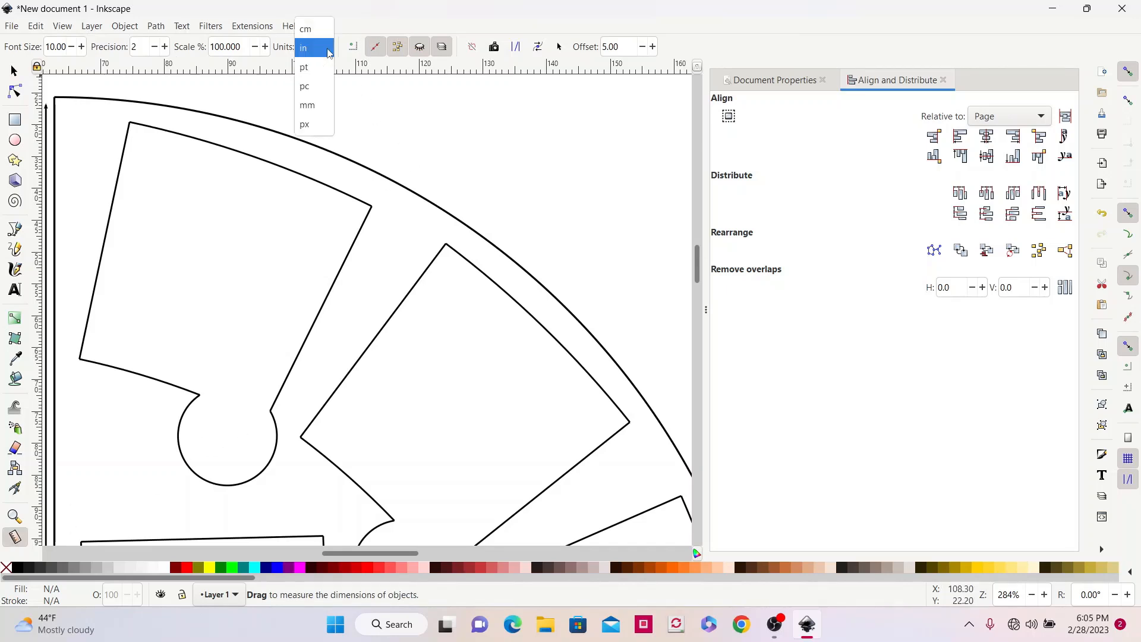
click(326, 109)
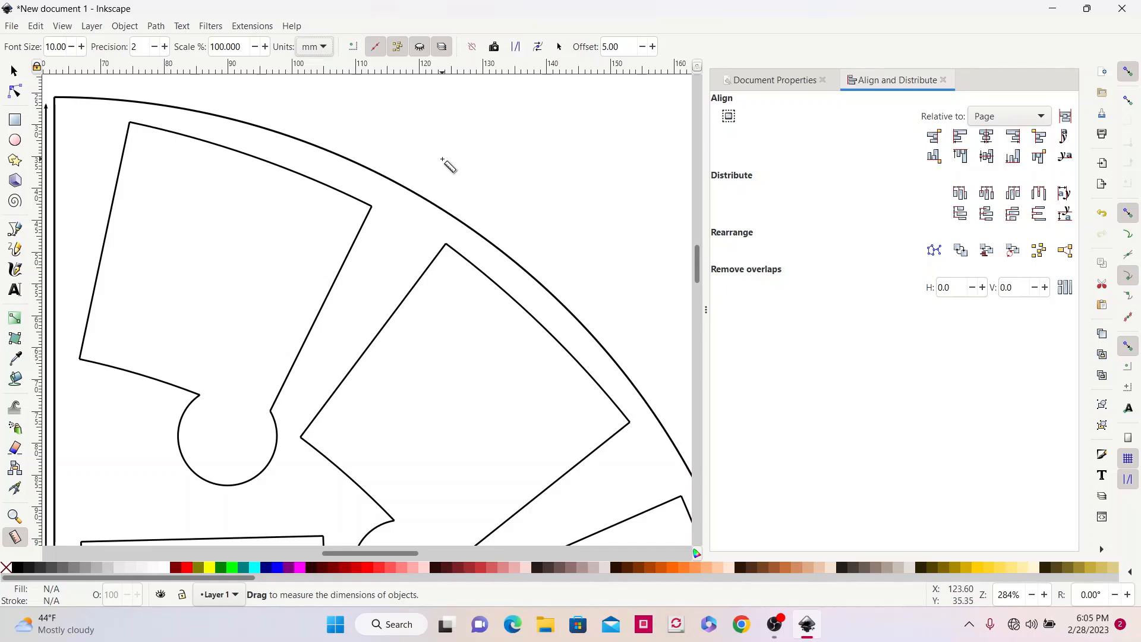
drag(130, 122, 370, 205)
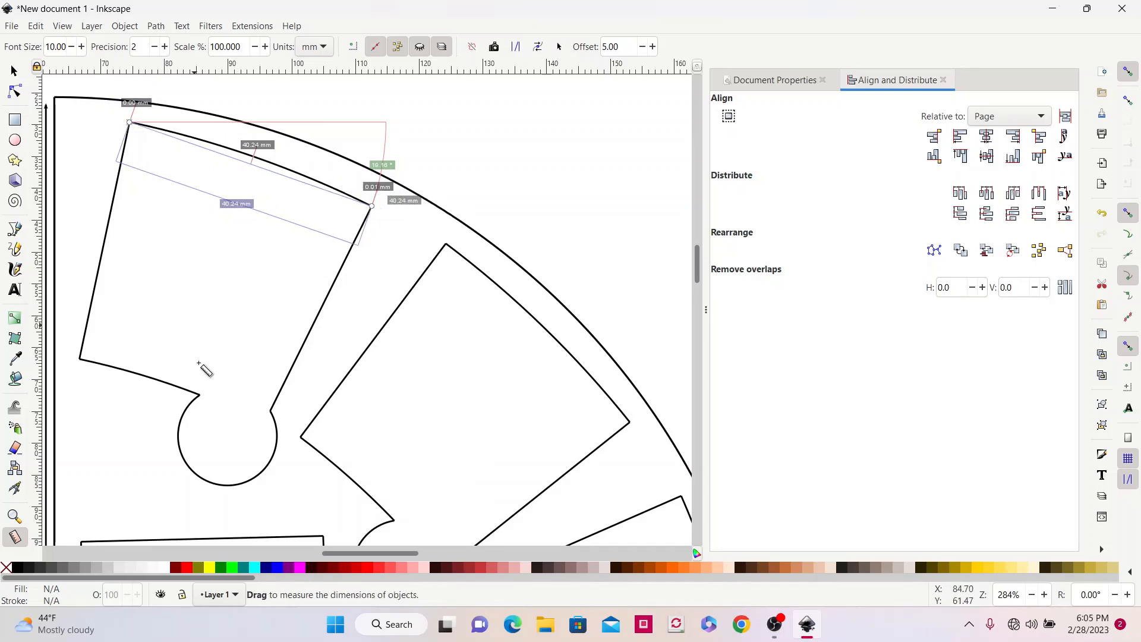
click(560, 50)
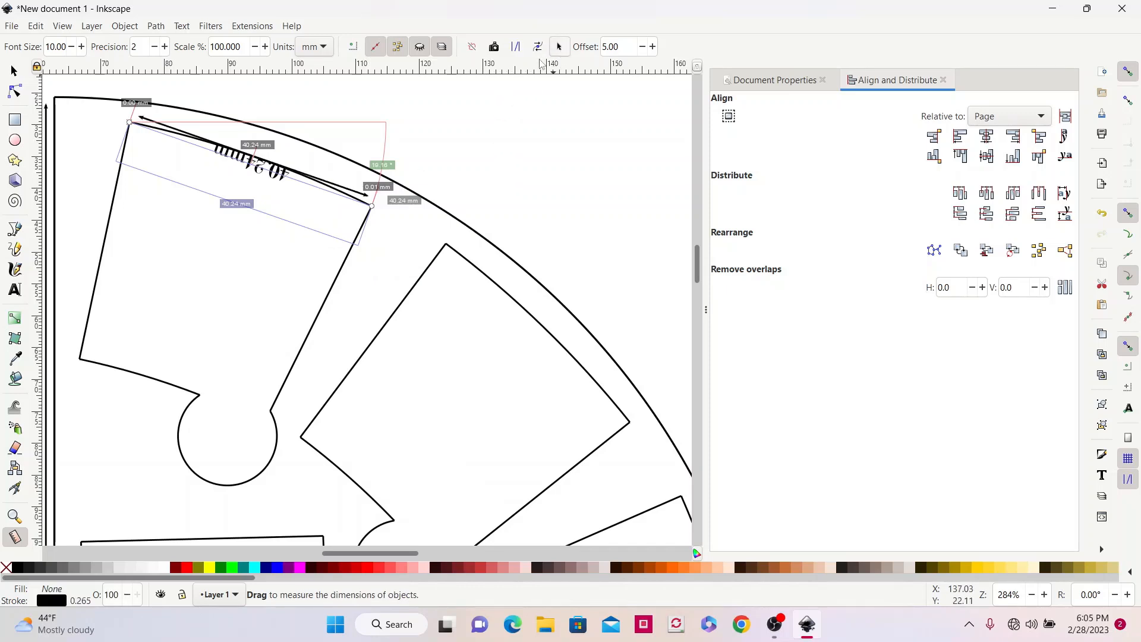
Step: Move the new dimension's text and arrow line inside the topmost large pattern, with the line just beneath the curved outer edge
click(13, 72)
drag(275, 176, 264, 206)
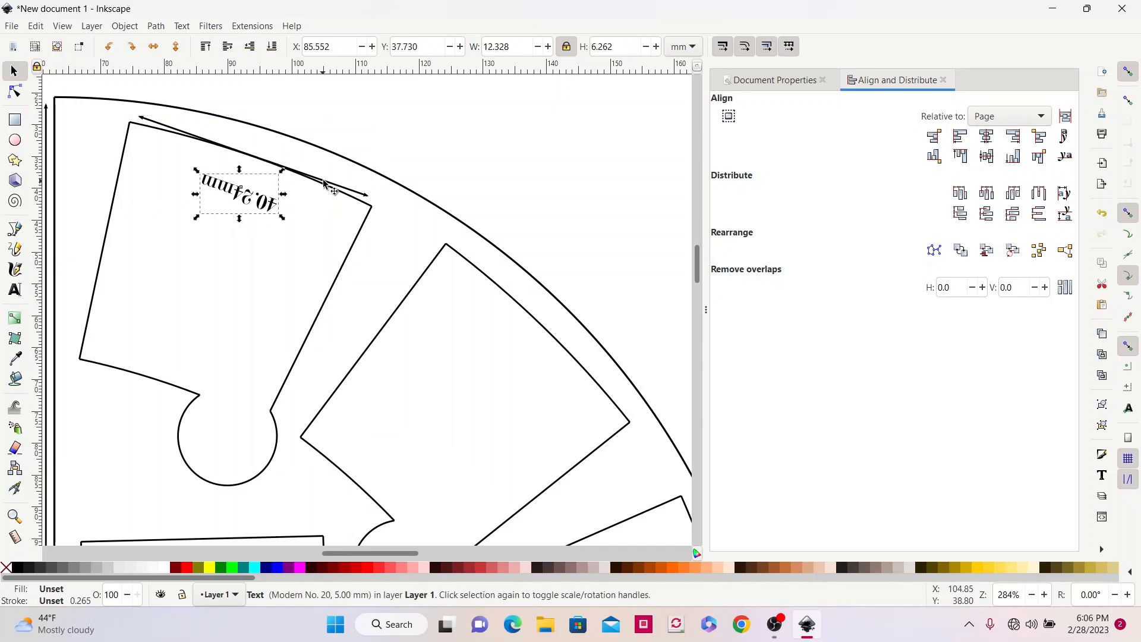
drag(326, 181, 303, 196)
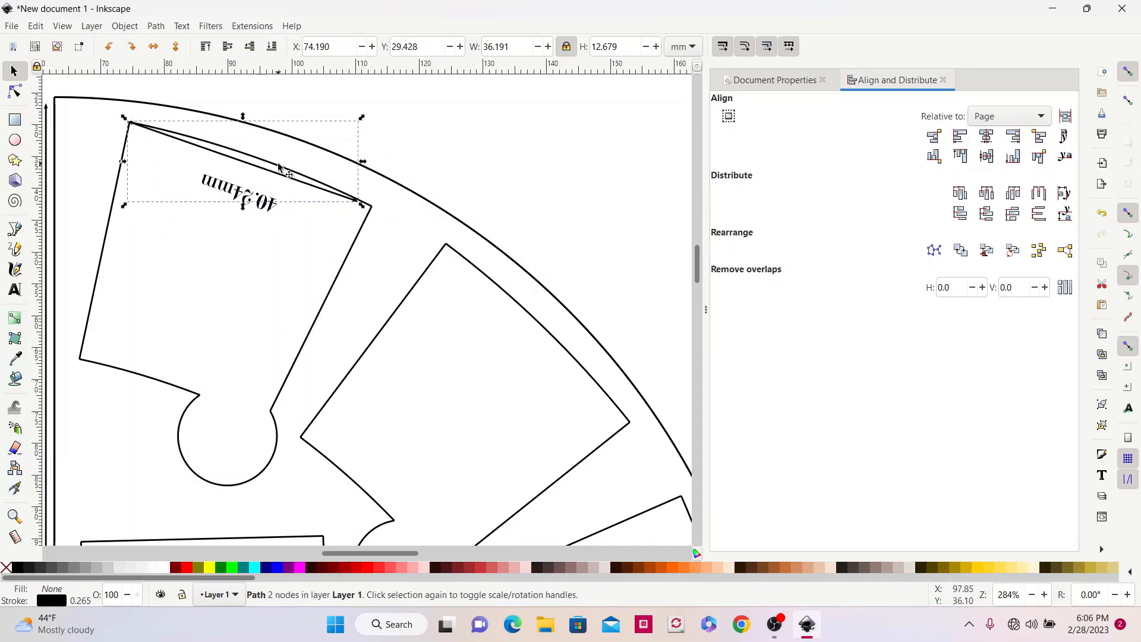
key(Down)
key(Right)
key(Down)
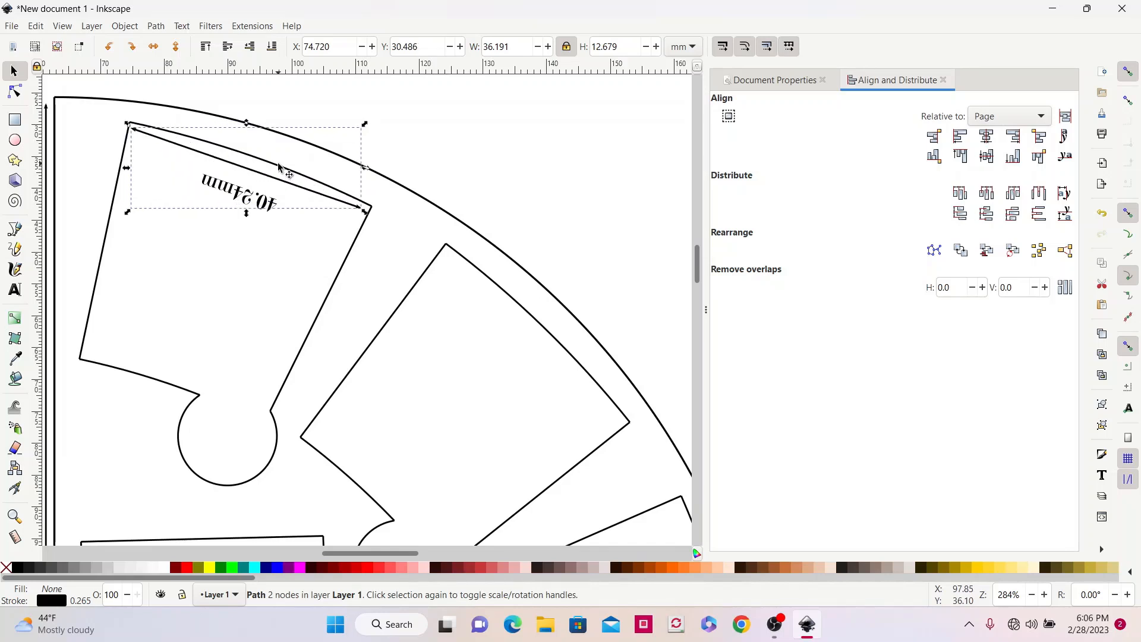
key(Right)
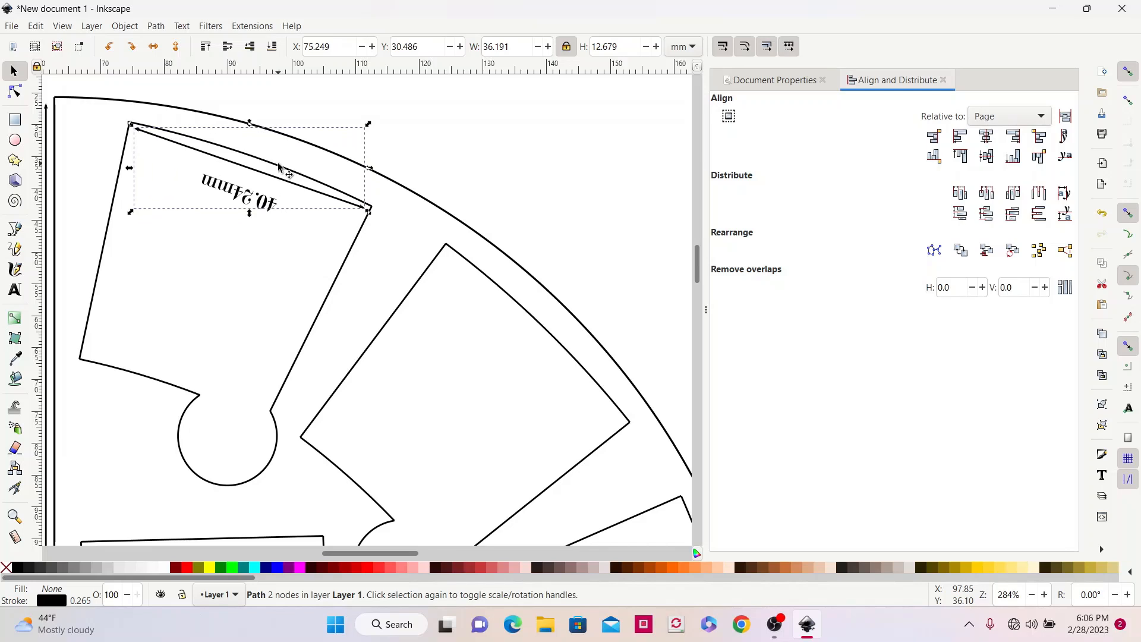
key(Left)
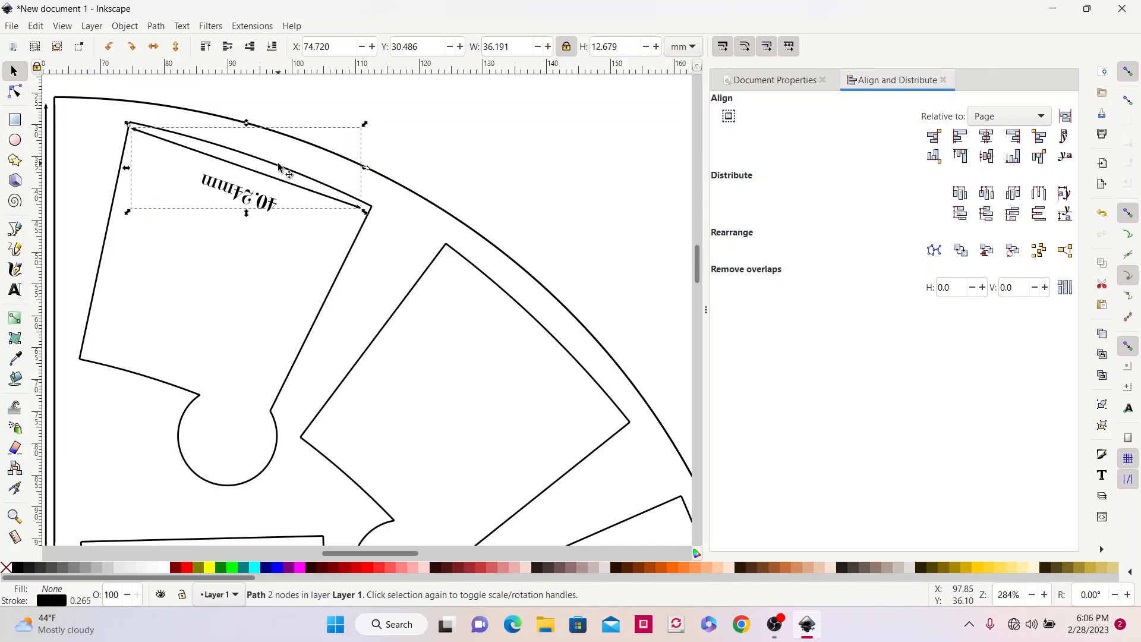
key(Right)
Step: Nudge the millimetre dimension text up and right so it sits close beneath its arrow line at about X 86.6, Y 36.1 mm
click(229, 189)
key(Up)
key(Up)
key(Up)
key(Up)
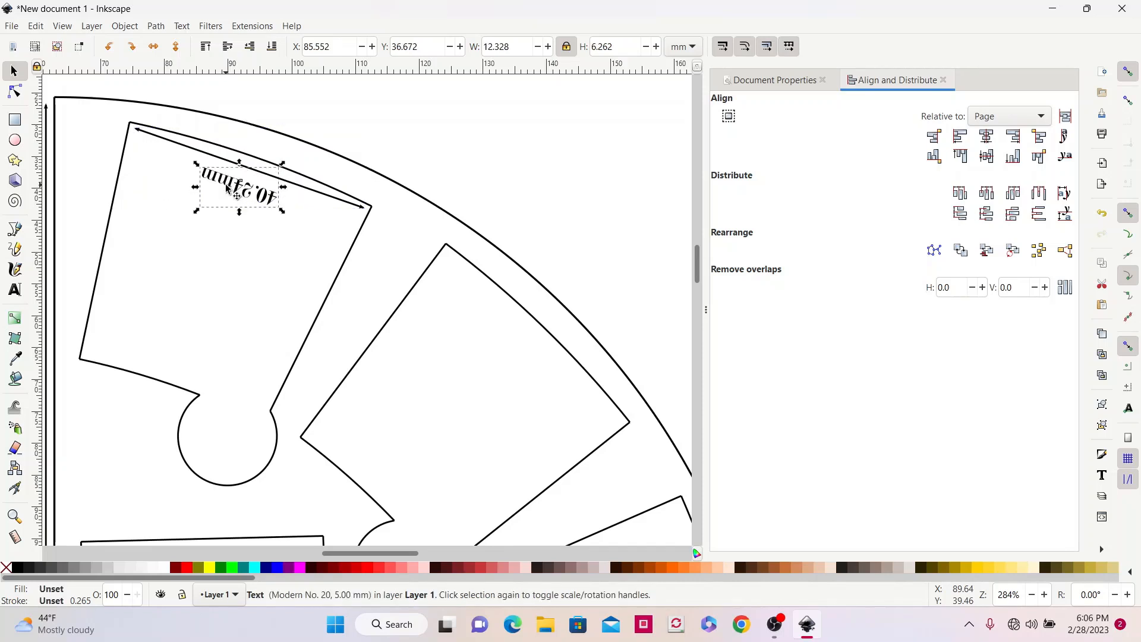
key(Right)
key(Right)
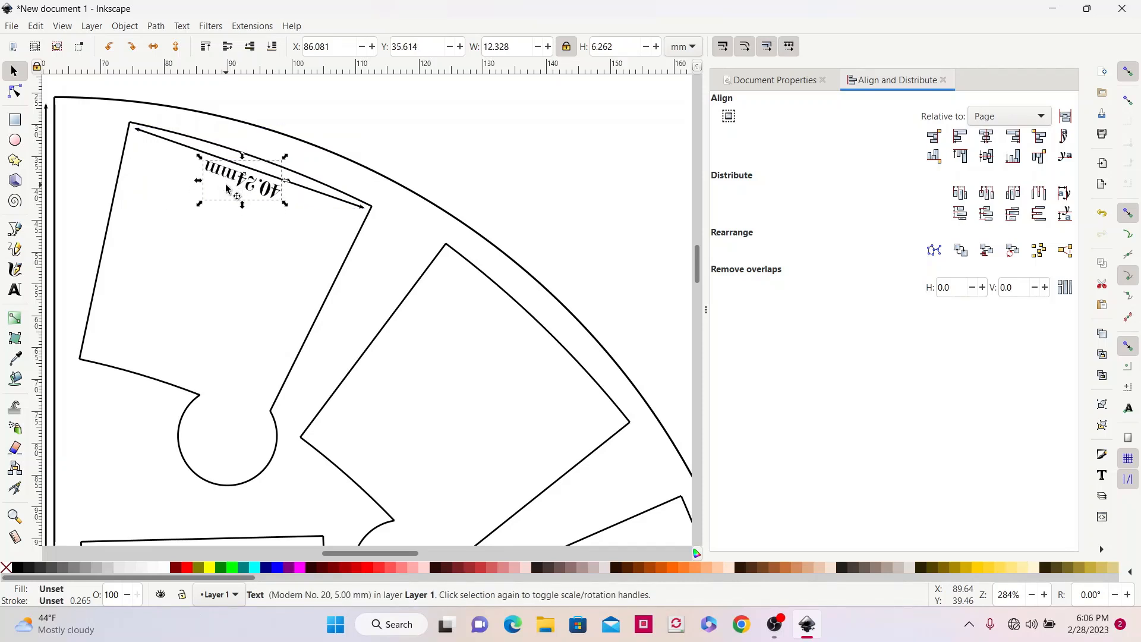
key(Down)
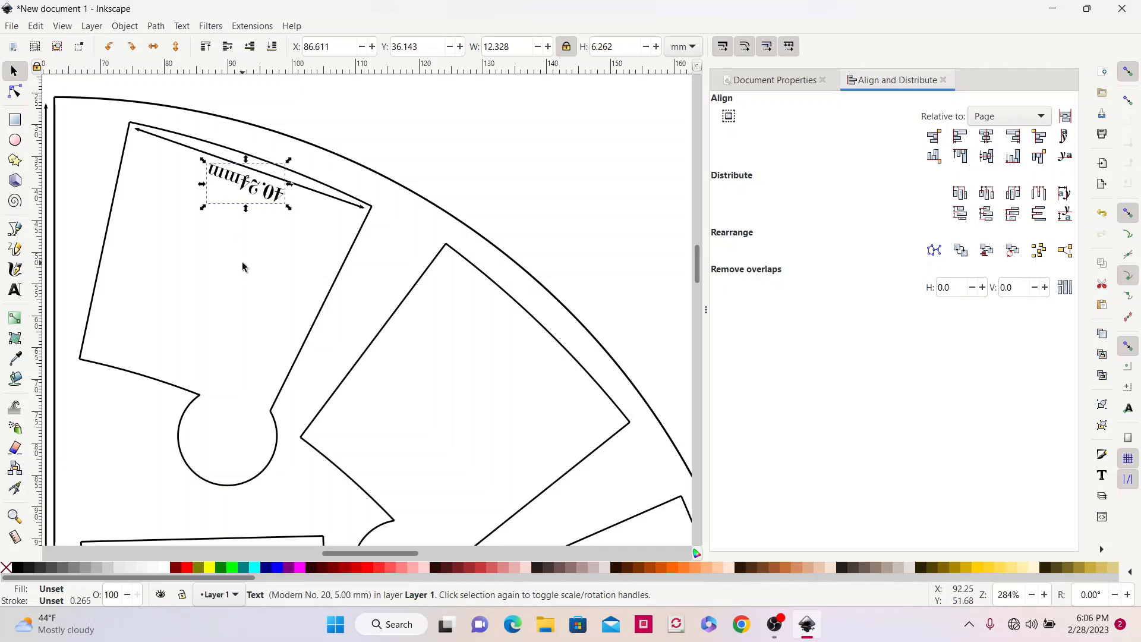
Step: Convert the millimetre dimension text inside the topmost pattern to a path
click(273, 236)
click(245, 188)
click(266, 205)
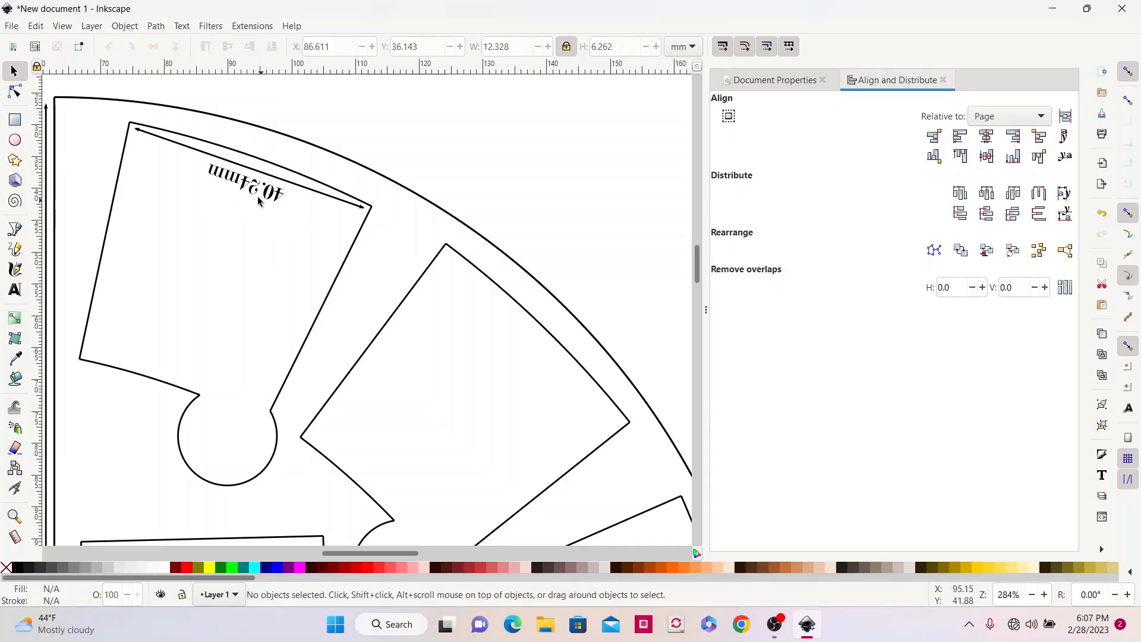
click(263, 198)
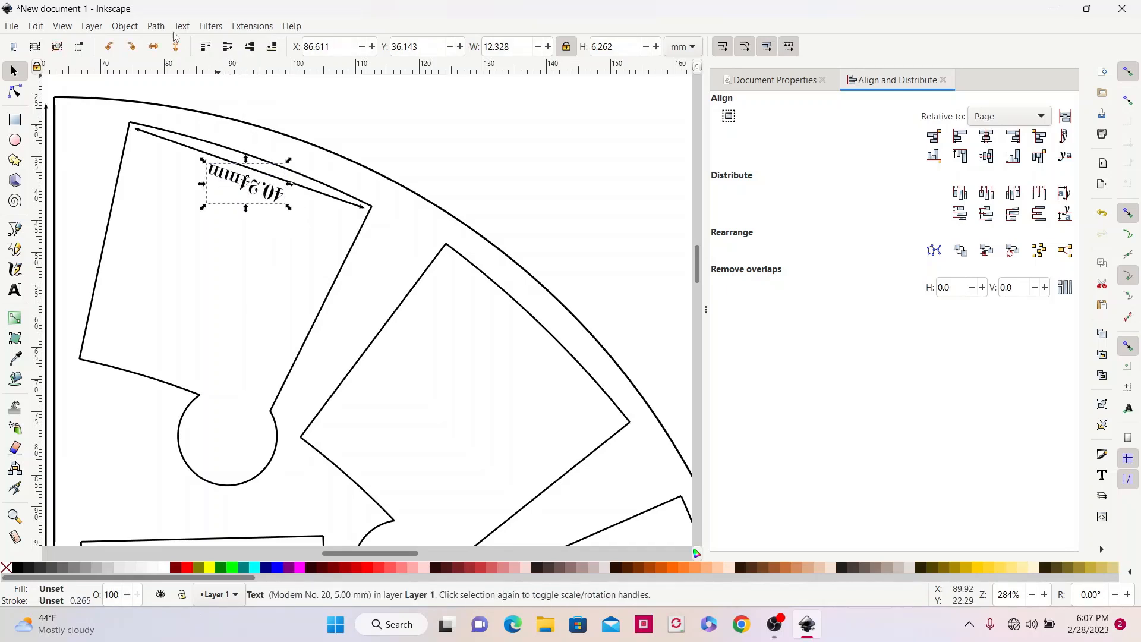
click(155, 28)
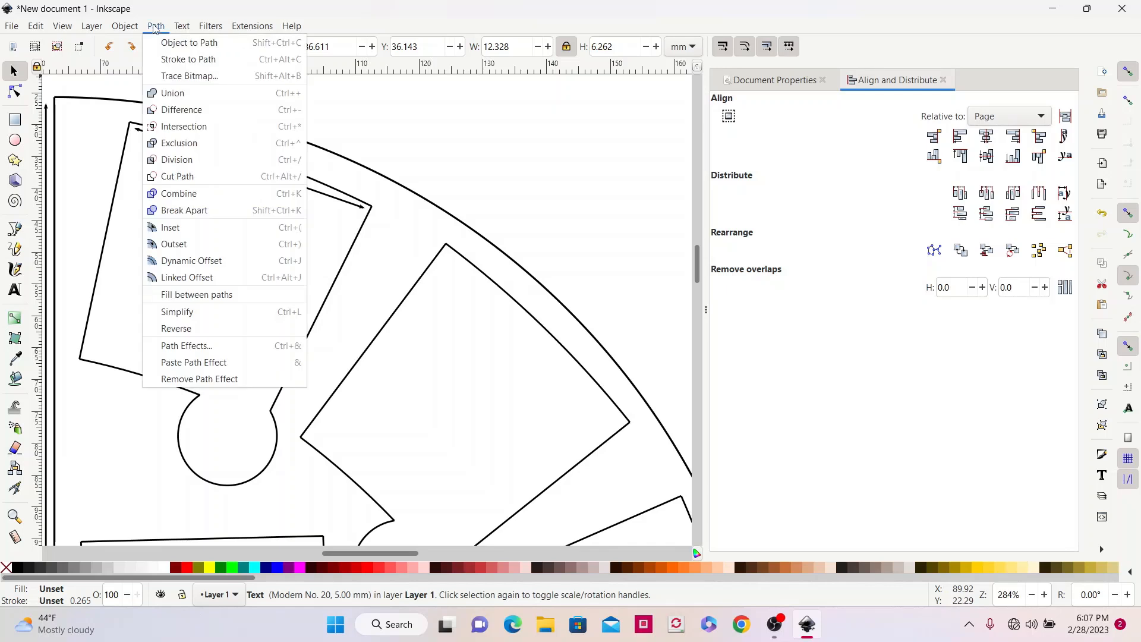
click(185, 43)
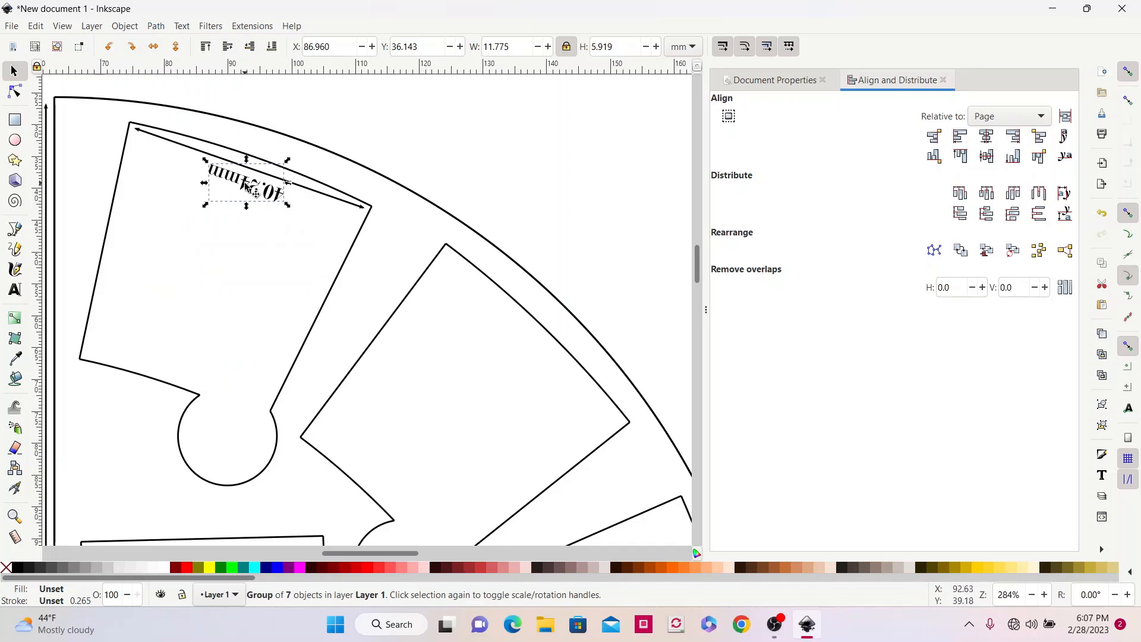
Step: Convert the large inch dimension text beside the half circle's straight edge to a path and deselect it
scroll(259, 228, down, 2)
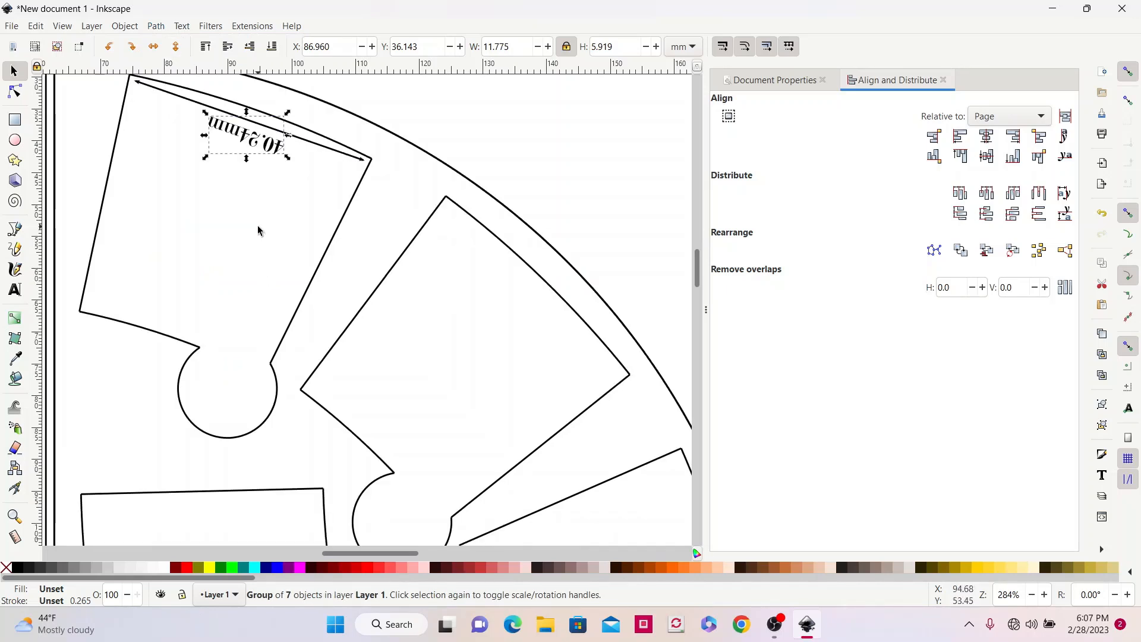
scroll(255, 225, down, 10)
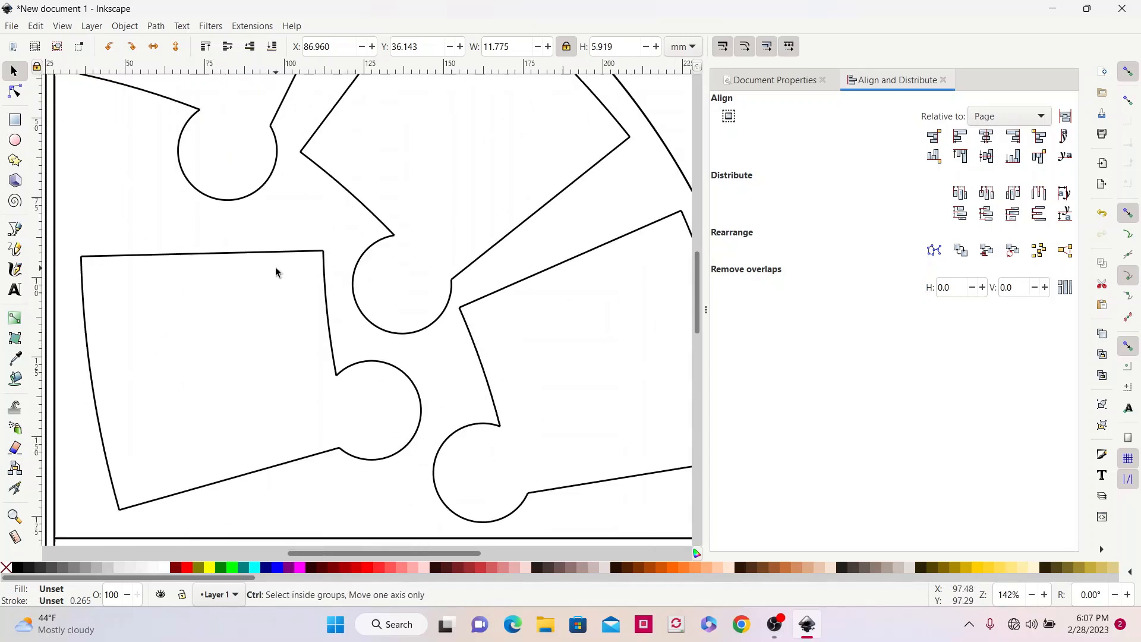
ctrl+scroll(277, 268, down, 4)
drag(216, 335, 400, 258)
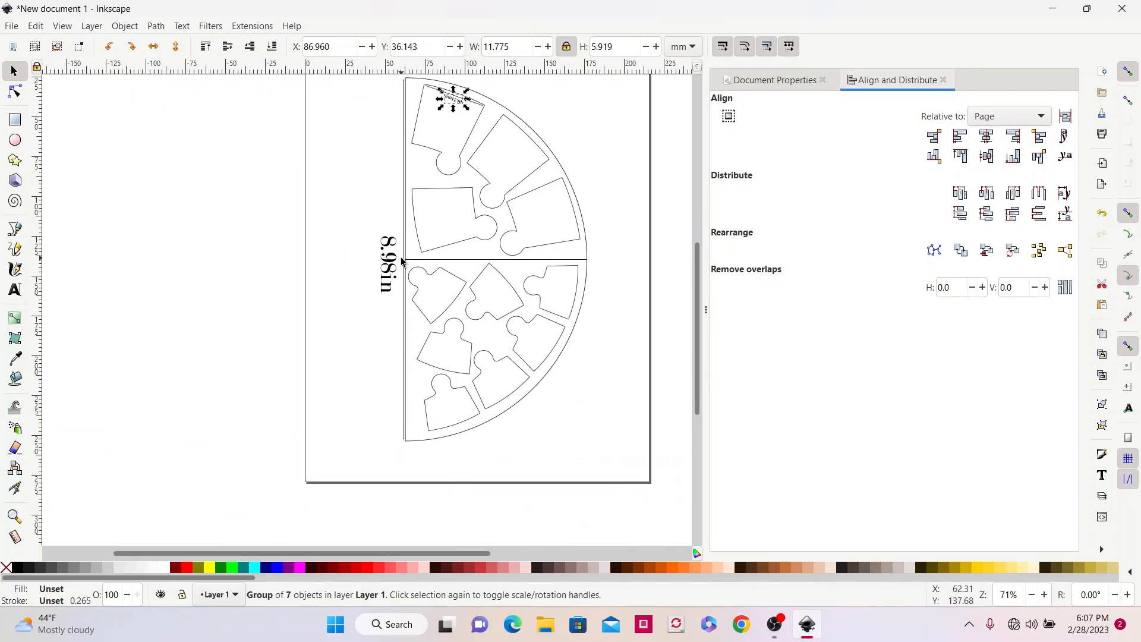
ctrl+scroll(394, 260, up, 2)
click(397, 254)
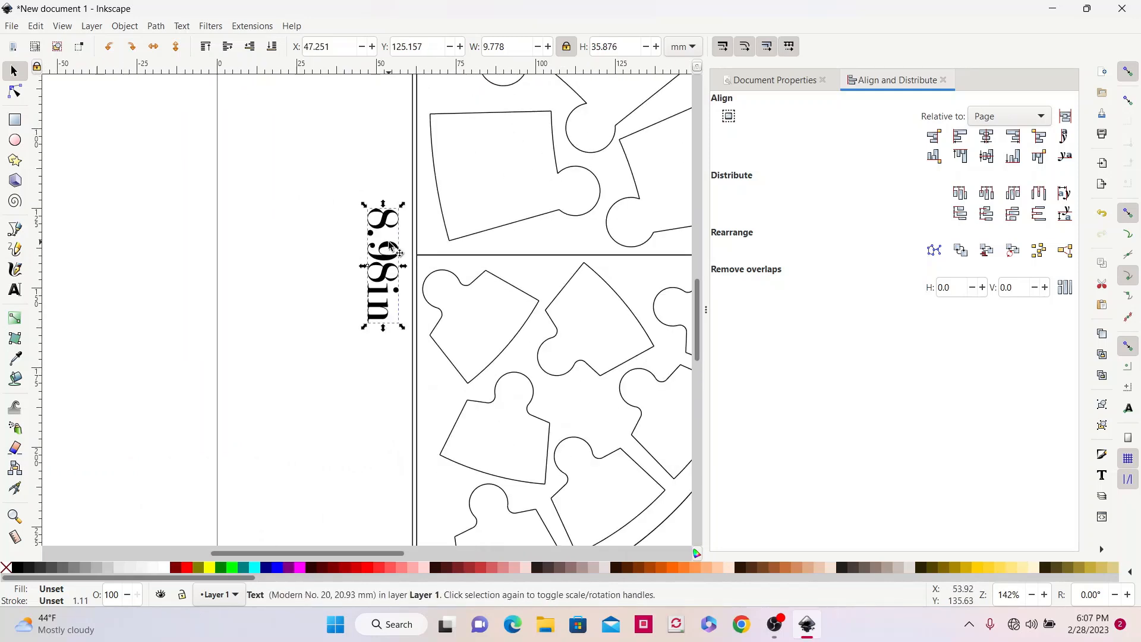
click(125, 26)
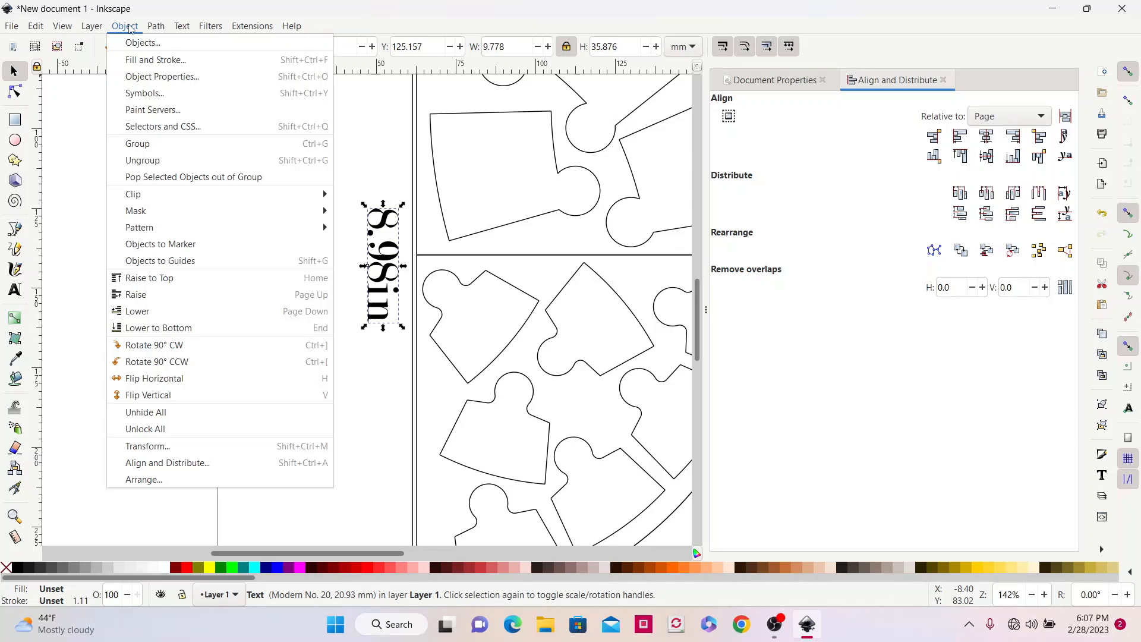
mouse_move(154, 29)
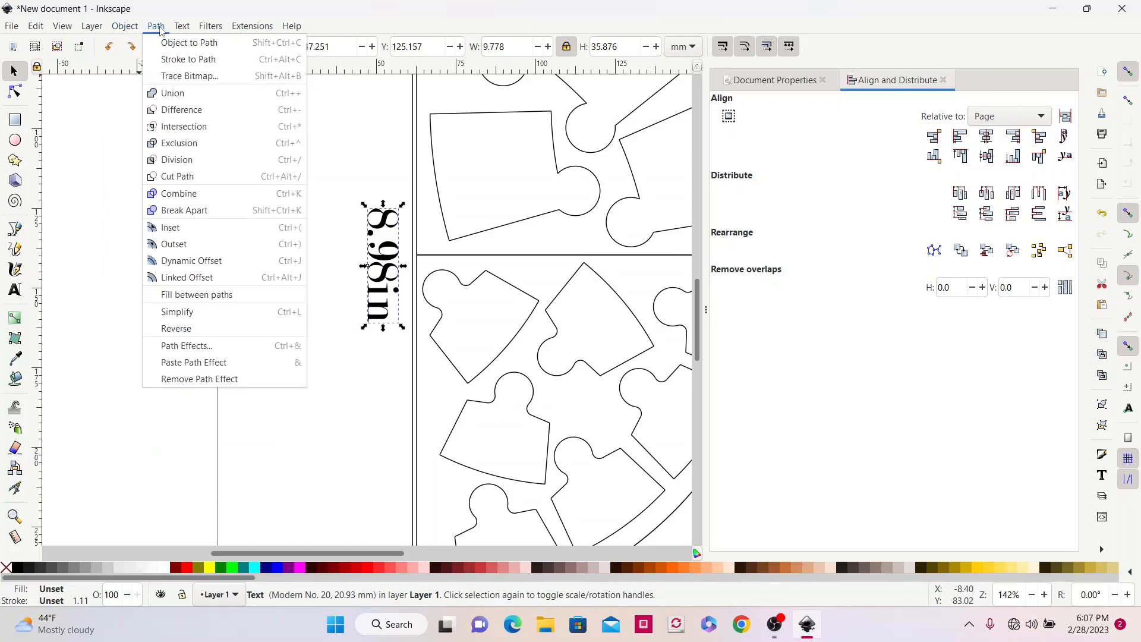
click(170, 48)
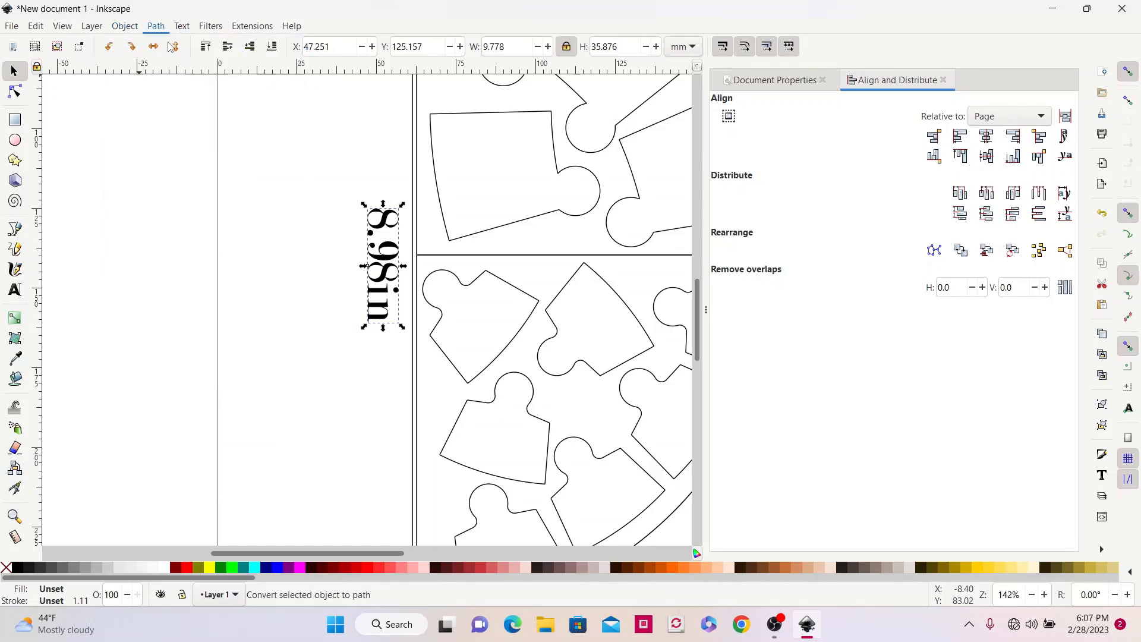
click(348, 261)
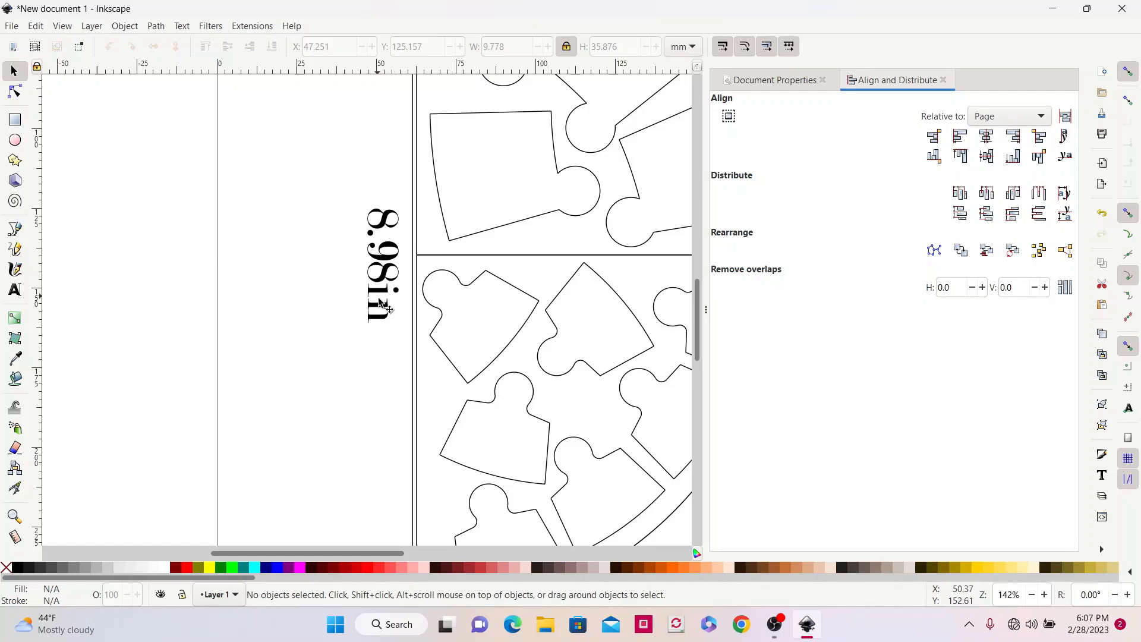
drag(529, 242, 257, 327)
scroll(367, 321, down, 2)
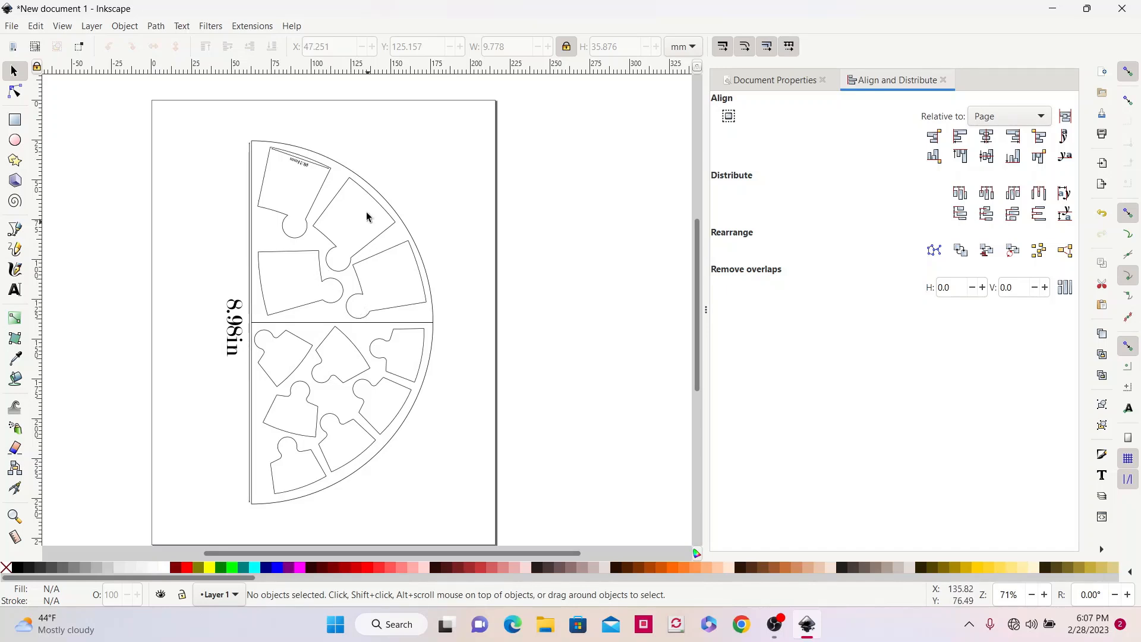
scroll(368, 224, down, 4)
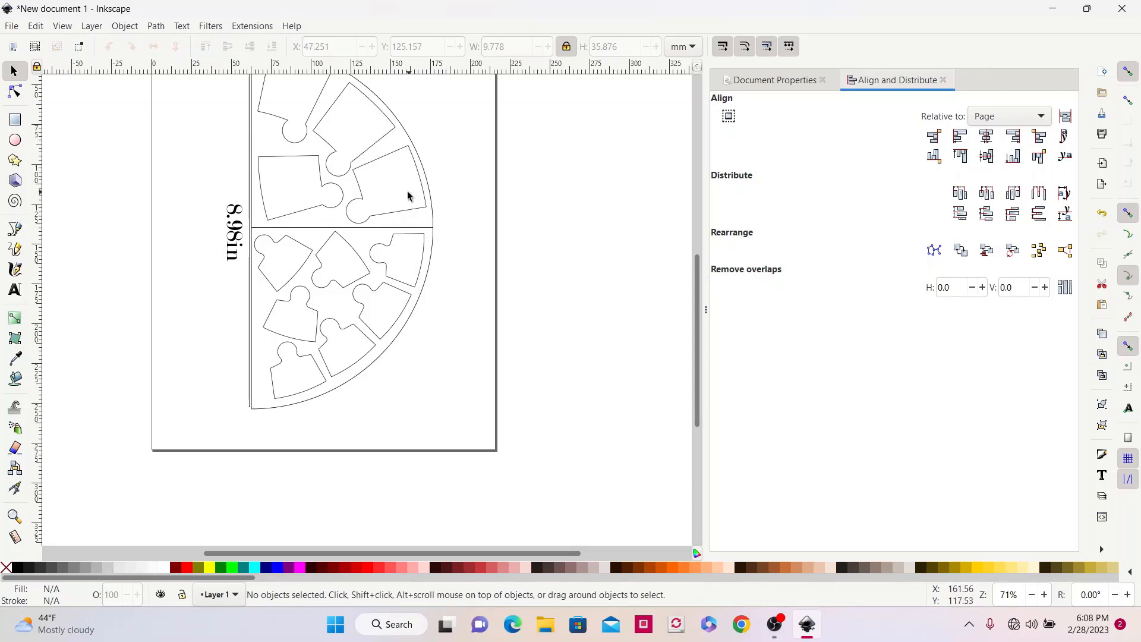
scroll(409, 196, up, 4)
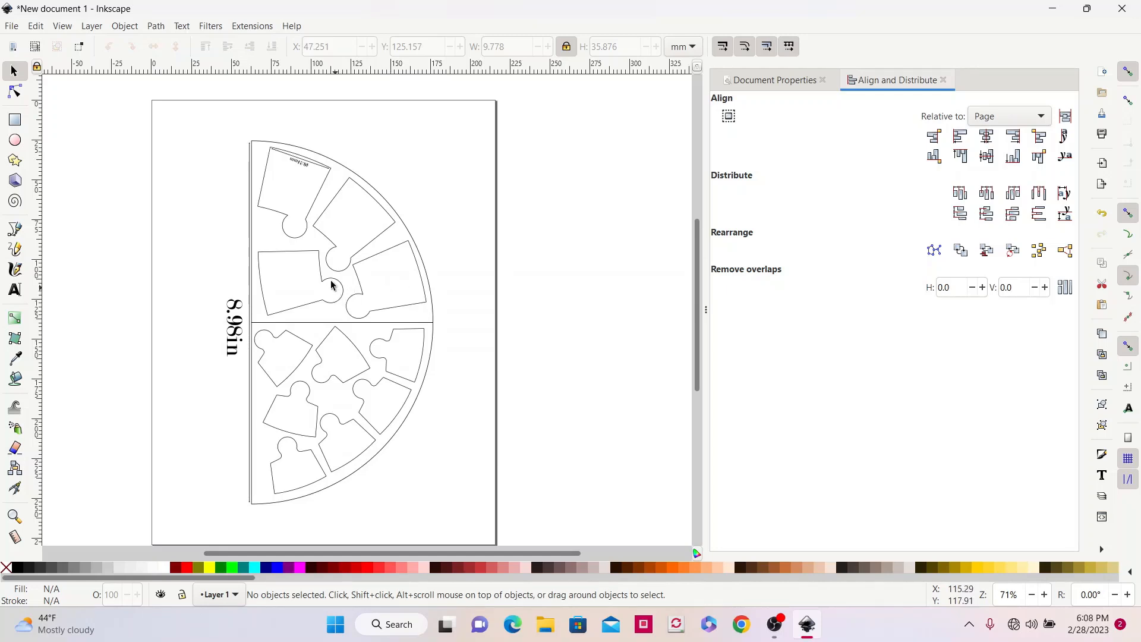
scroll(339, 254, down, 2)
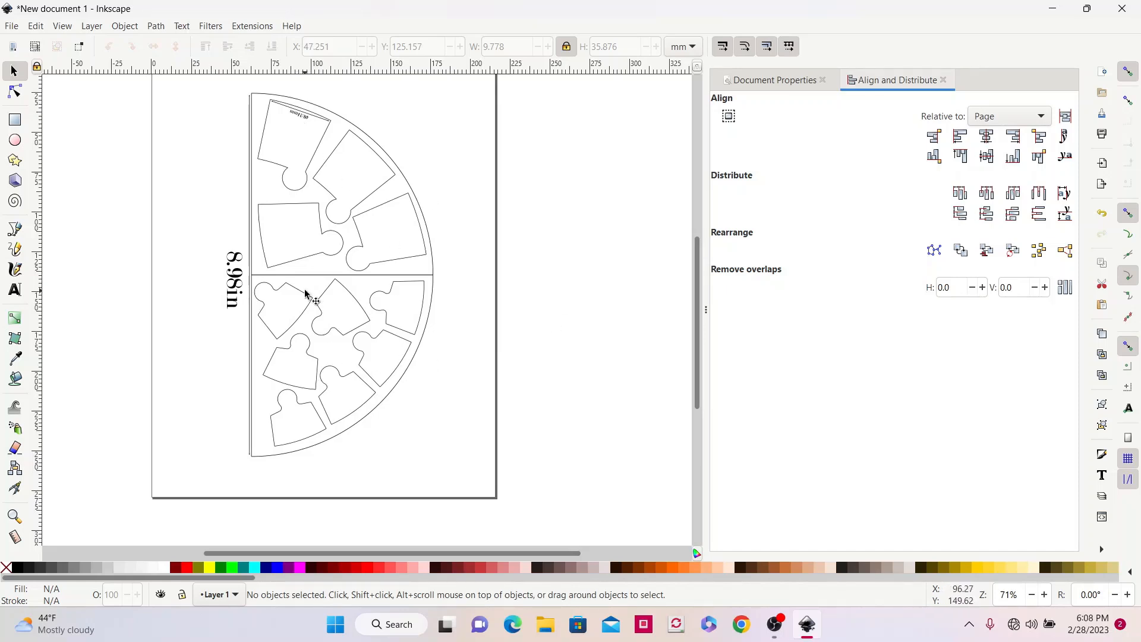
scroll(369, 300, up, 2)
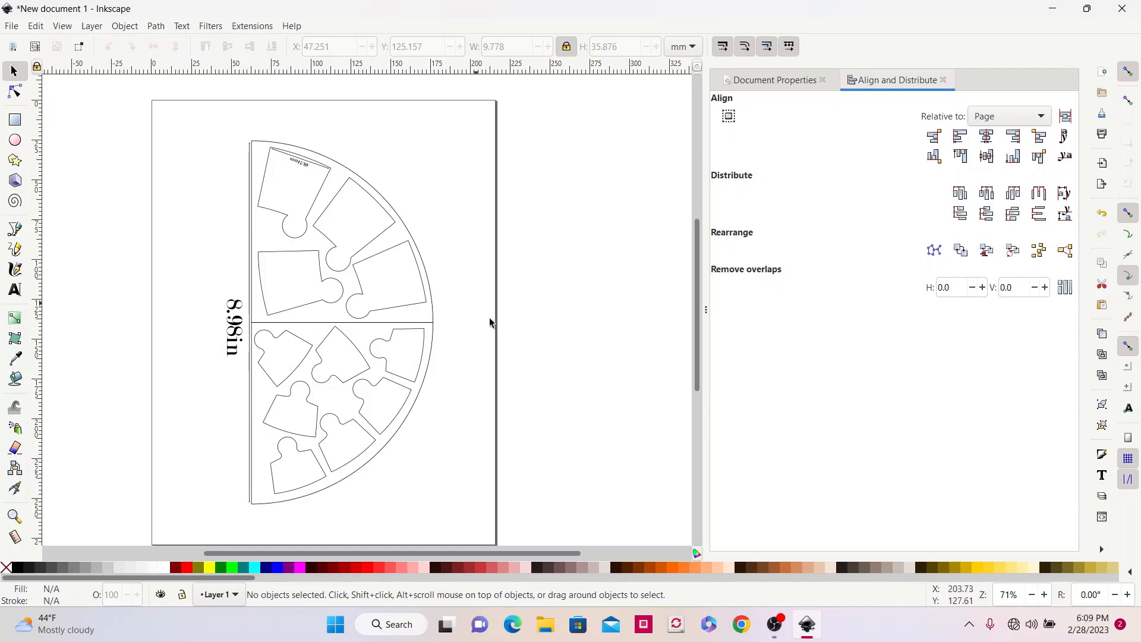
scroll(364, 230, down, 2)
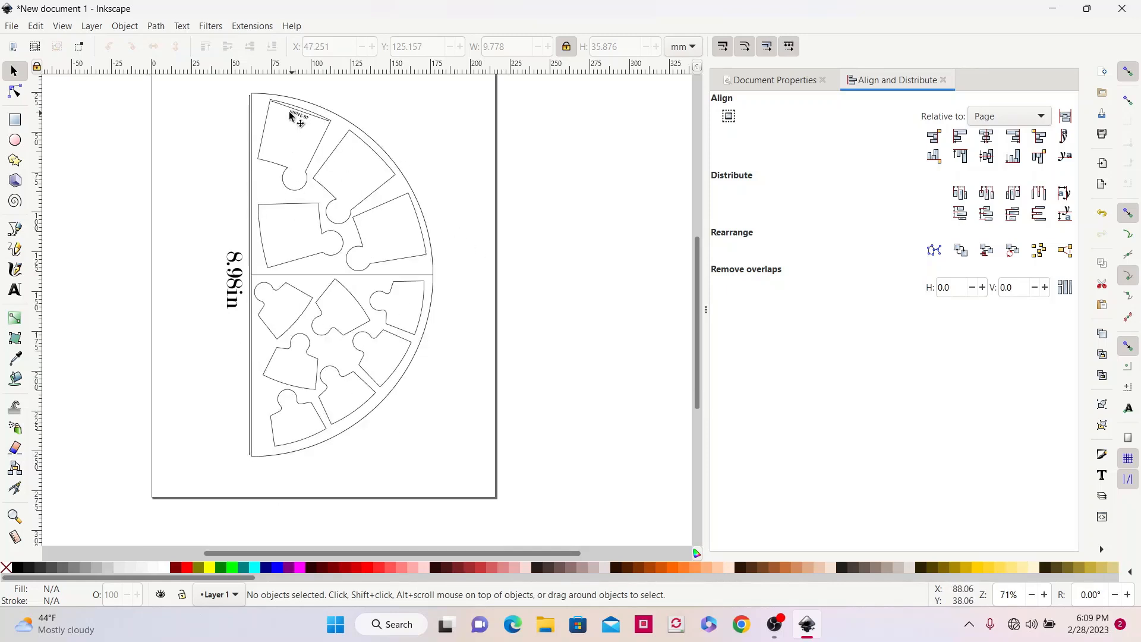
Step: Save the pattern sheet to the Desktop as an Inkscape SVG named drawing2
click(11, 26)
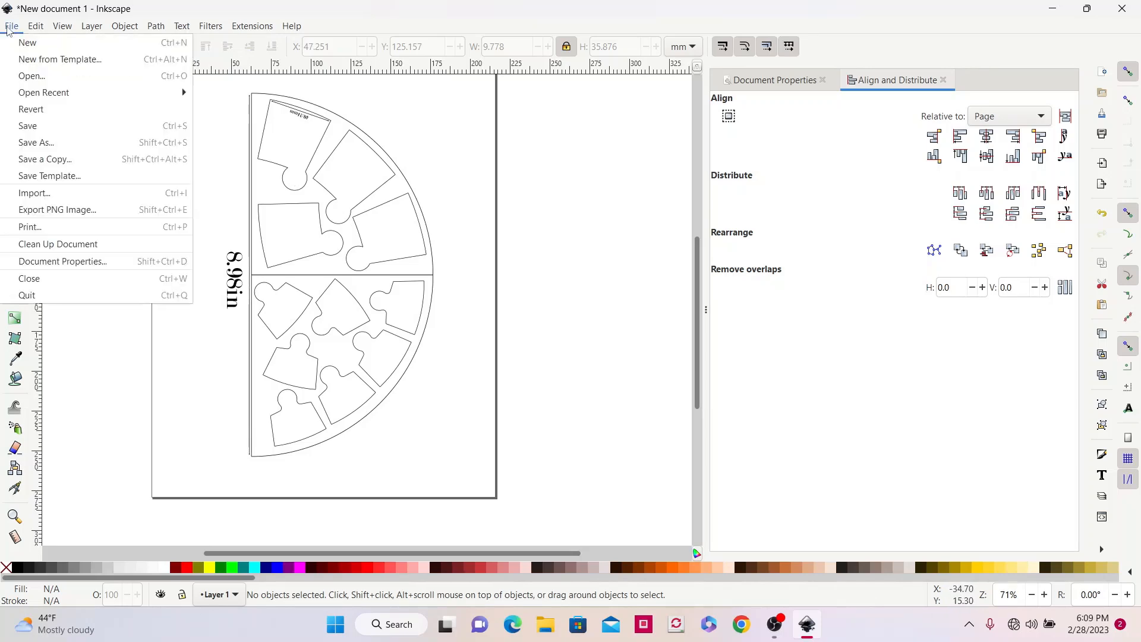
click(46, 132)
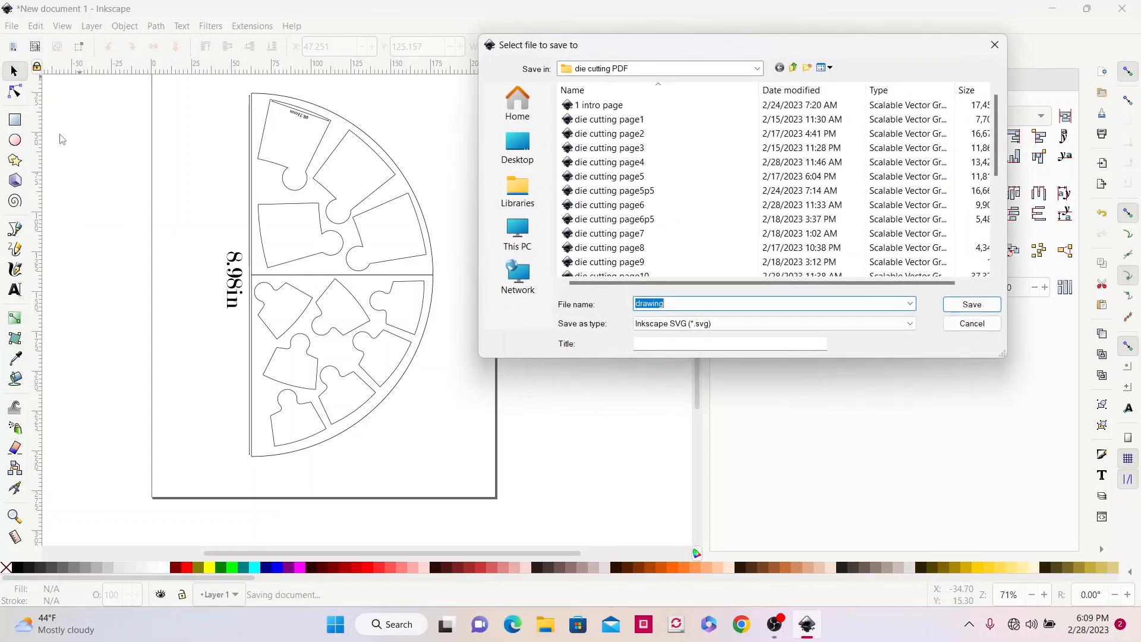
click(517, 149)
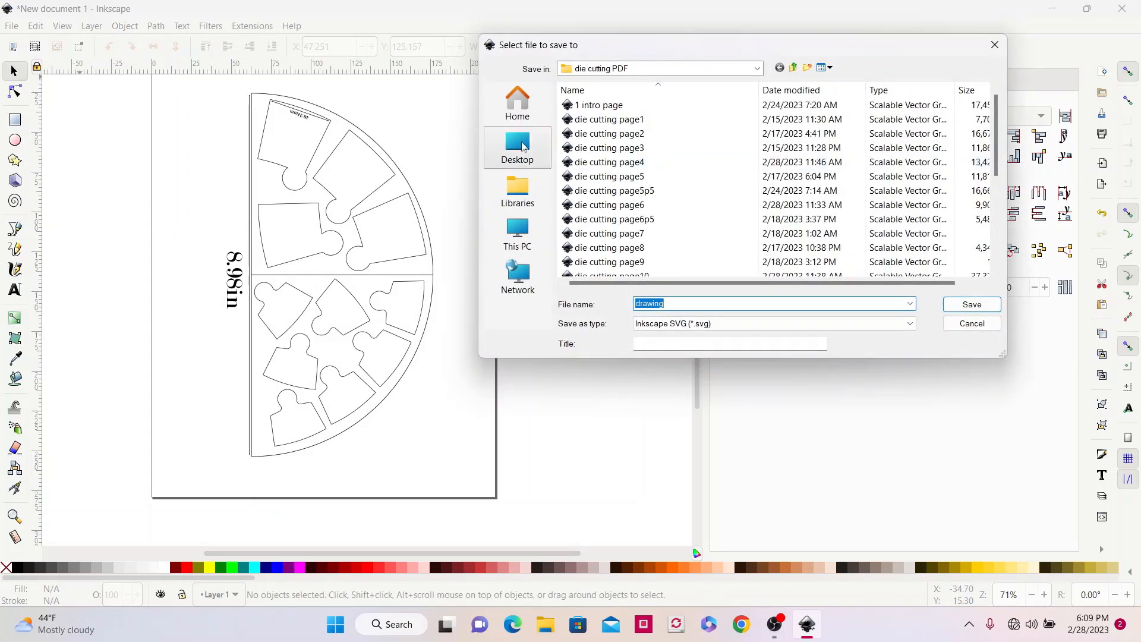
click(672, 304)
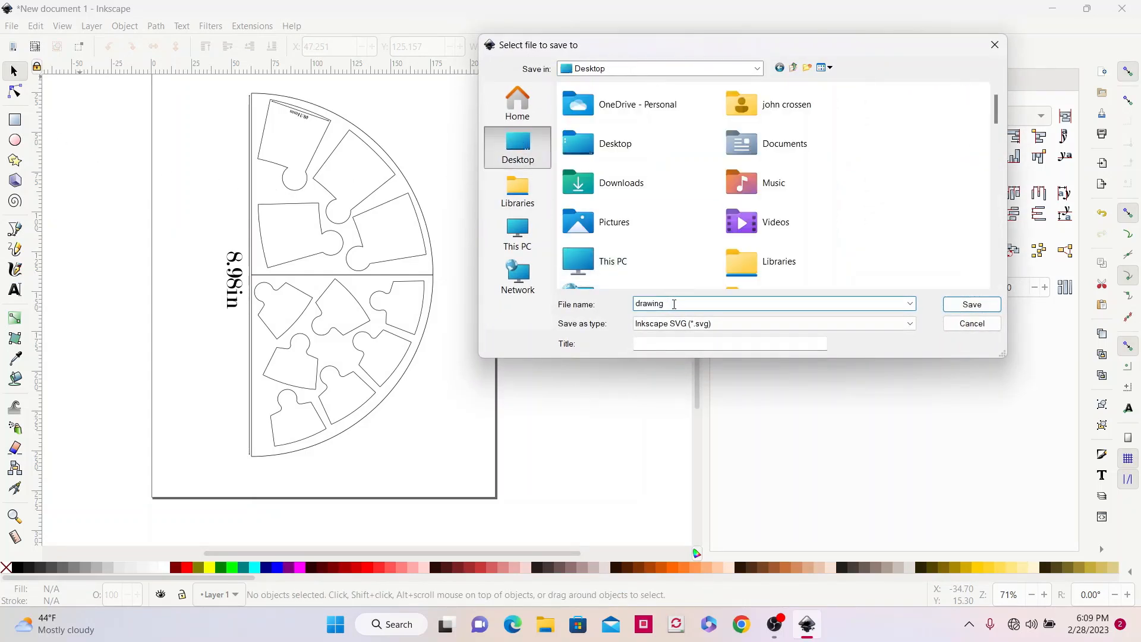
text(2)
click(973, 305)
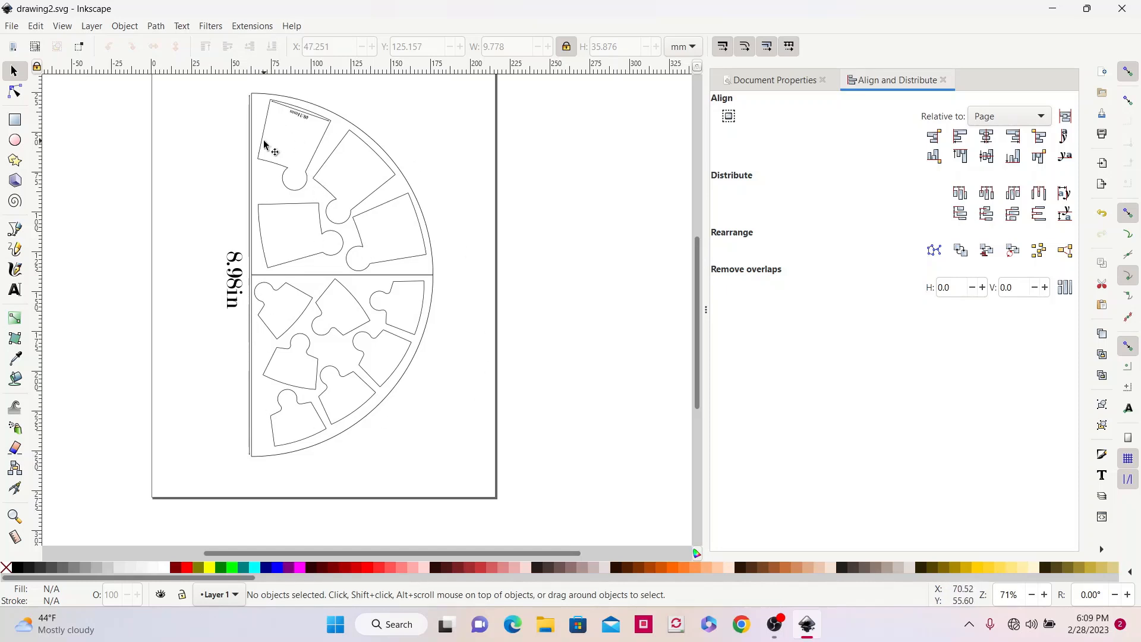
Step: Save drawing2 on the Desktop also as Desktop Cutting Plotter (AutoCAD DXF R14) with mm as base unit
click(11, 26)
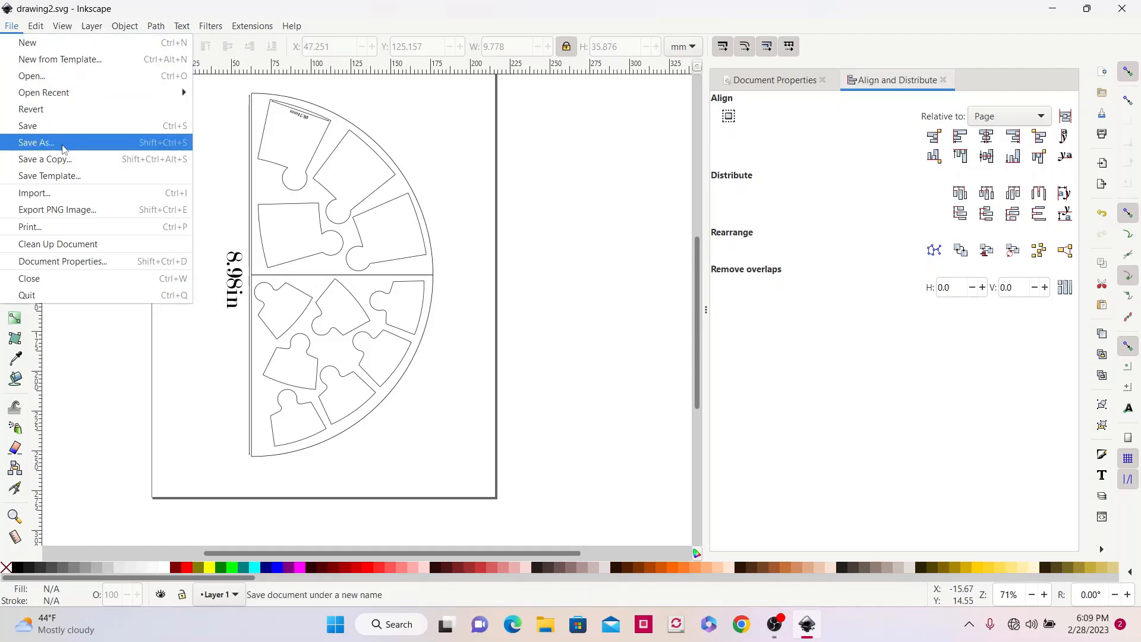
click(97, 148)
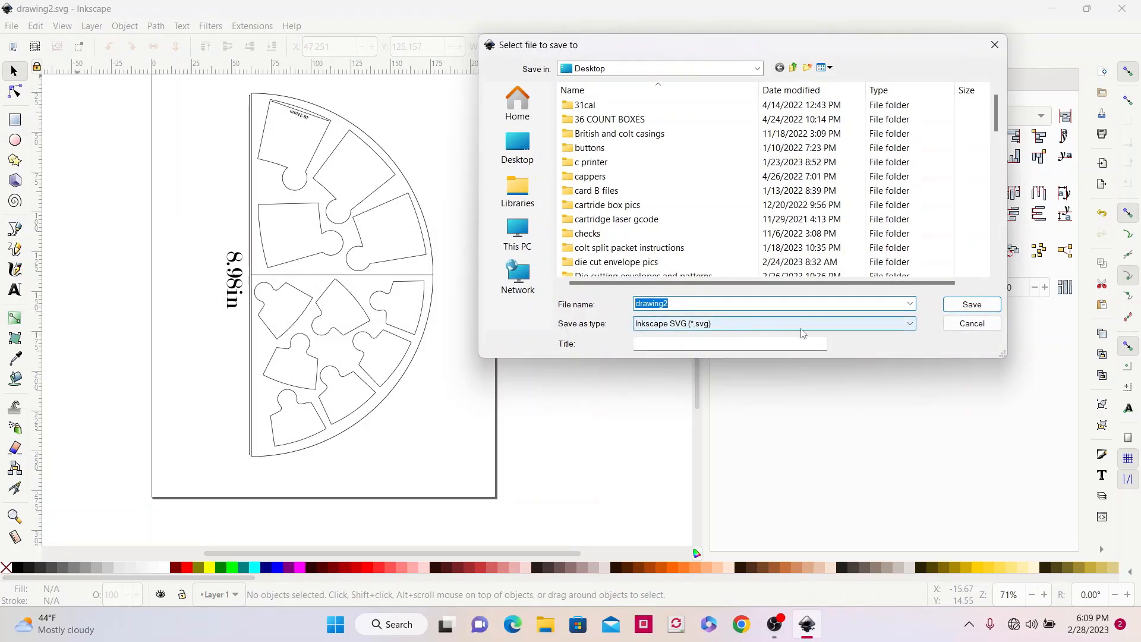
click(907, 328)
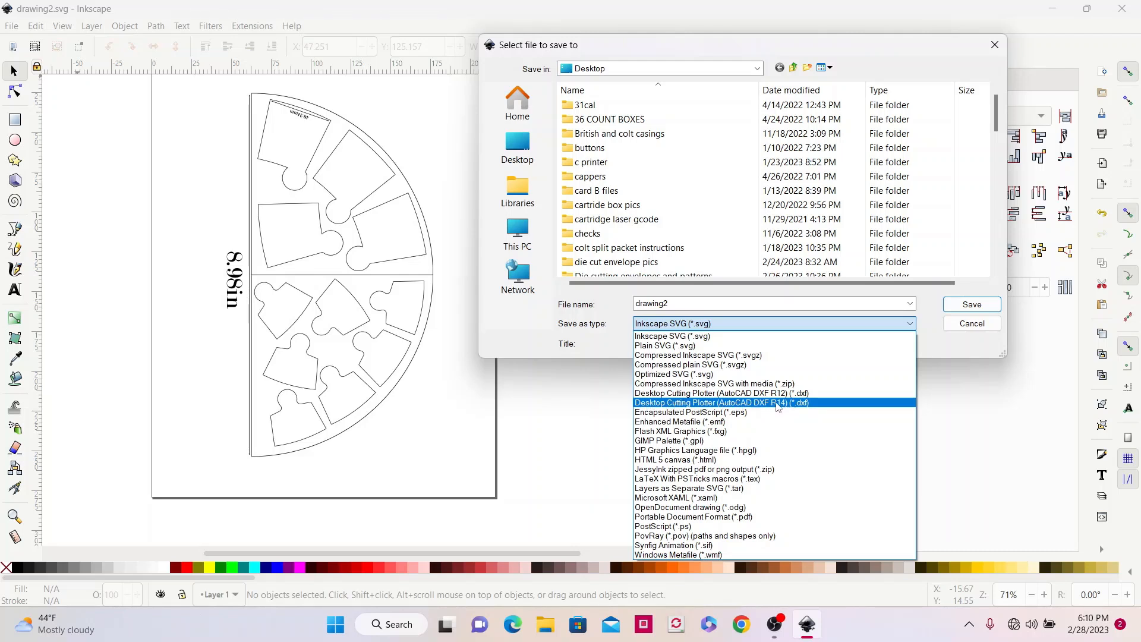
click(805, 404)
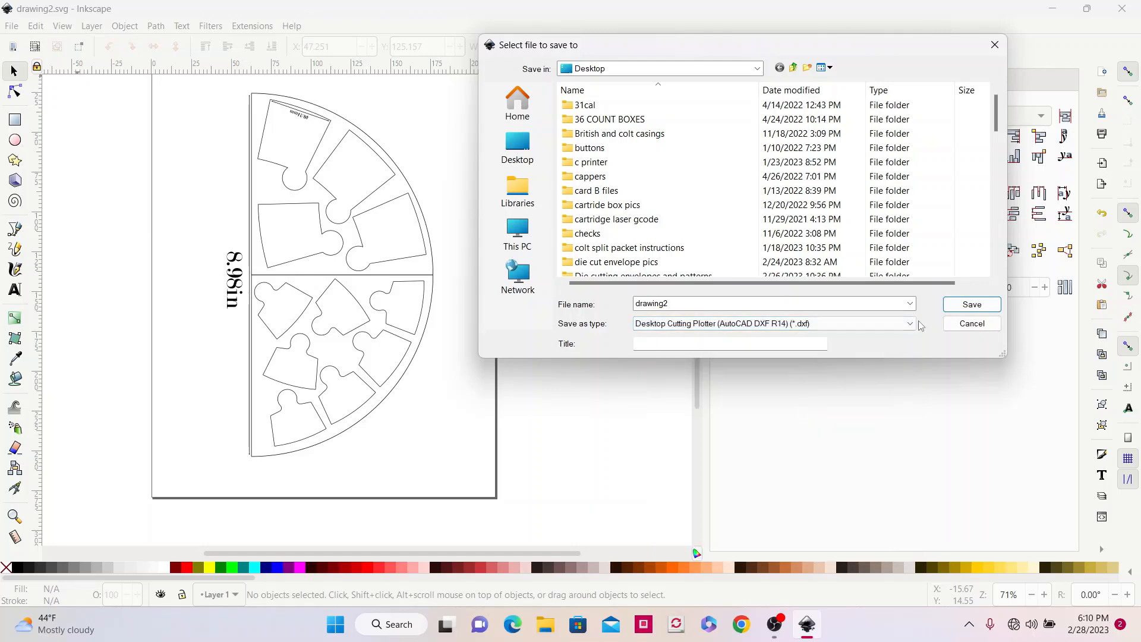
click(975, 309)
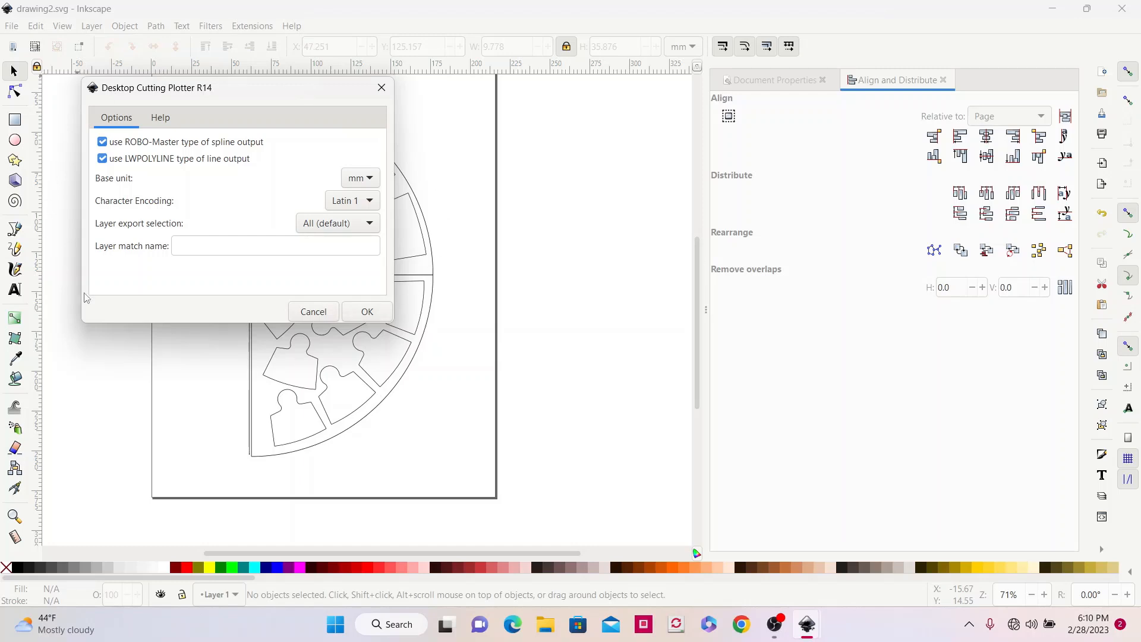
click(368, 313)
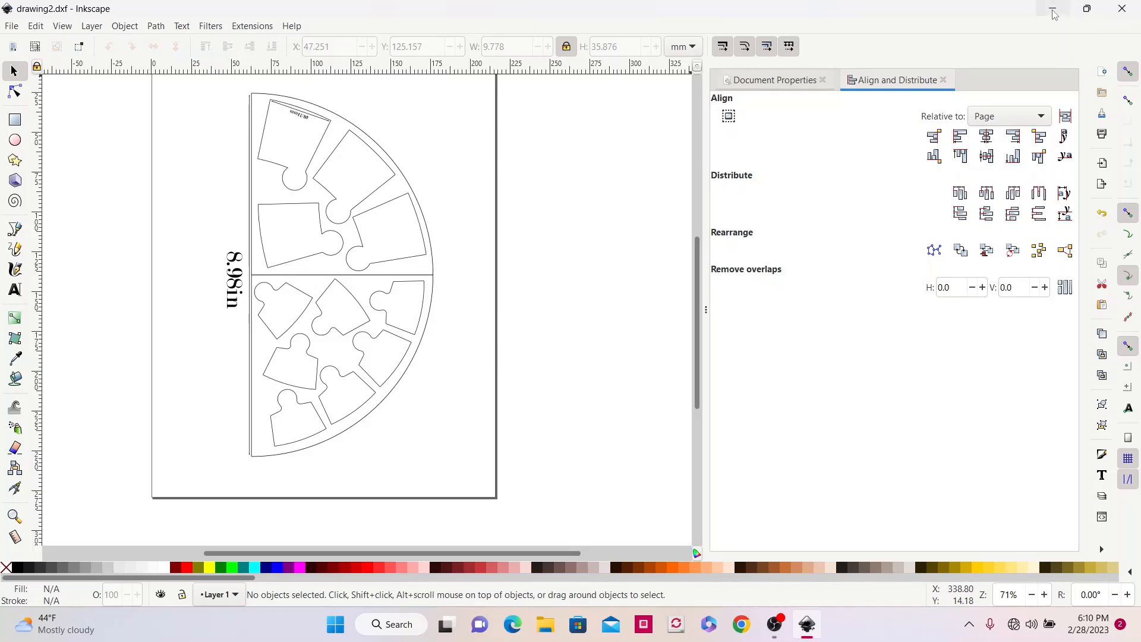
Step: Close Inkscape and place the drawing2 SVG and DXF files side by side in the desktop's open middle area
click(1124, 10)
click(493, 367)
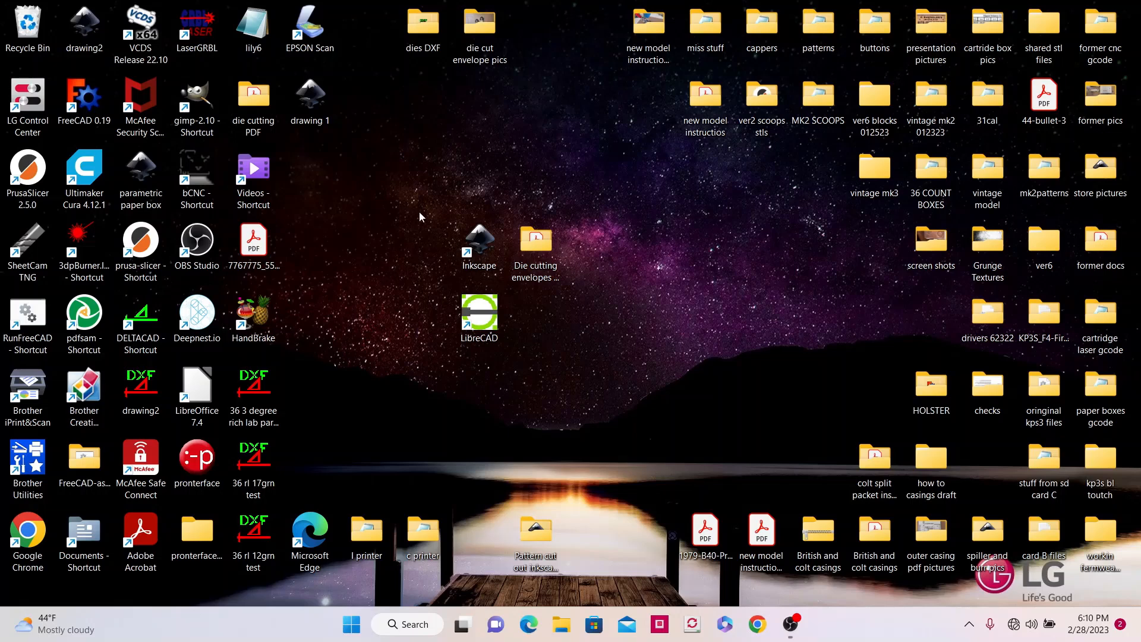
drag(88, 26, 378, 178)
drag(523, 172, 618, 189)
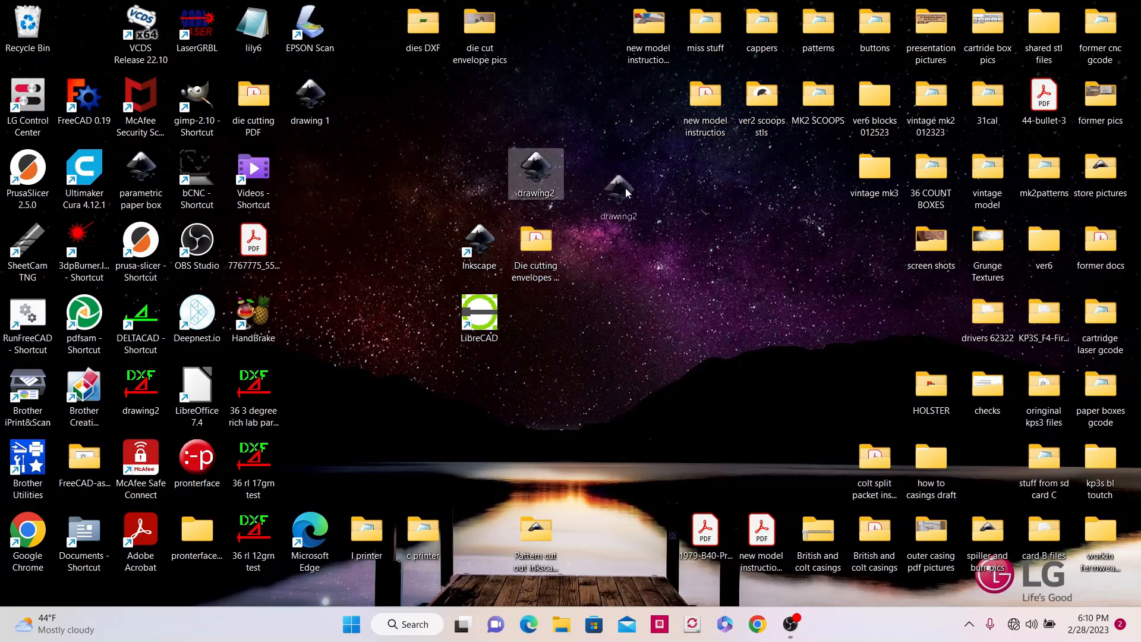
drag(690, 216, 691, 216)
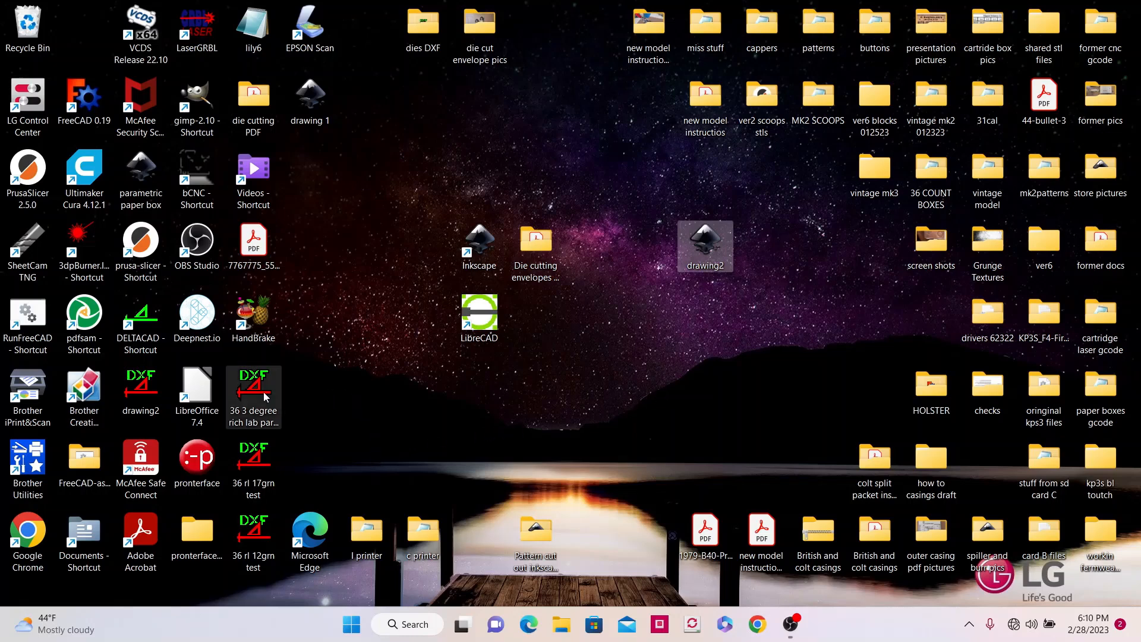
drag(140, 389, 628, 254)
drag(630, 245, 635, 246)
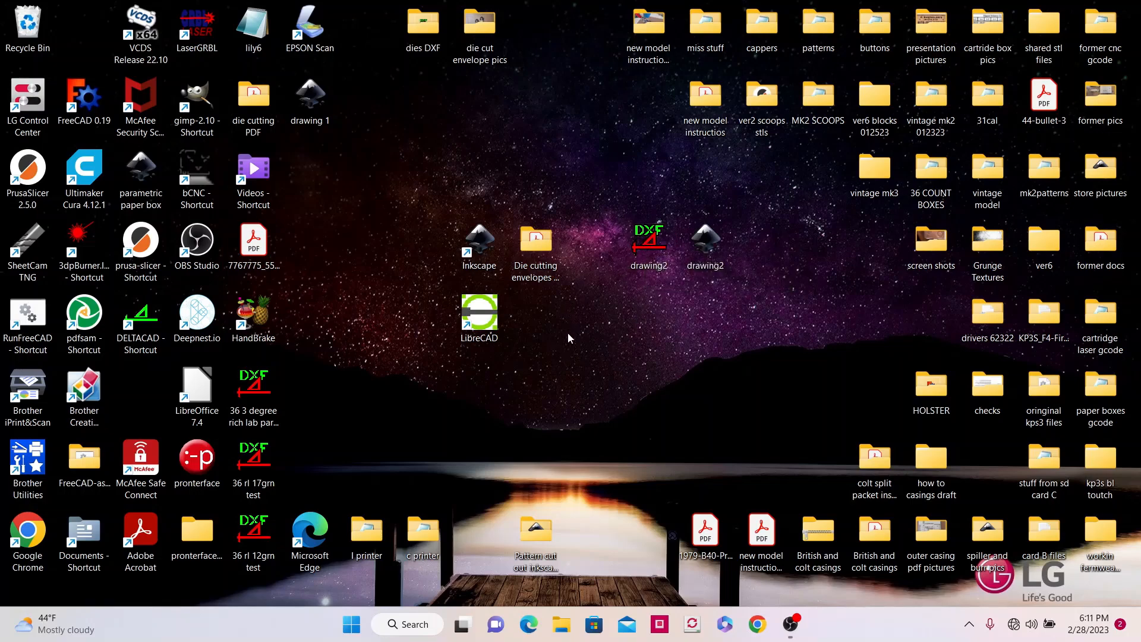
Step: Switch to LibreCAD and open the drawing2 DXF file from the Desktop
double_click(486, 316)
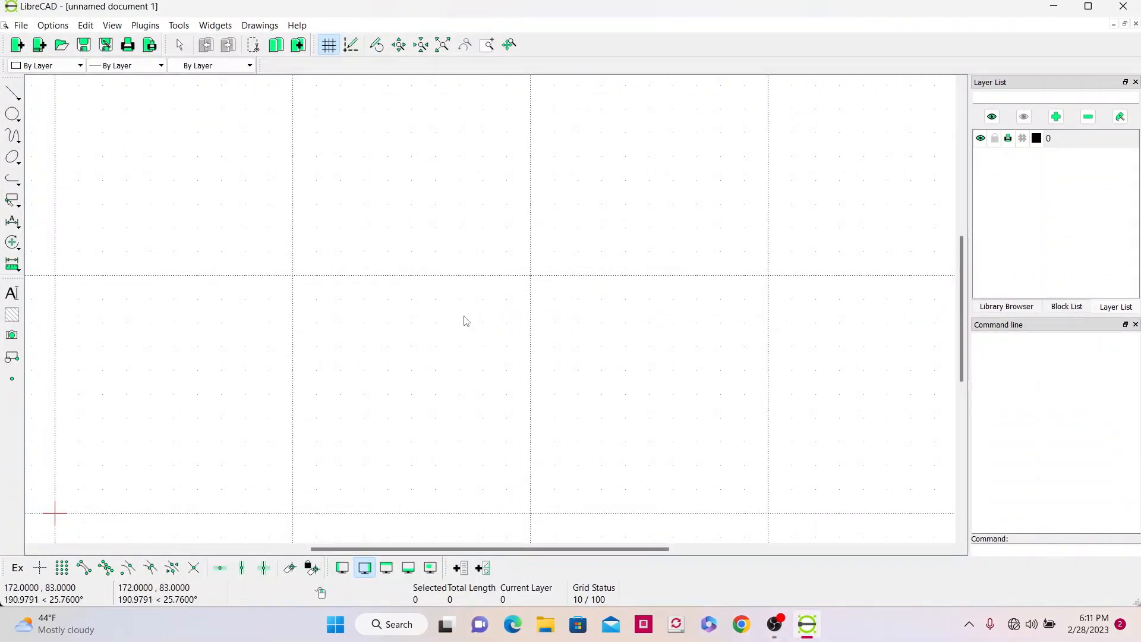
click(62, 49)
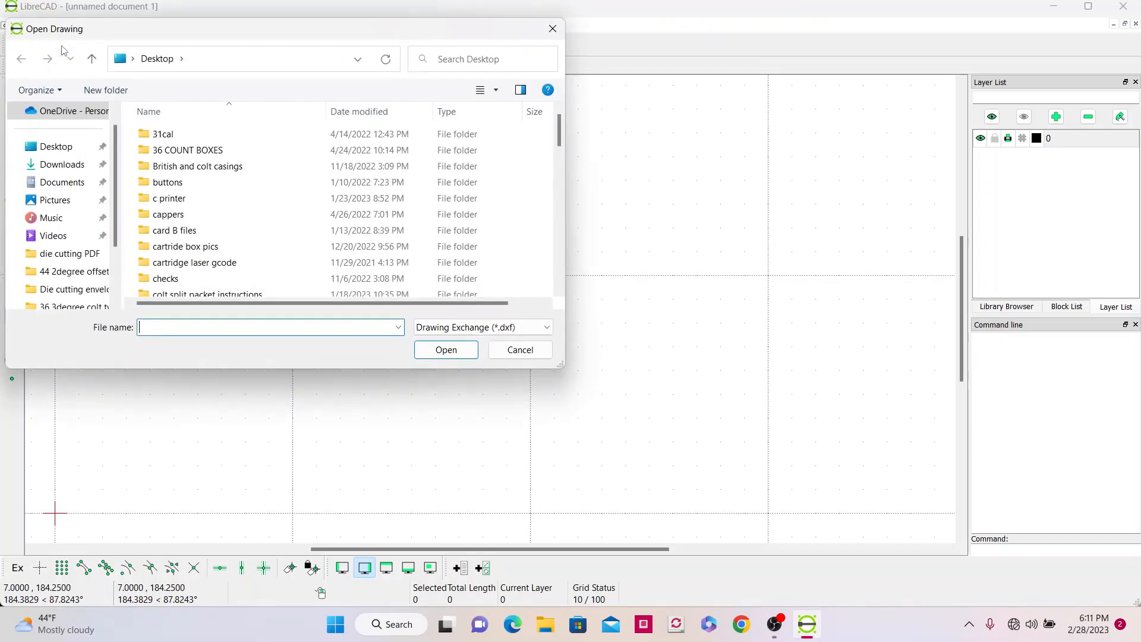
scroll(220, 195, down, 15)
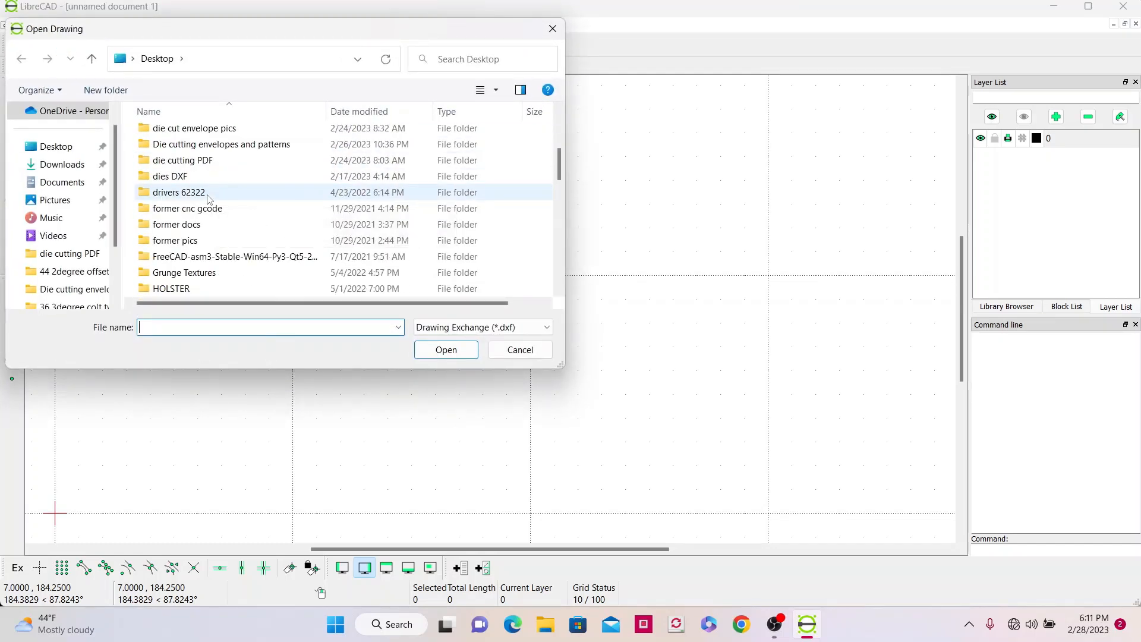
scroll(208, 197, down, 3)
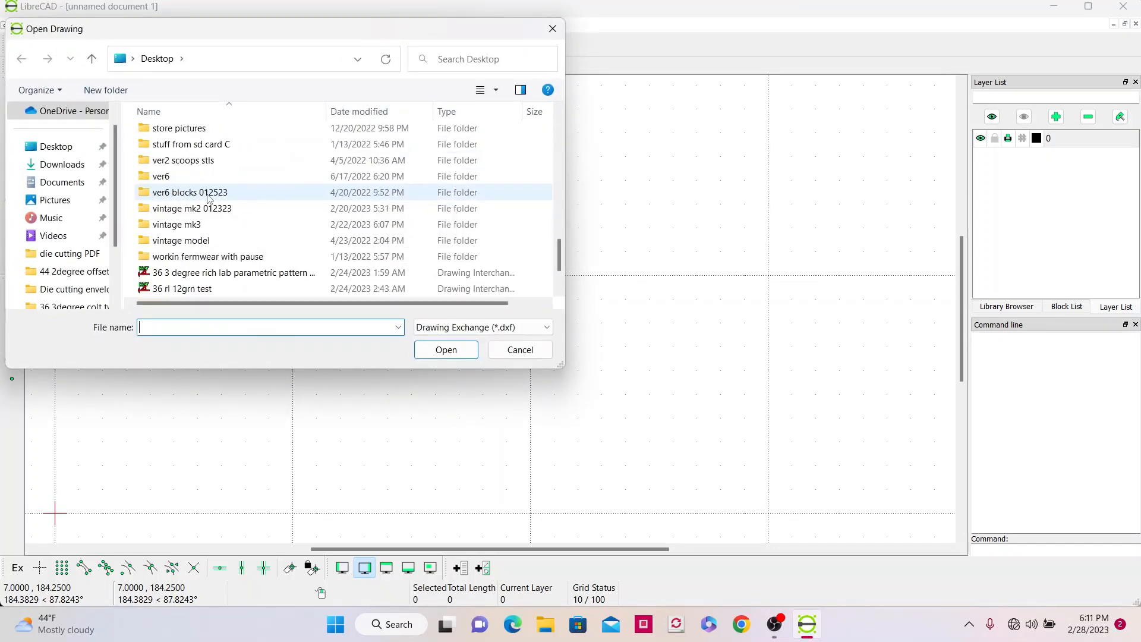
scroll(208, 198, down, 2)
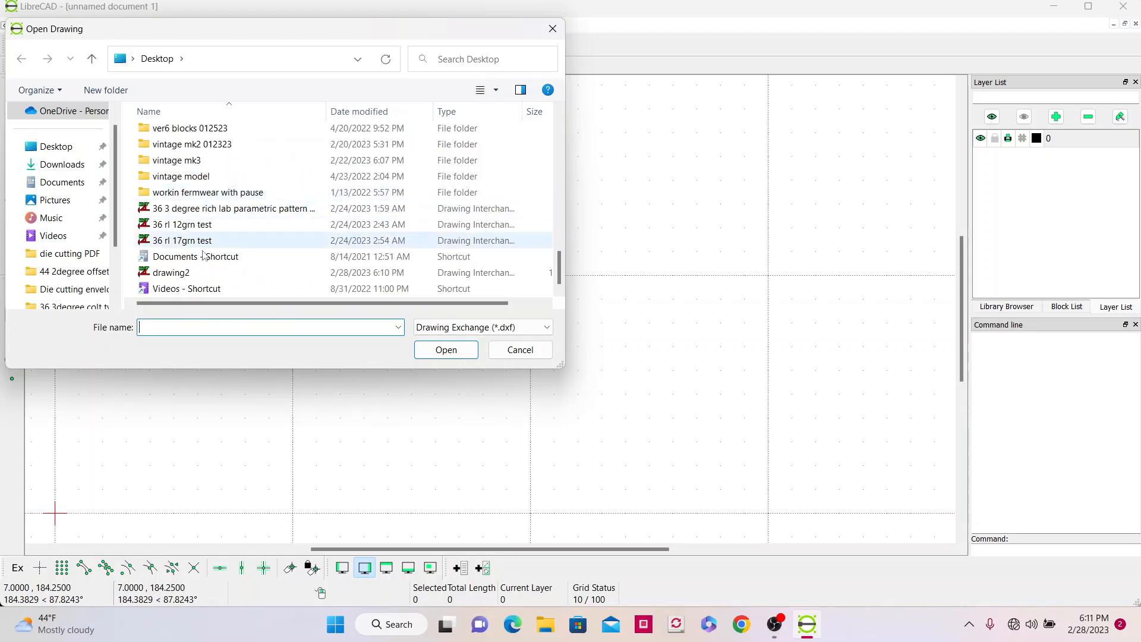
click(189, 275)
click(446, 349)
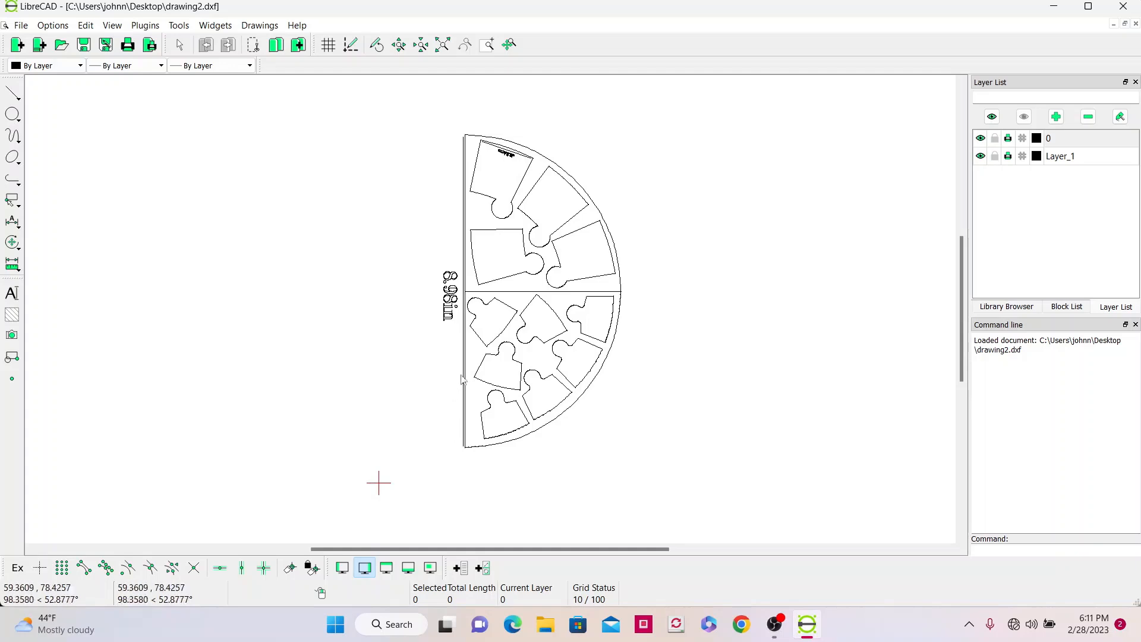
Step: Inspect the half-circle layout's pattern outlines and dimension text up close, and close LibreCAD without saving
scroll(466, 374, down, 3)
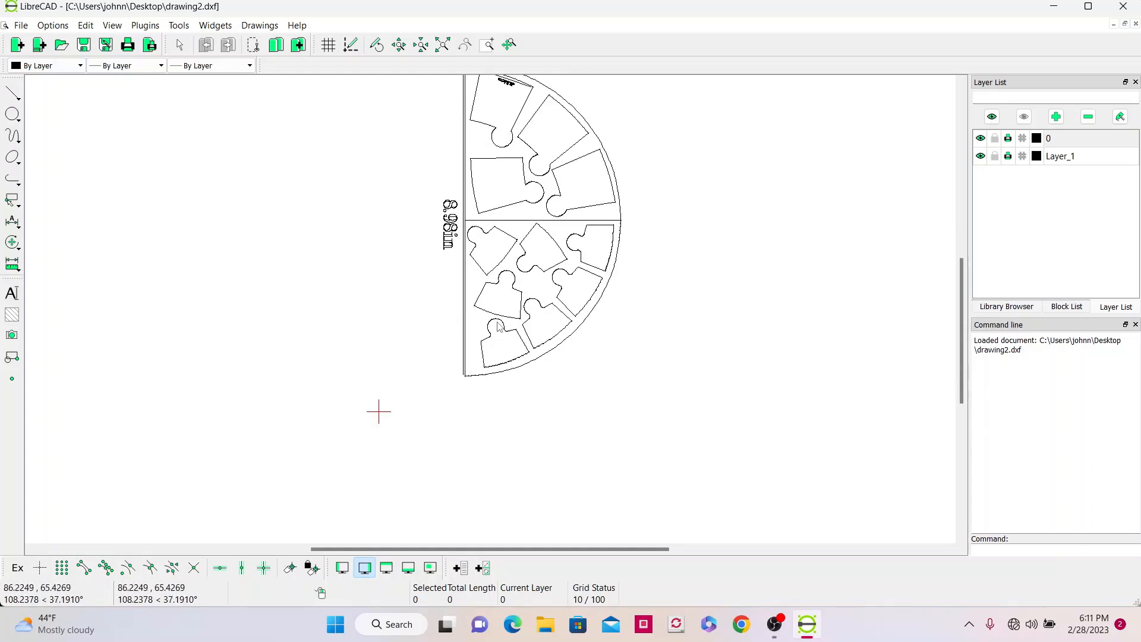
scroll(498, 326, up, 1)
scroll(498, 326, up, 3)
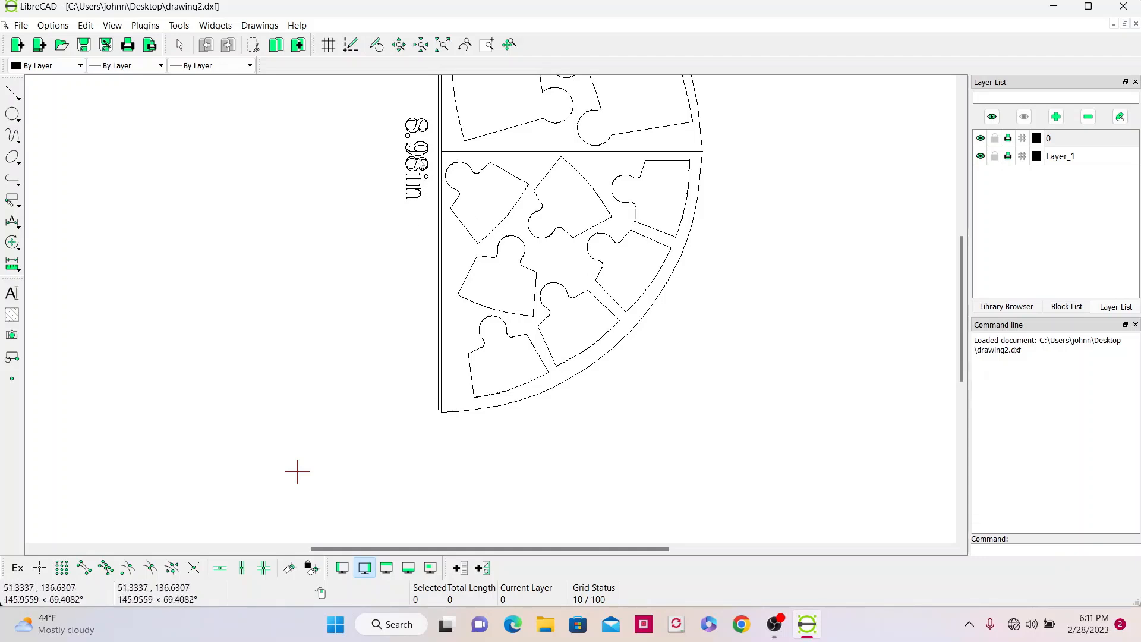
scroll(422, 148, up, 1)
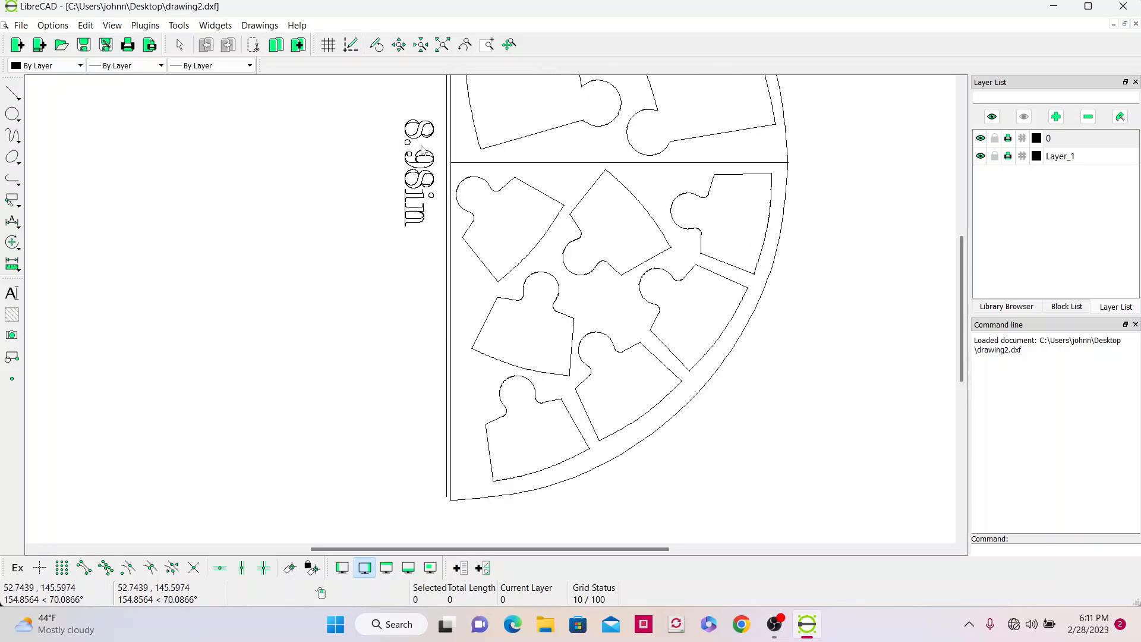
scroll(423, 150, down, 4)
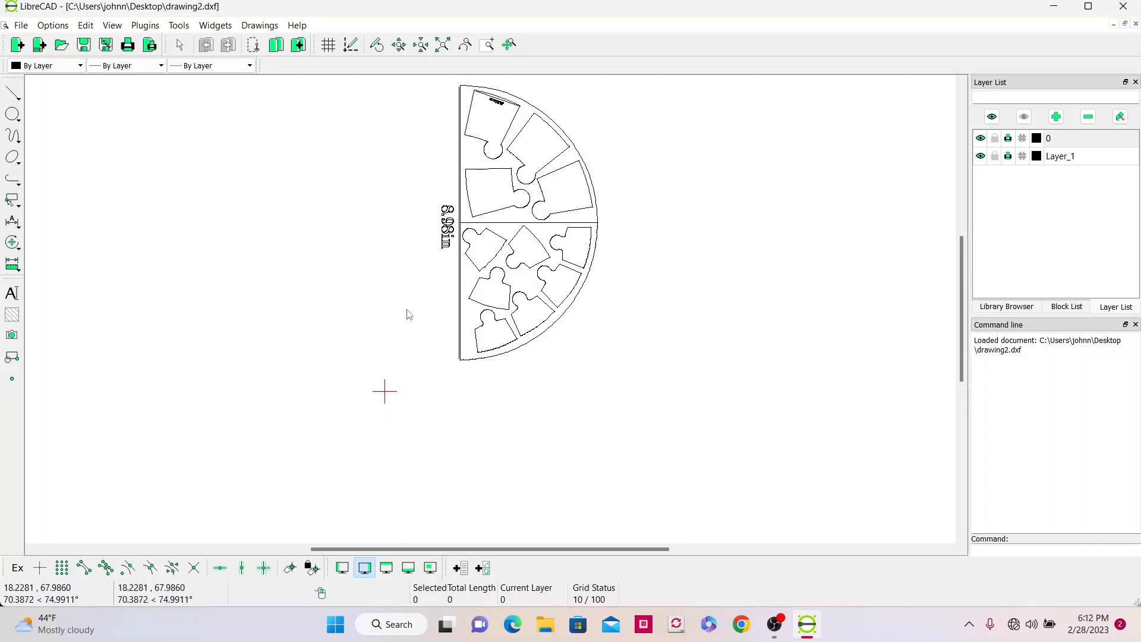
click(1136, 8)
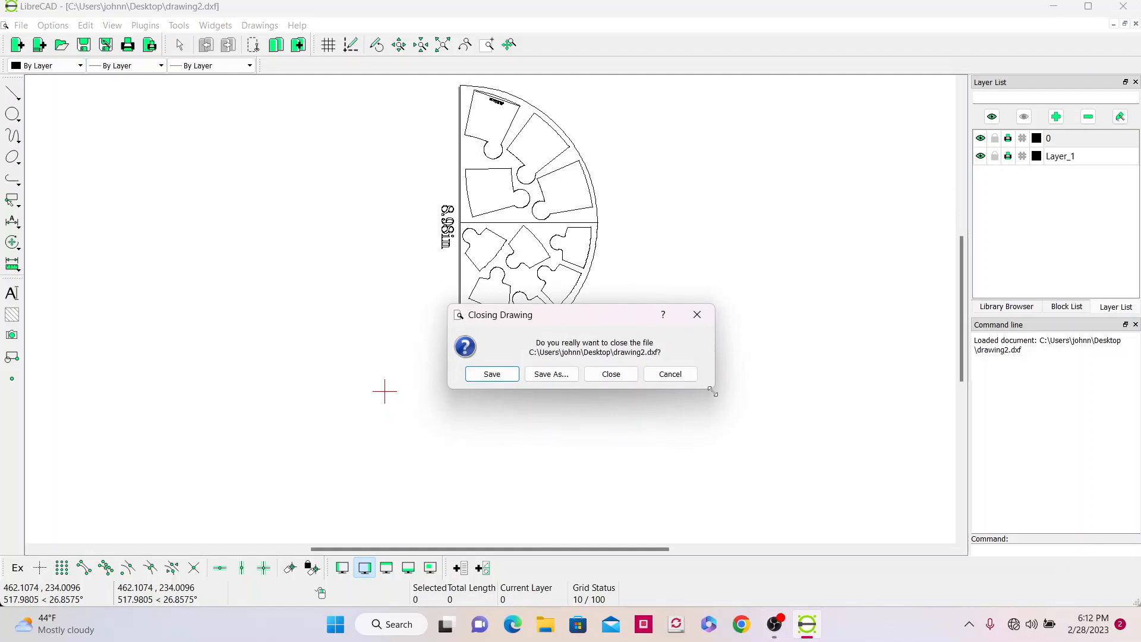
click(668, 377)
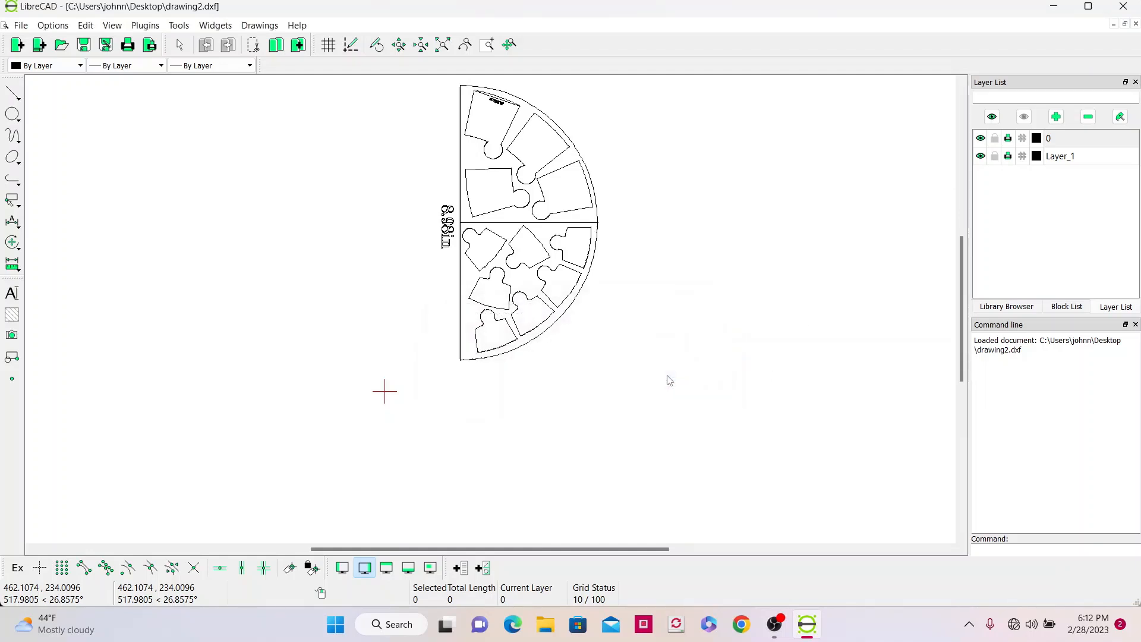
click(1137, 7)
click(594, 374)
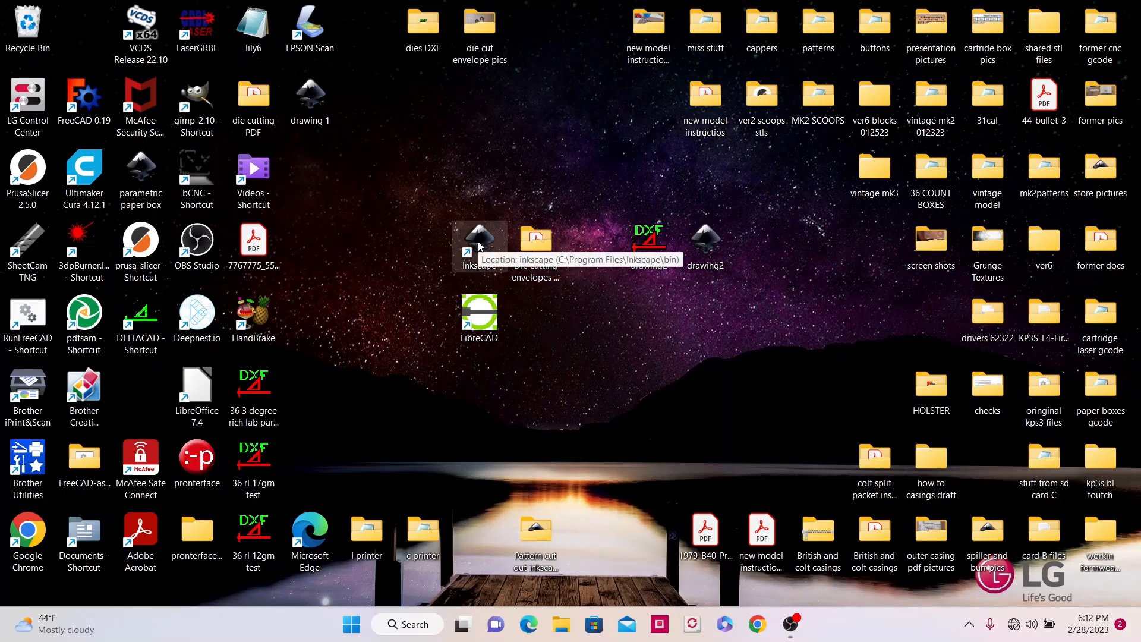
Step: Start a new document in Inkscape with the US Letter 8.5 x 11.0 in page size and bring back the alignment options
double_click(474, 266)
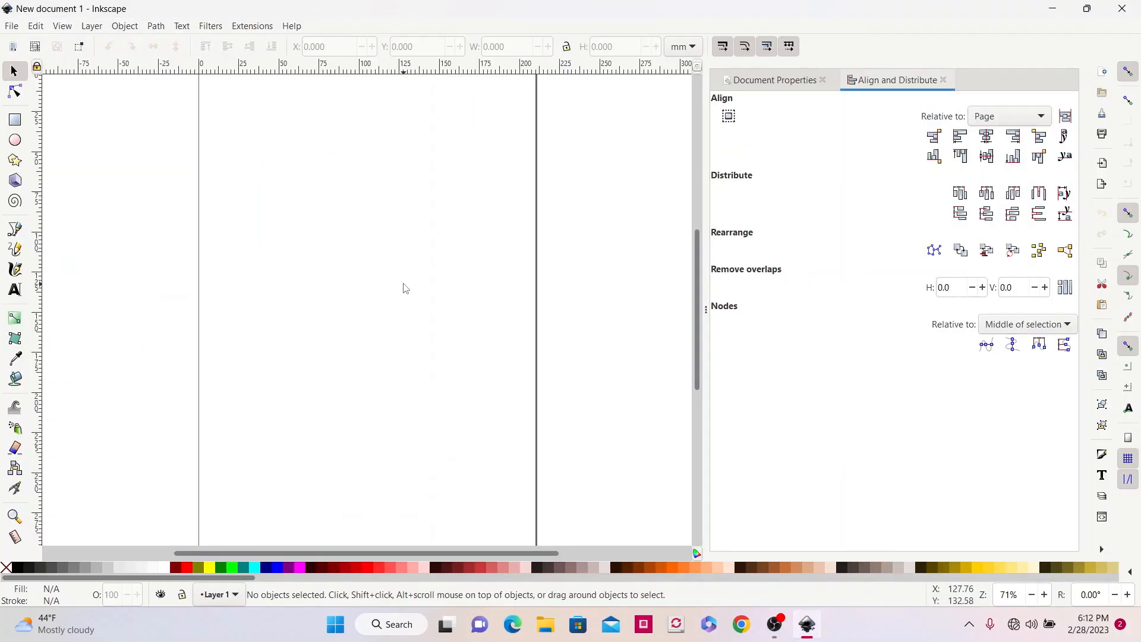
scroll(392, 266, up, 1)
scroll(392, 267, down, 2)
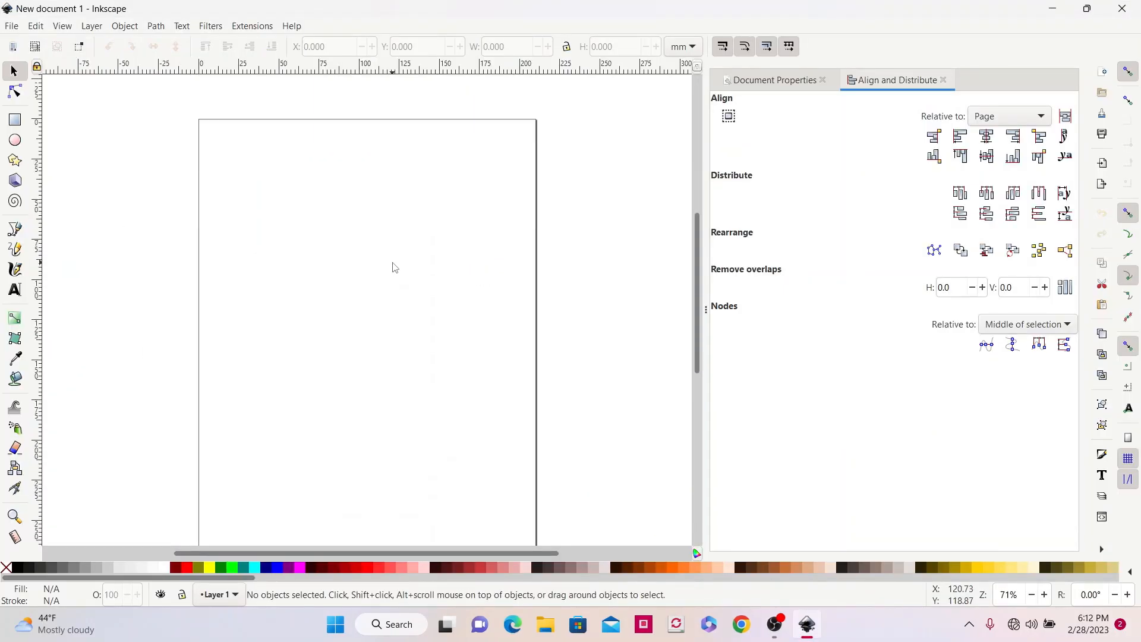
click(792, 77)
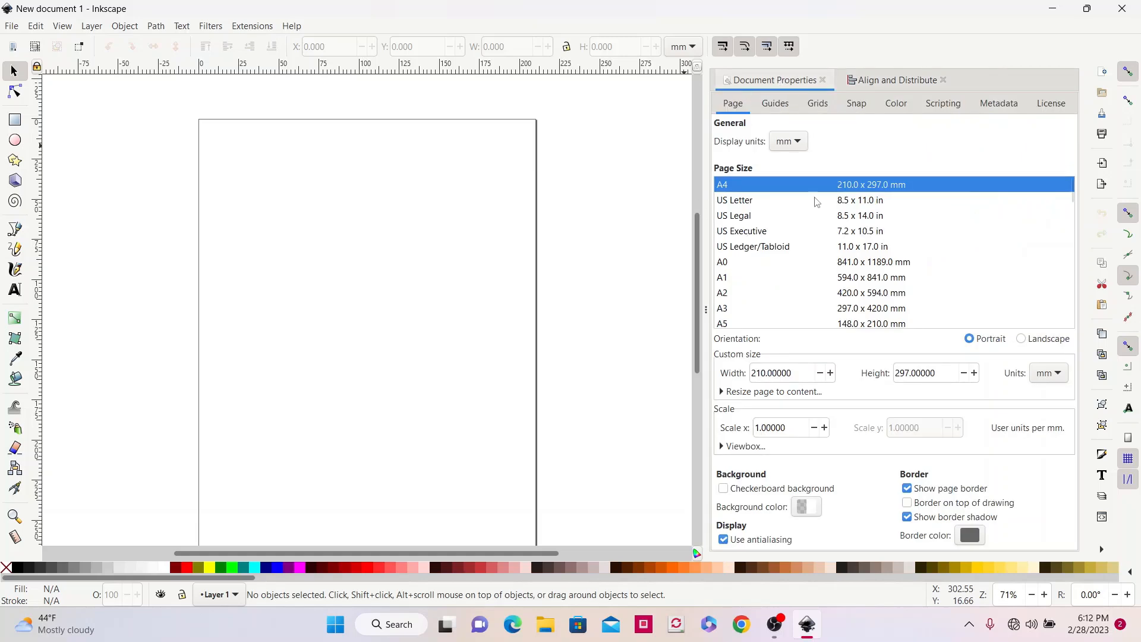
click(860, 202)
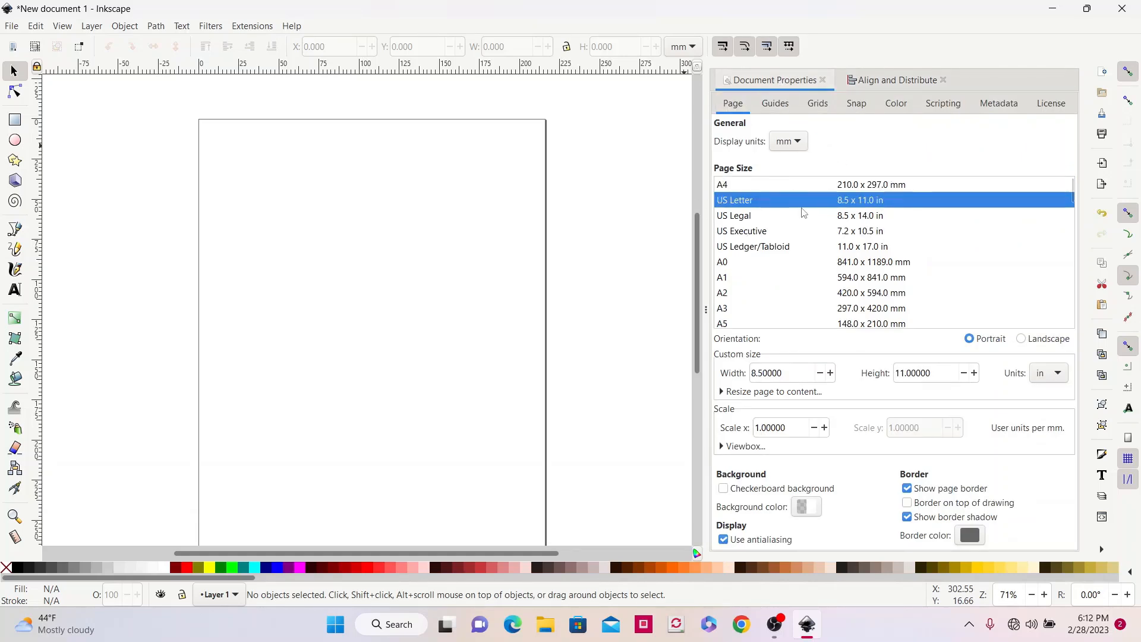
click(896, 81)
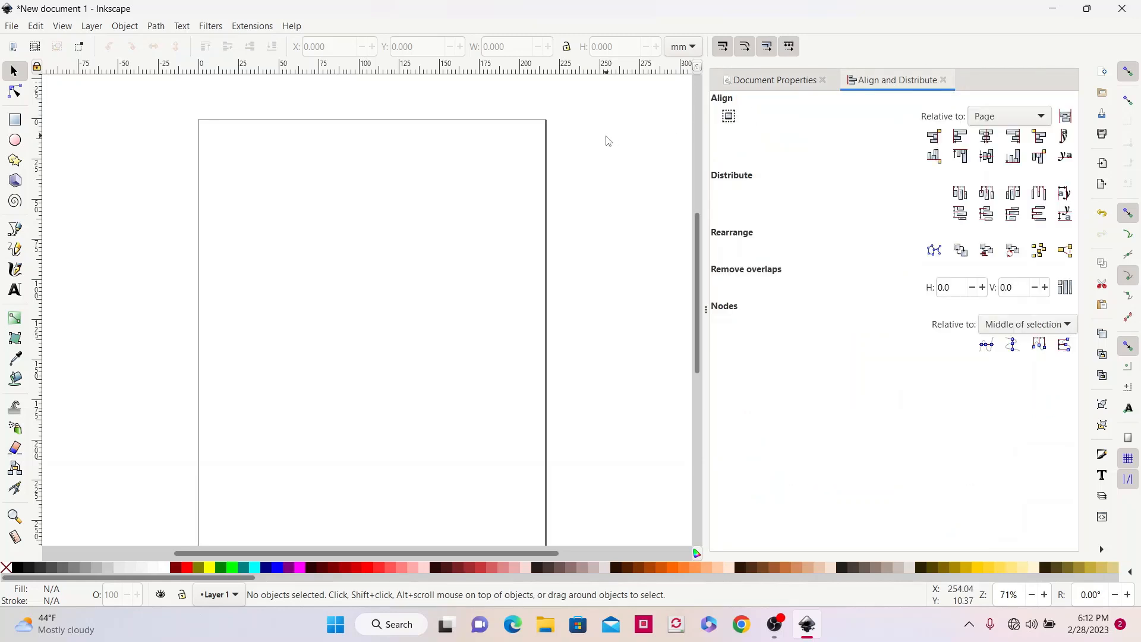
Step: Draw a rectangle about 171 by 101 mm across the upper part of the page
scroll(499, 175, down, 3)
scroll(496, 175, up, 3)
click(17, 121)
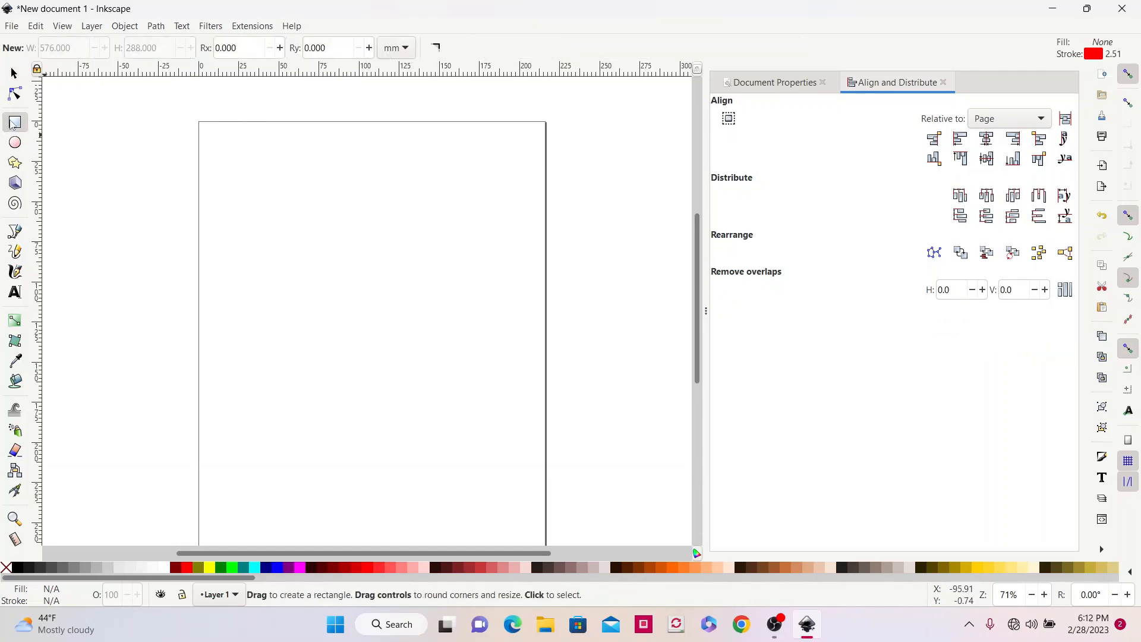
mouse_move(241, 162)
mouse_down()
mouse_move(256, 202)
mouse_move(381, 330)
mouse_move(515, 324)
mouse_up()
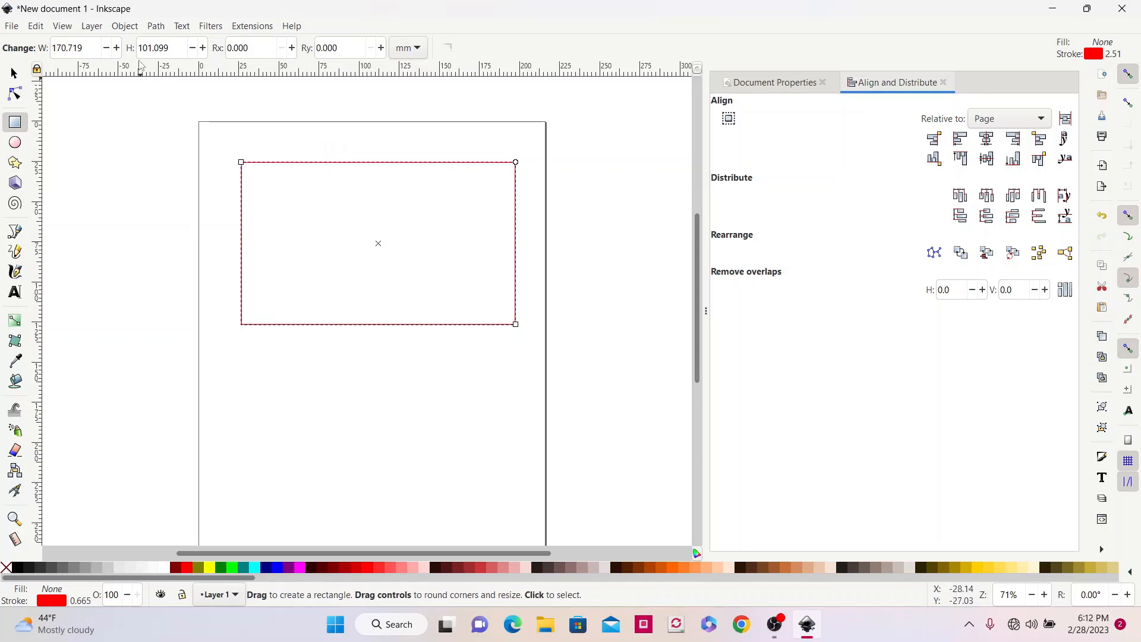
Step: Set the rectangle's width to 6 in and its height to 76.2 mm
click(85, 48)
key(BackSpace)
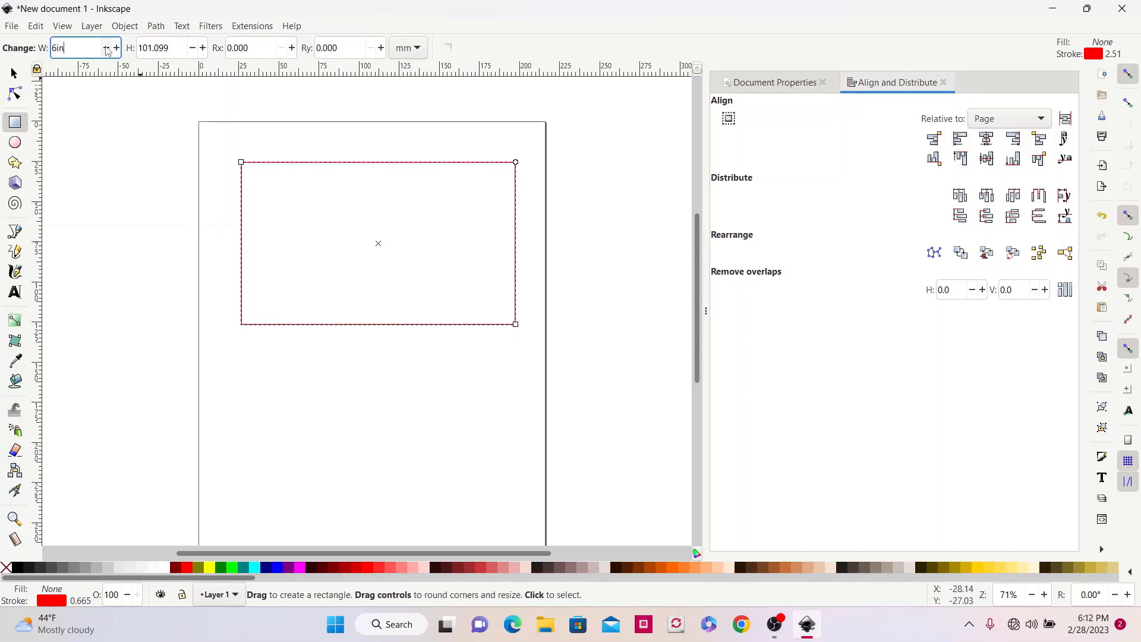
key(Return)
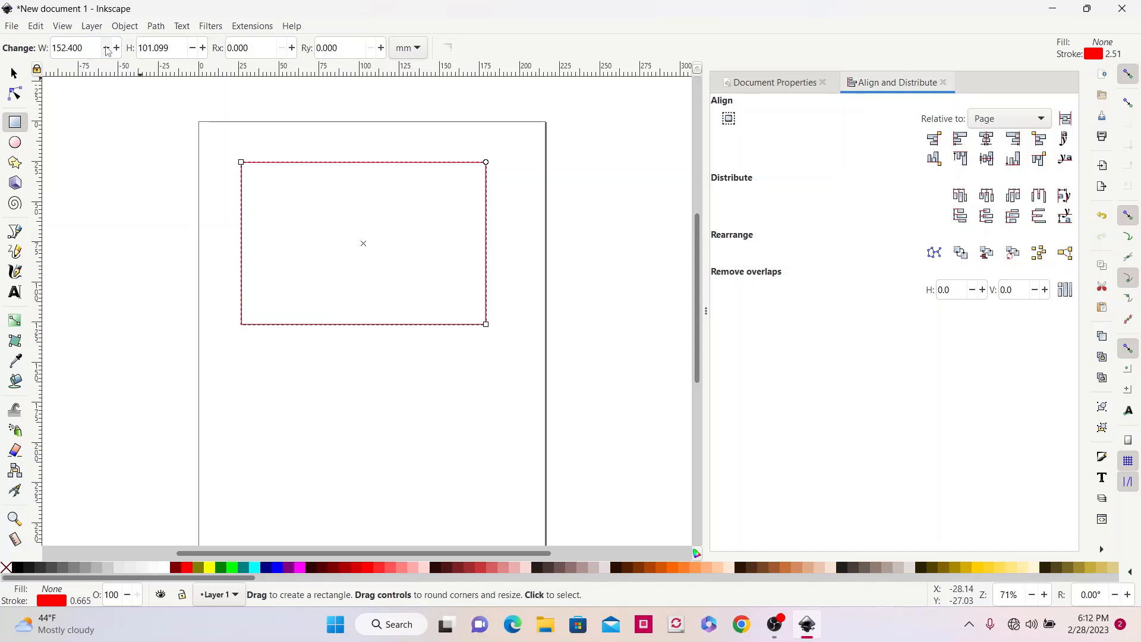
click(173, 48)
key(BackSpace)
key(BackSpace)
key(BackSpace)
key(Return)
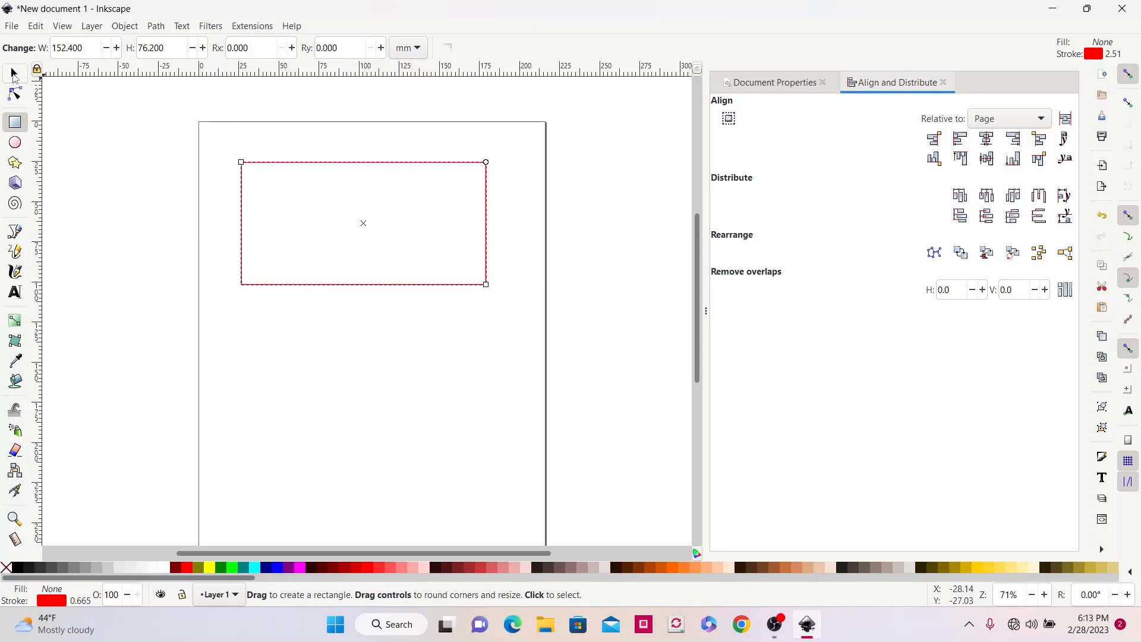
Step: Move the rectangle within the upper part of the page to X about 32 mm and Y about 25 mm
click(14, 73)
drag(413, 161, 415, 180)
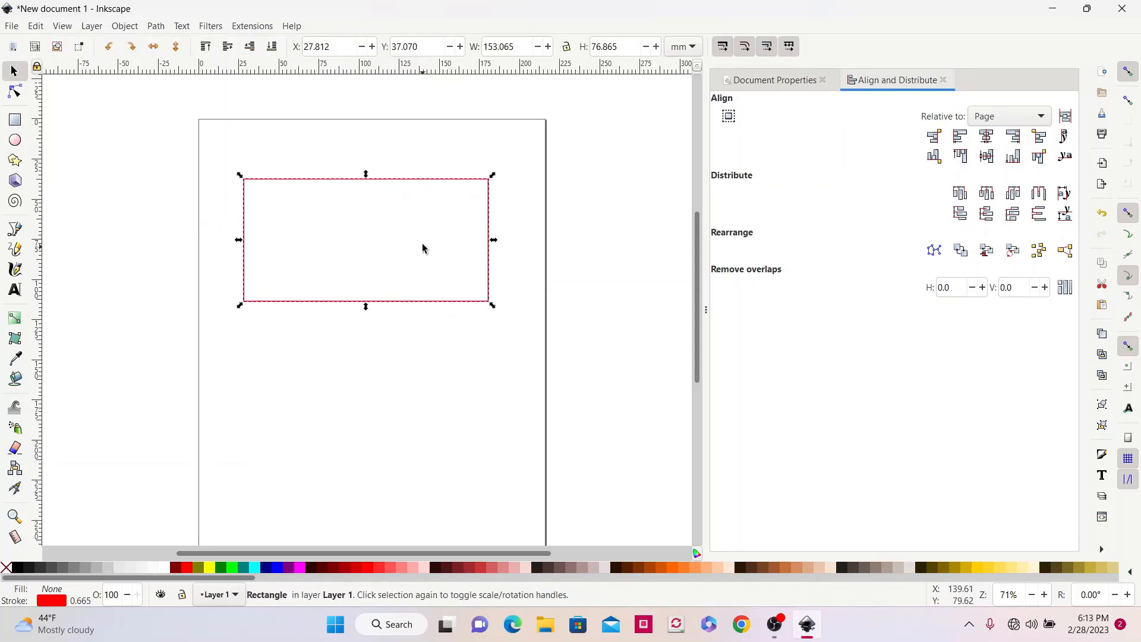
scroll(422, 226, down, 4)
scroll(406, 166, up, 6)
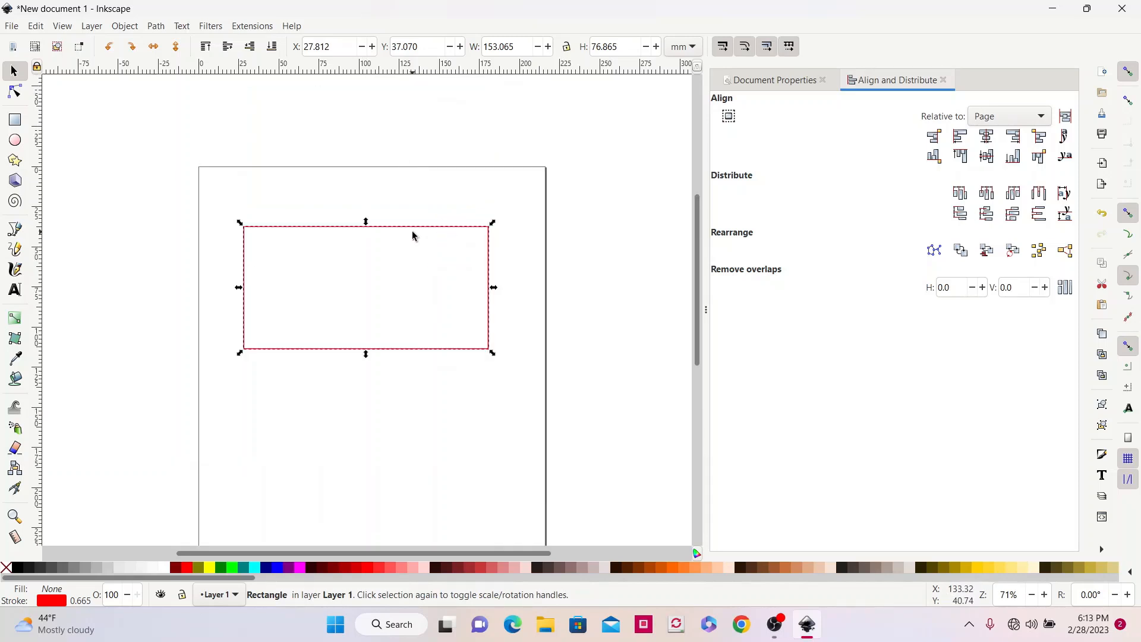
drag(419, 229, 425, 205)
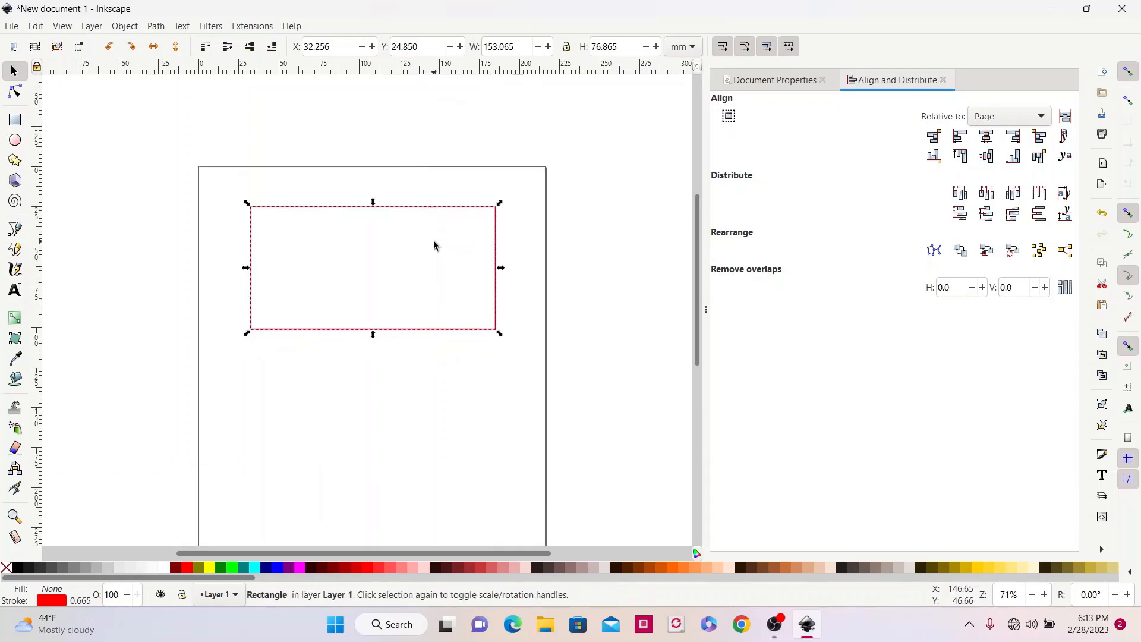
click(549, 231)
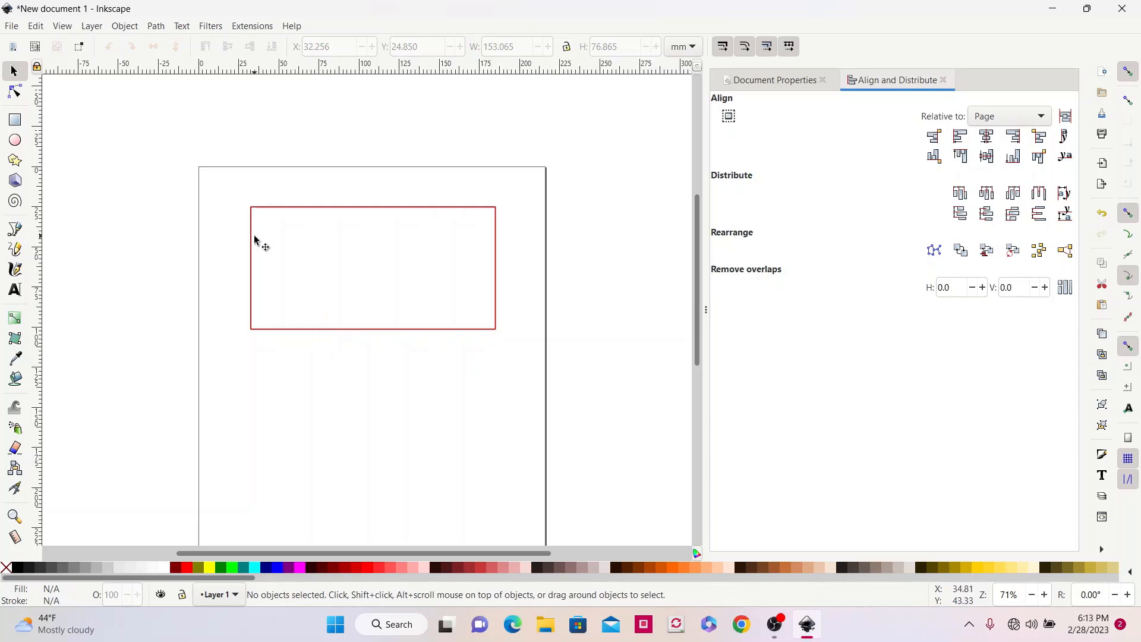
Step: Import the 44 2 degree colt type 34mm DXF from the 44cal 2 degree patterns folder with a manual scale factor of 1.0
click(12, 26)
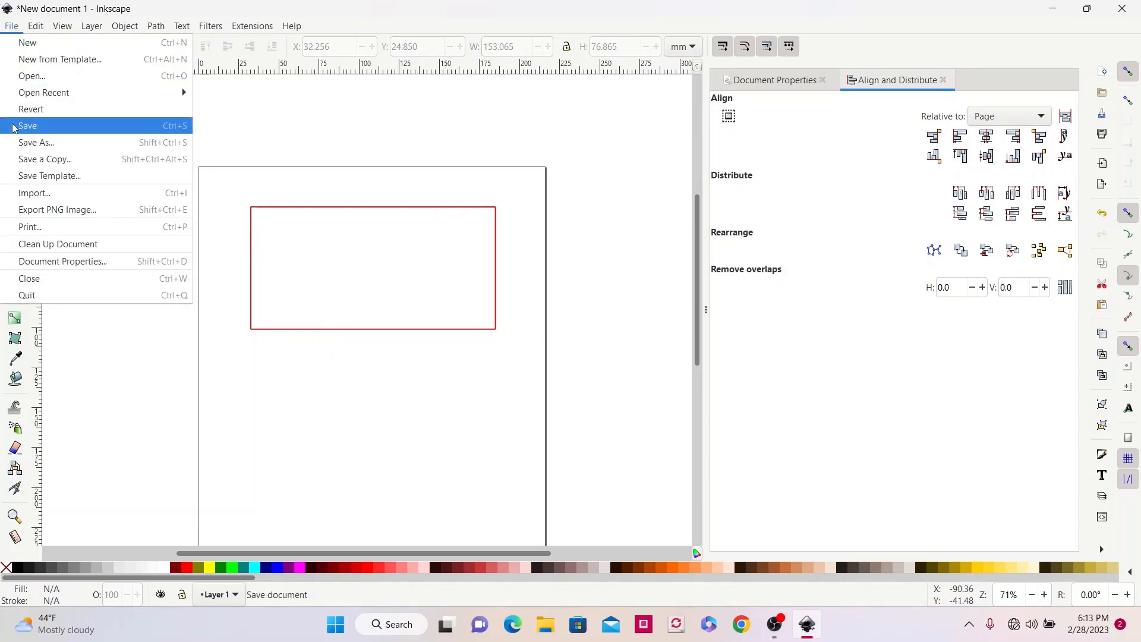
click(27, 193)
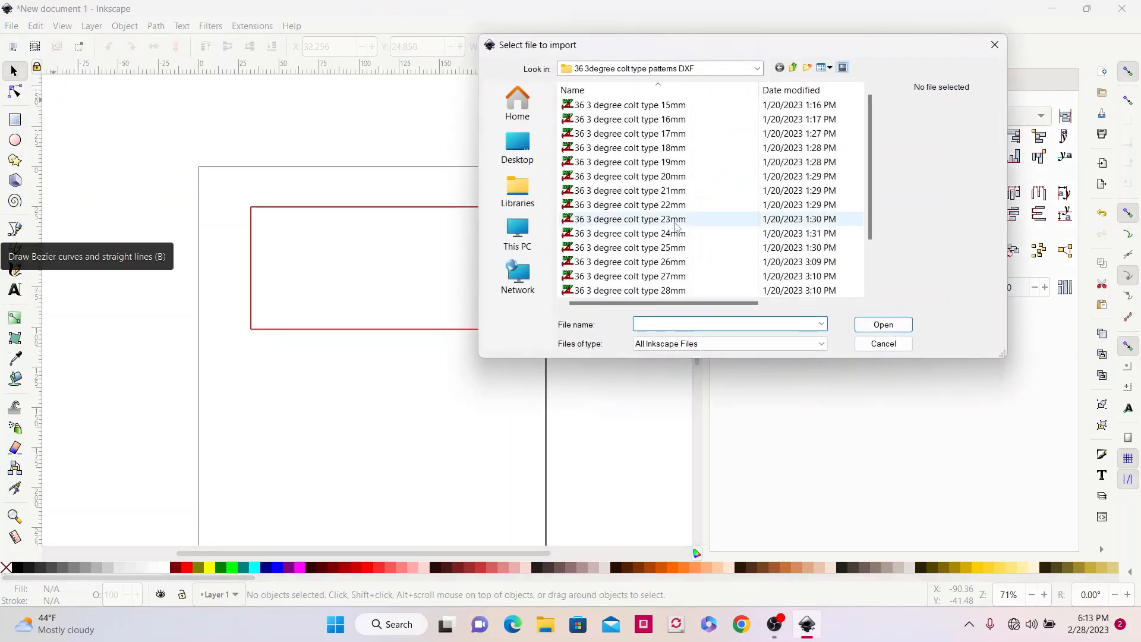
click(757, 68)
scroll(648, 119, up, 2)
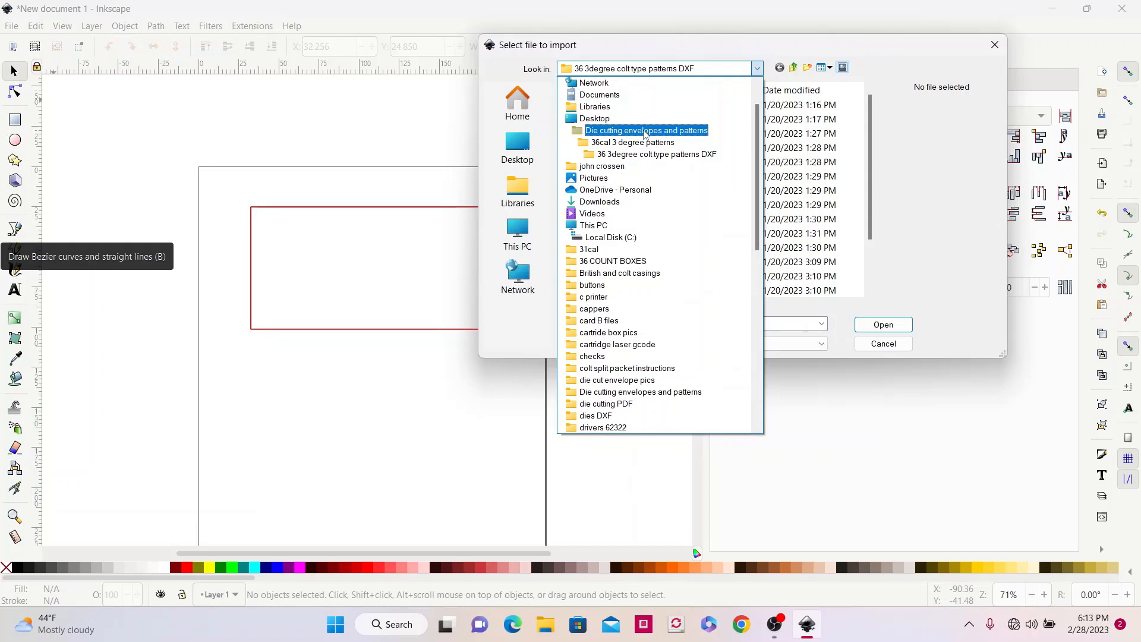
click(645, 131)
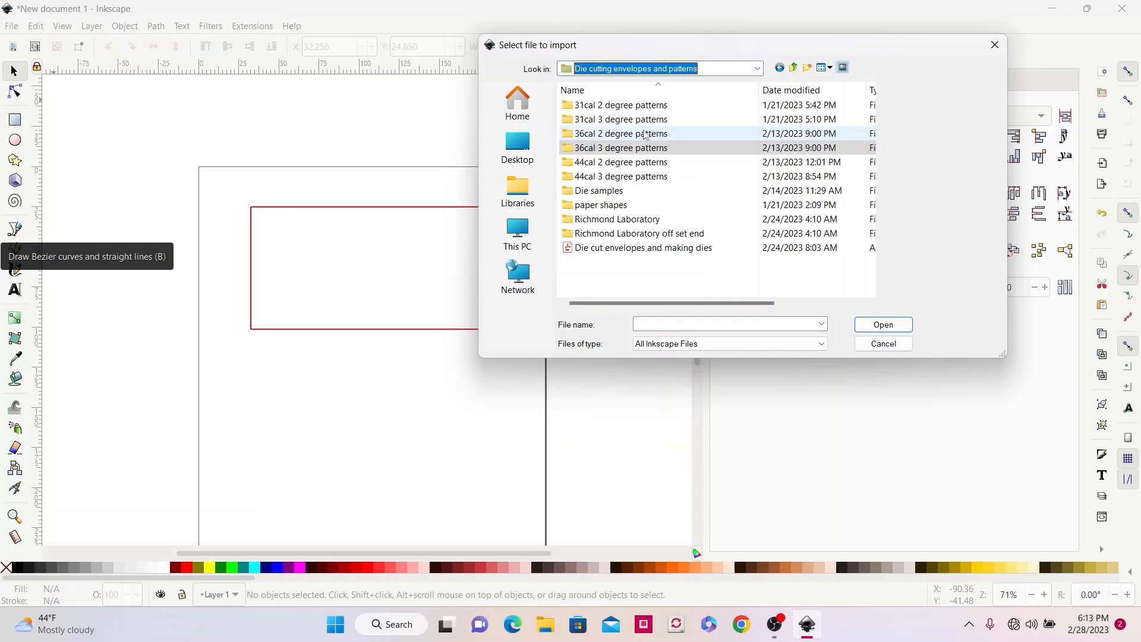
double_click(623, 165)
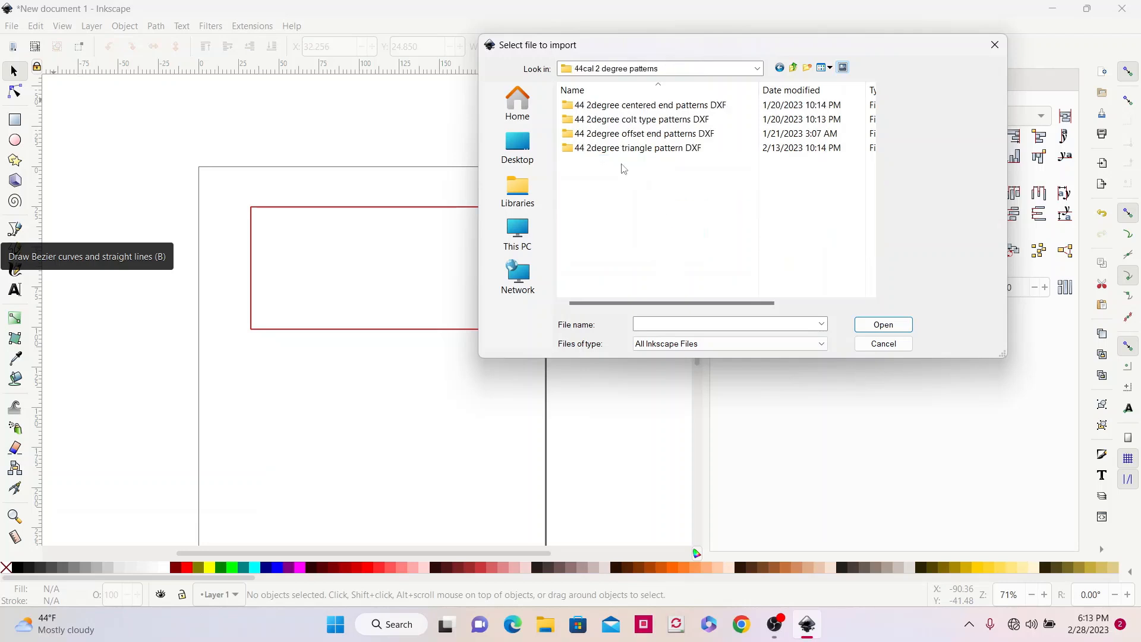
double_click(692, 121)
scroll(692, 122, down, 1)
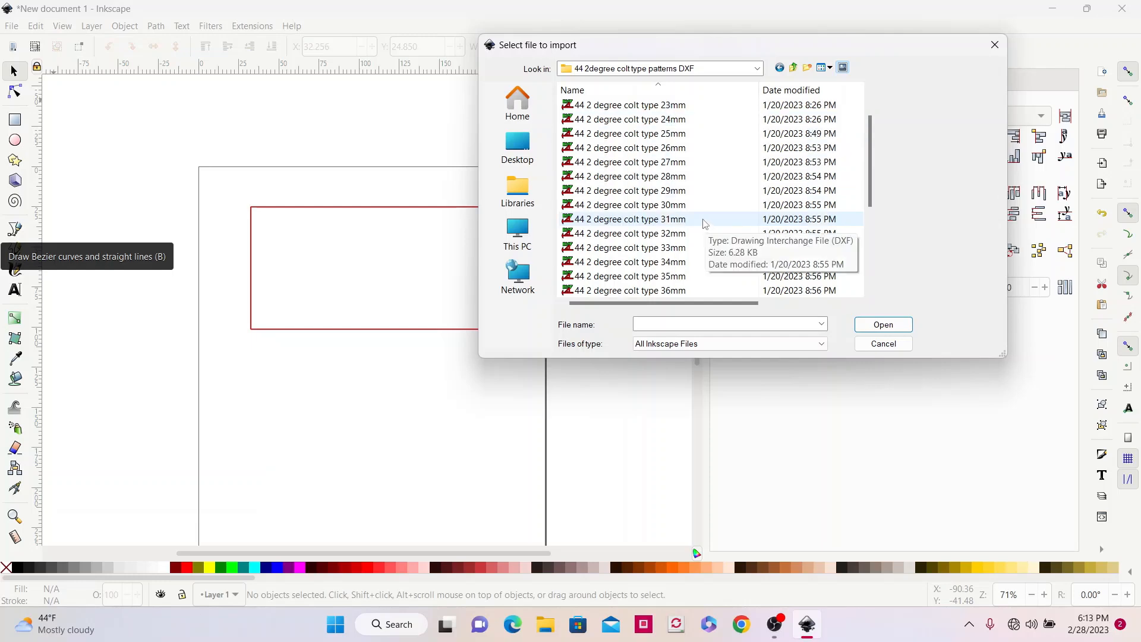
double_click(676, 262)
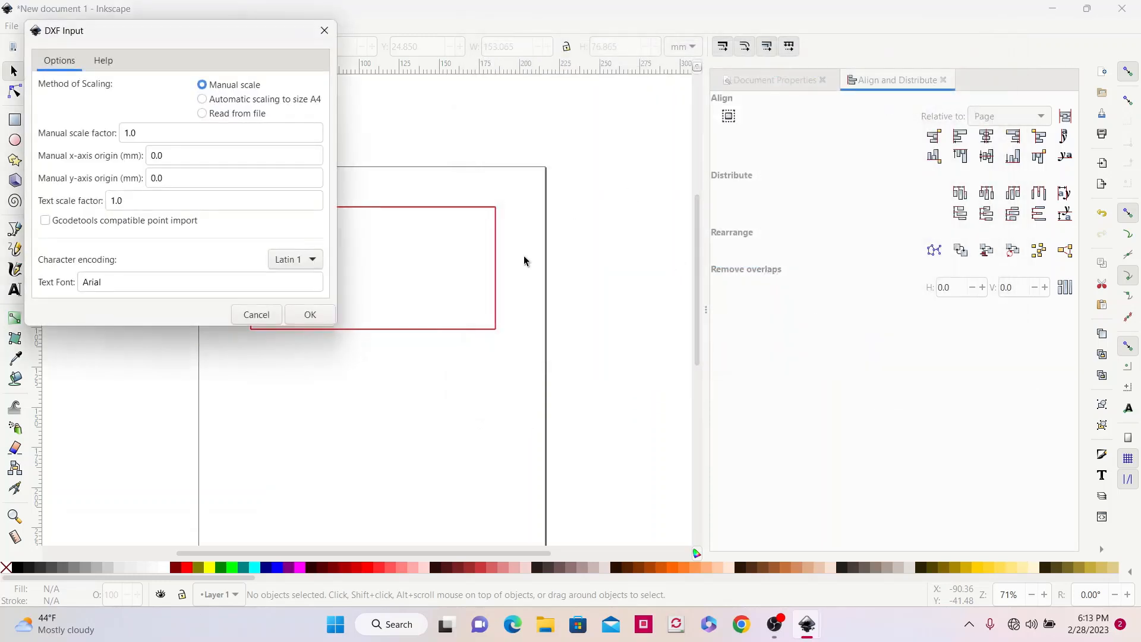
click(303, 322)
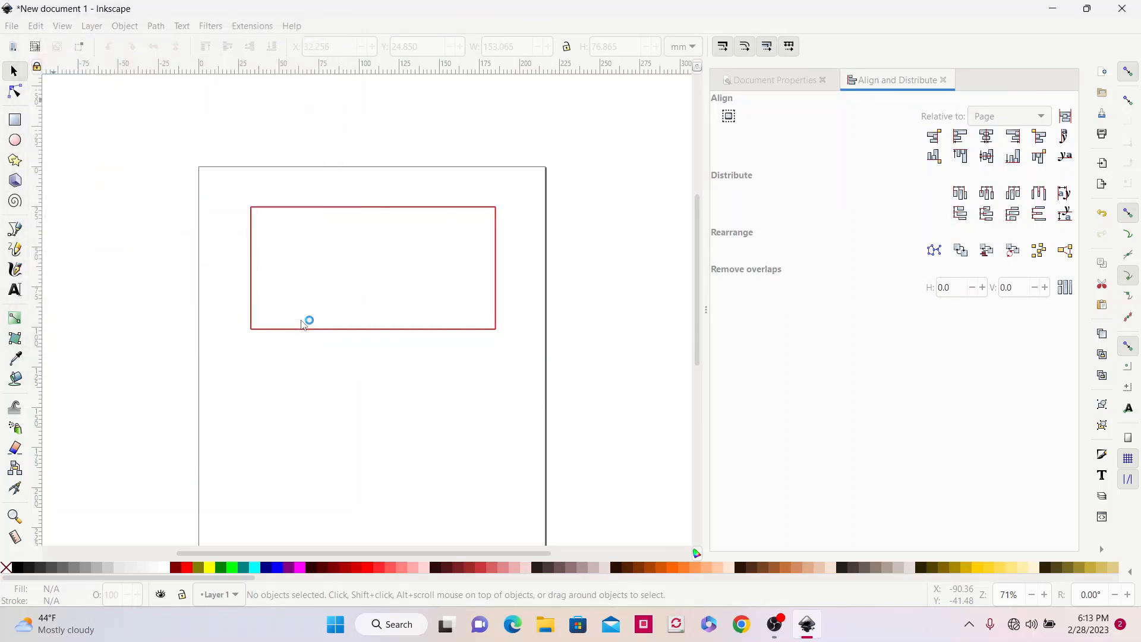
Step: Move the imported pattern inside the red rectangle near its left end and rotate it slightly counterclockwise until it stands upright
drag(671, 237, 306, 229)
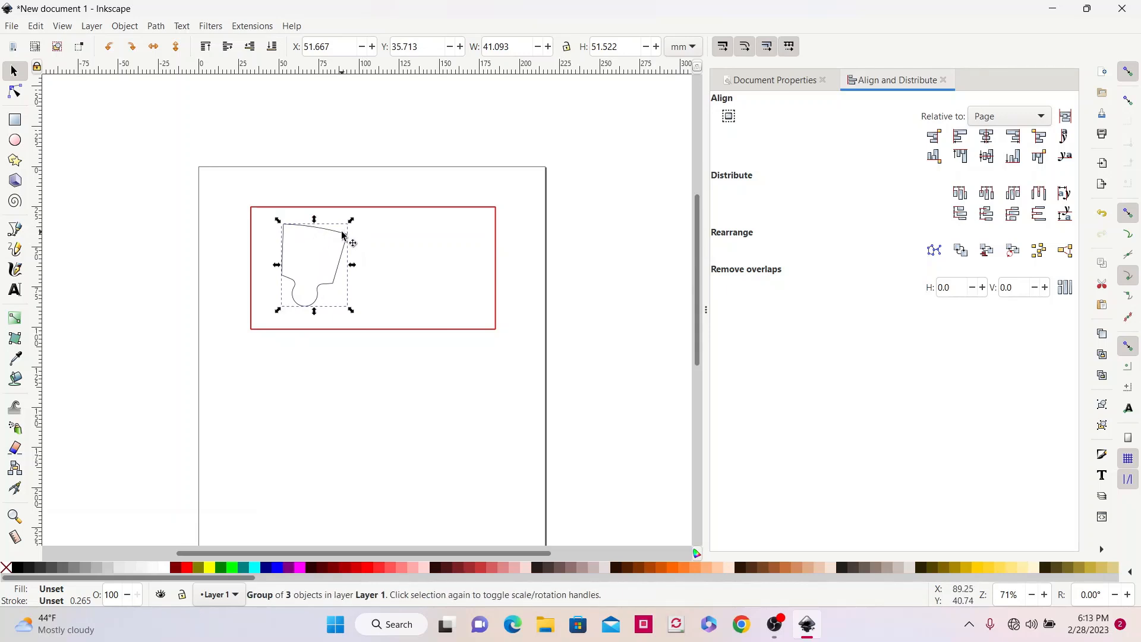
click(344, 236)
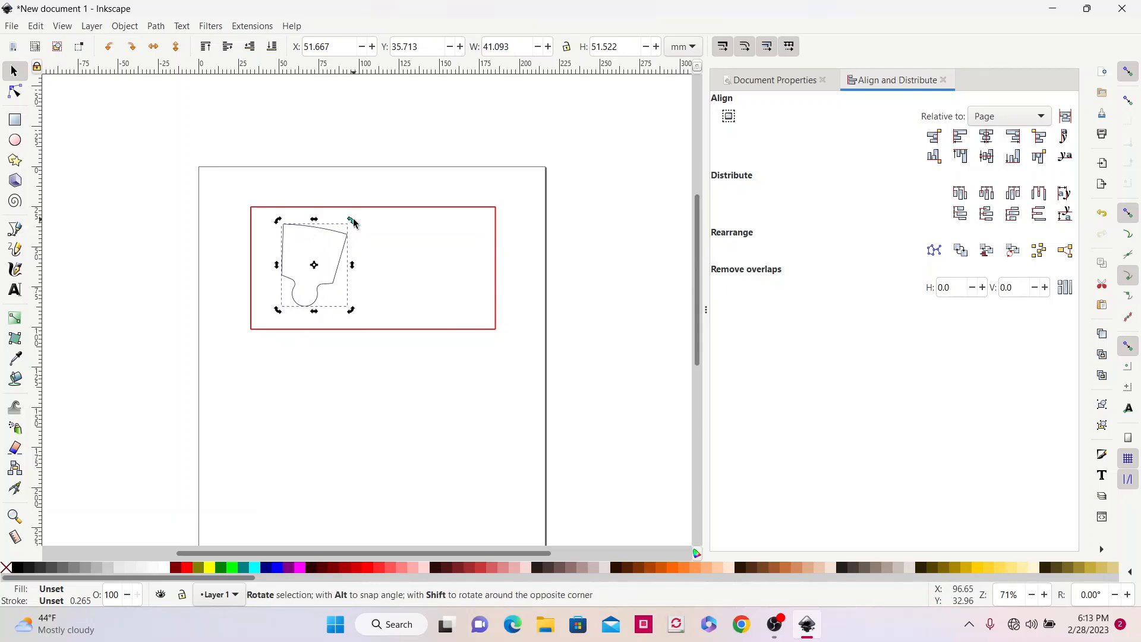
mouse_move(353, 219)
mouse_down()
mouse_move(348, 211)
mouse_move(326, 223)
mouse_move(334, 232)
mouse_up()
click(350, 244)
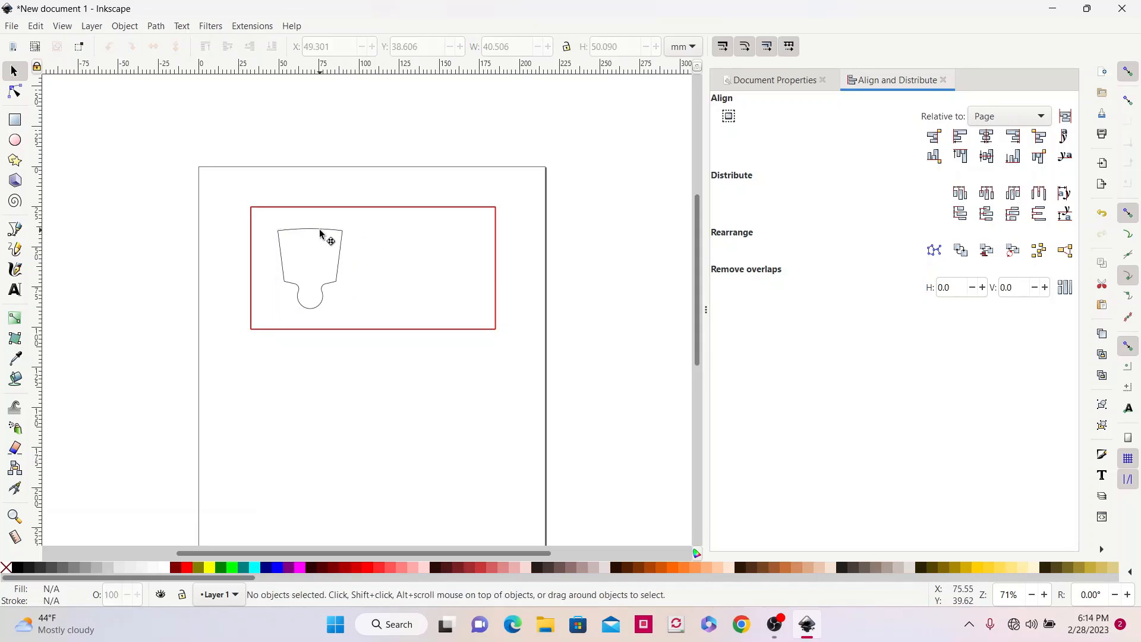
Step: Duplicate the pattern twice and place the copies edge to edge, forming a row of three inside the rectangle
click(326, 236)
right_click(321, 234)
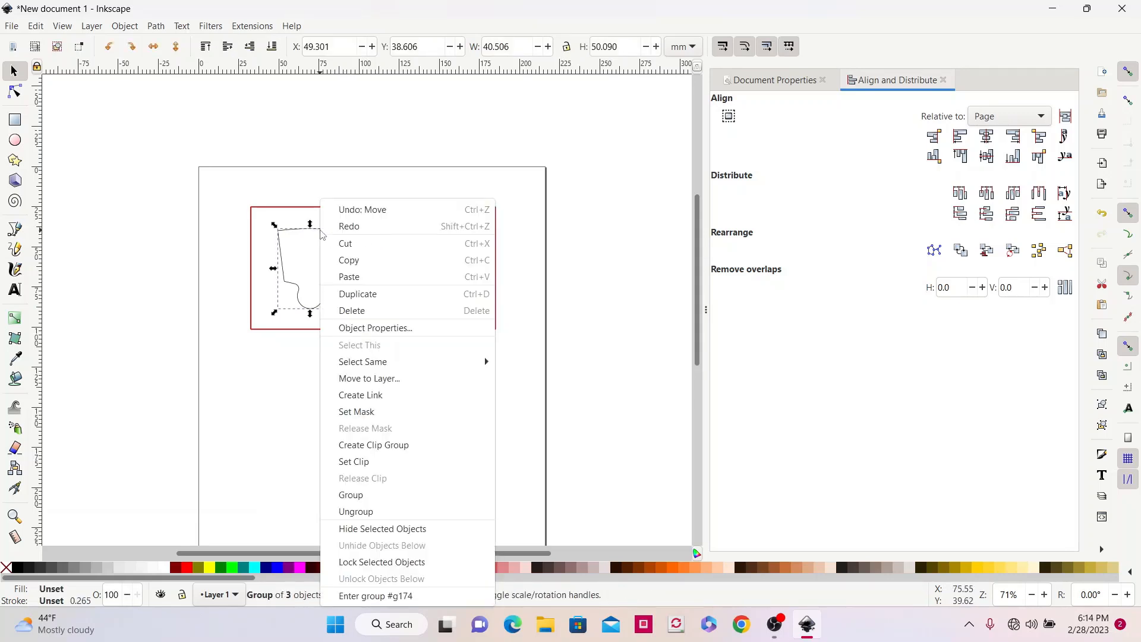
click(369, 294)
drag(331, 230, 397, 238)
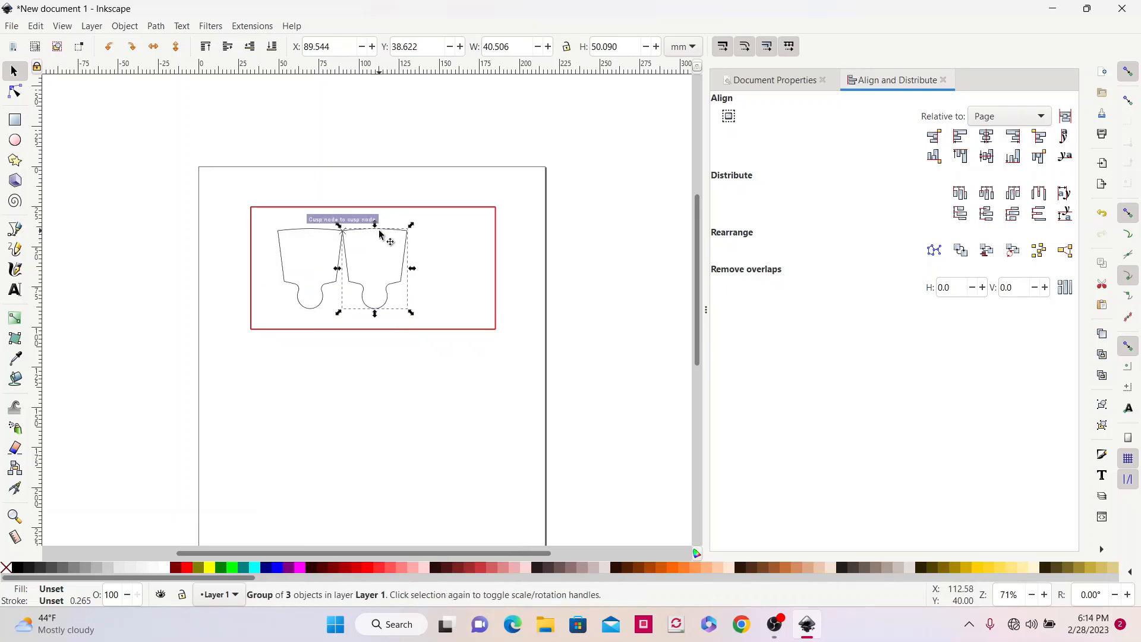
right_click(381, 235)
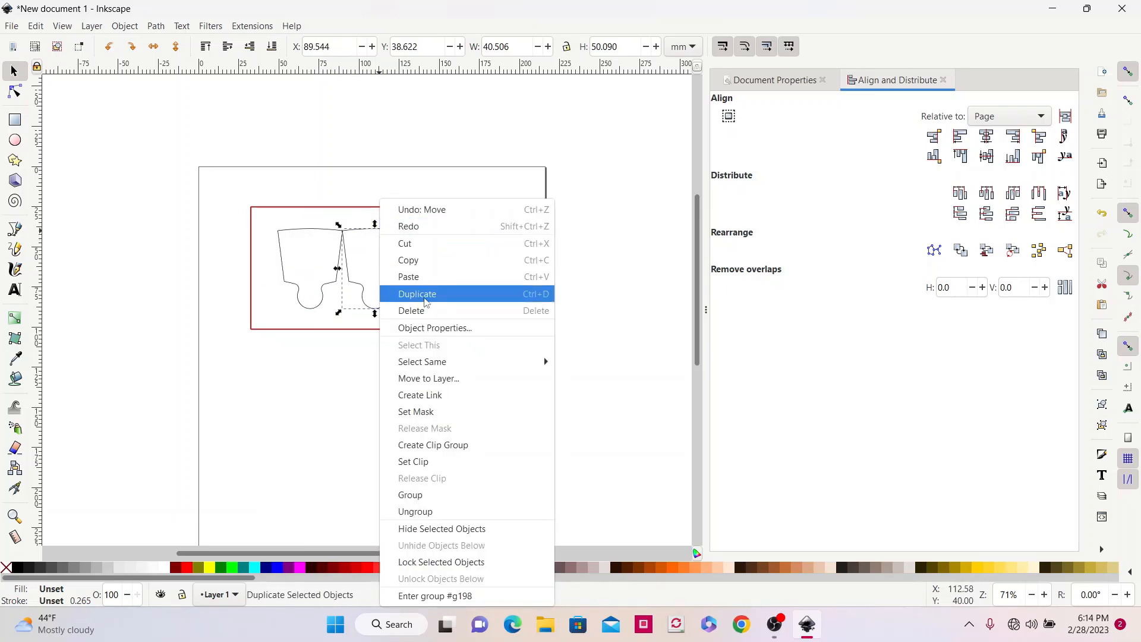
click(410, 295)
drag(397, 235, 462, 238)
click(515, 247)
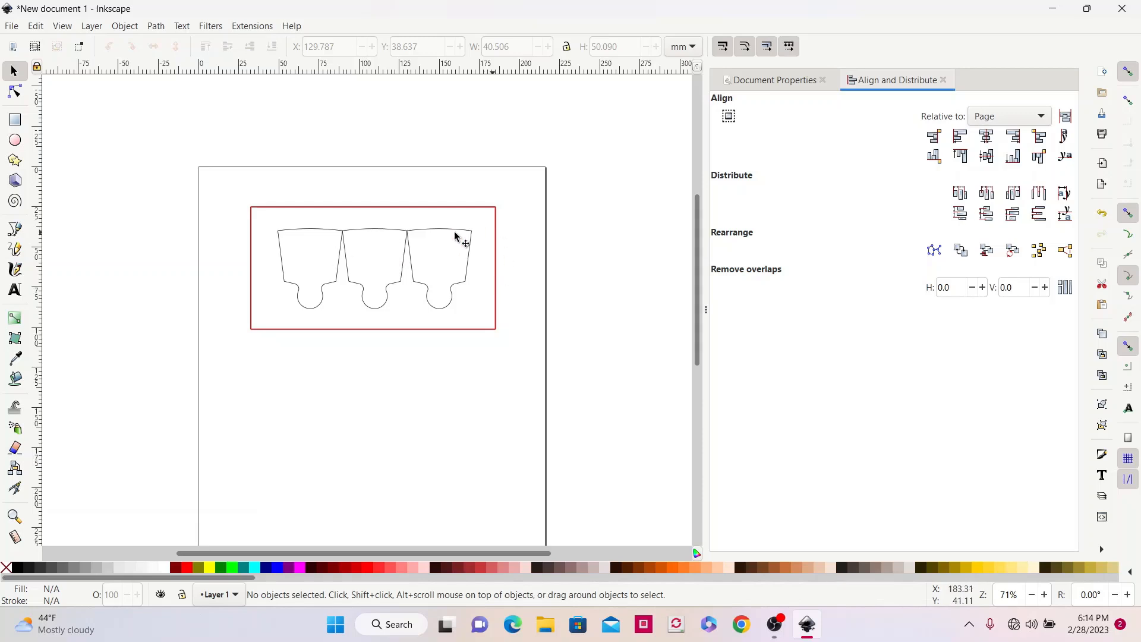
Step: Flip the middle pattern of the row vertically
click(392, 233)
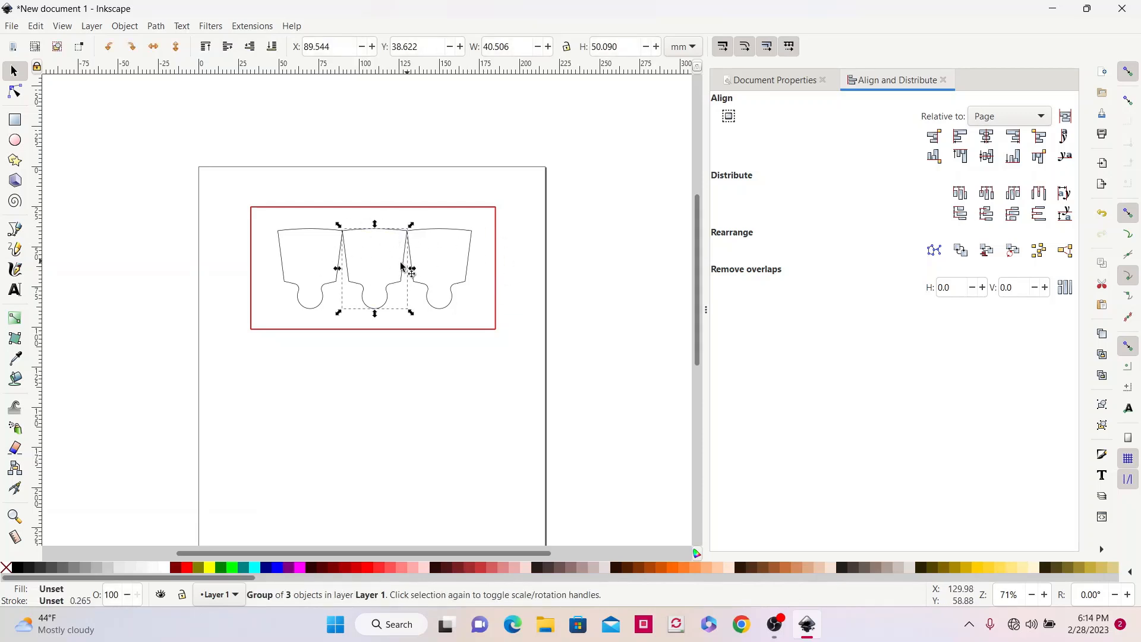
click(176, 47)
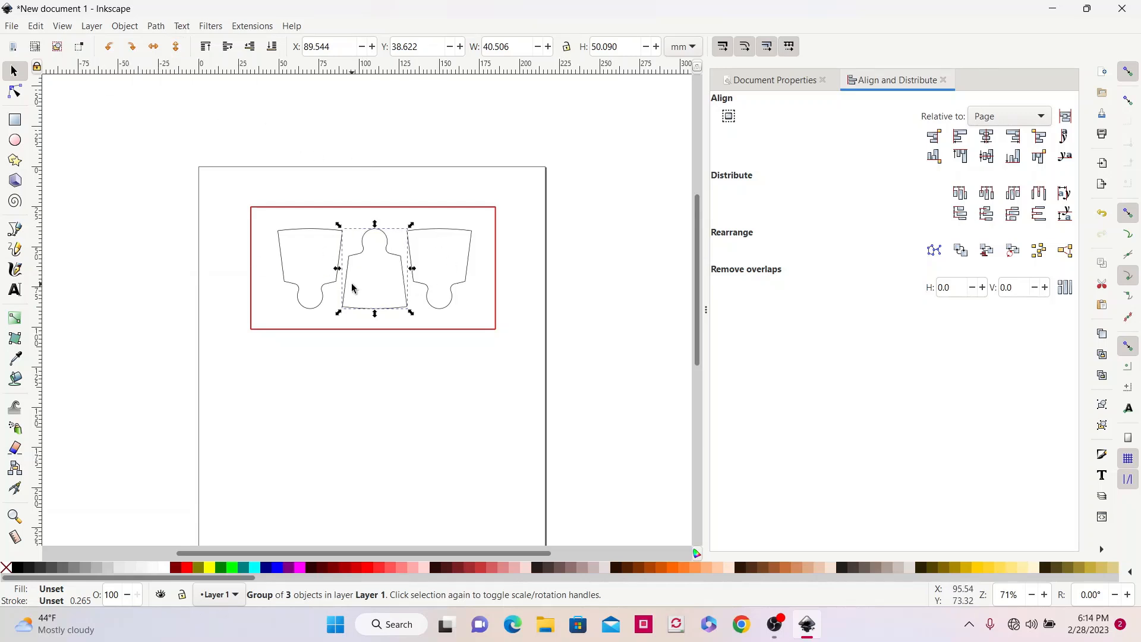
click(532, 298)
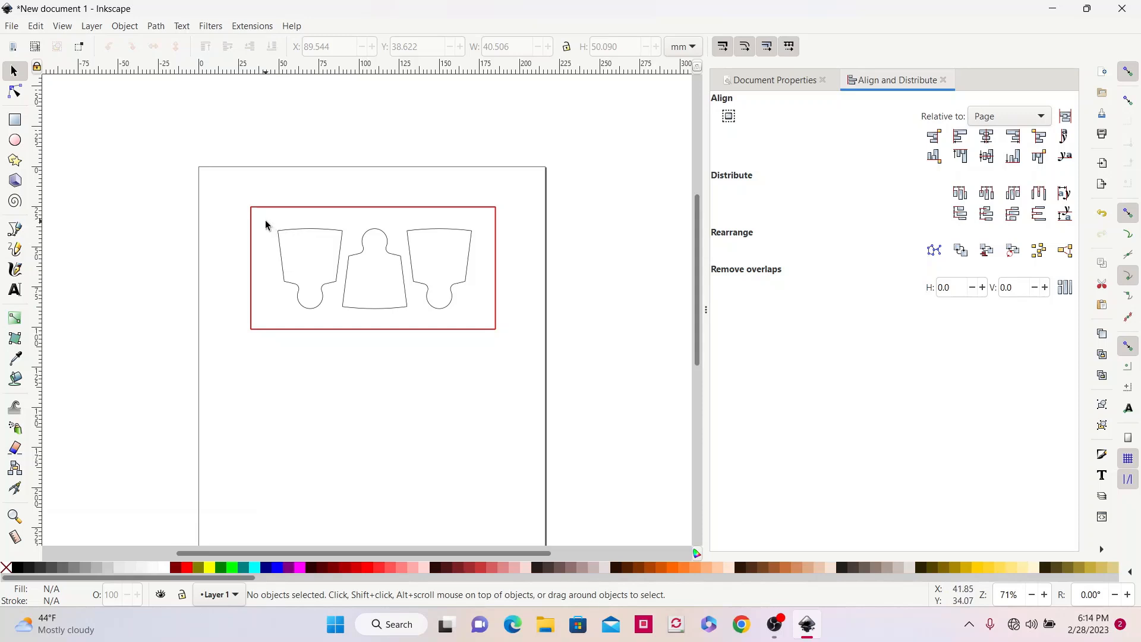
Step: Group the three patterns and move the group to X about 57 mm and Y about 55 mm
drag(262, 221, 483, 319)
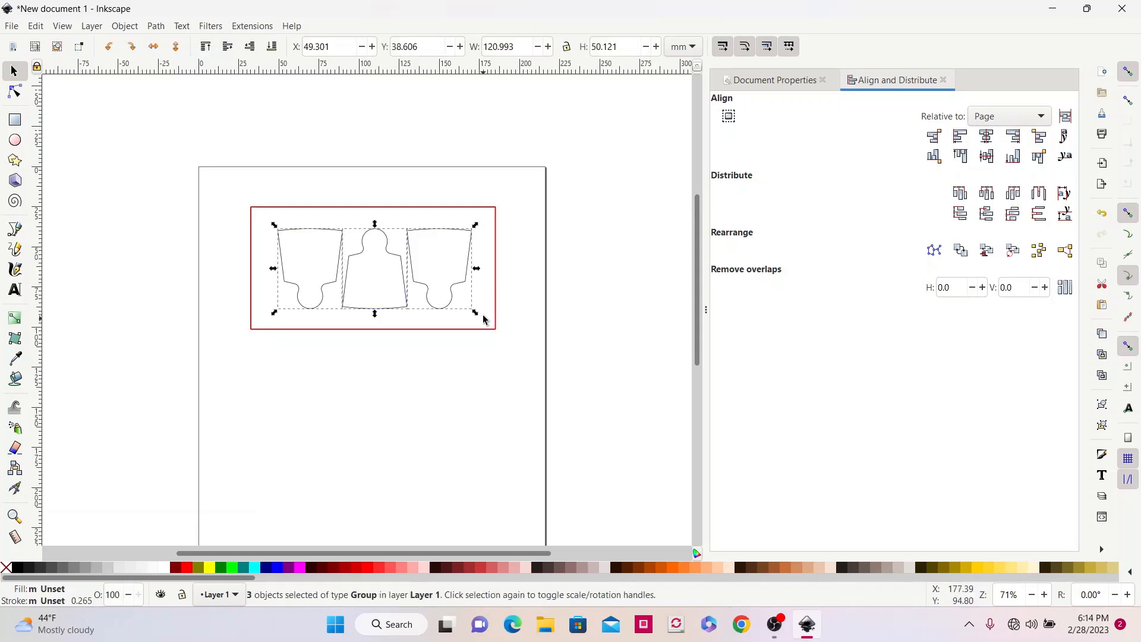
right_click(355, 264)
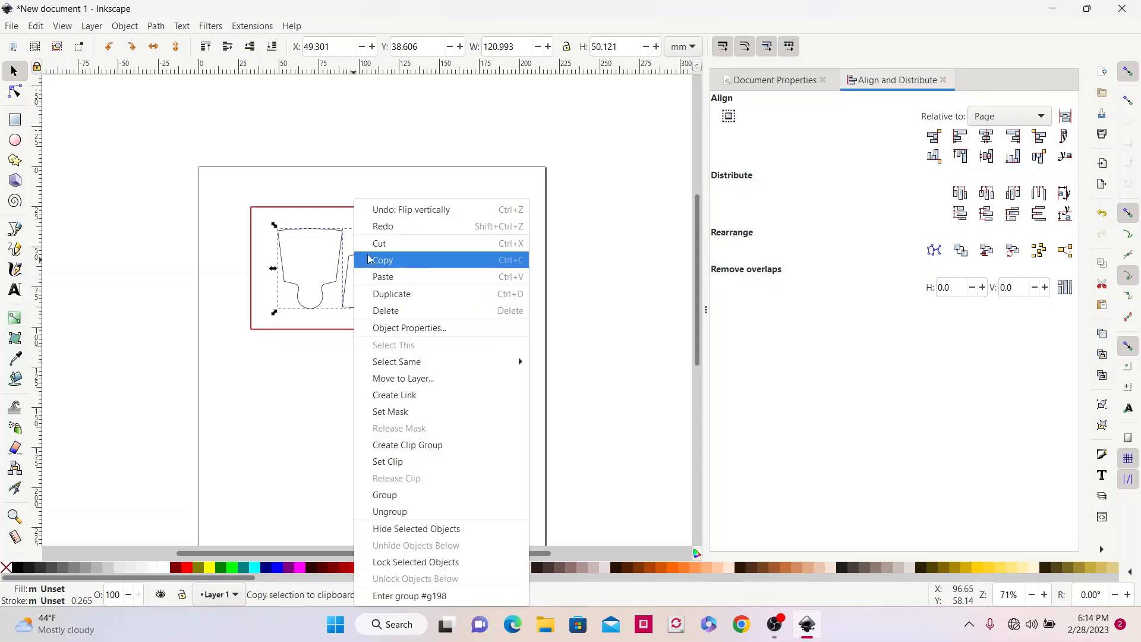
click(397, 498)
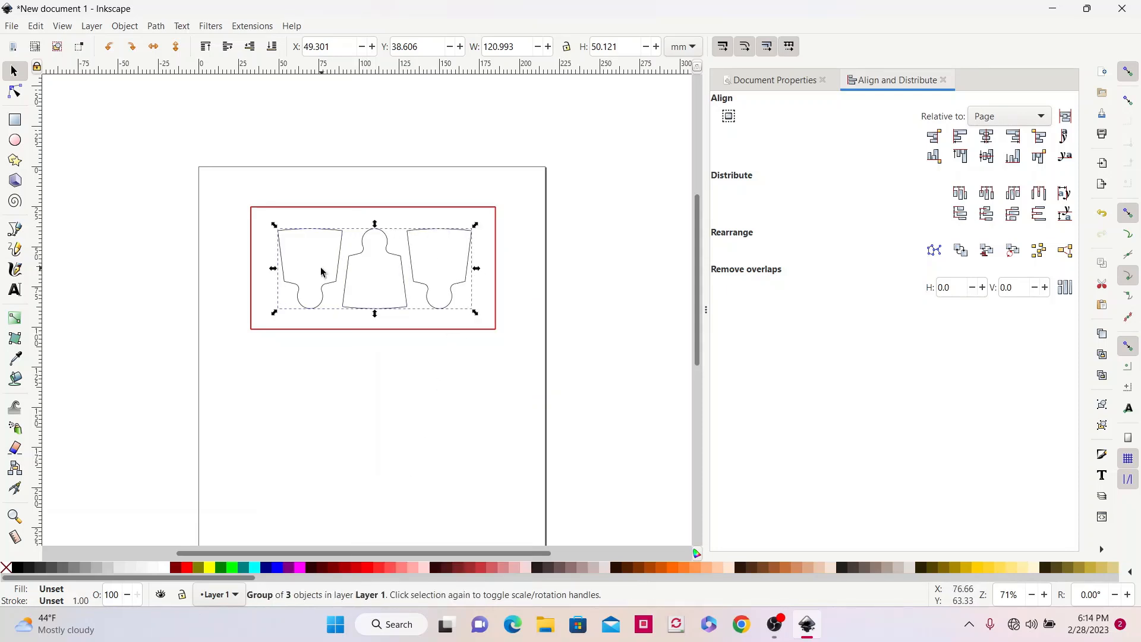
drag(387, 247, 398, 271)
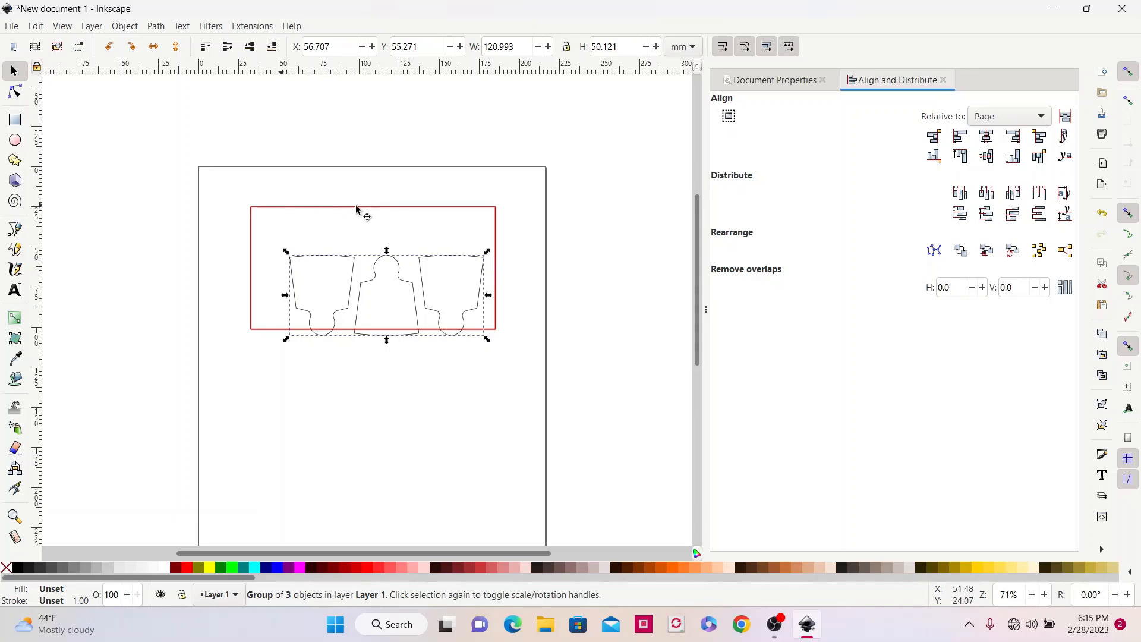
click(529, 225)
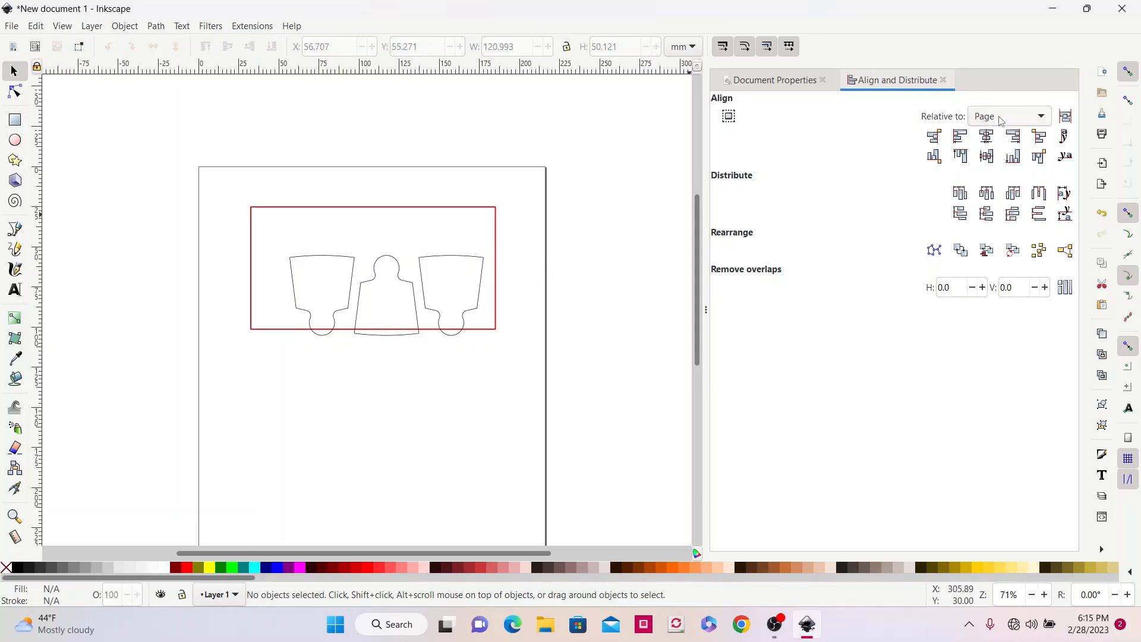
Step: Center the pattern group in the red rectangle on both axes, aligning relative to the first selected object
click(1045, 121)
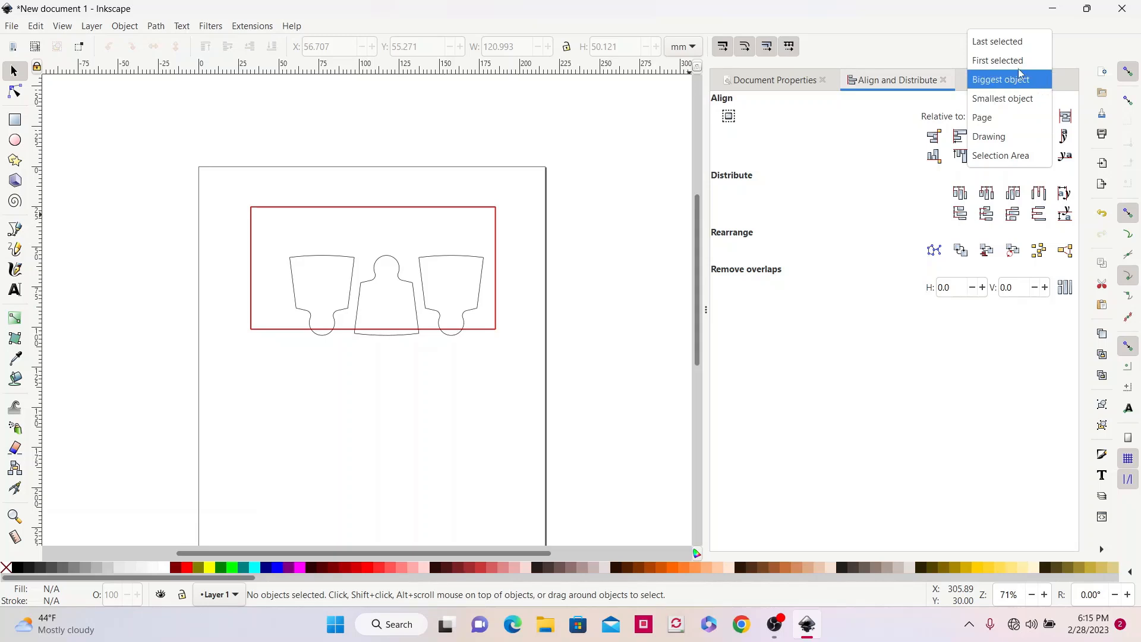
click(994, 60)
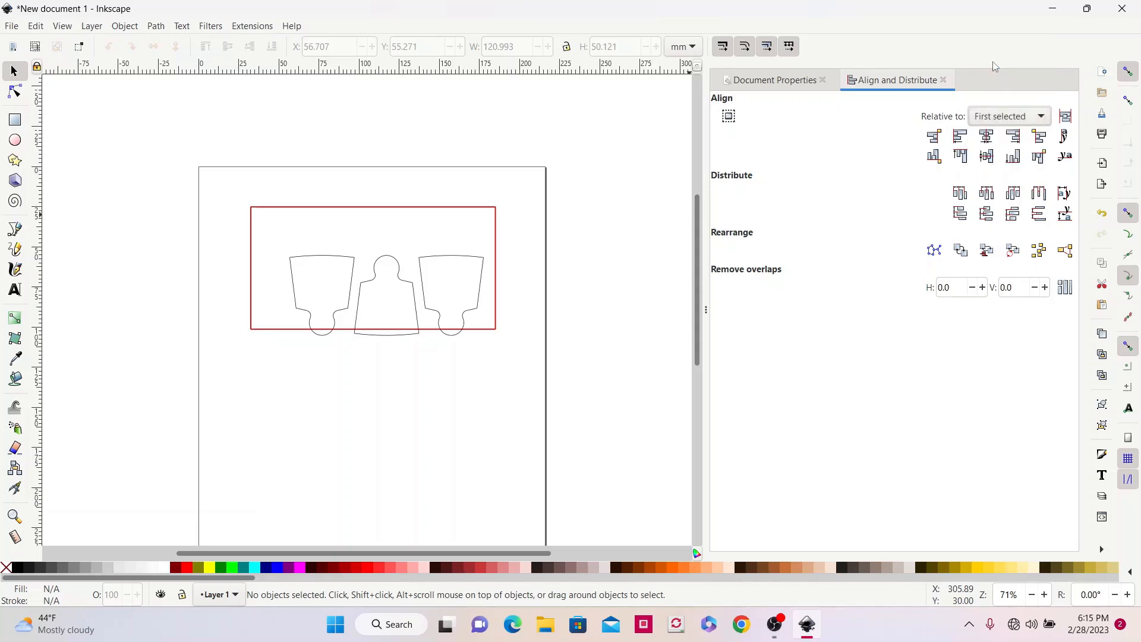
click(497, 213)
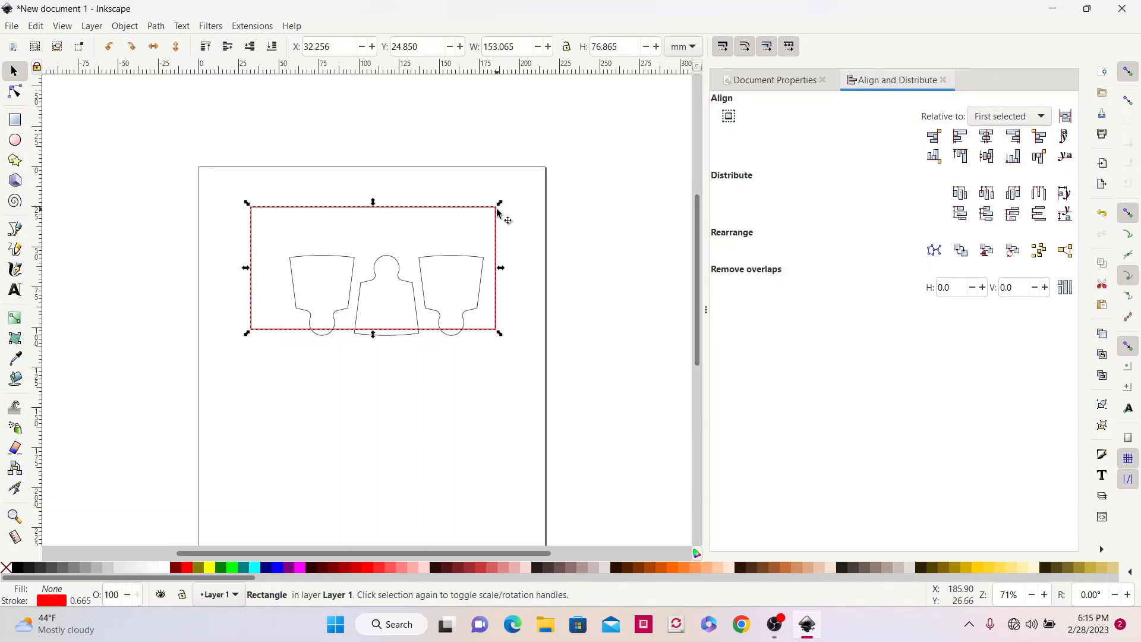
shift+click(453, 260)
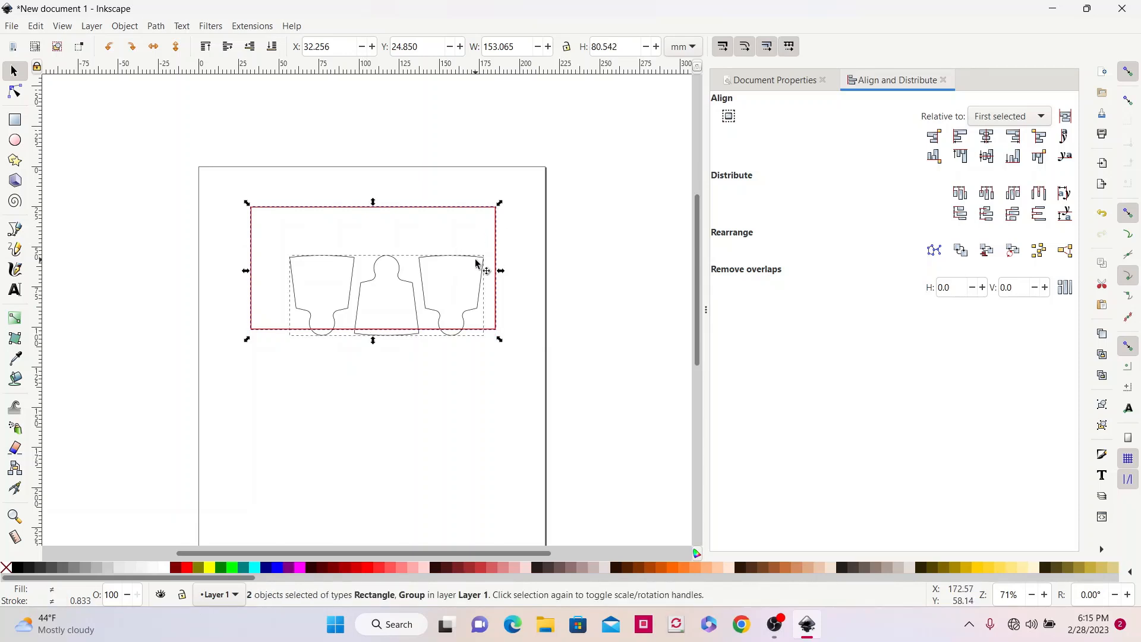
click(986, 137)
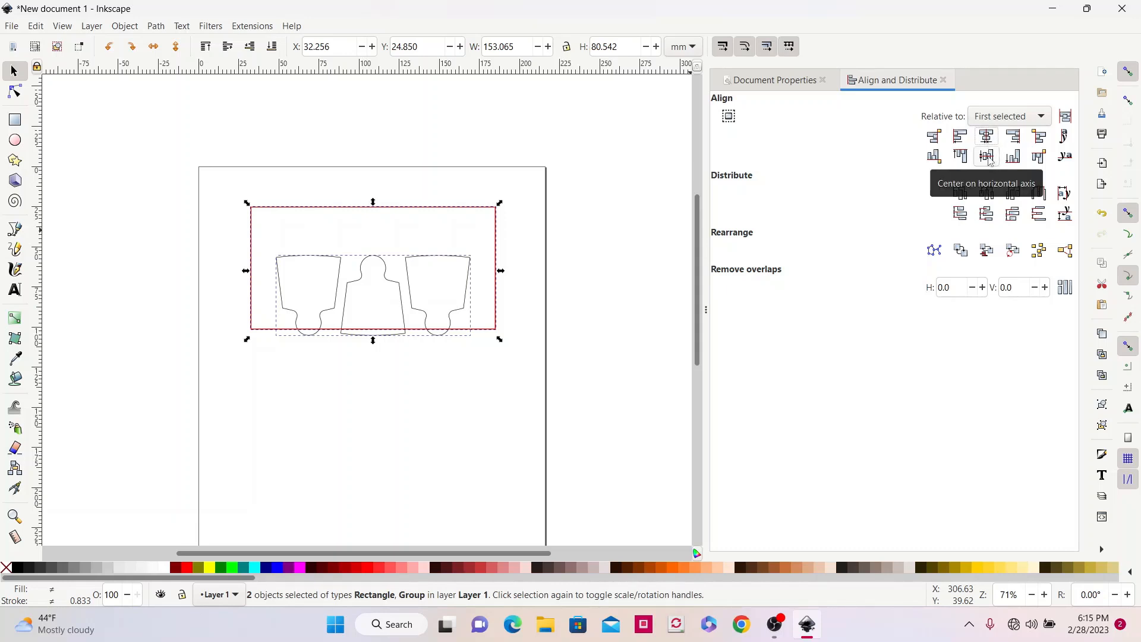
click(987, 157)
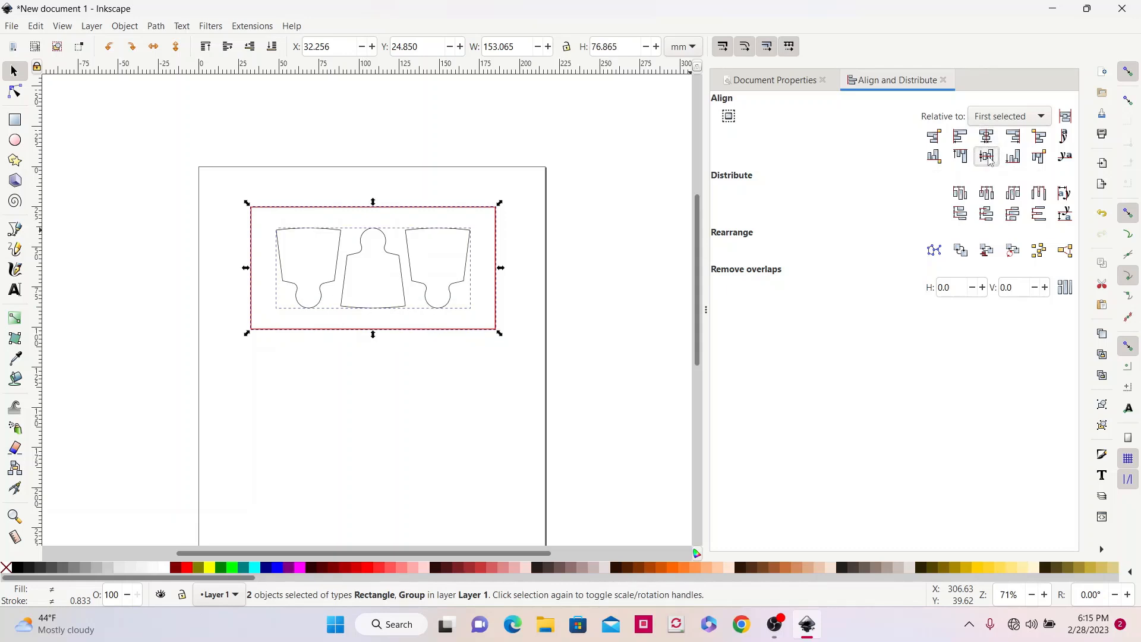
click(494, 177)
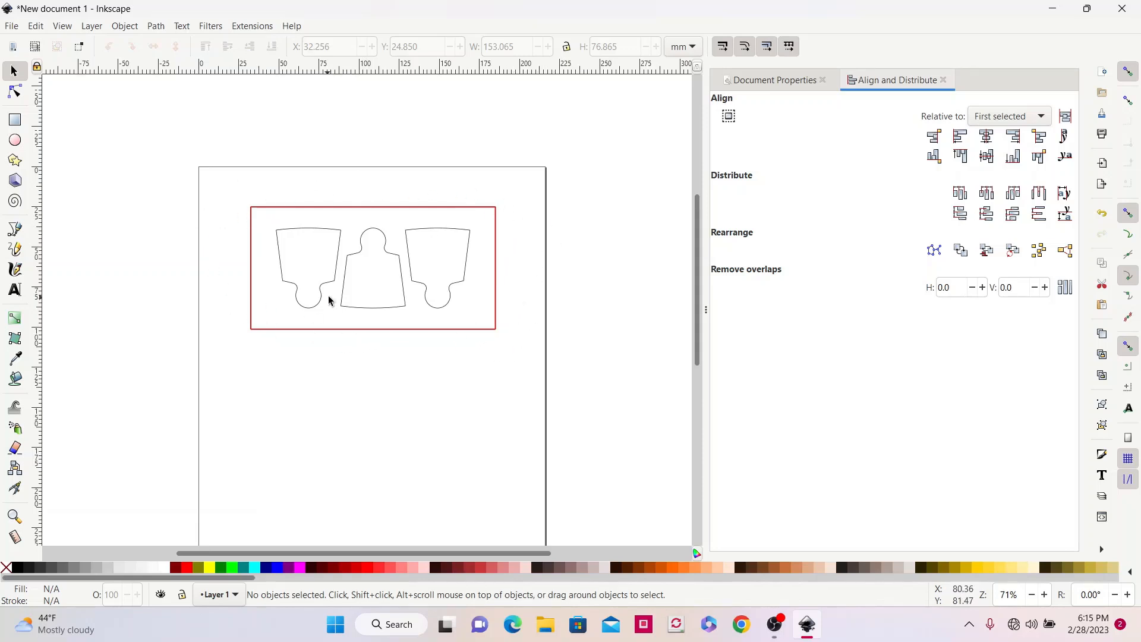
Step: Group the rectangle with its three patterns and move the group to X about 25 mm and Y about 24 mm
scroll(591, 207, down, 2)
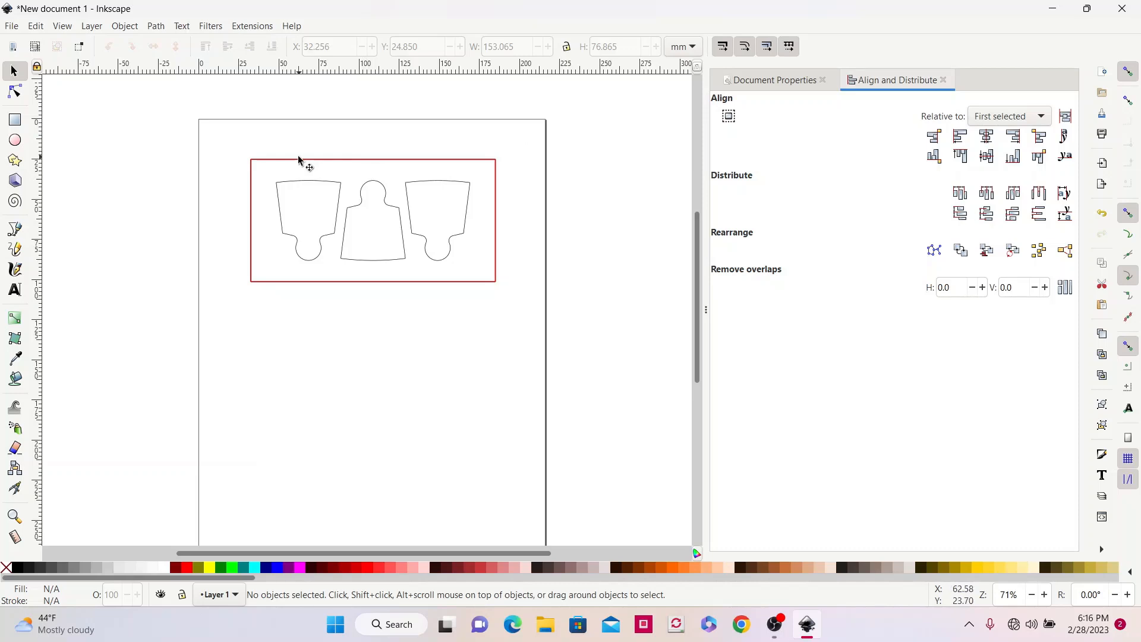
drag(214, 131, 536, 305)
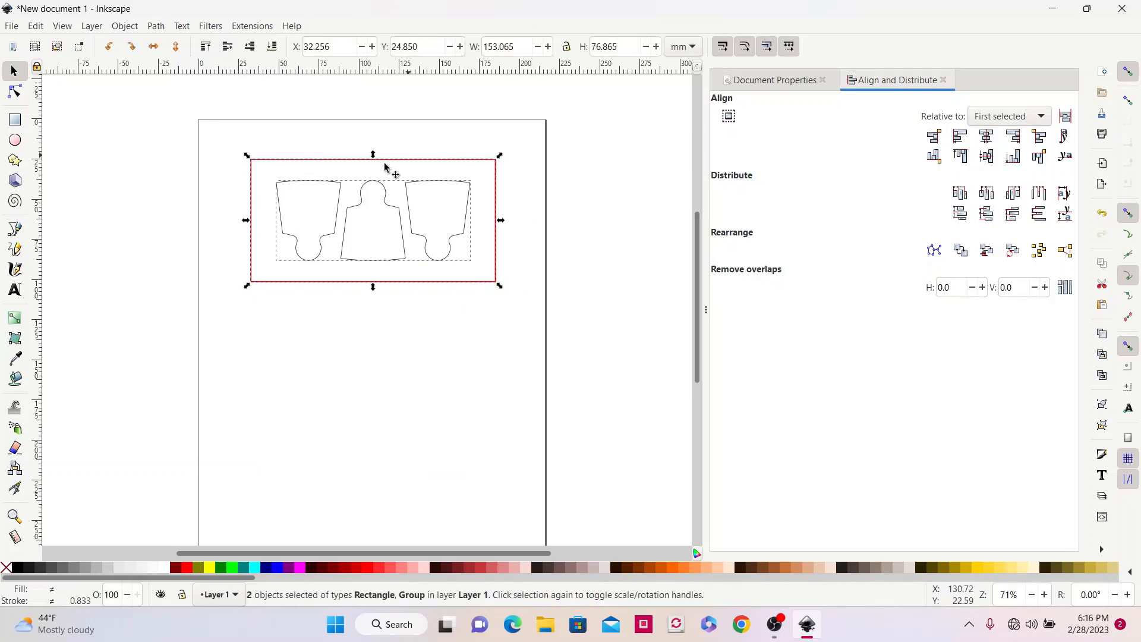
right_click(341, 196)
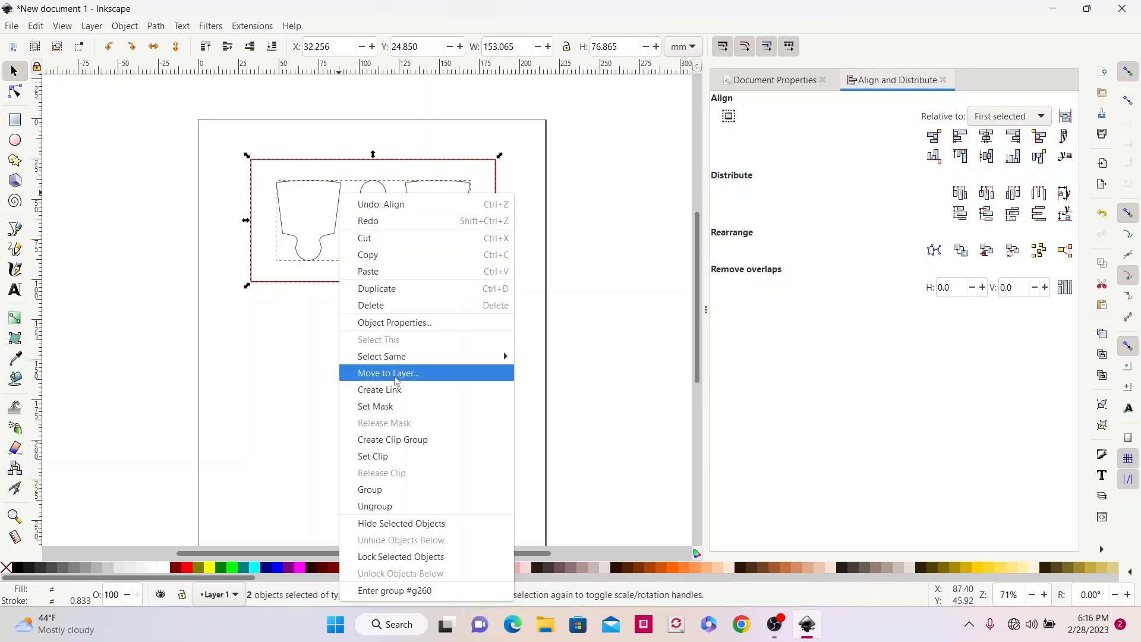
click(381, 494)
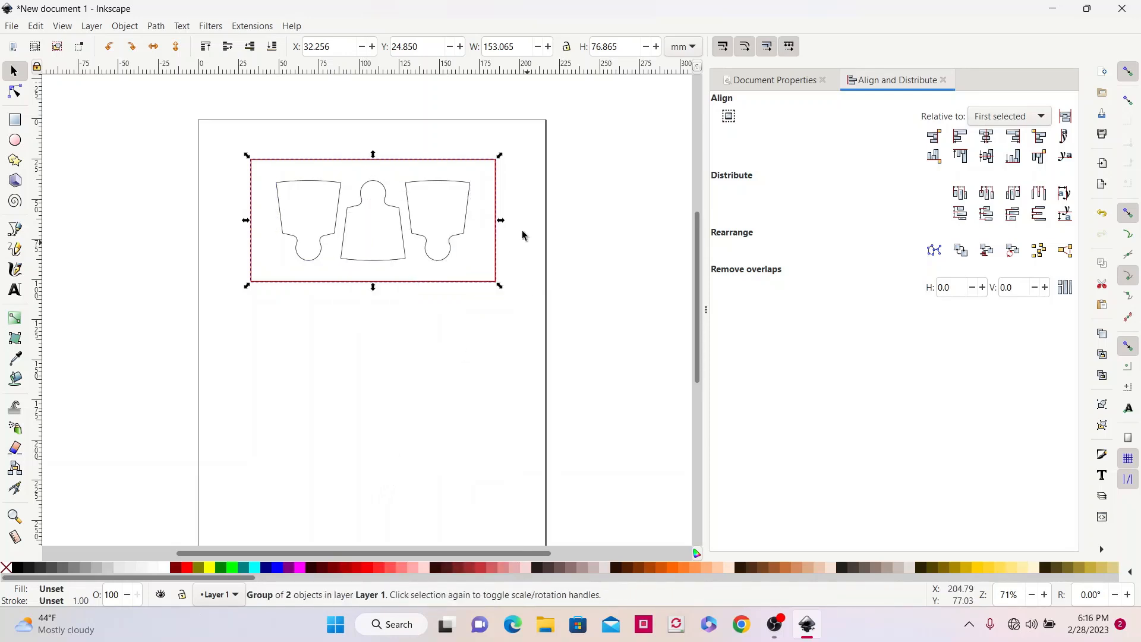
click(551, 173)
mouse_move(451, 184)
mouse_down()
mouse_move(443, 255)
mouse_move(421, 211)
mouse_move(464, 185)
mouse_move(438, 187)
mouse_up()
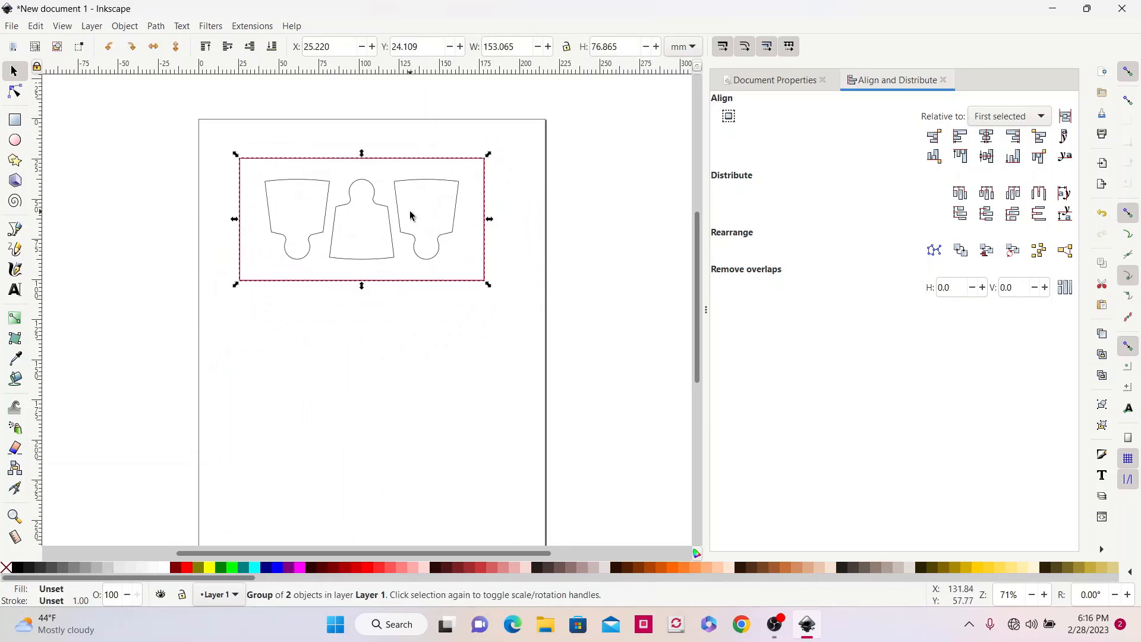
Step: Duplicate the rectangle group twice and stack the copies edge to edge below the original
right_click(415, 180)
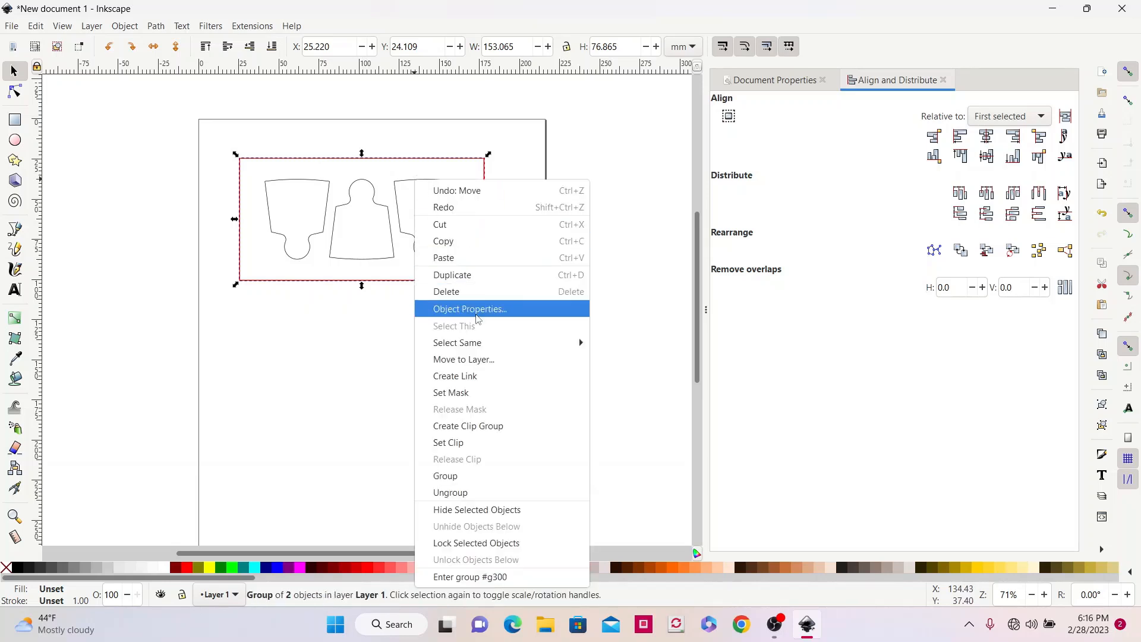
click(482, 282)
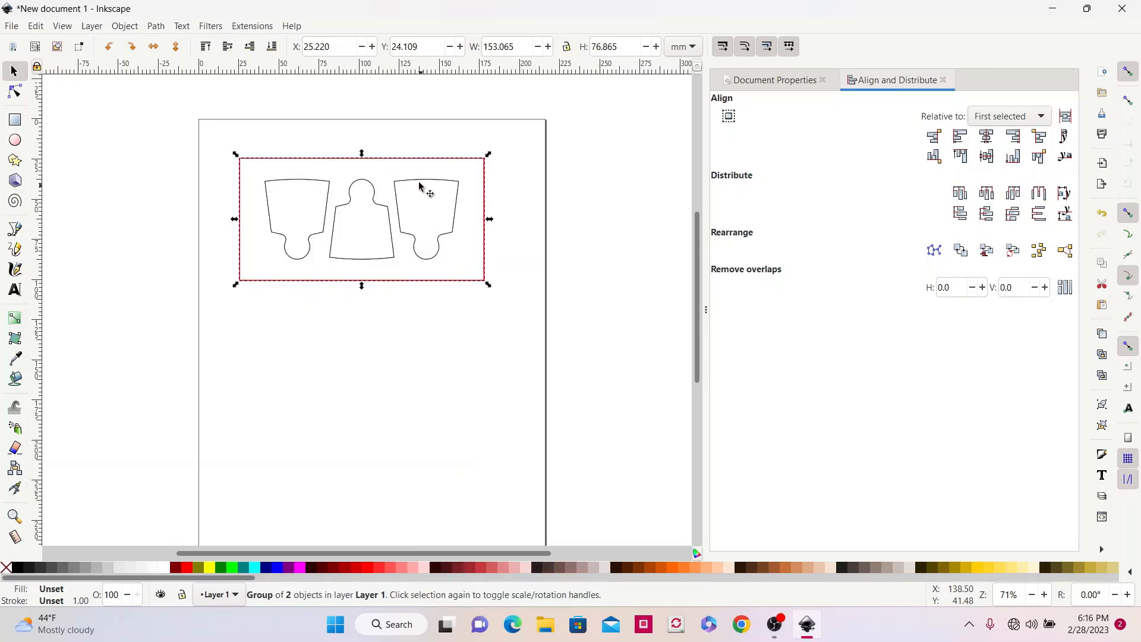
drag(423, 193, 429, 308)
scroll(491, 283, down, 3)
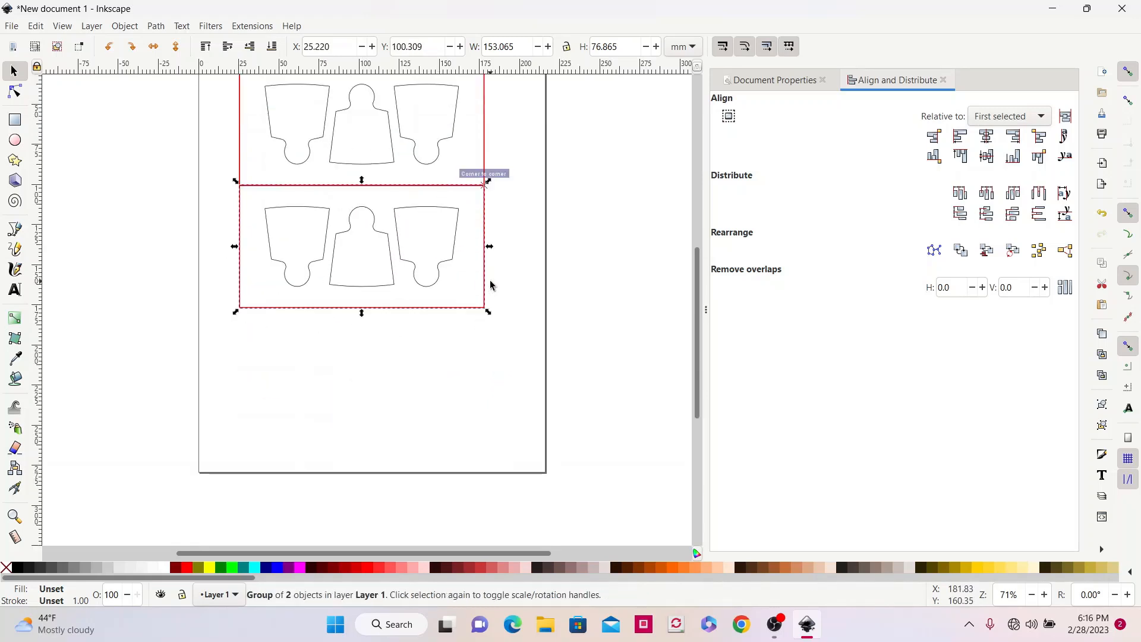
right_click(418, 211)
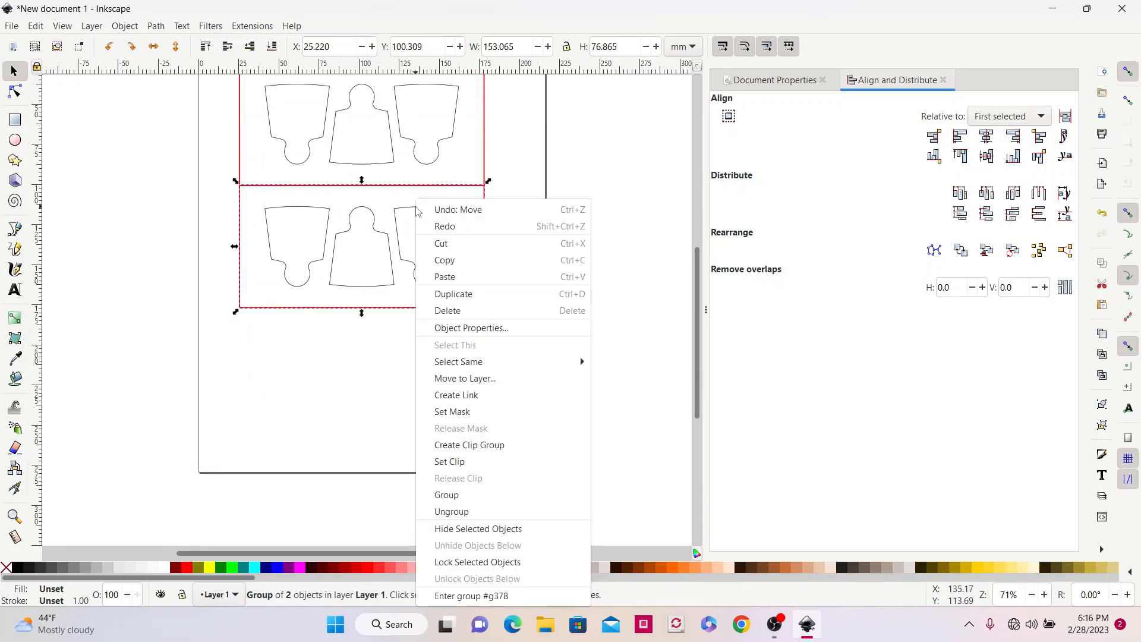
click(467, 294)
drag(432, 188, 434, 312)
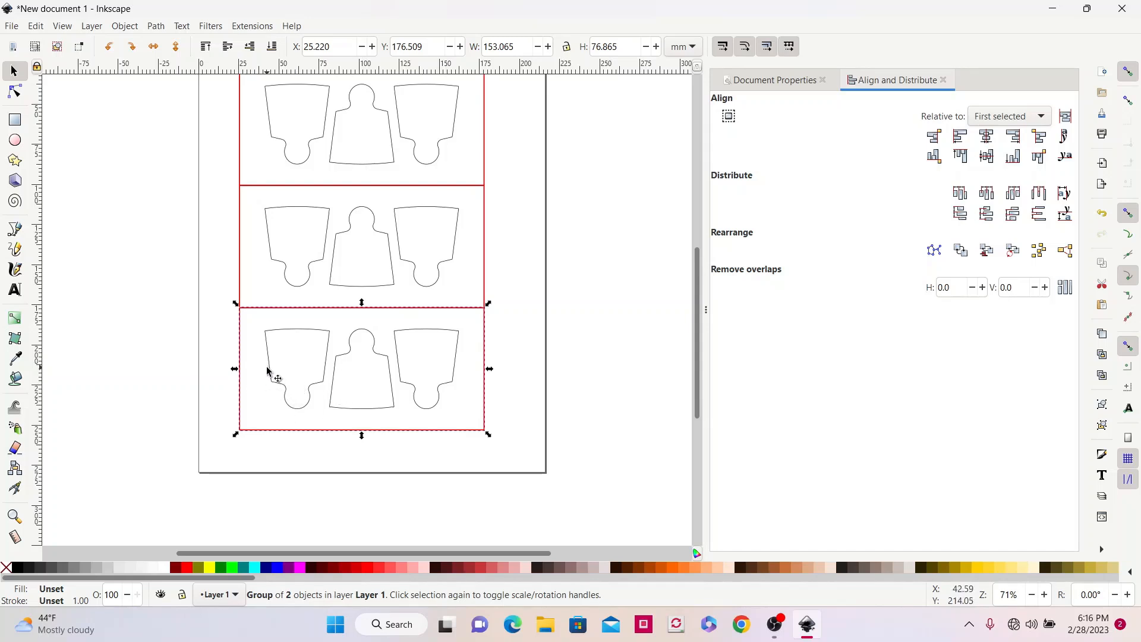
scroll(381, 343, up, 2)
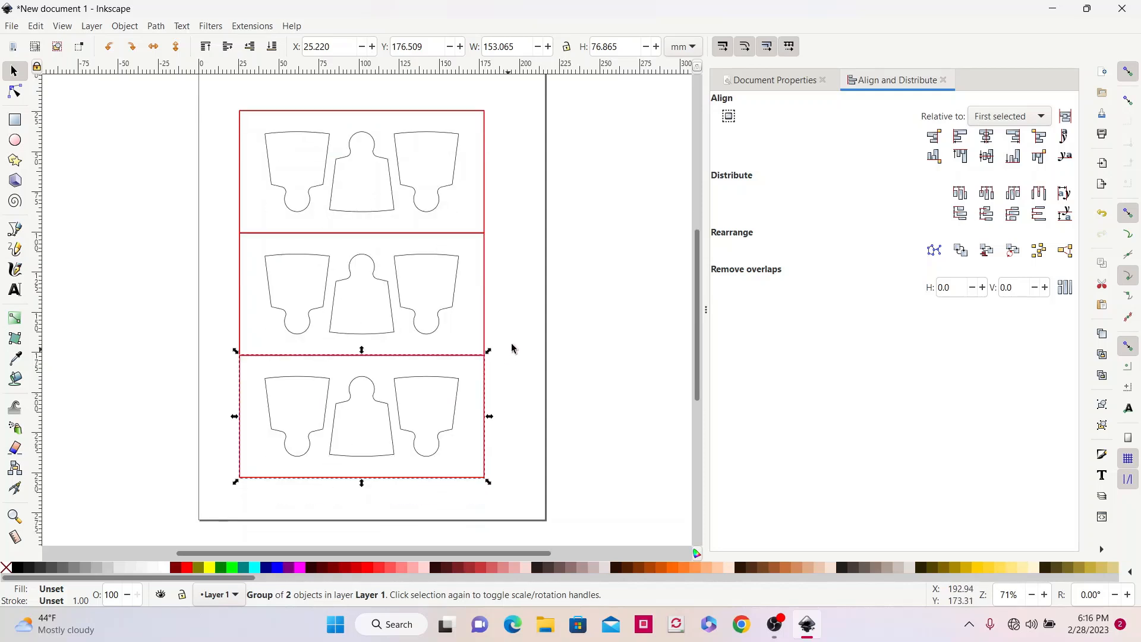
click(525, 321)
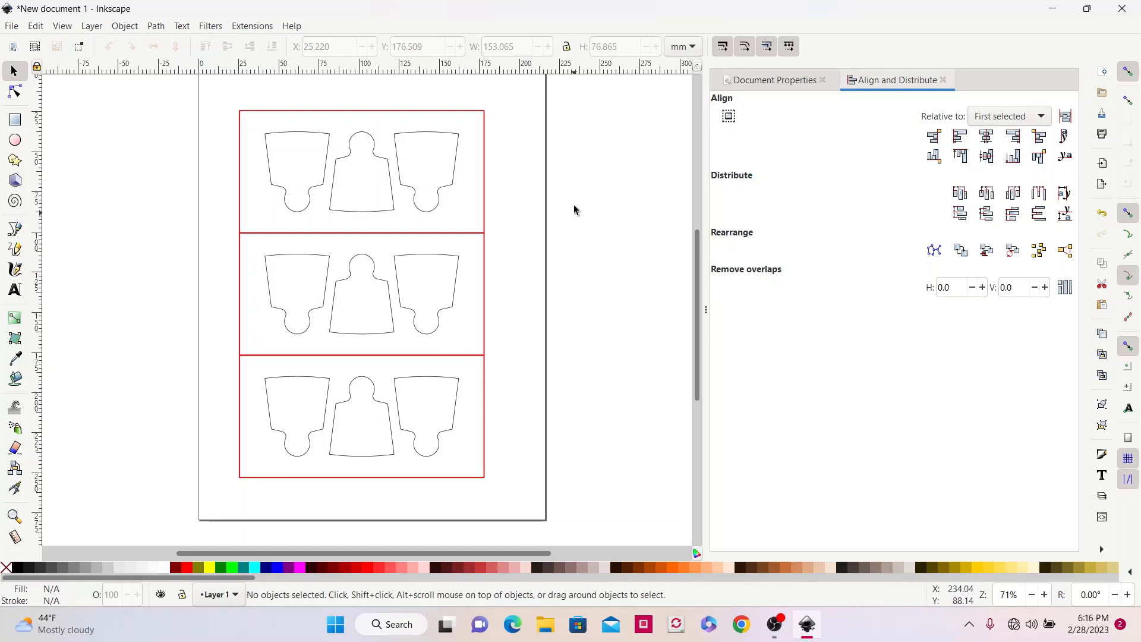
Step: Select all three rectangle groups and remove overlaps with horizontal and vertical gaps of 20
drag(210, 87, 426, 214)
drag(494, 321, 518, 502)
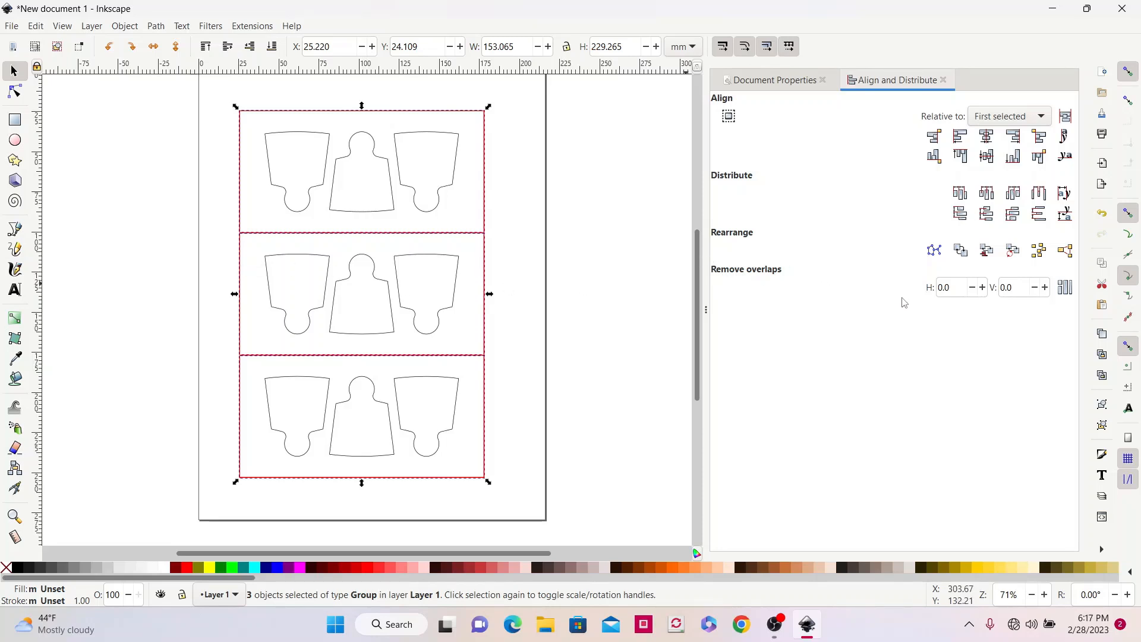
click(983, 290)
click(982, 290)
click(982, 289)
click(982, 289)
click(983, 289)
click(982, 290)
click(1044, 289)
click(1044, 288)
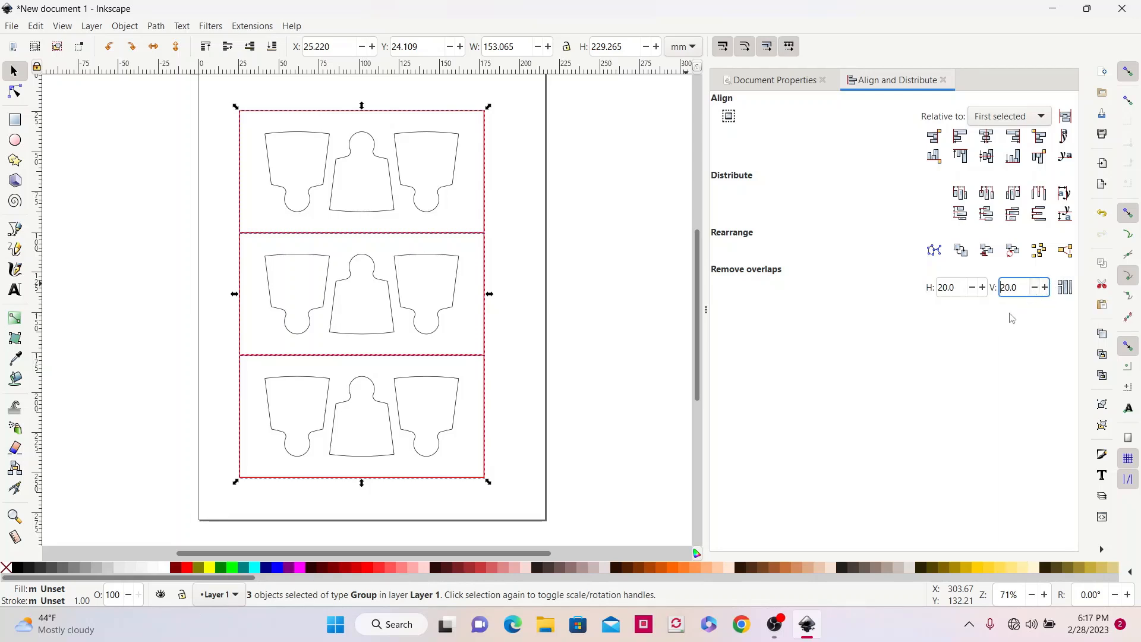
click(1066, 287)
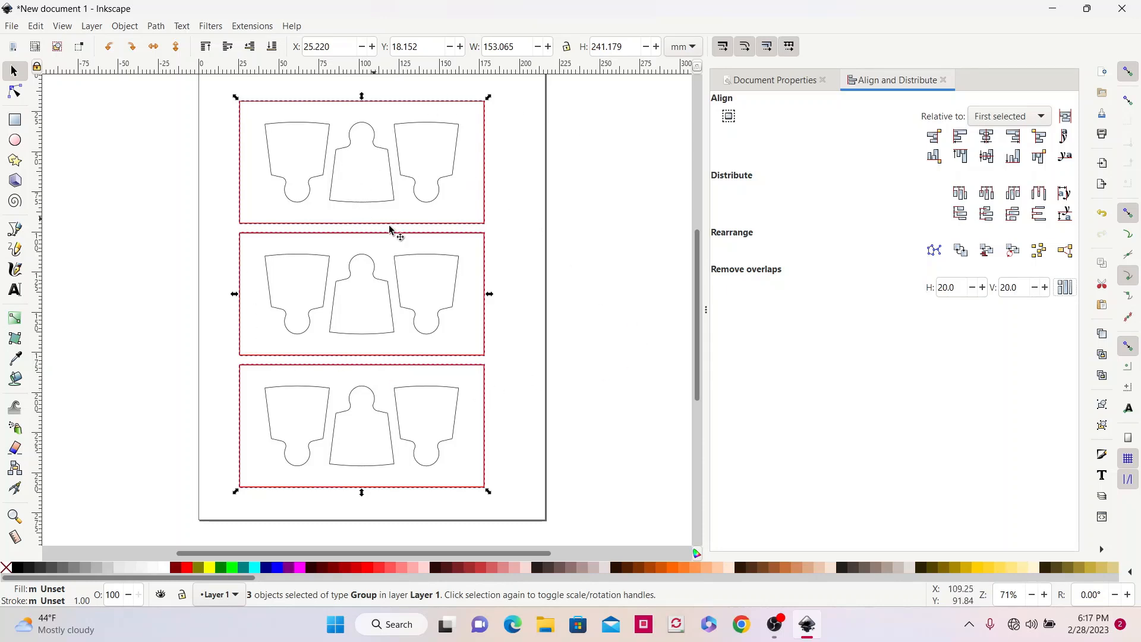
Step: Widen the spacing between the three rectangles by removing overlaps with a vertical gap of 33
click(1044, 287)
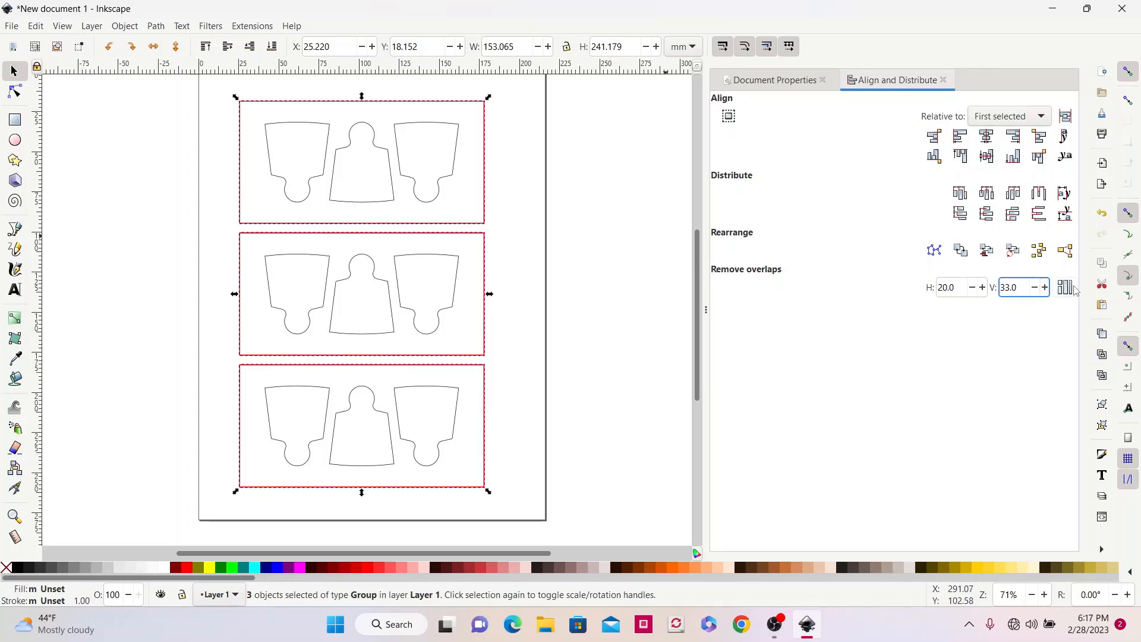
click(1066, 288)
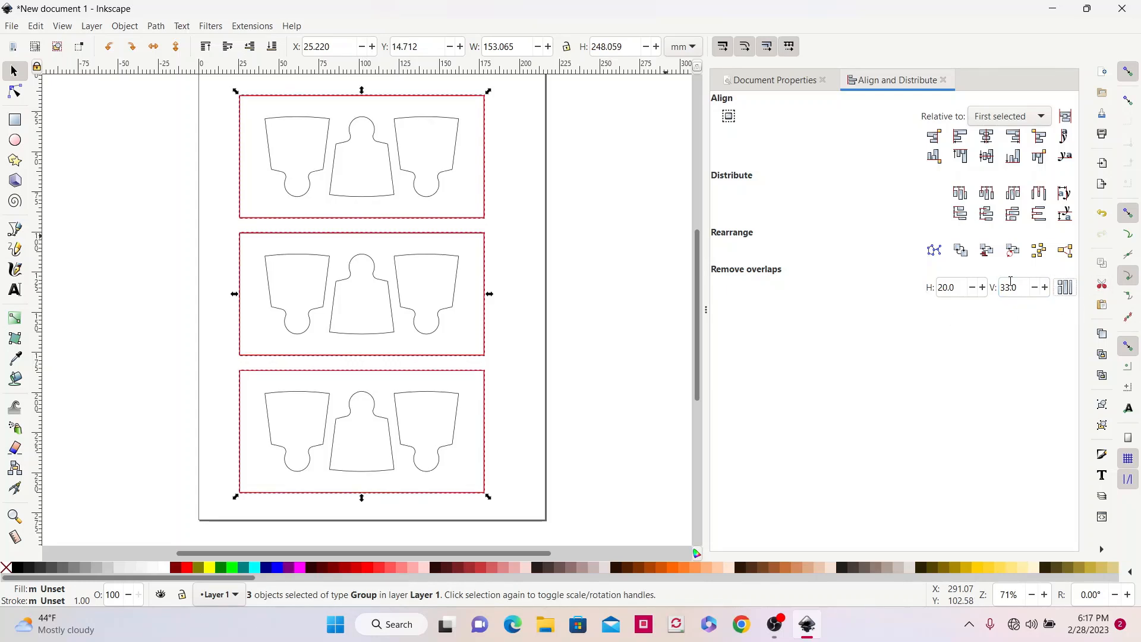
scroll(557, 264, up, 4)
scroll(560, 268, down, 2)
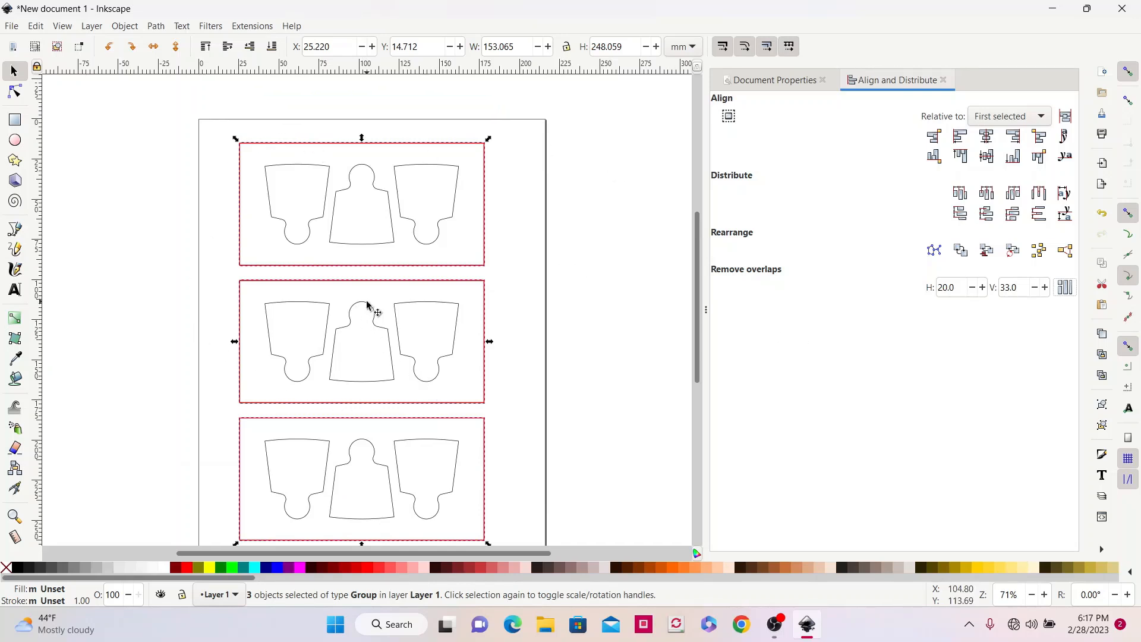
scroll(431, 354, down, 4)
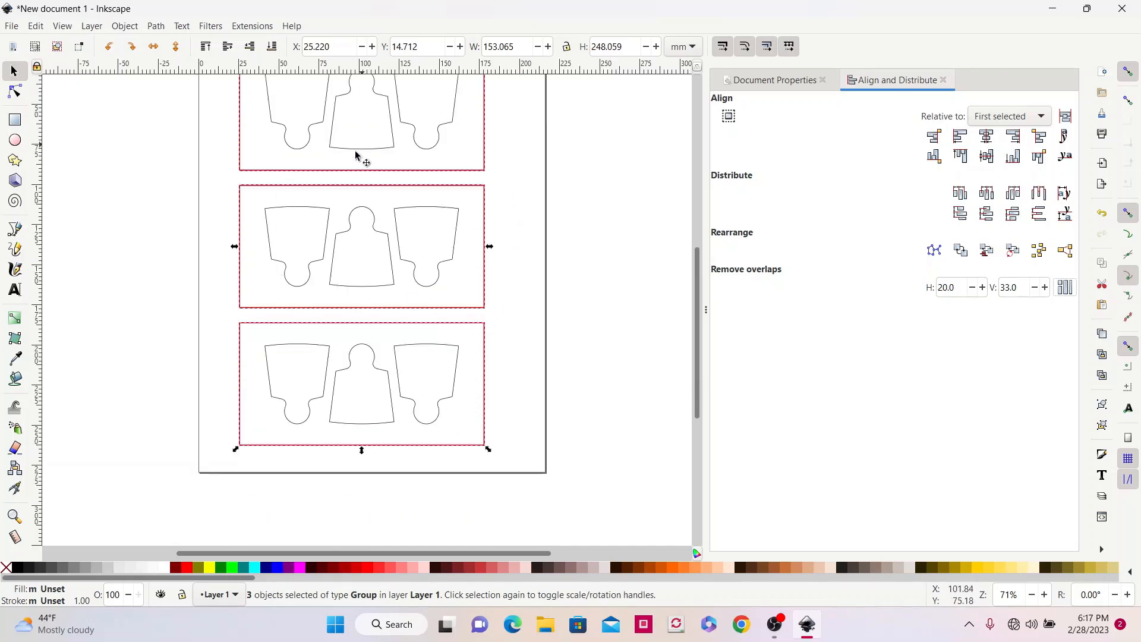
scroll(304, 178, up, 2)
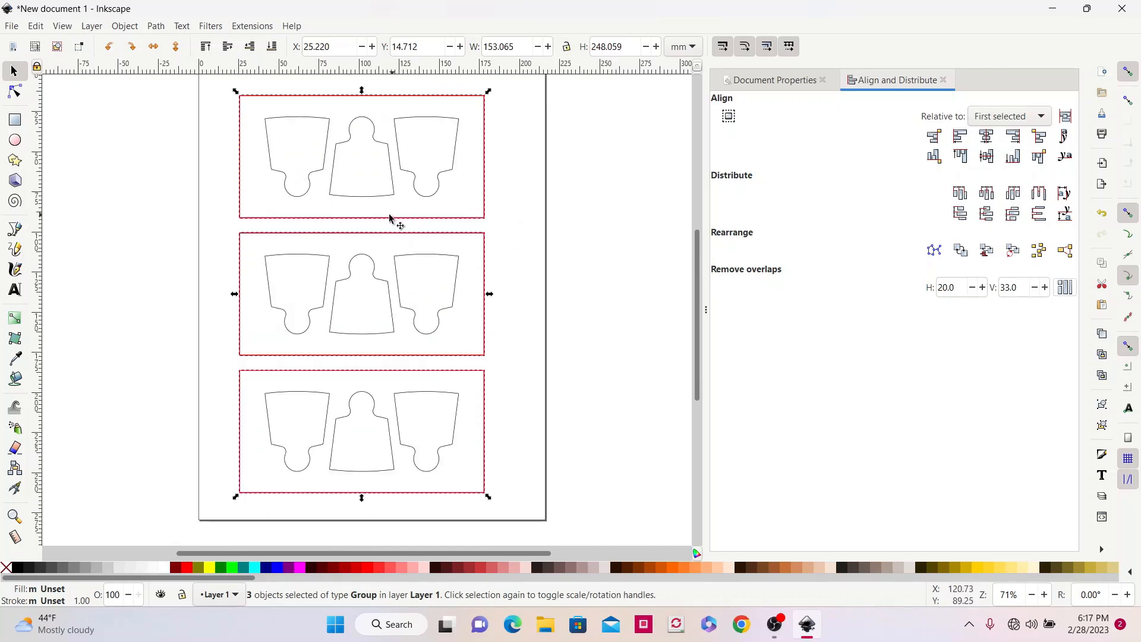
Step: Group the three rectangles and move the group to X about 32 mm and Y about 3 mm
right_click(357, 220)
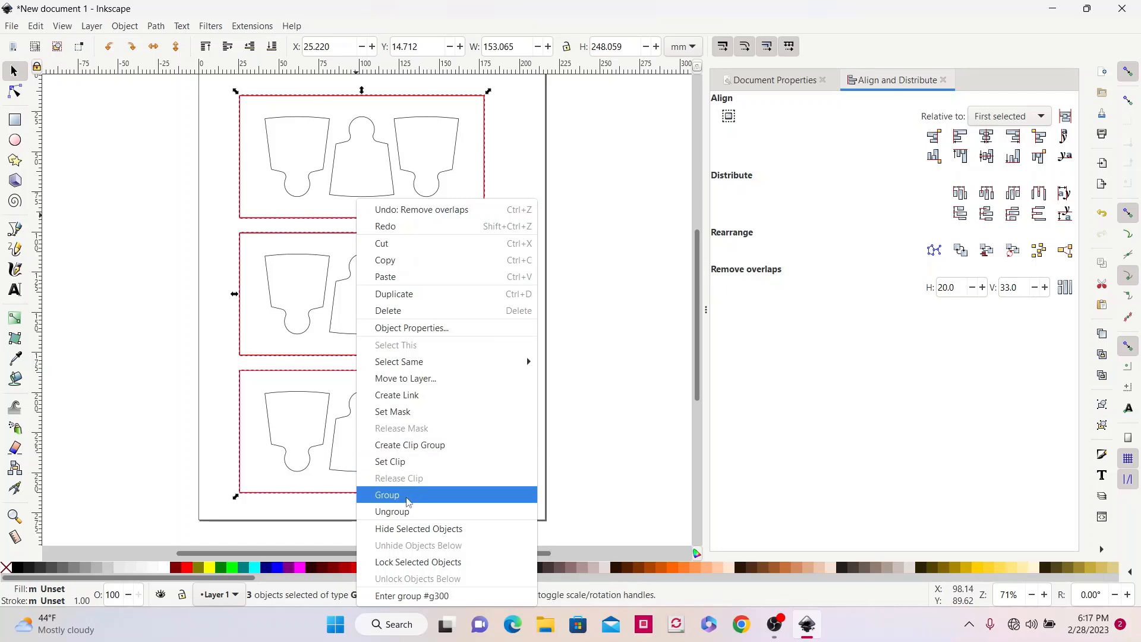
click(405, 495)
click(594, 336)
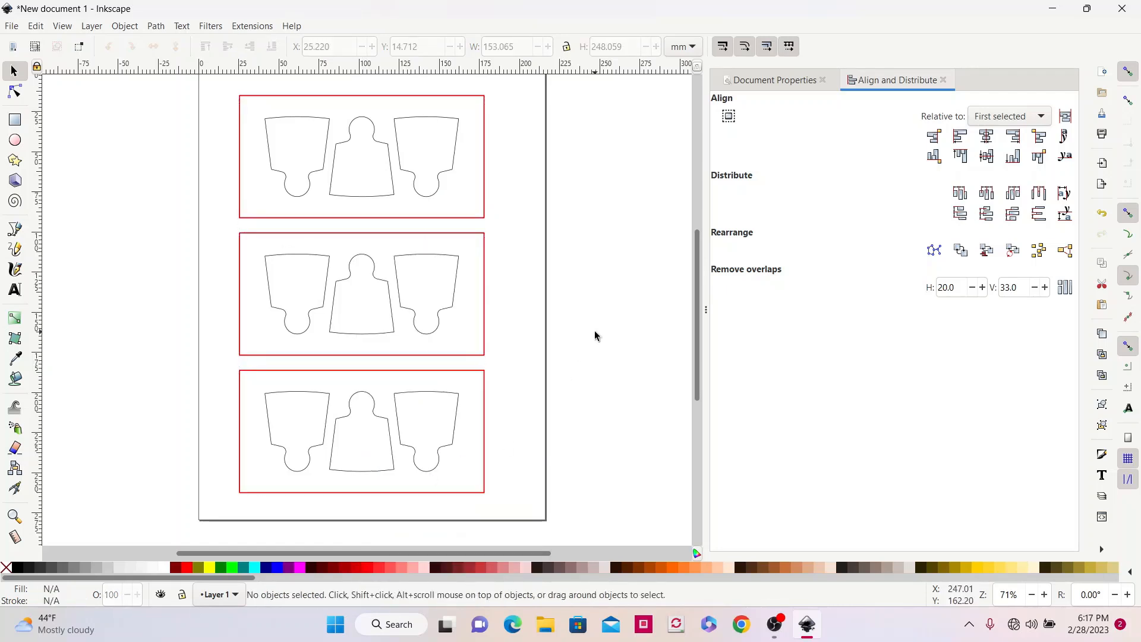
click(473, 220)
drag(474, 220, 482, 199)
scroll(579, 224, up, 4)
click(580, 229)
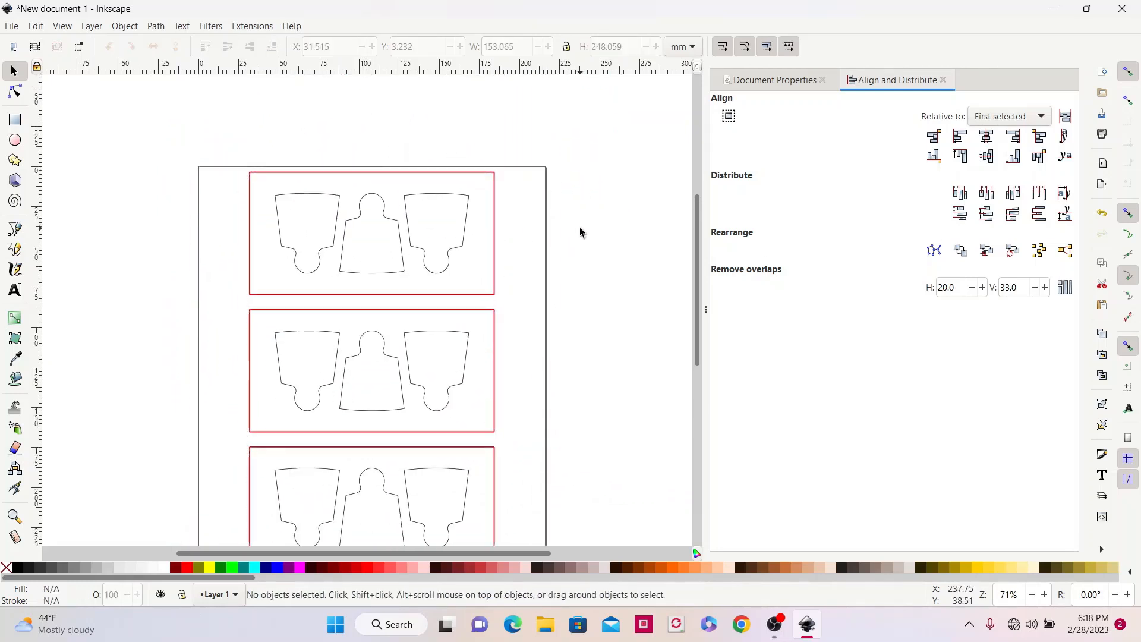
scroll(585, 220, down, 4)
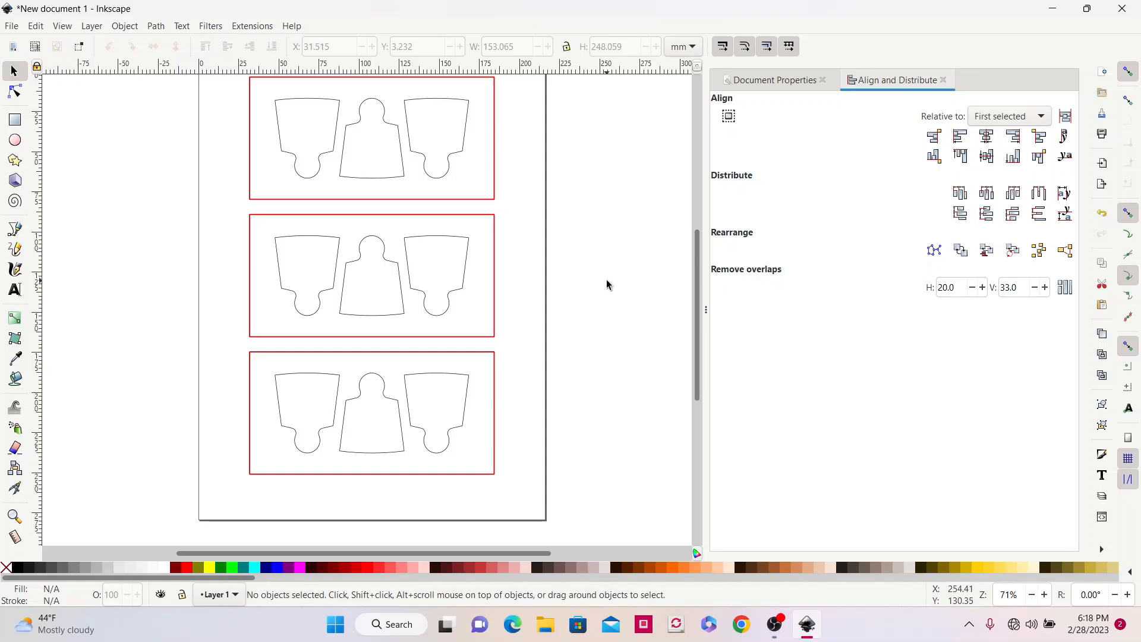
Step: Center the group of three rectangles horizontally and vertically relative to the page
click(1034, 595)
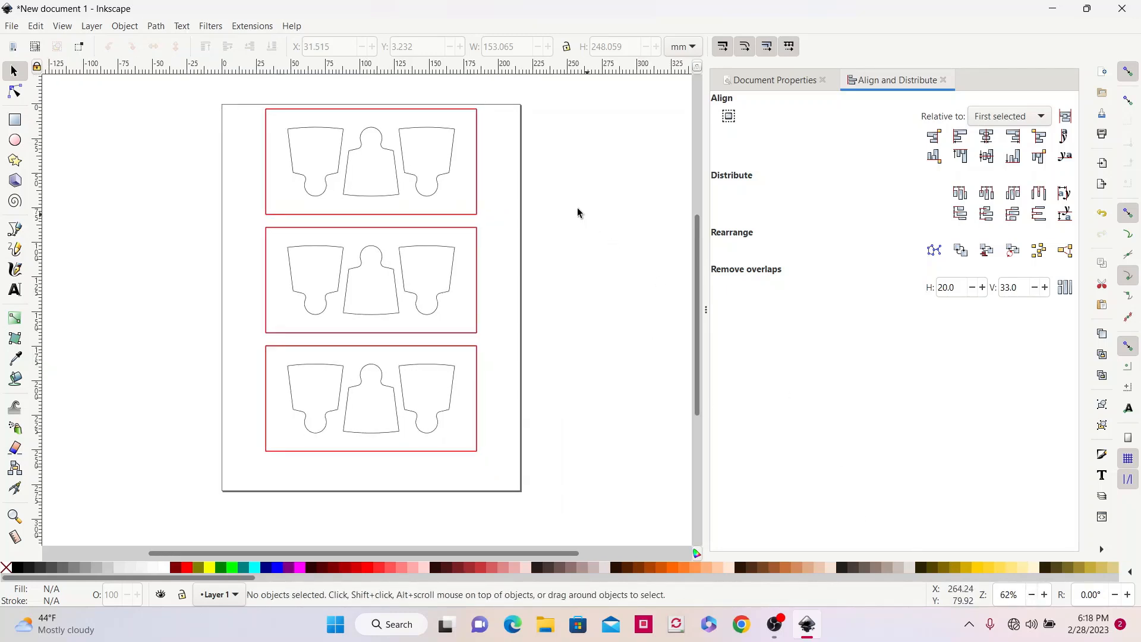
click(1046, 118)
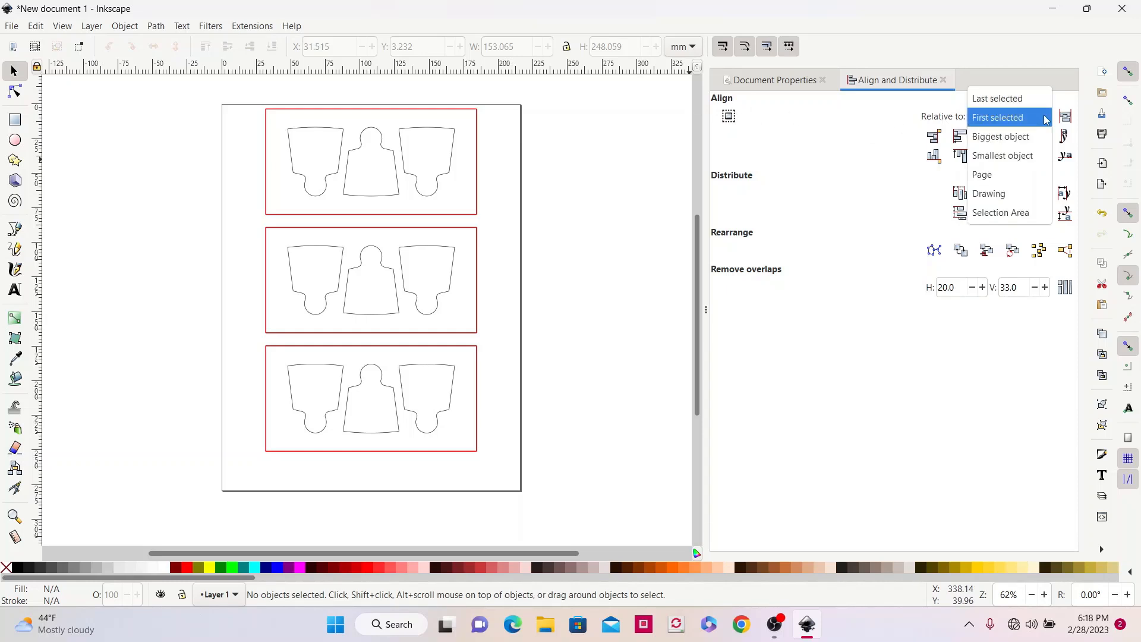
click(985, 177)
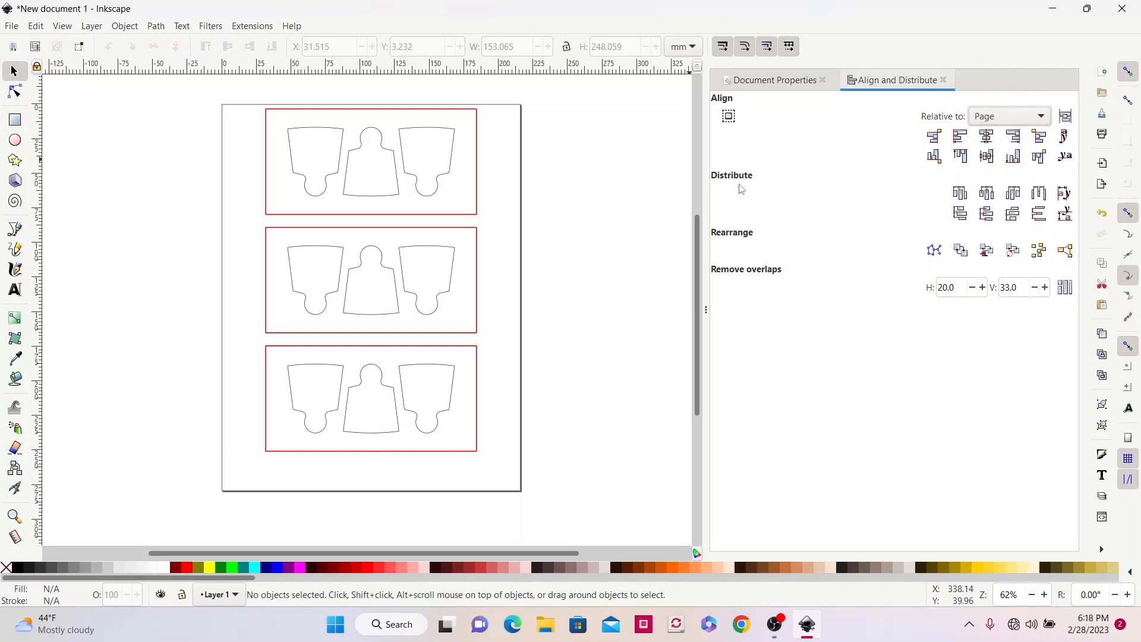
click(482, 186)
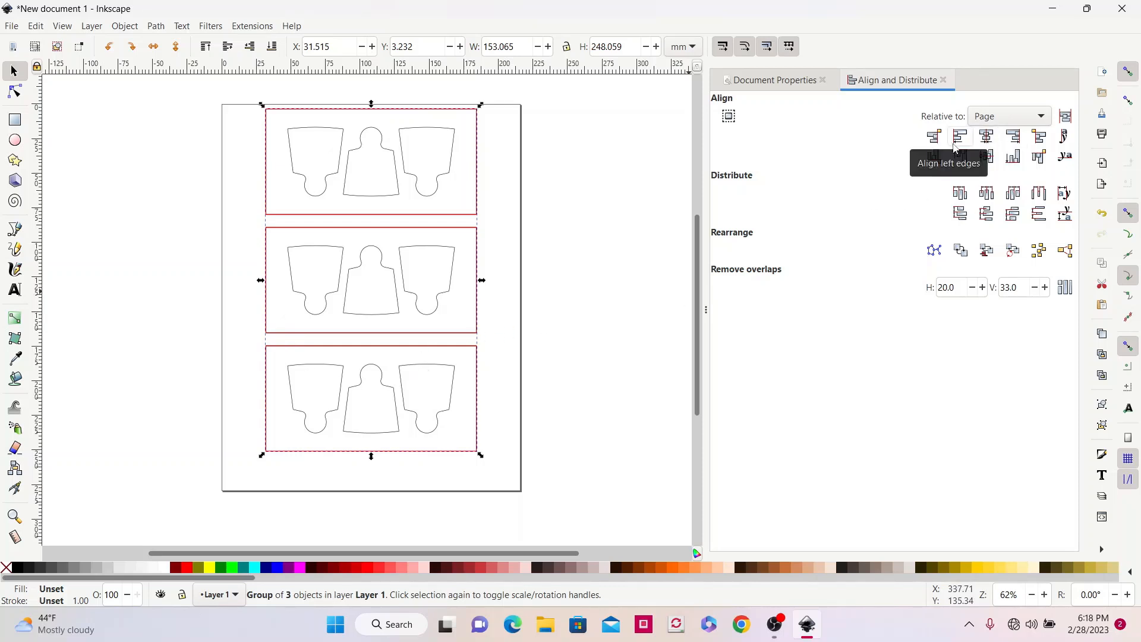
click(988, 138)
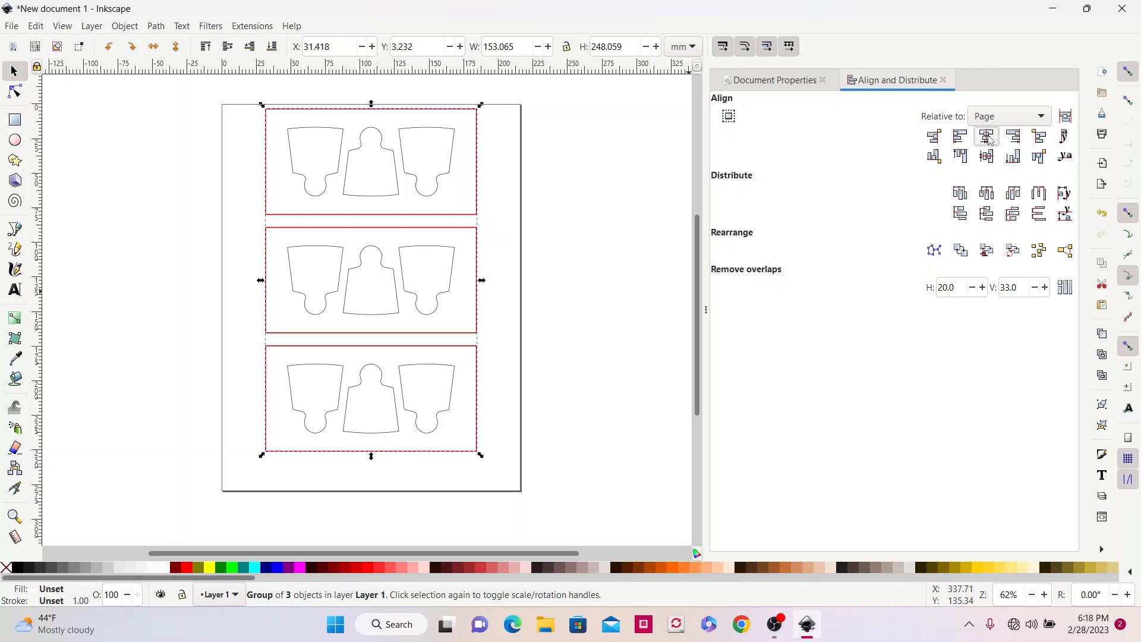
click(987, 156)
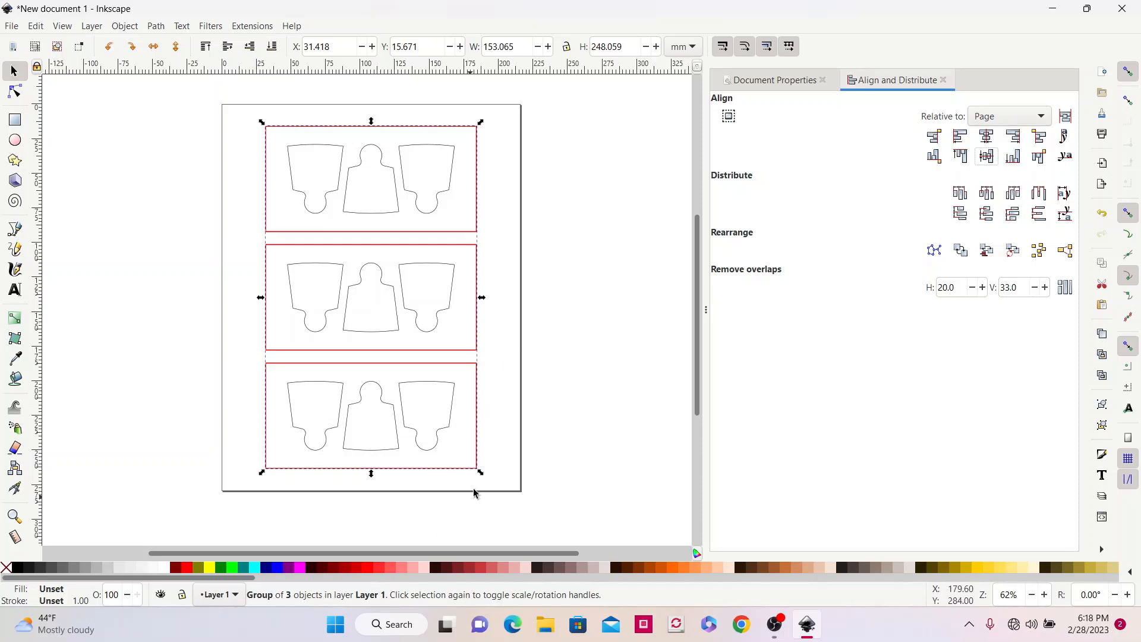
click(557, 246)
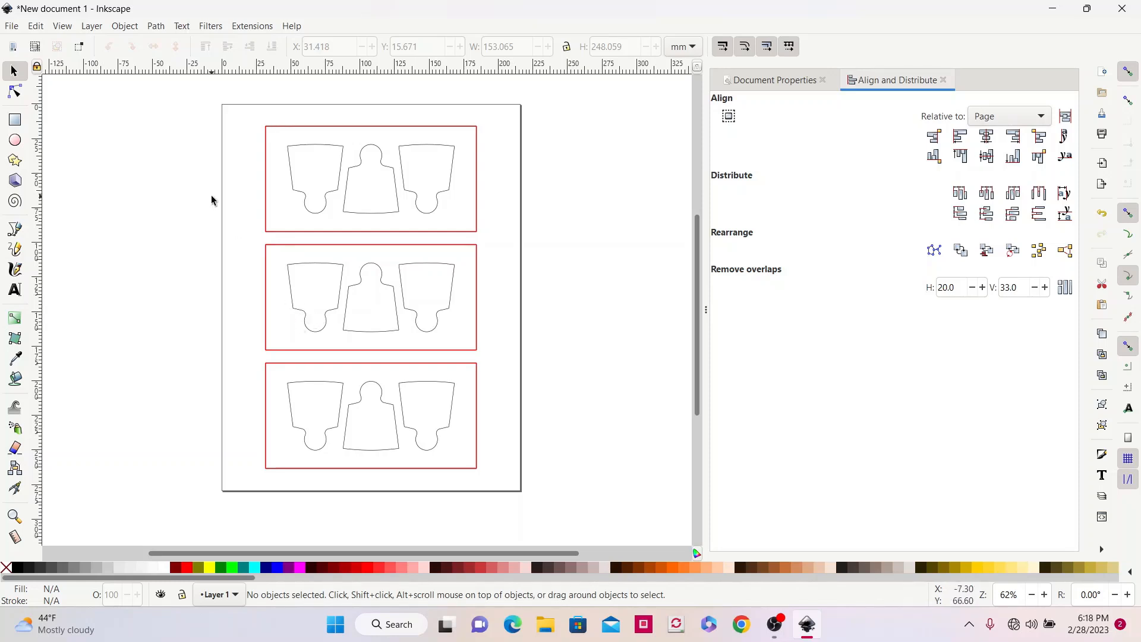
Step: Examine the Brother HL-L2370DW printer's basic preferences and advanced scaling options, and leave printing without changing or printing anything
click(11, 26)
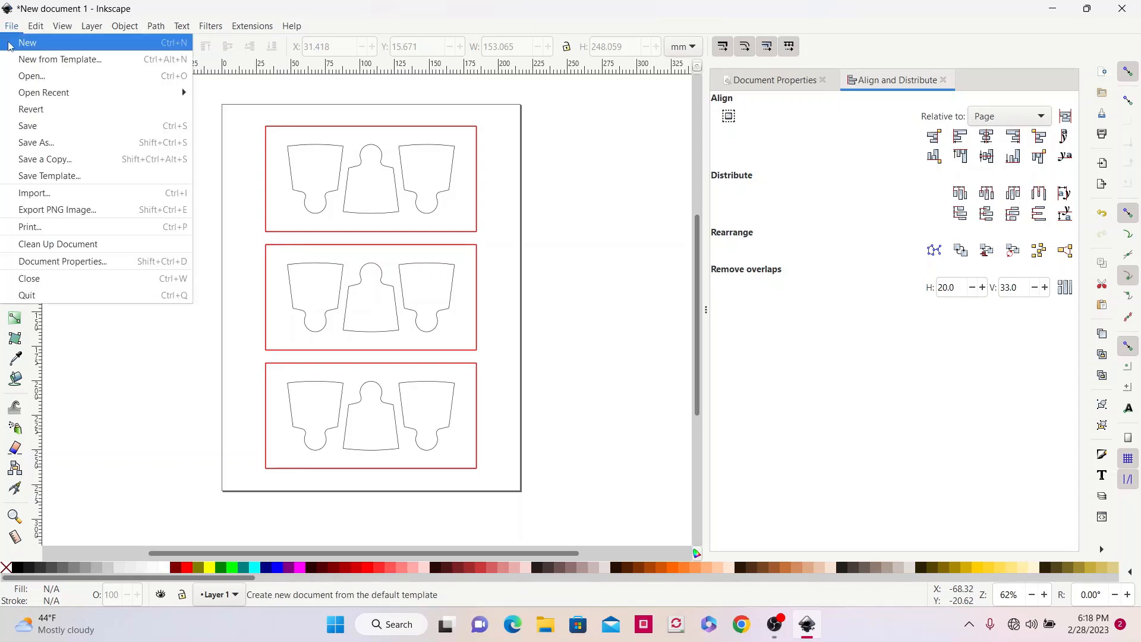
click(39, 229)
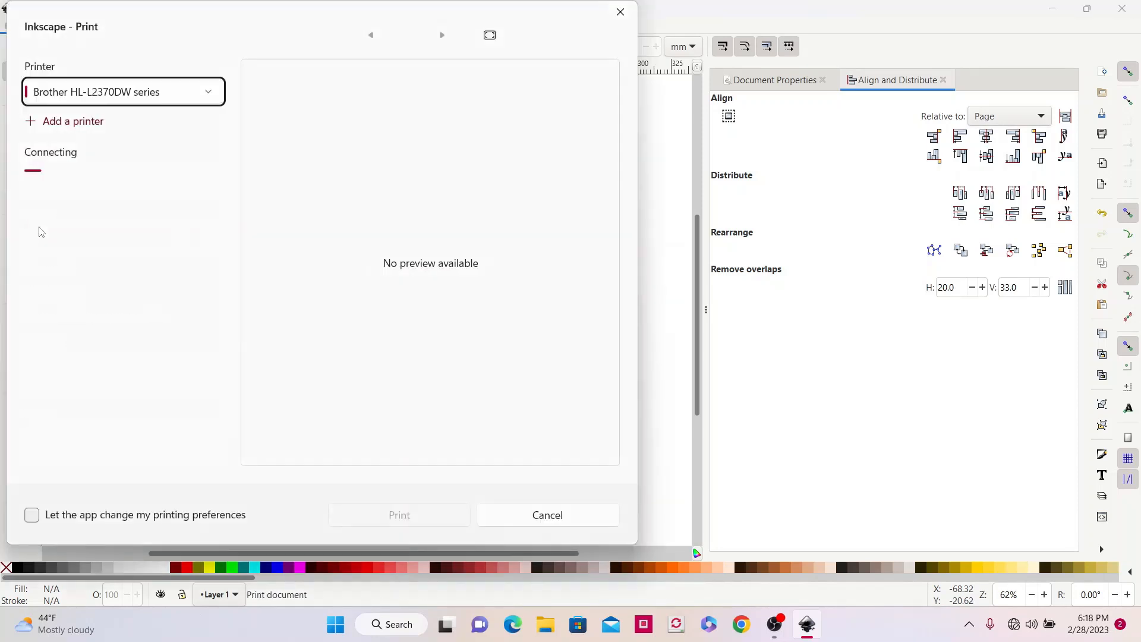
scroll(119, 238, down, 1)
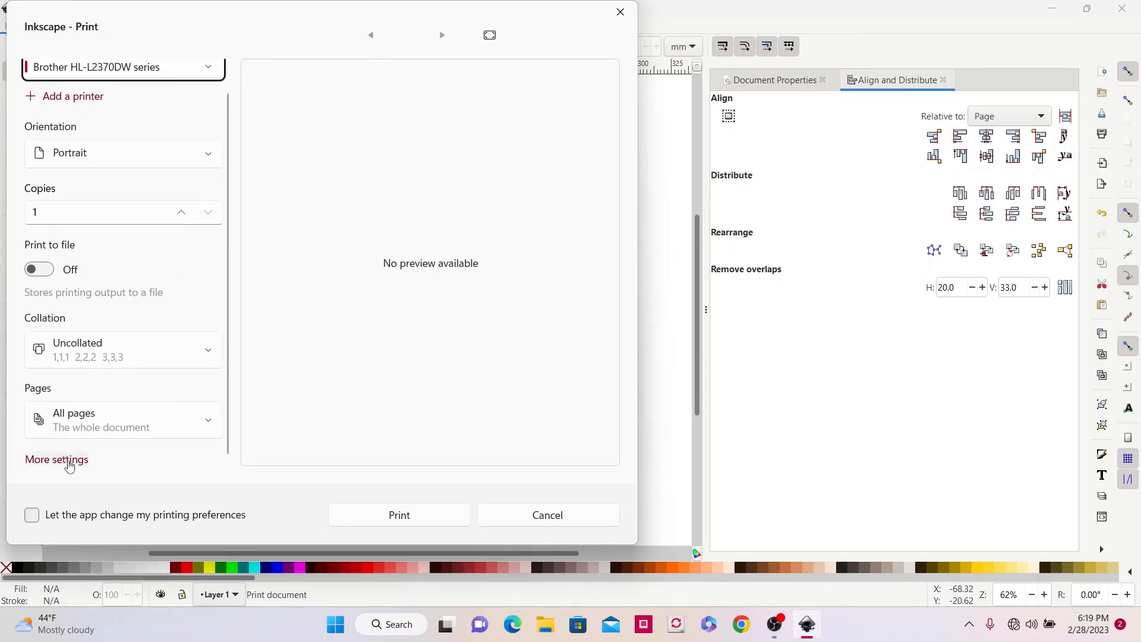
click(65, 462)
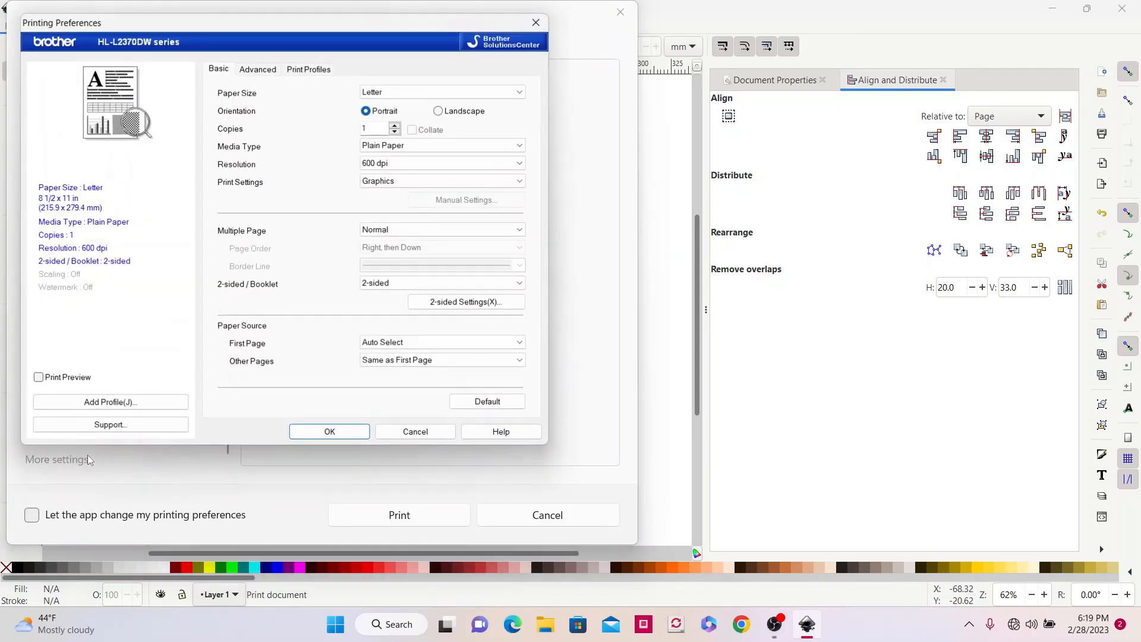
click(259, 70)
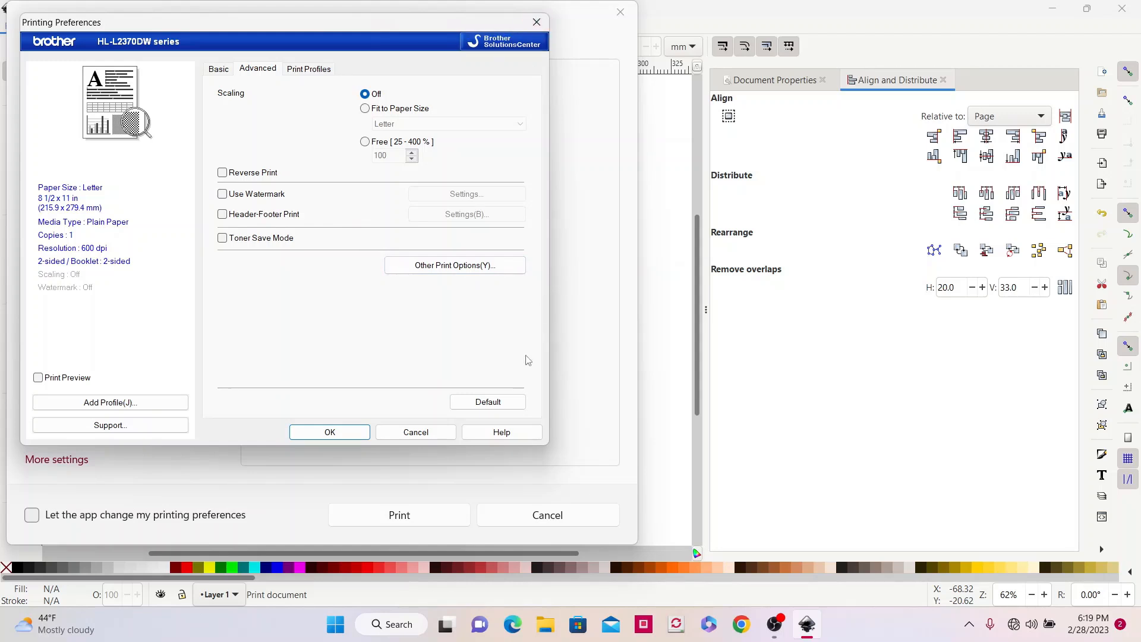
click(537, 23)
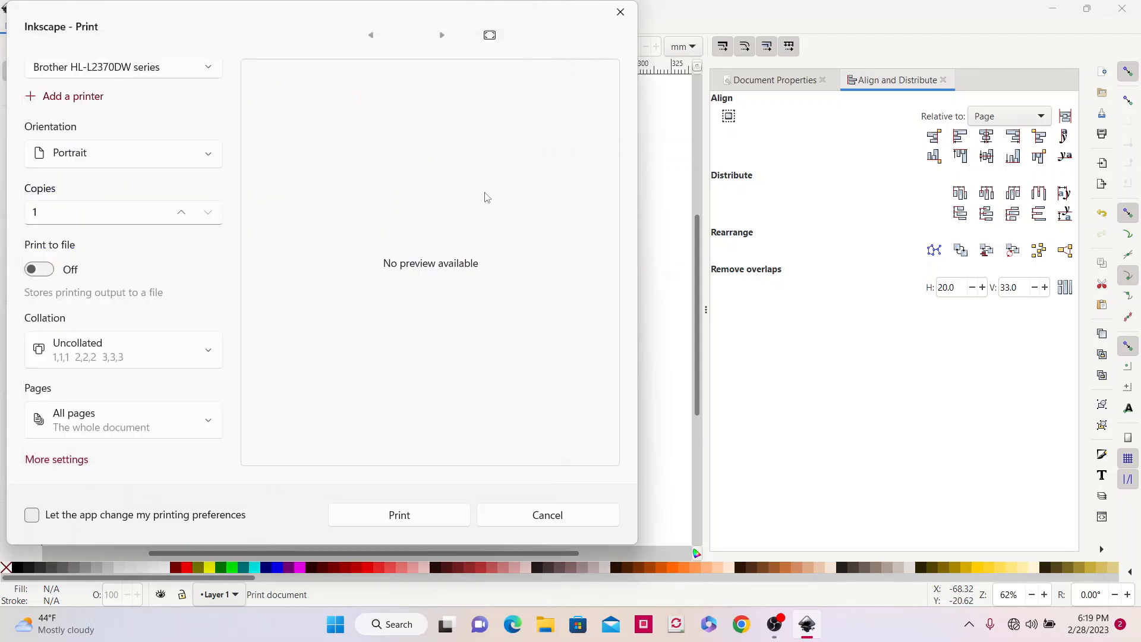
click(620, 11)
Step: Measure the upper edge of the top rectangle in inches and mark it as a dimension on the drawing
scroll(482, 260, up, 2)
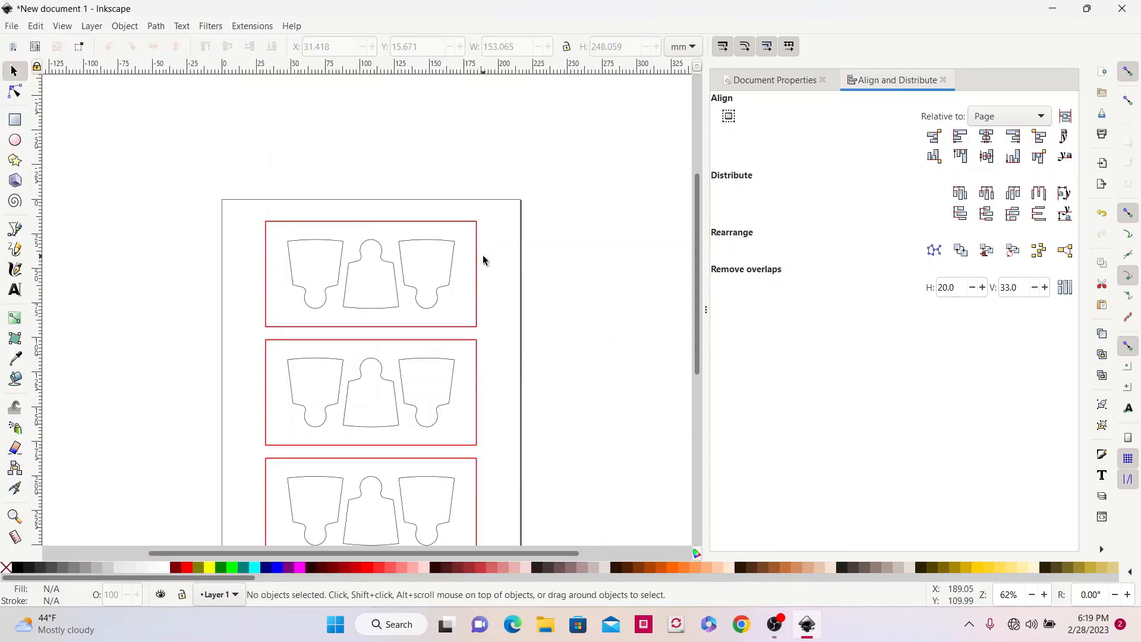
scroll(216, 238, down, 2)
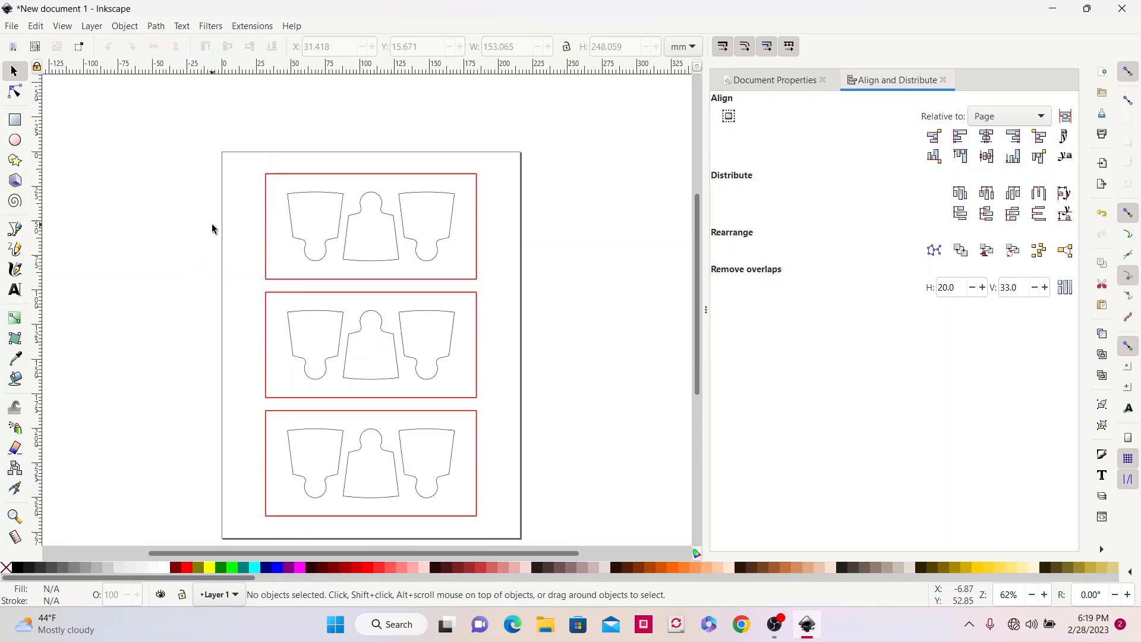
scroll(222, 252, up, 1)
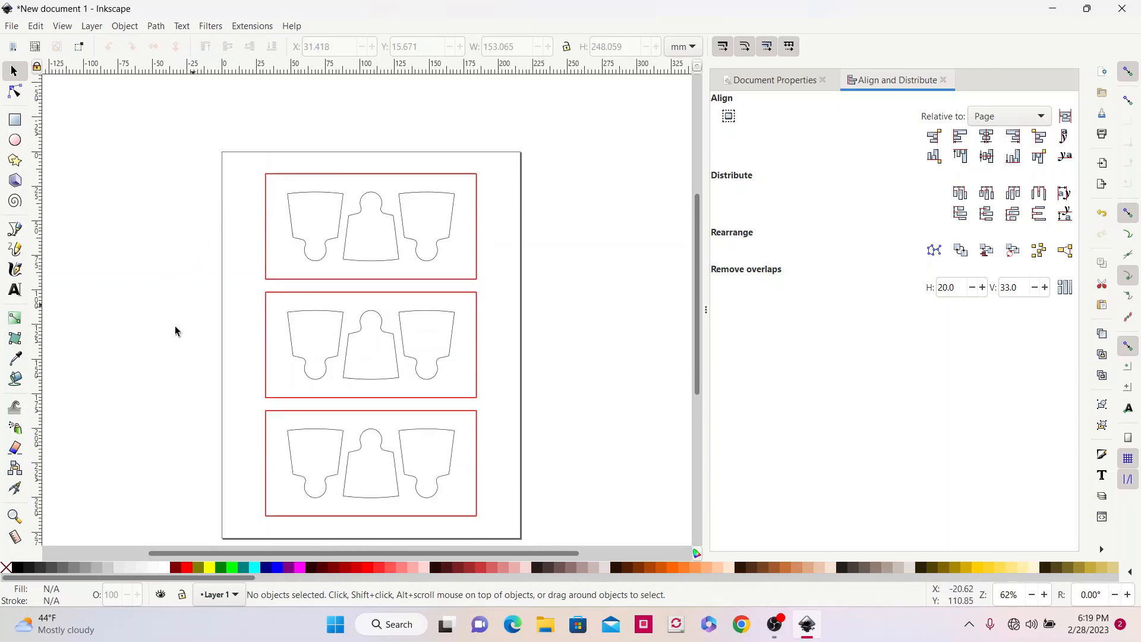
click(15, 537)
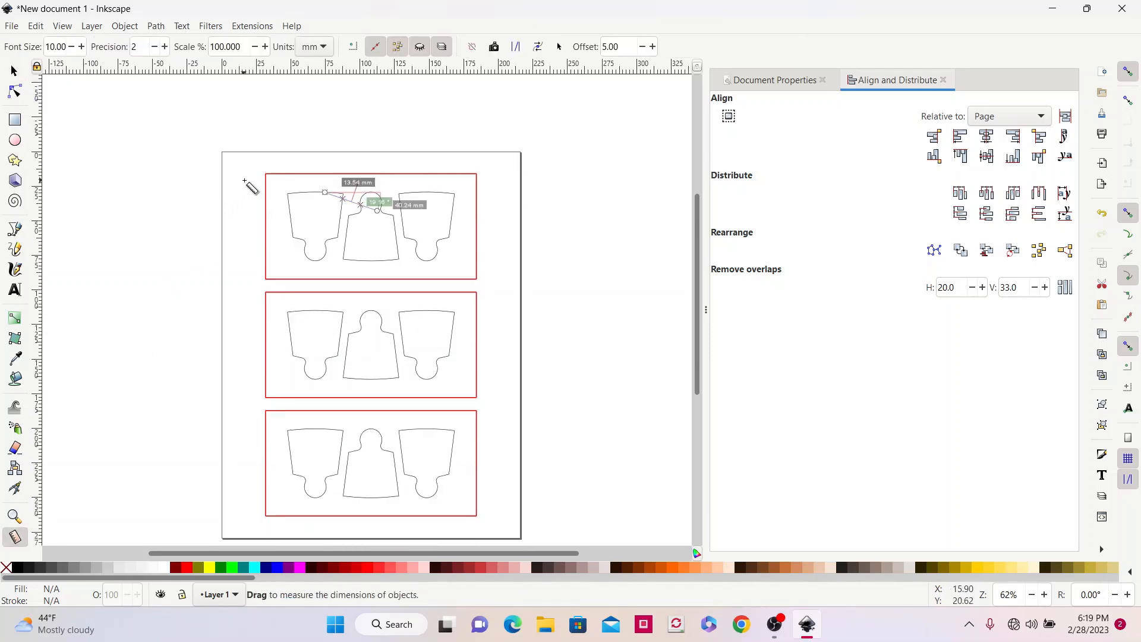
mouse_move(262, 173)
drag(262, 173, 474, 170)
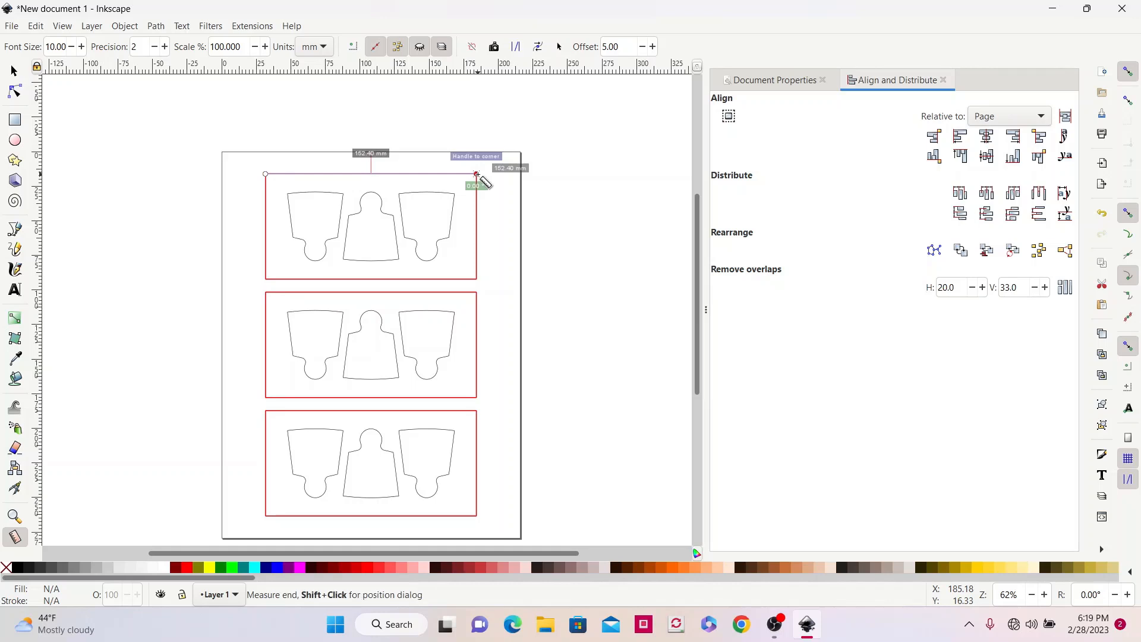
click(328, 53)
scroll(329, 53, up, 2)
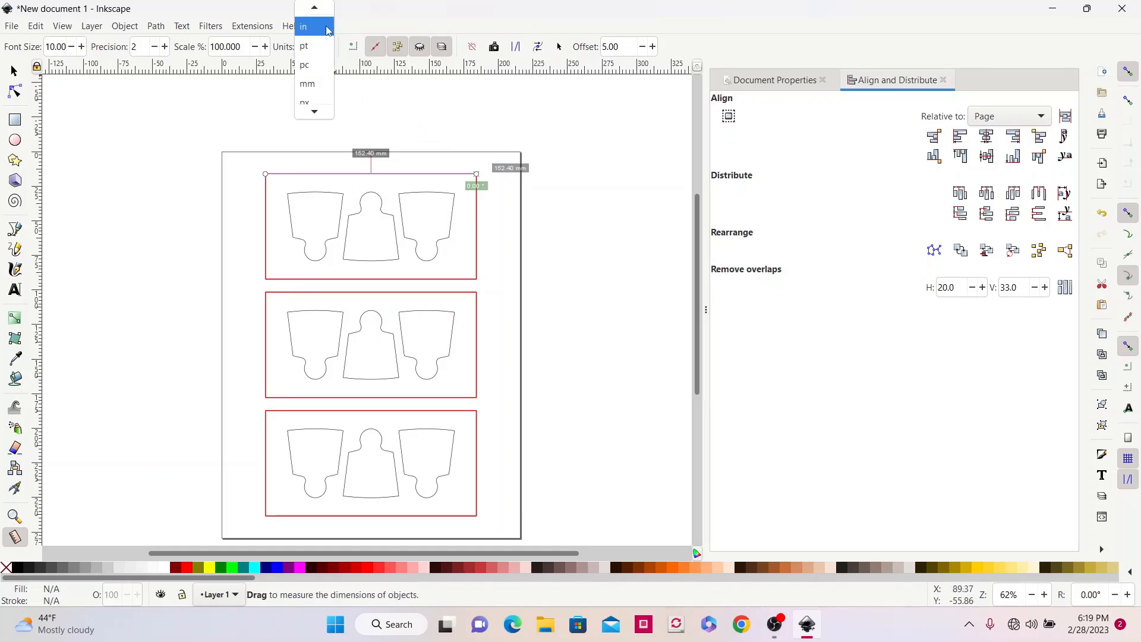
click(306, 27)
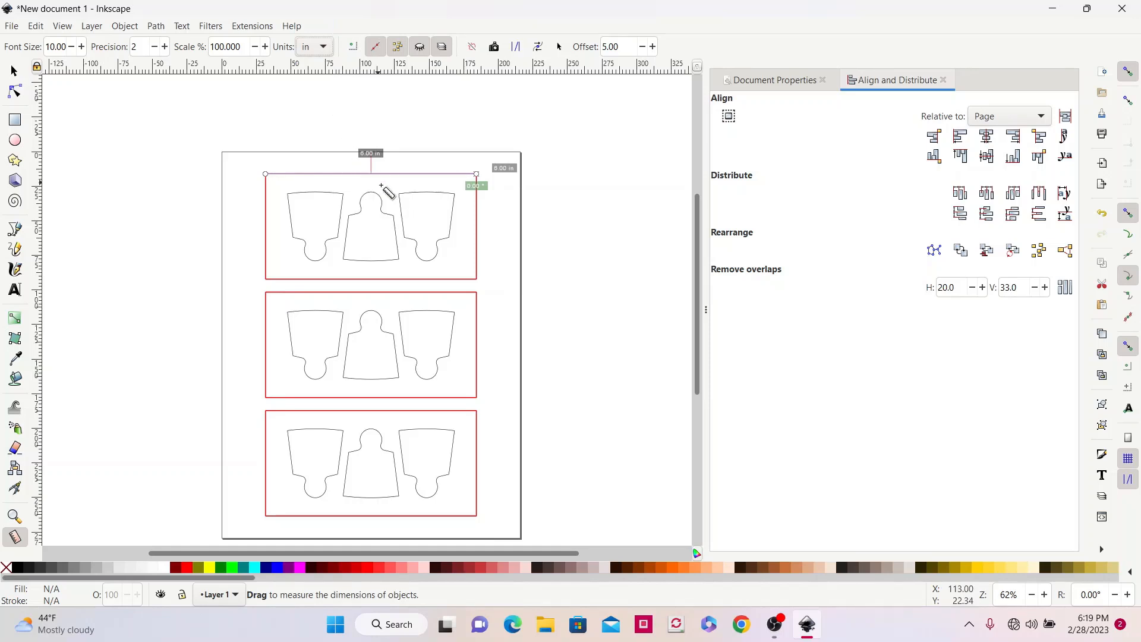
click(561, 48)
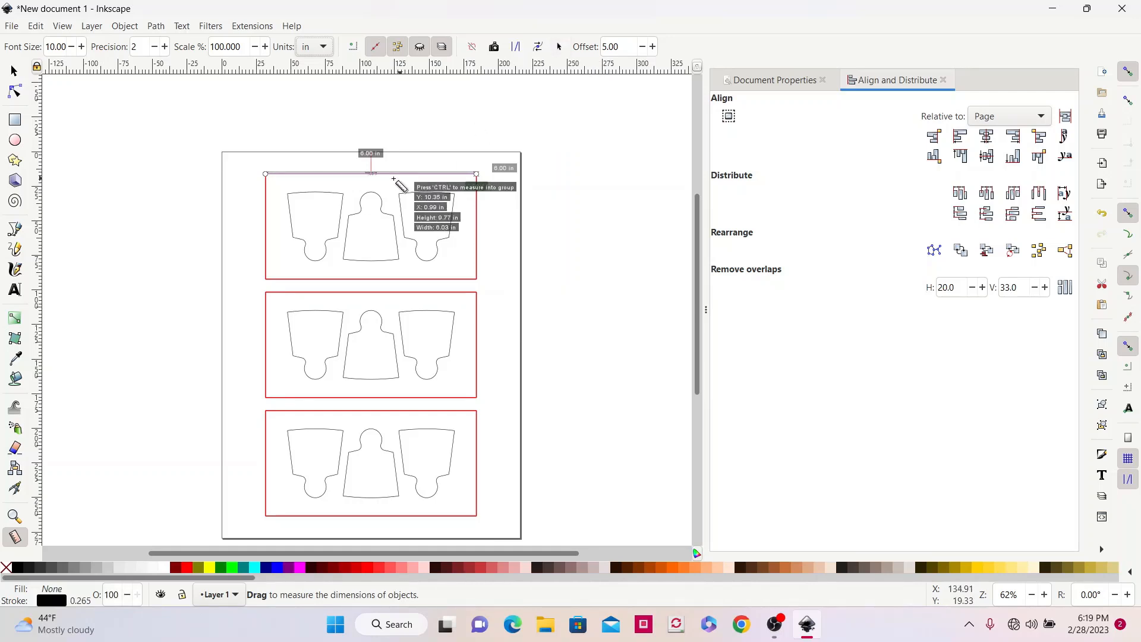
Step: Move the dimension line above the top rectangle and place its text, rotated 180 degrees, centered over the line
click(15, 71)
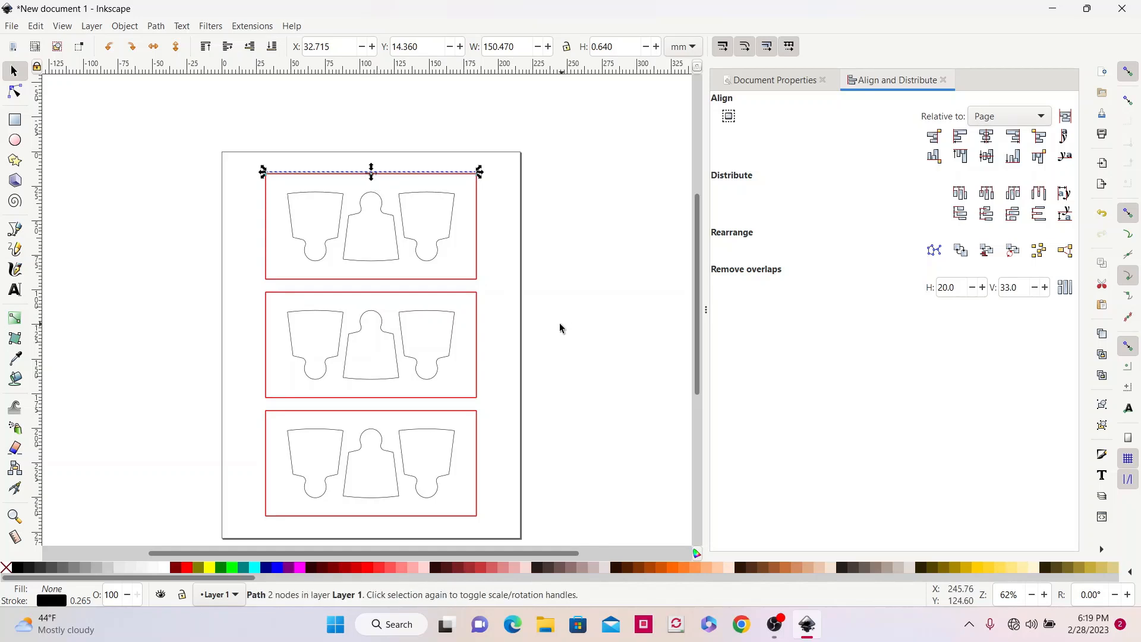
click(1044, 594)
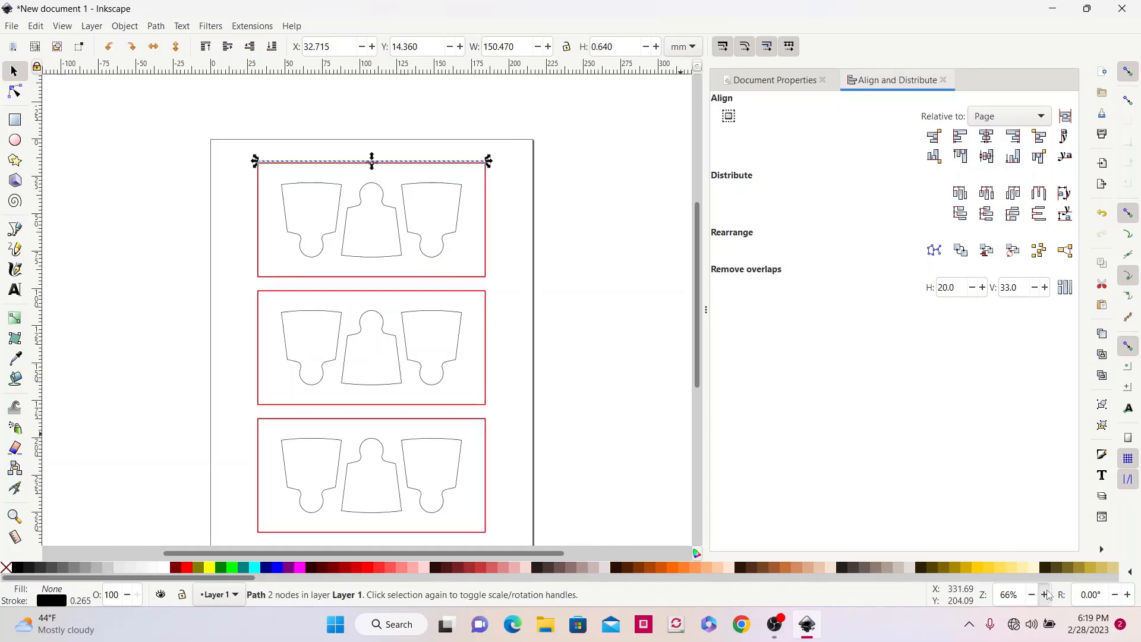
scroll(479, 228, up, 6)
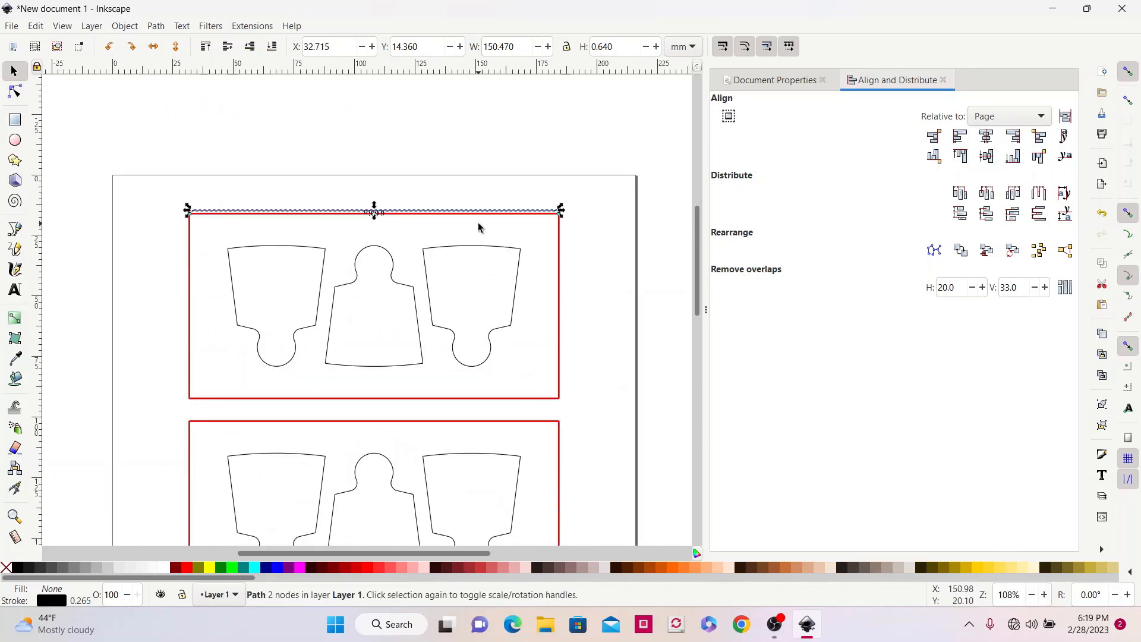
drag(374, 209, 412, 182)
click(376, 213)
click(115, 52)
click(115, 51)
drag(389, 194, 316, 200)
click(584, 215)
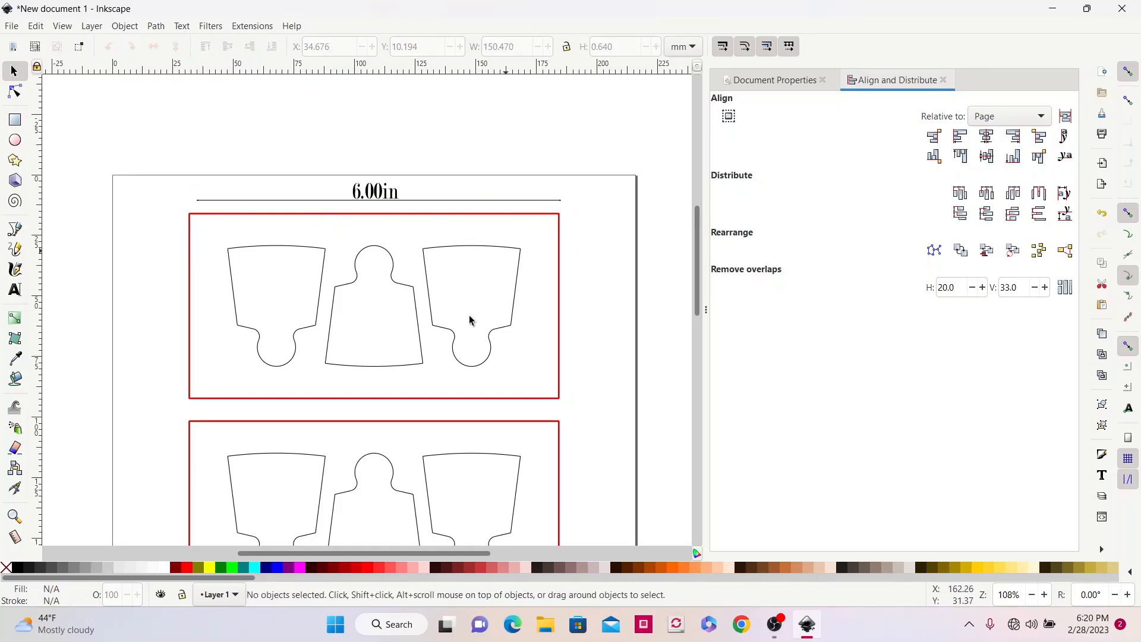
Step: Save the document to the Desktop as an Inkscape SVG named "scroll saw drawing"
scroll(345, 230, down, 2)
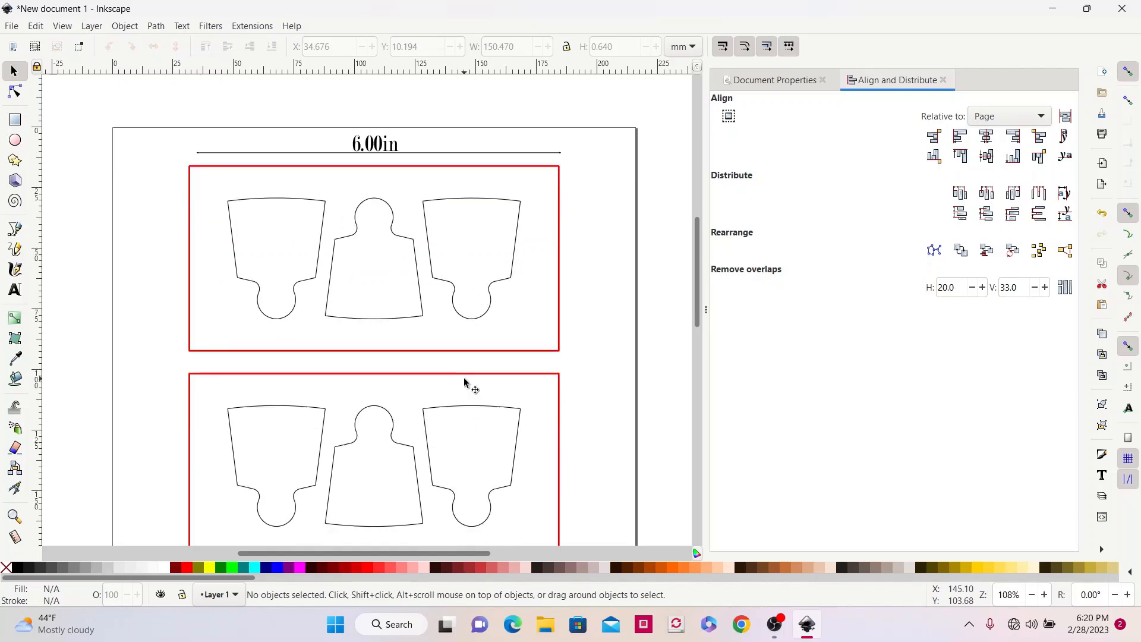
scroll(464, 377, down, 10)
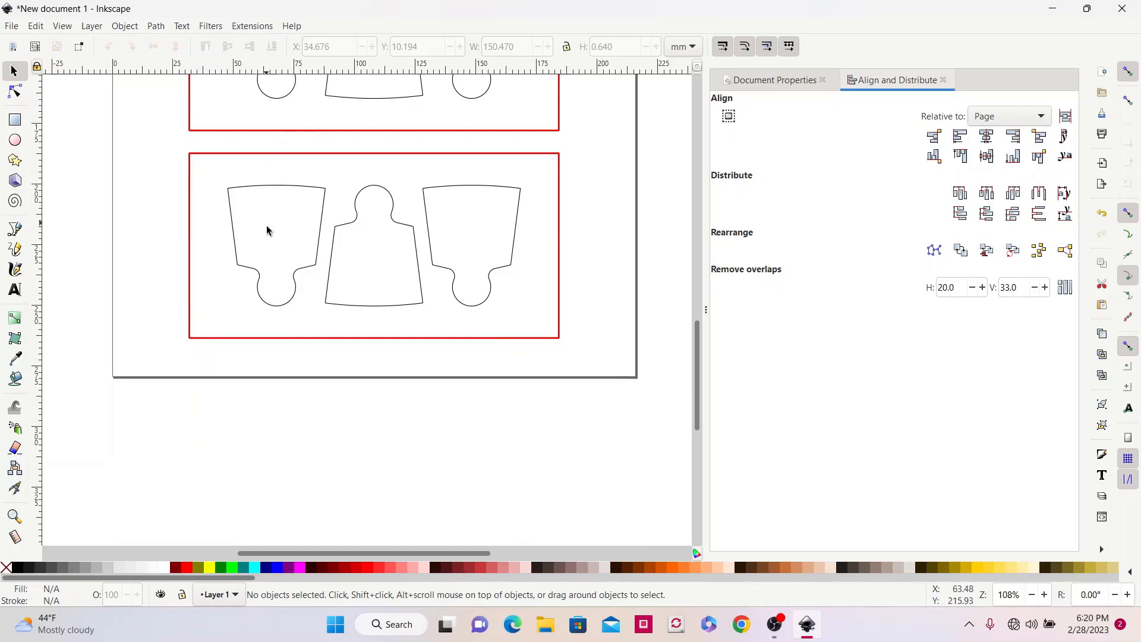
scroll(285, 140, up, 5)
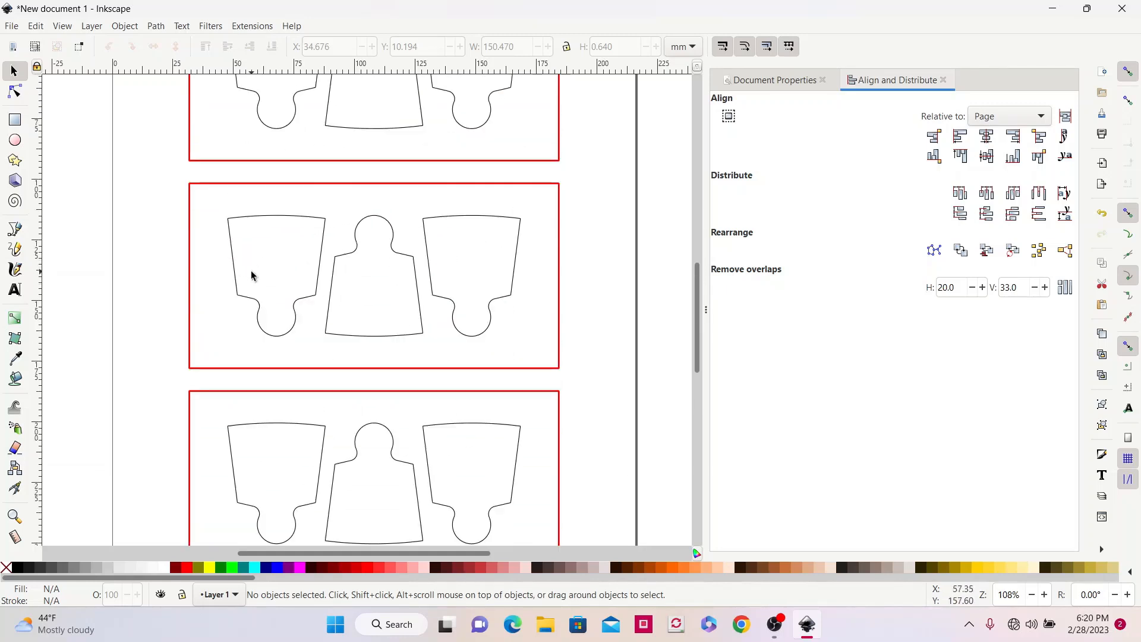
click(11, 28)
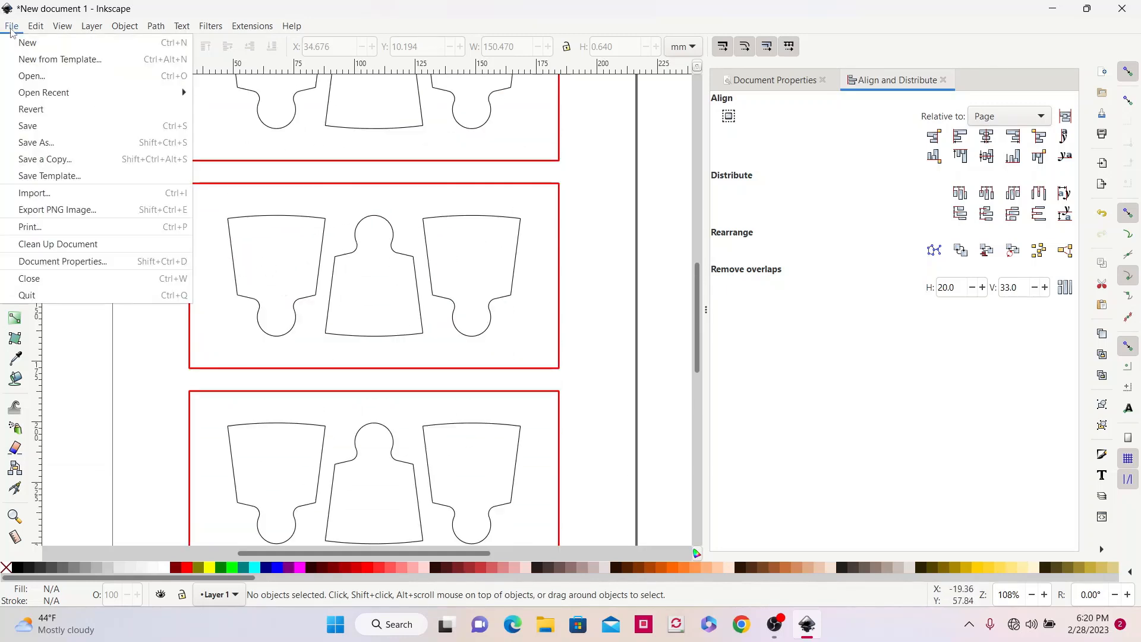
click(41, 132)
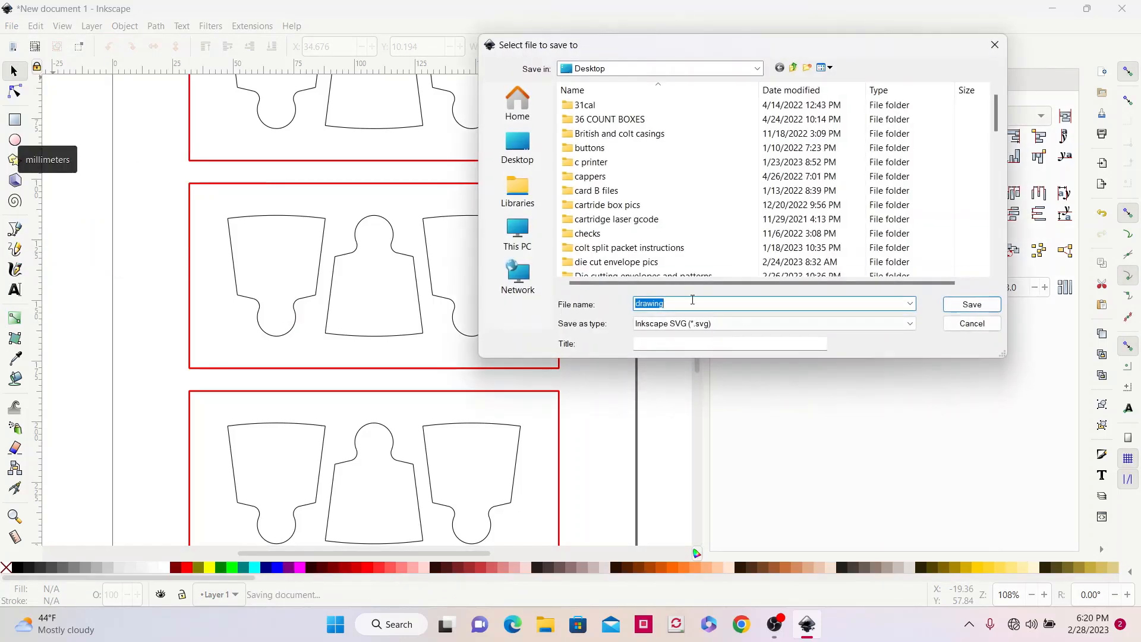
text(s)
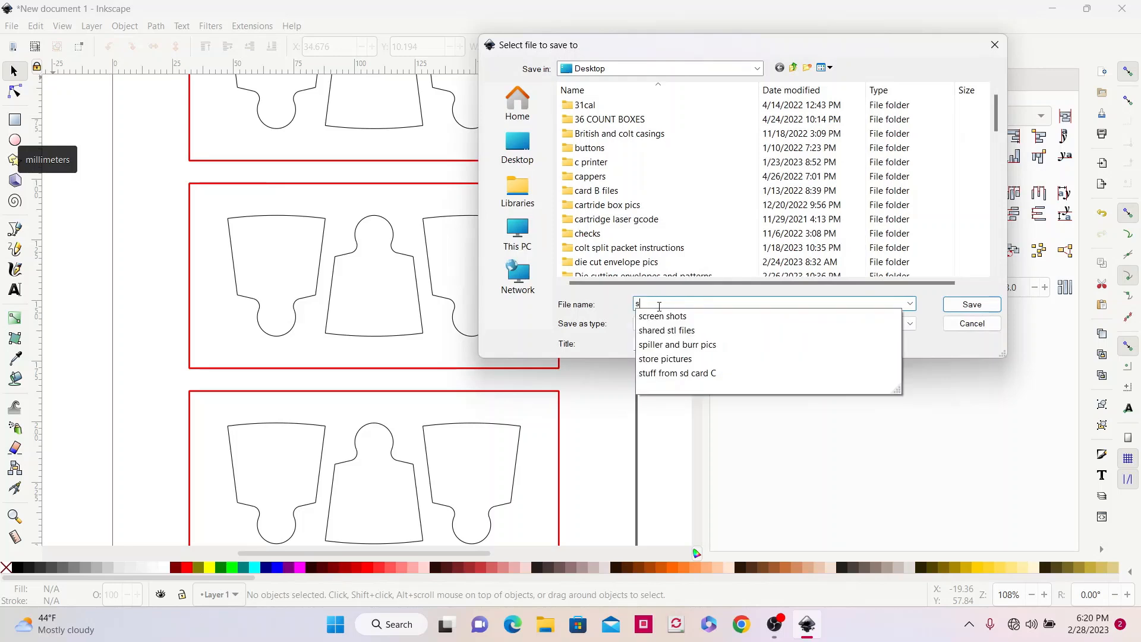
text(croll saw drawing)
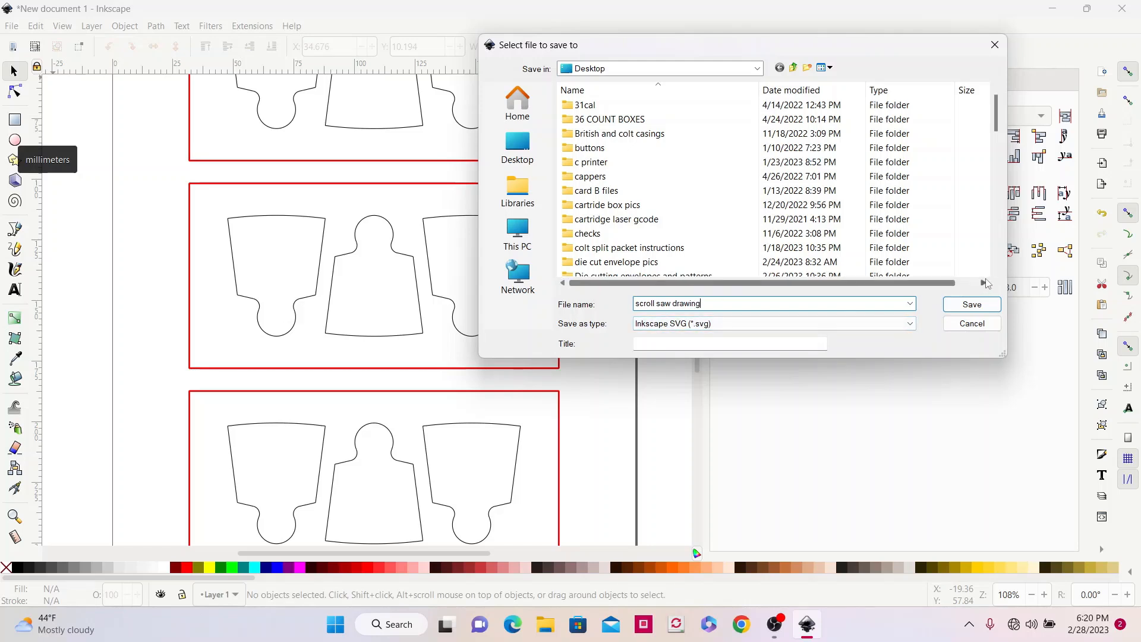
click(975, 307)
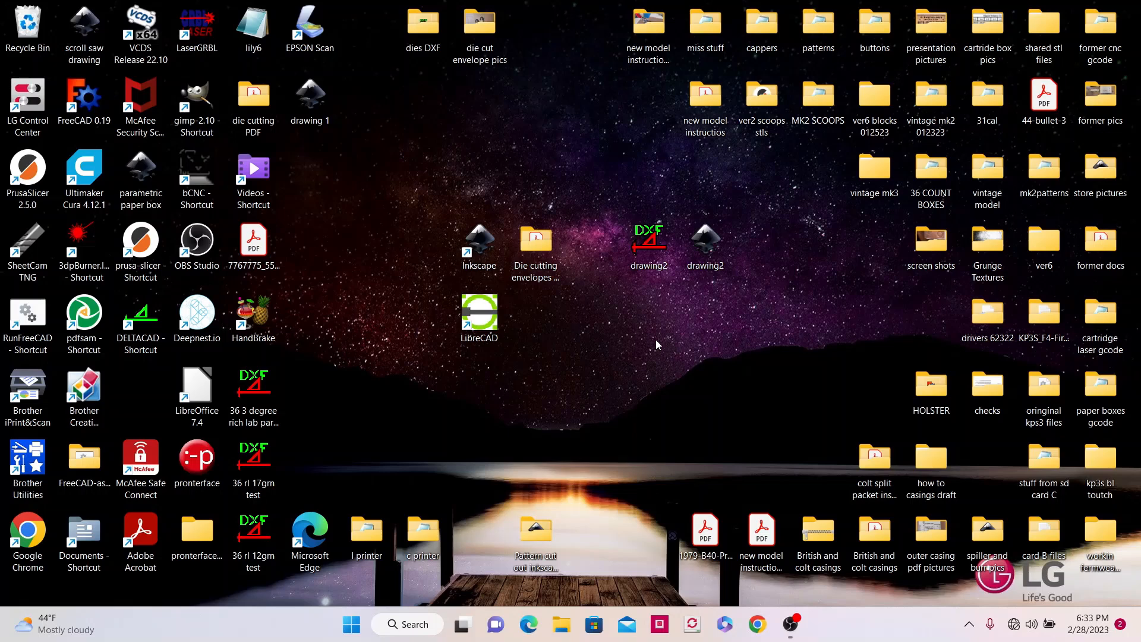
Step: Open drawing2 from the desktop in Inkscape and import "half folded 8 inch coffee filter" from the paper shapes folder at manual scale 1.0
double_click(709, 249)
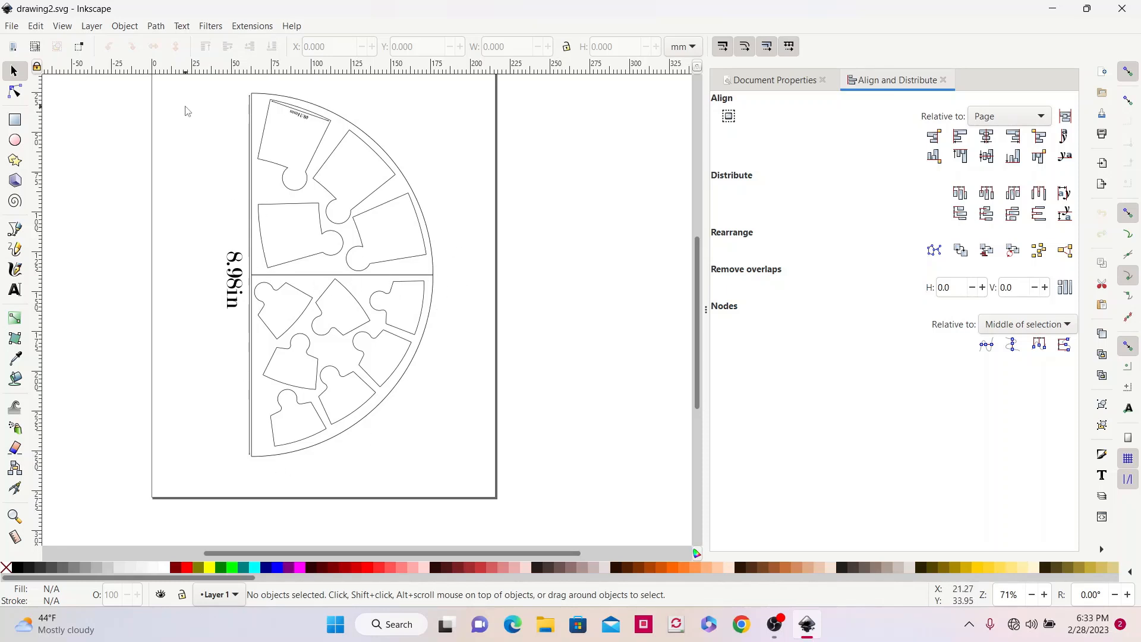
click(11, 27)
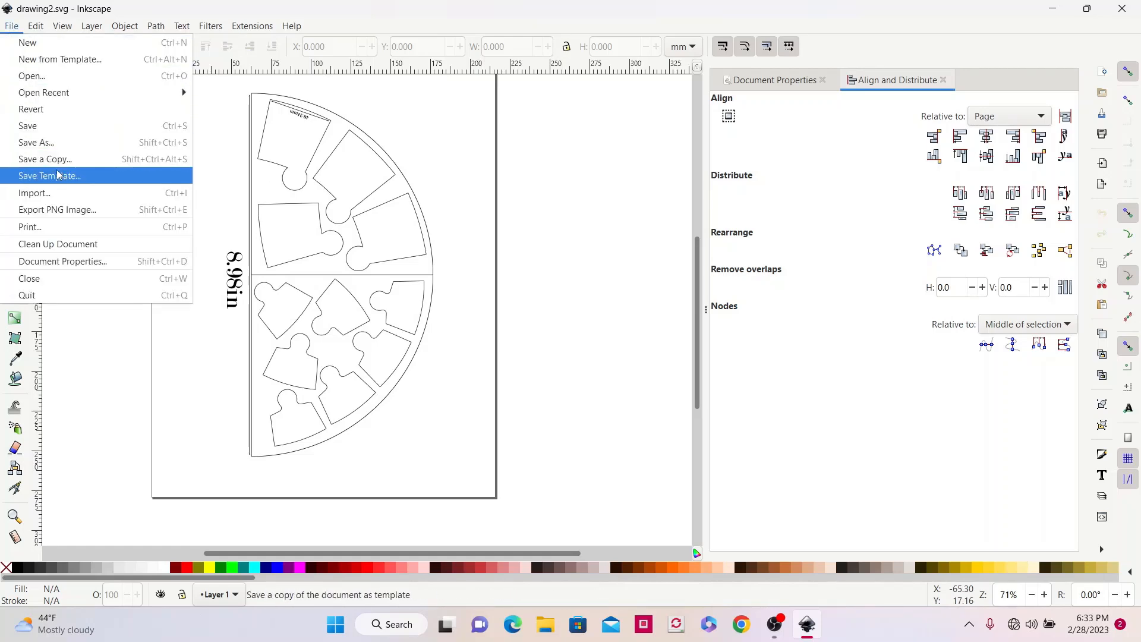
click(47, 195)
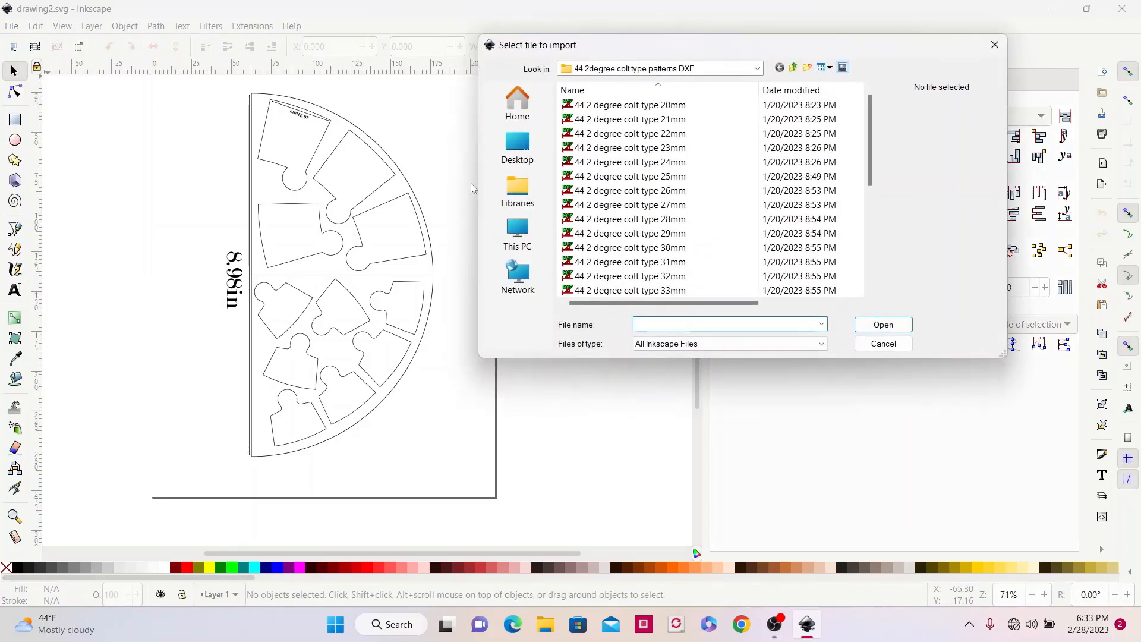
click(756, 69)
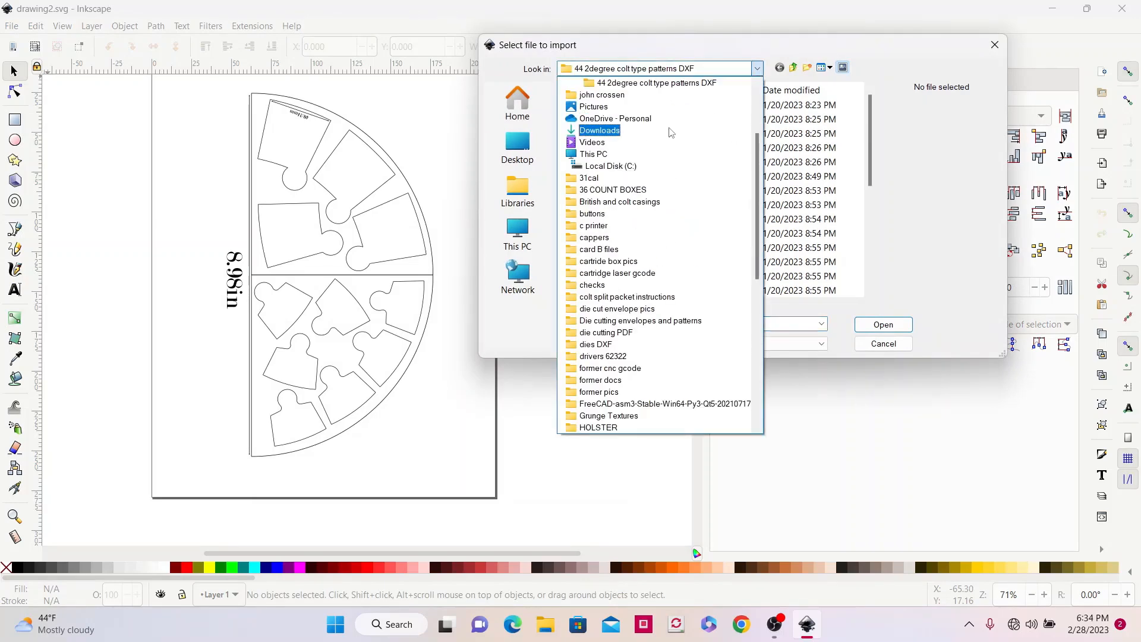
scroll(636, 135, up, 3)
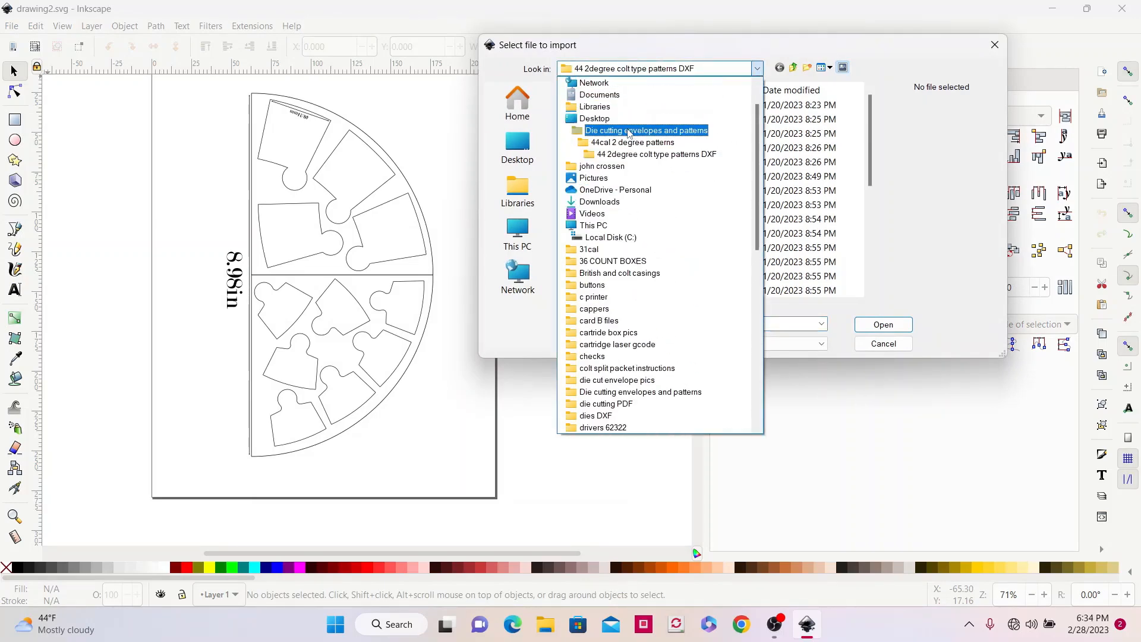
click(629, 134)
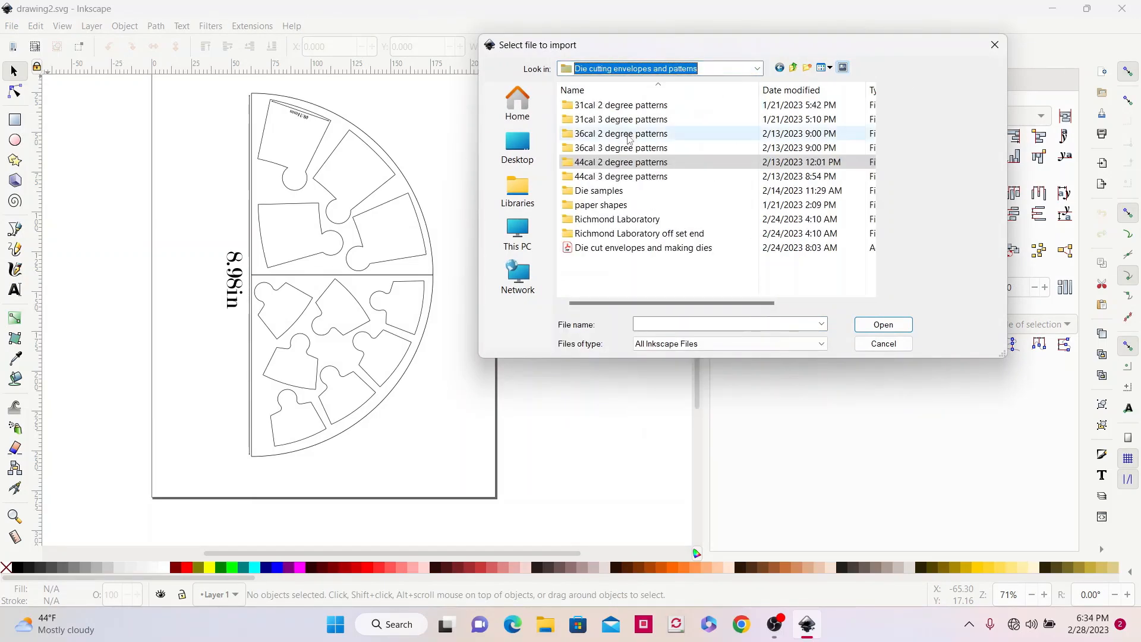
double_click(614, 208)
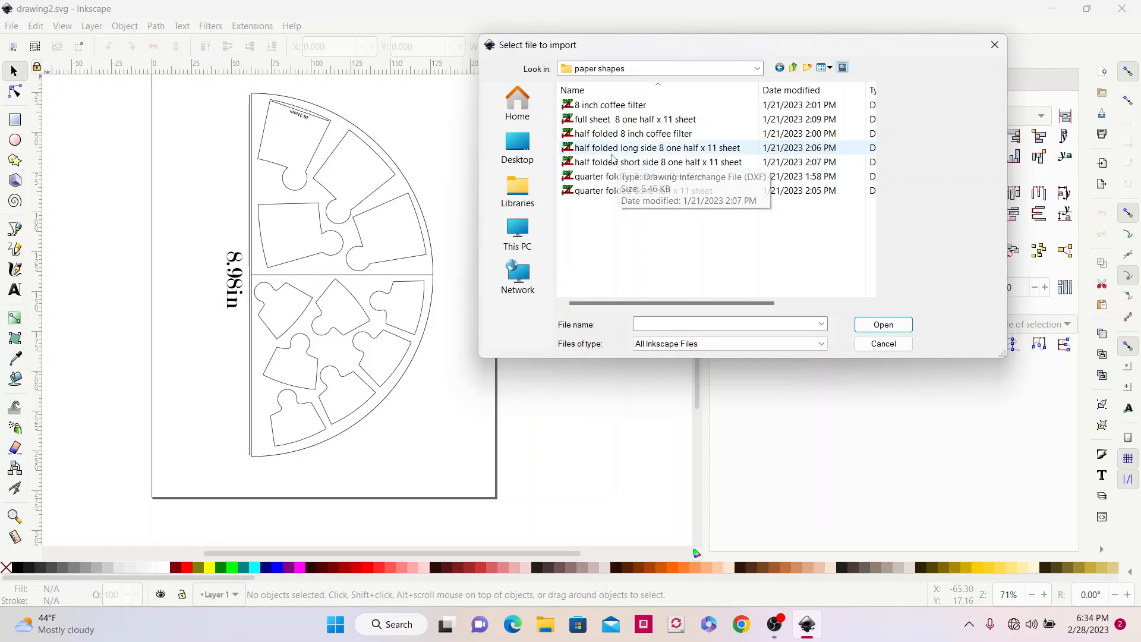
click(618, 133)
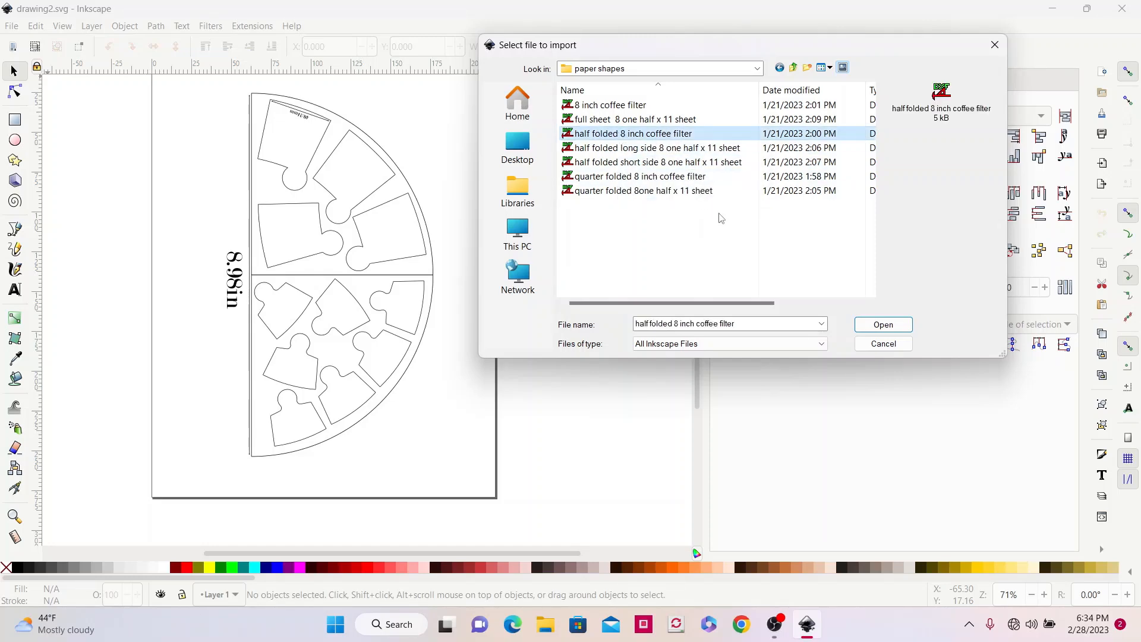
click(874, 325)
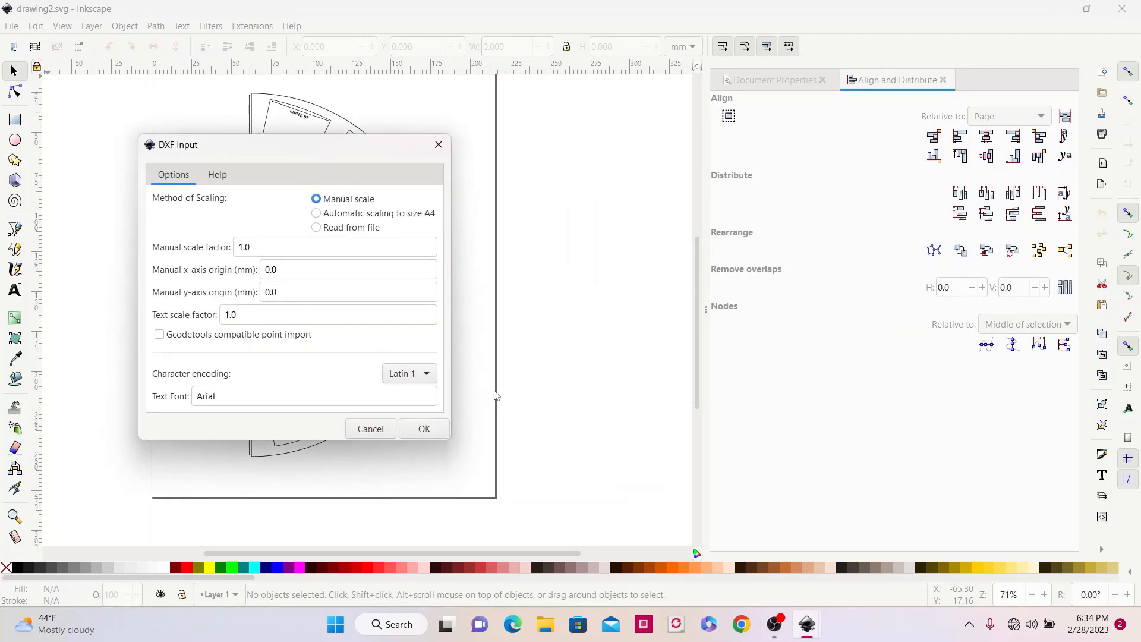
click(424, 432)
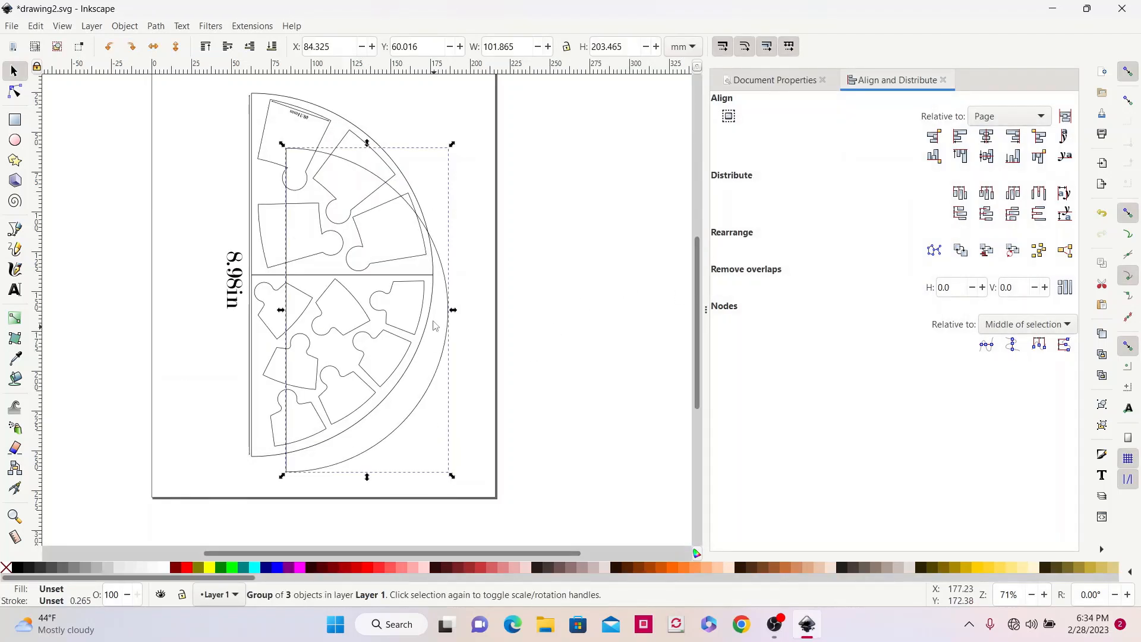
Step: Set the imported half circle's height to 9 in with proportions locked, and place it over the half-circle outline around the patterns
drag(446, 281, 625, 227)
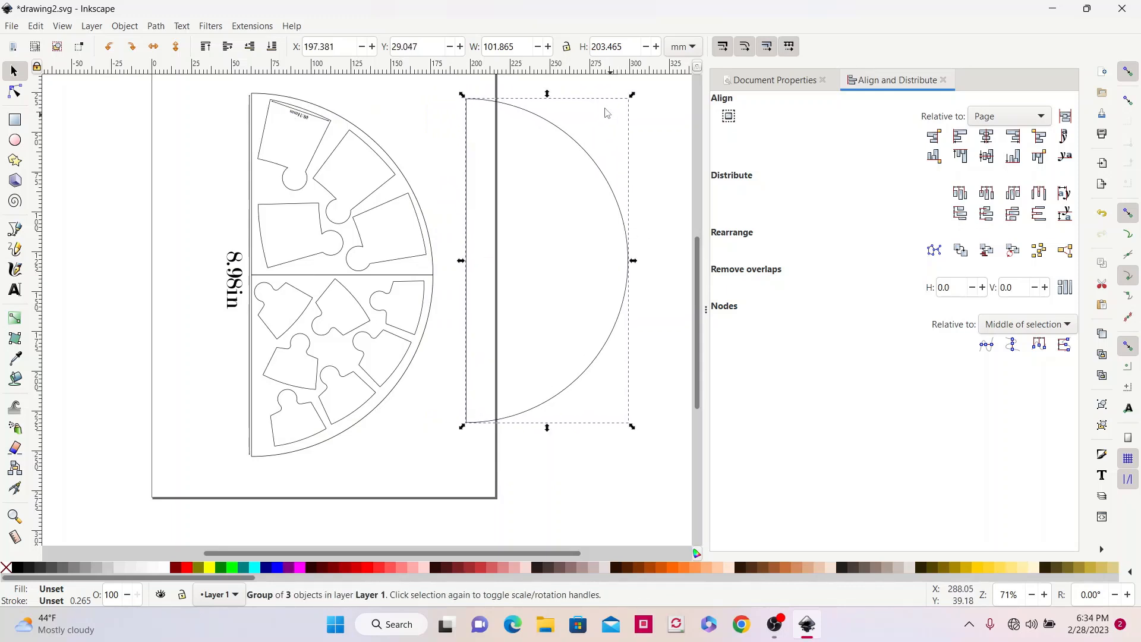
click(567, 50)
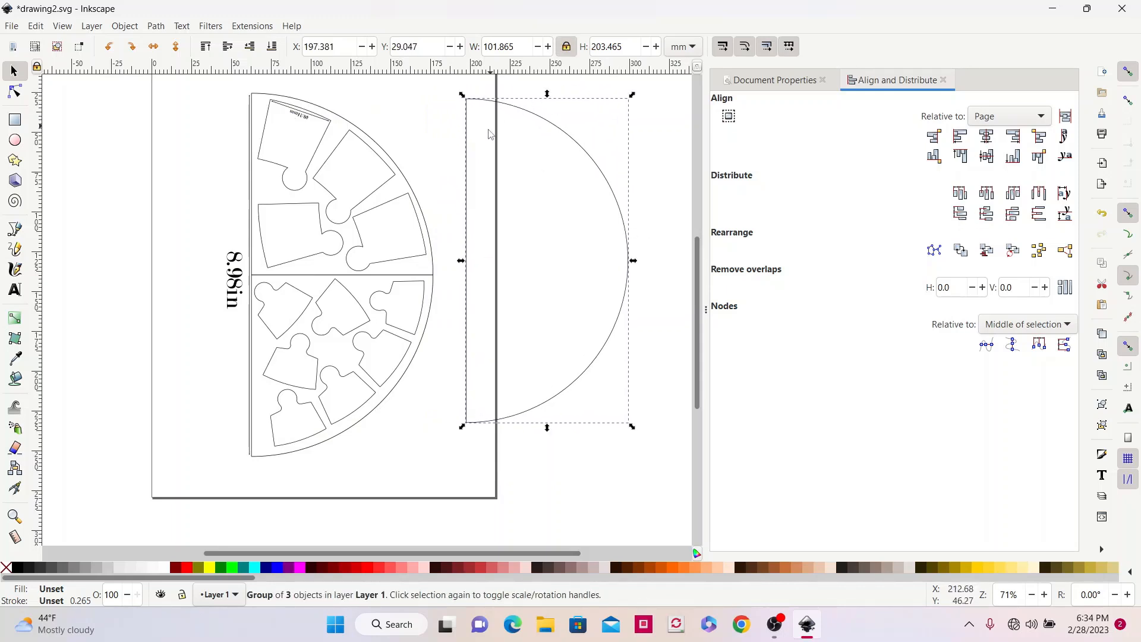
click(629, 51)
key(BackSpace)
key(BackSpace)
key(BackSpace)
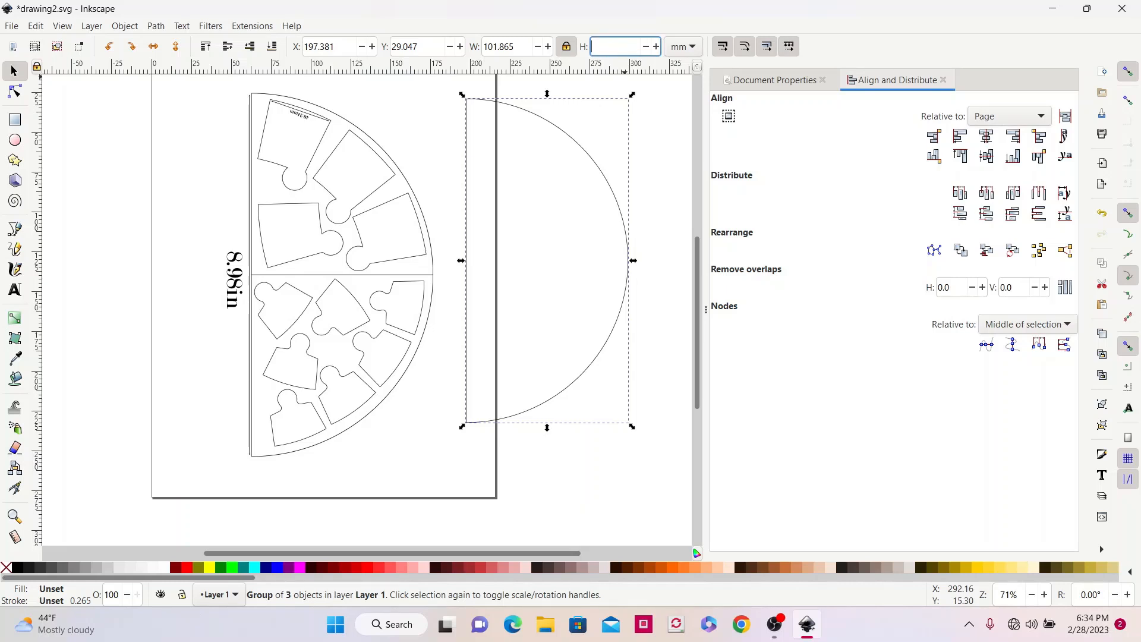
text(98in)
key(Return)
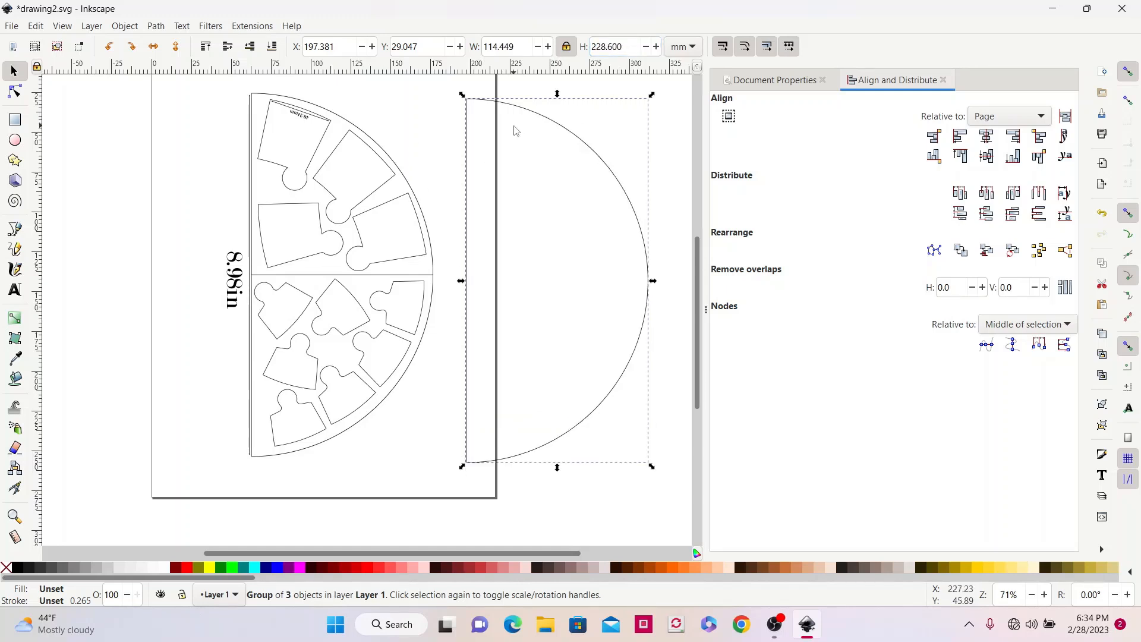
mouse_move(552, 122)
mouse_down()
mouse_move(342, 130)
mouse_move(336, 119)
mouse_move(345, 122)
mouse_up()
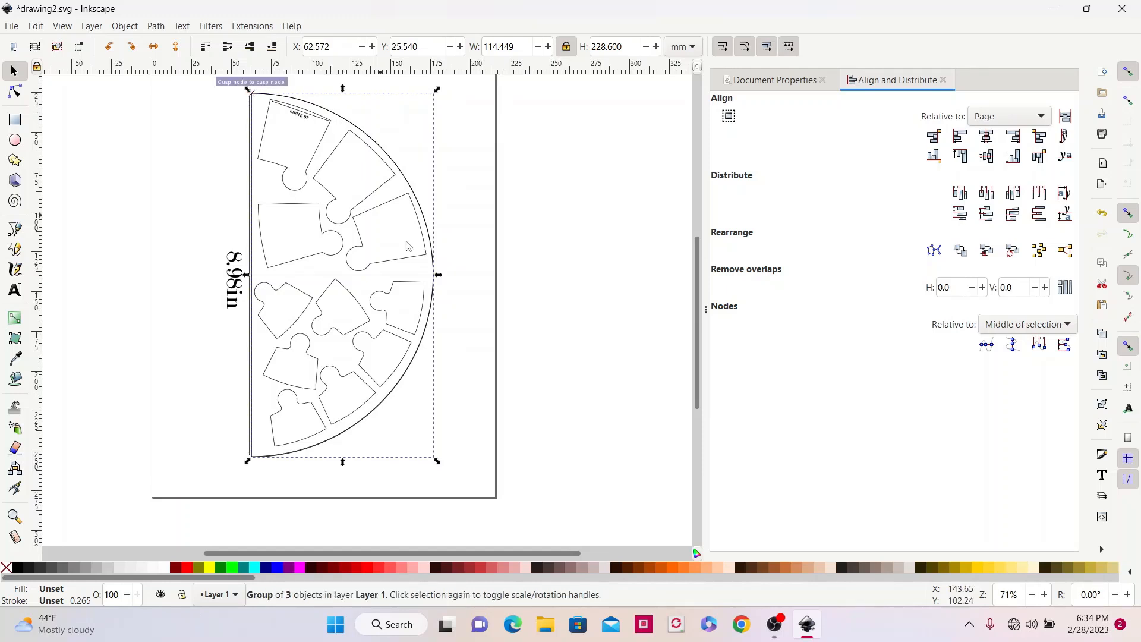
click(523, 224)
Step: Move the two quarter-circle outlines out of the pattern layout and delete both
click(350, 280)
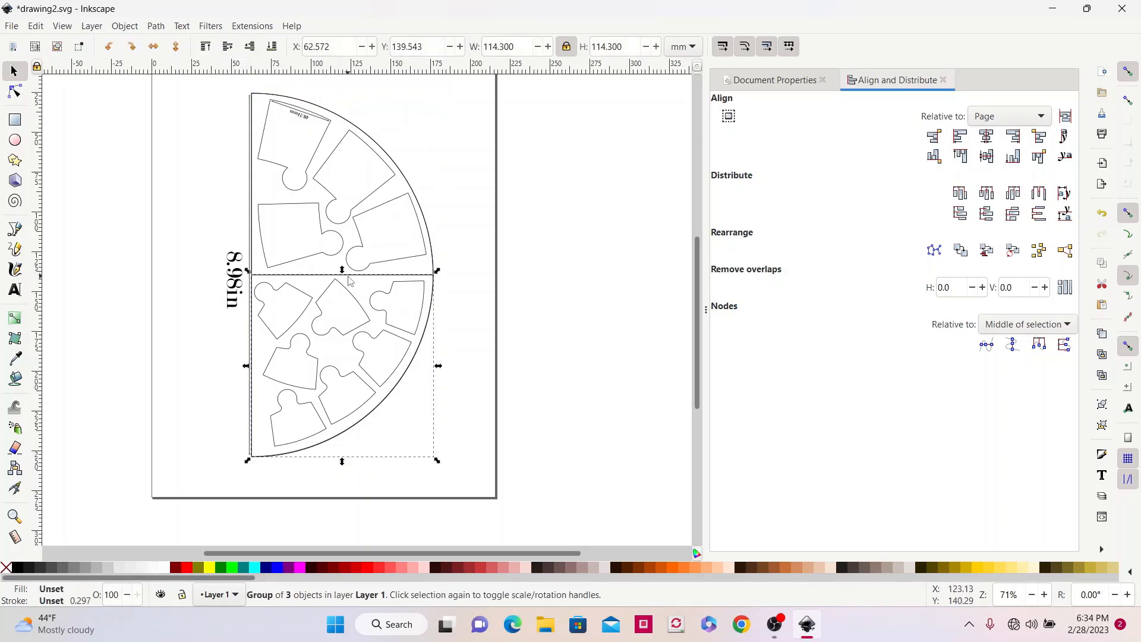
drag(349, 281, 574, 275)
click(391, 278)
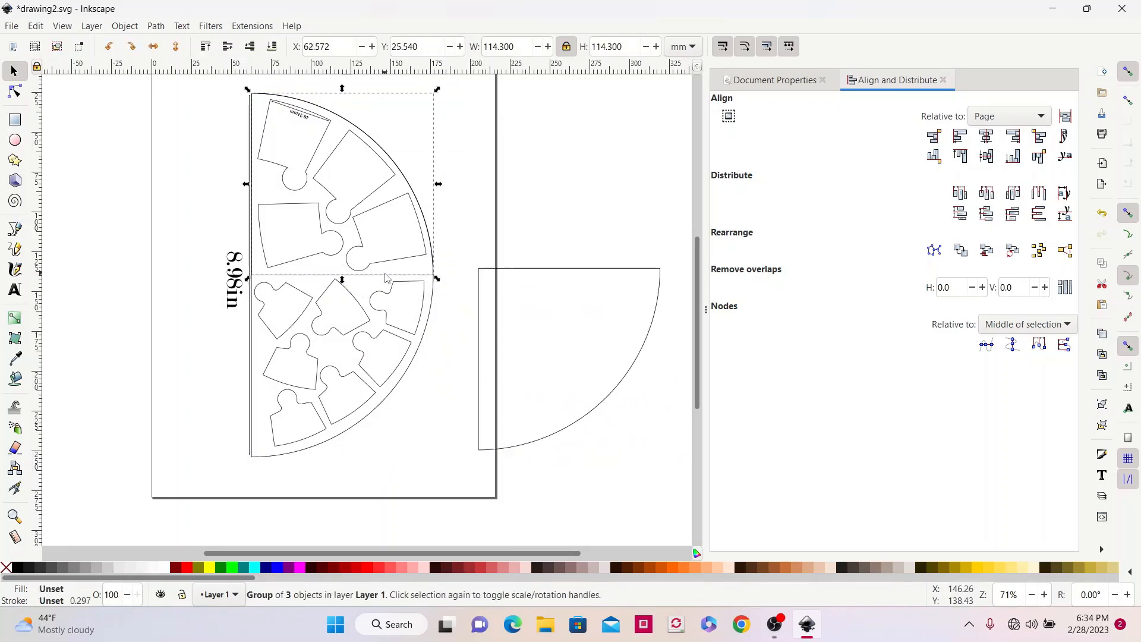
drag(407, 277, 624, 275)
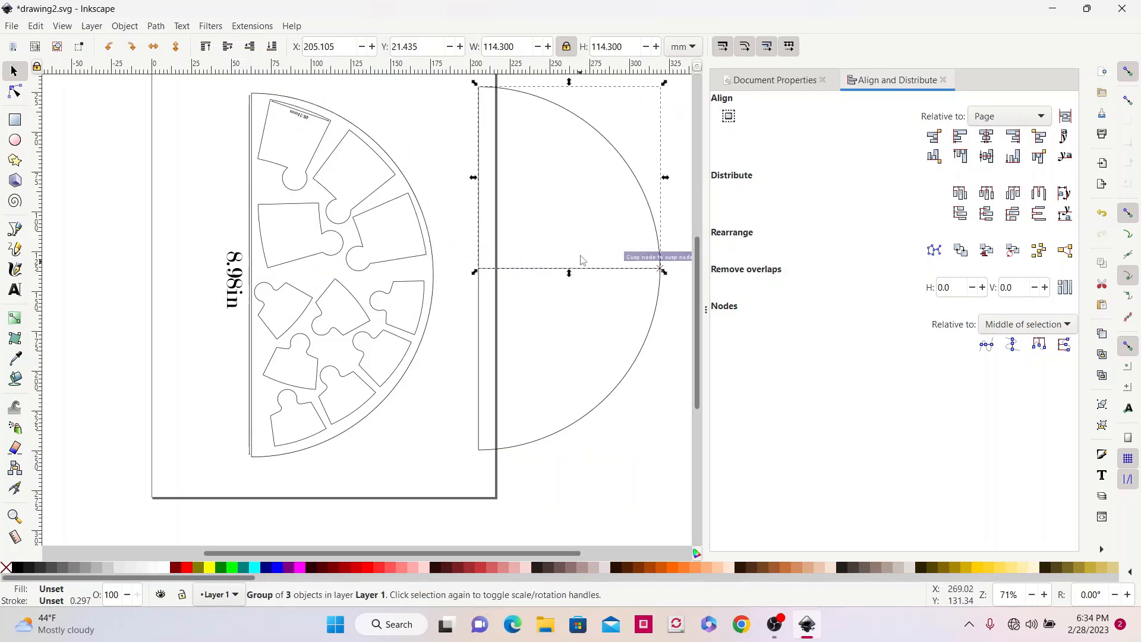
right_click(604, 134)
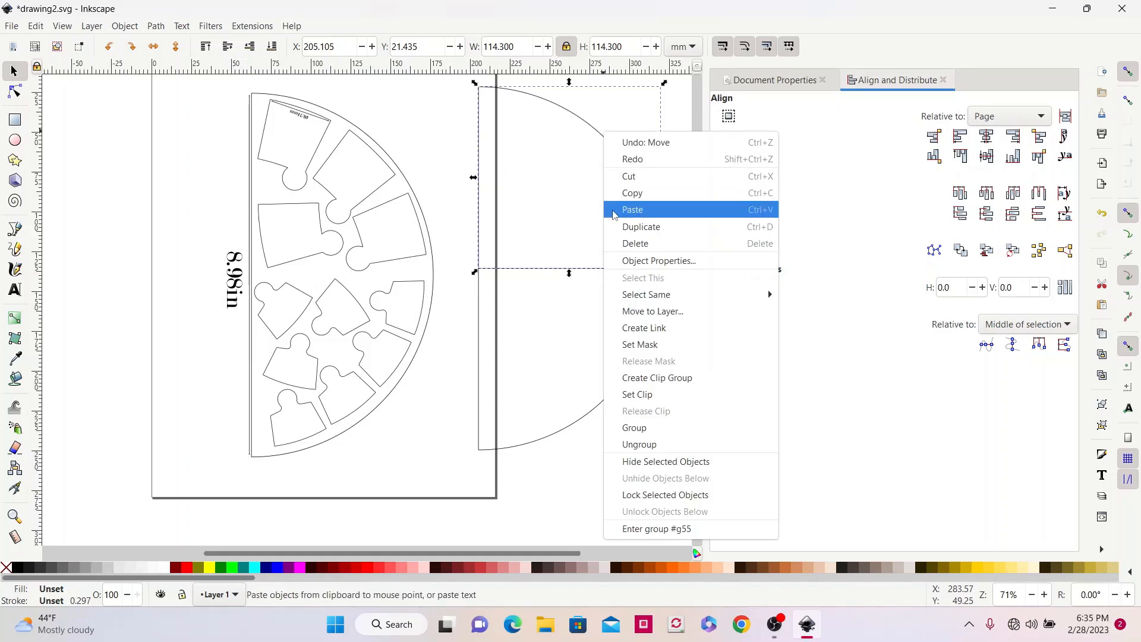
click(638, 243)
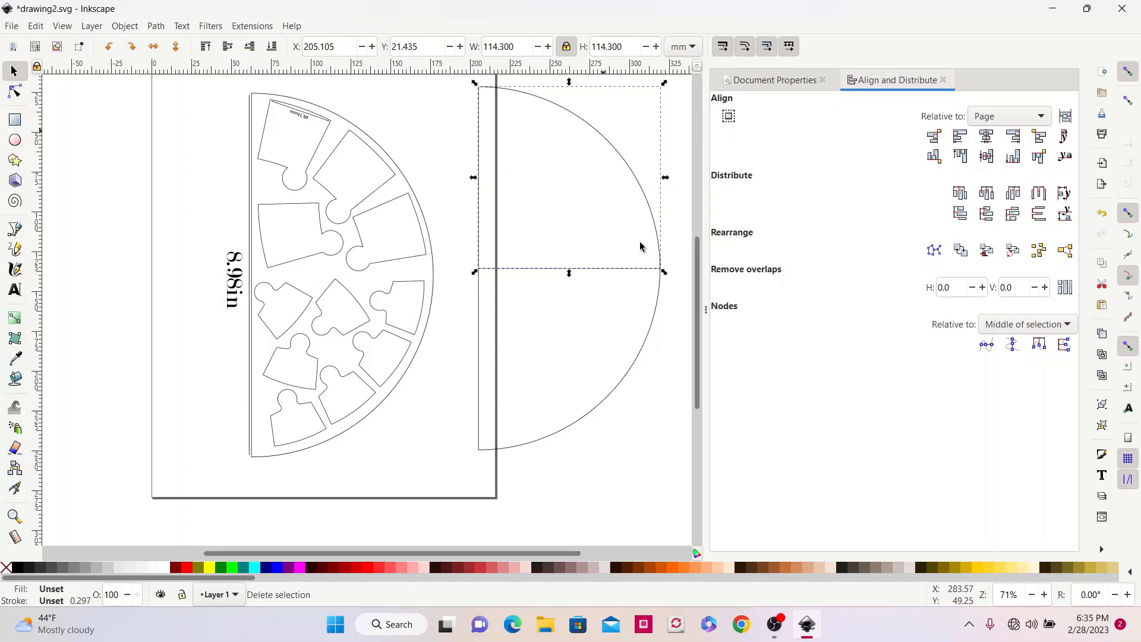
click(581, 269)
right_click(581, 269)
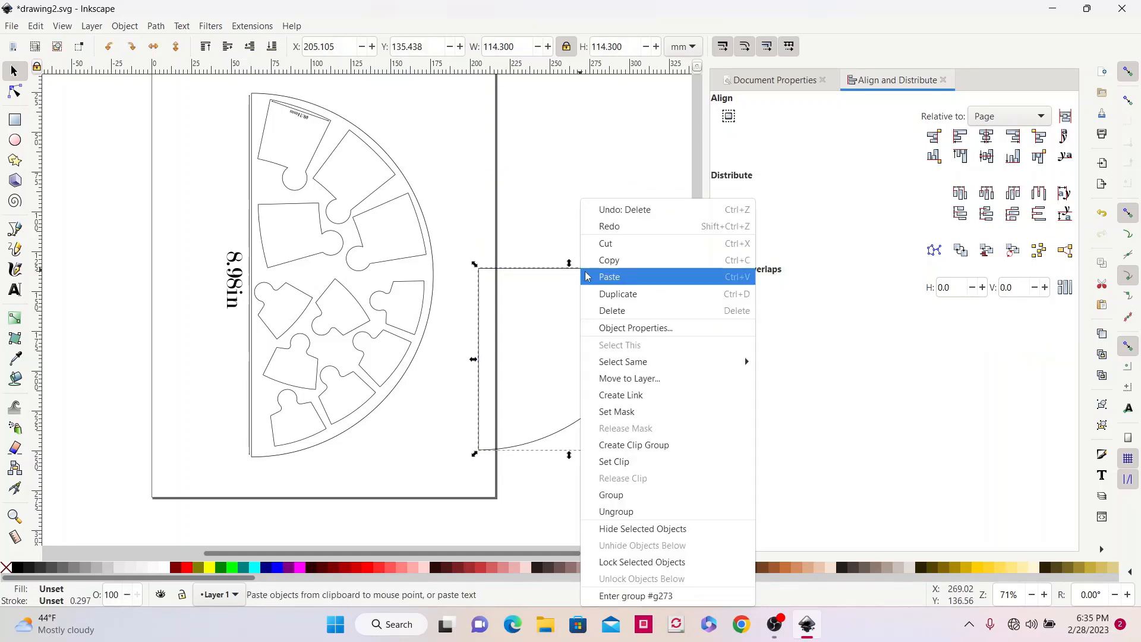
click(622, 310)
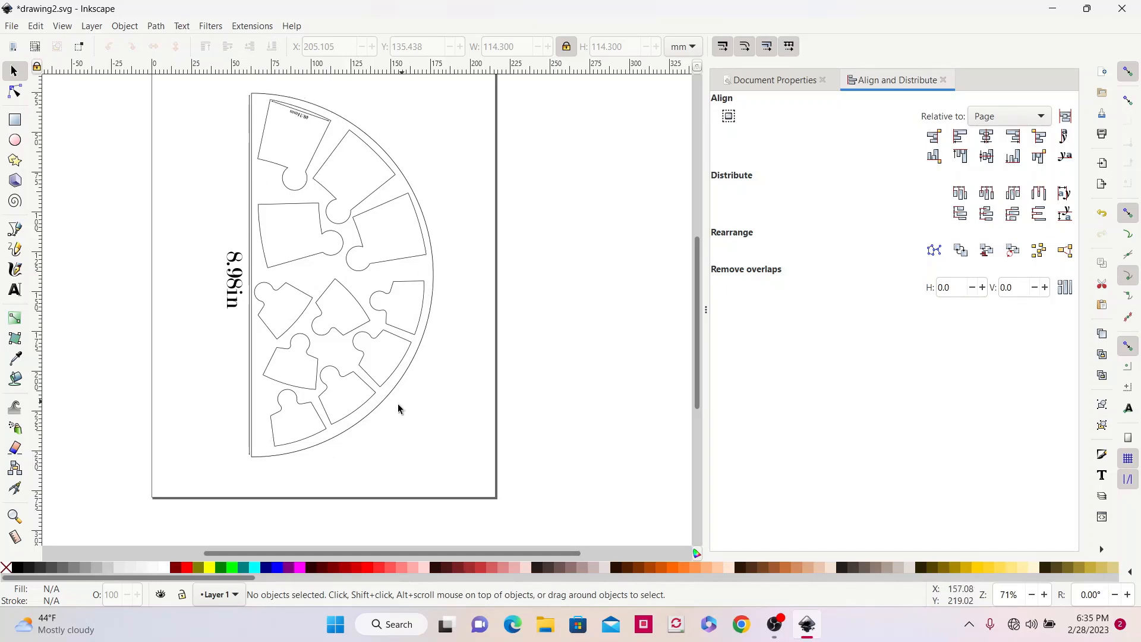
Step: Save the SVG, and save it to the Desktop as drawing2 in AutoCAD DXF R14 format with mm base unit, replacing the existing file
click(12, 26)
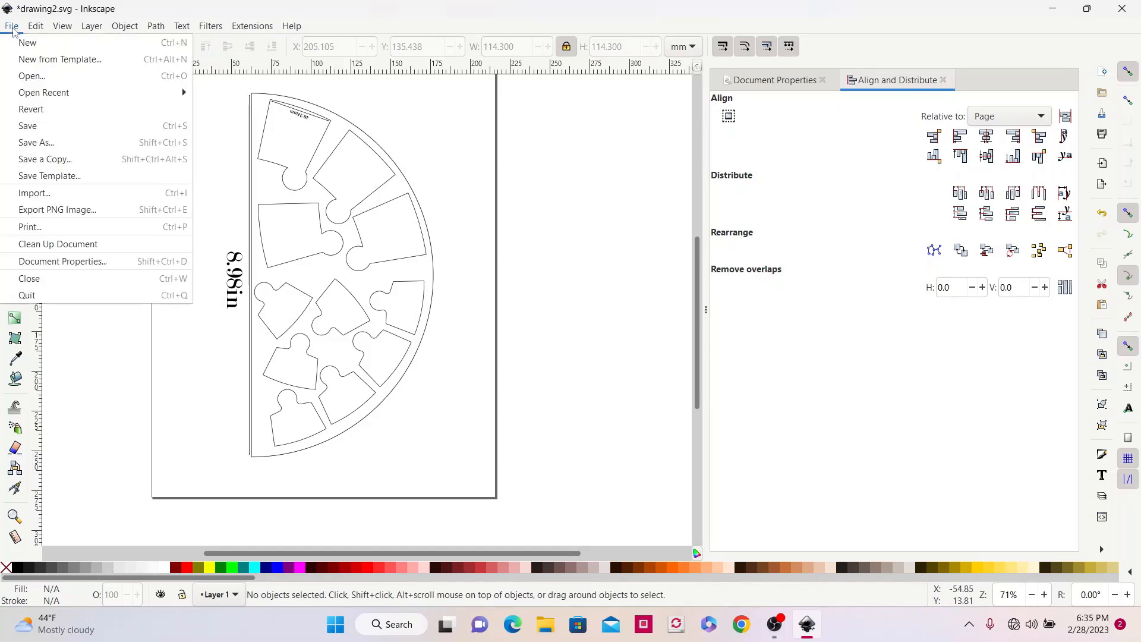
click(37, 129)
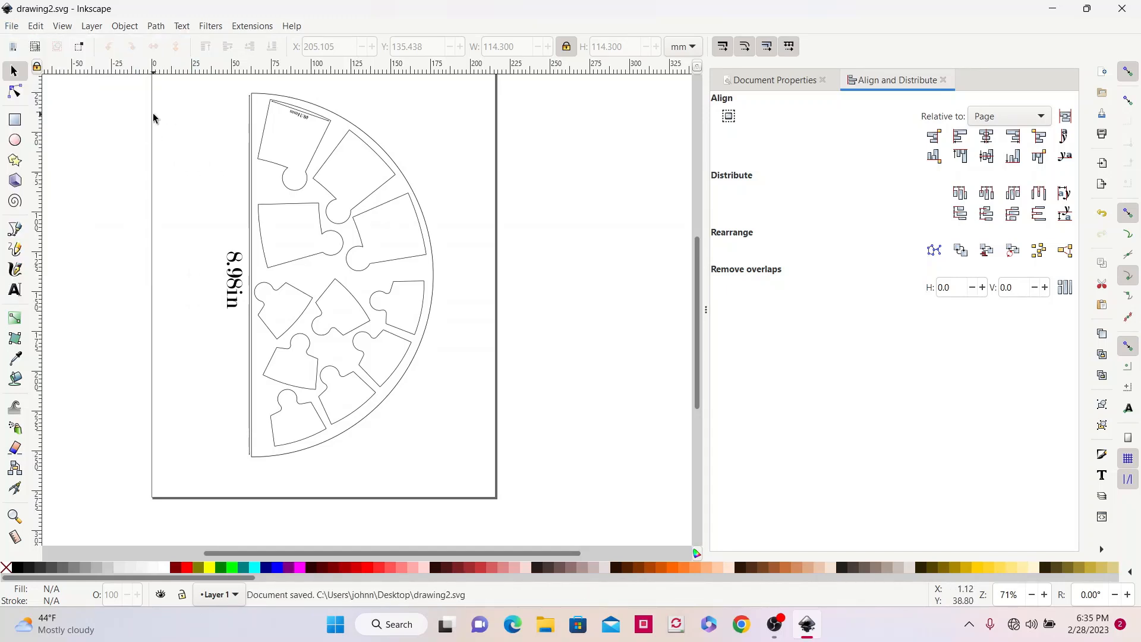
click(11, 26)
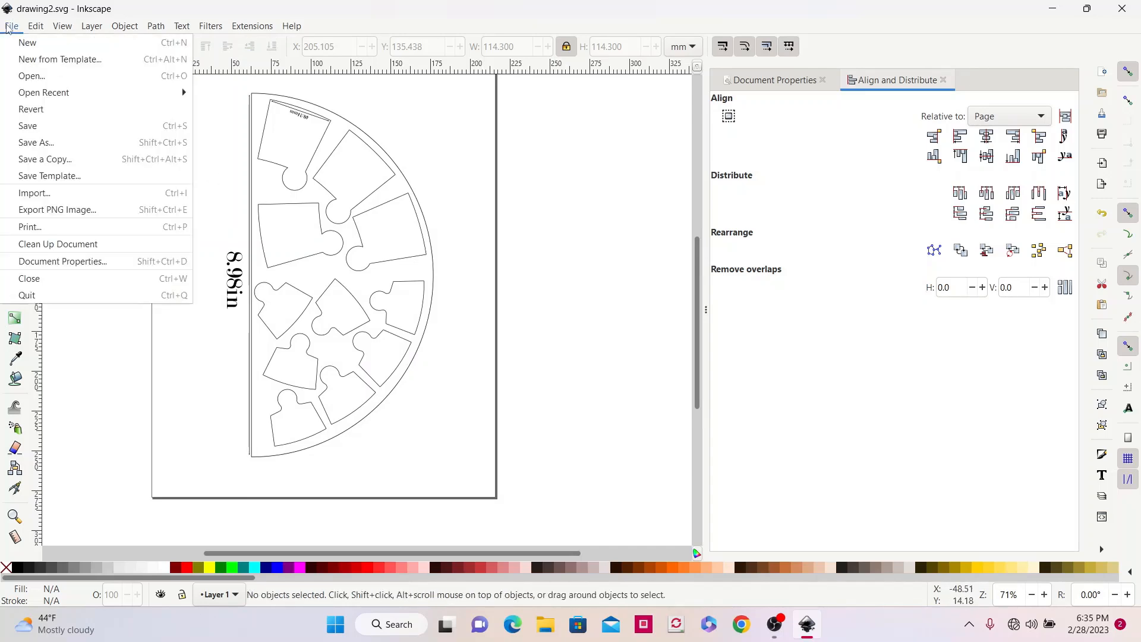
click(51, 142)
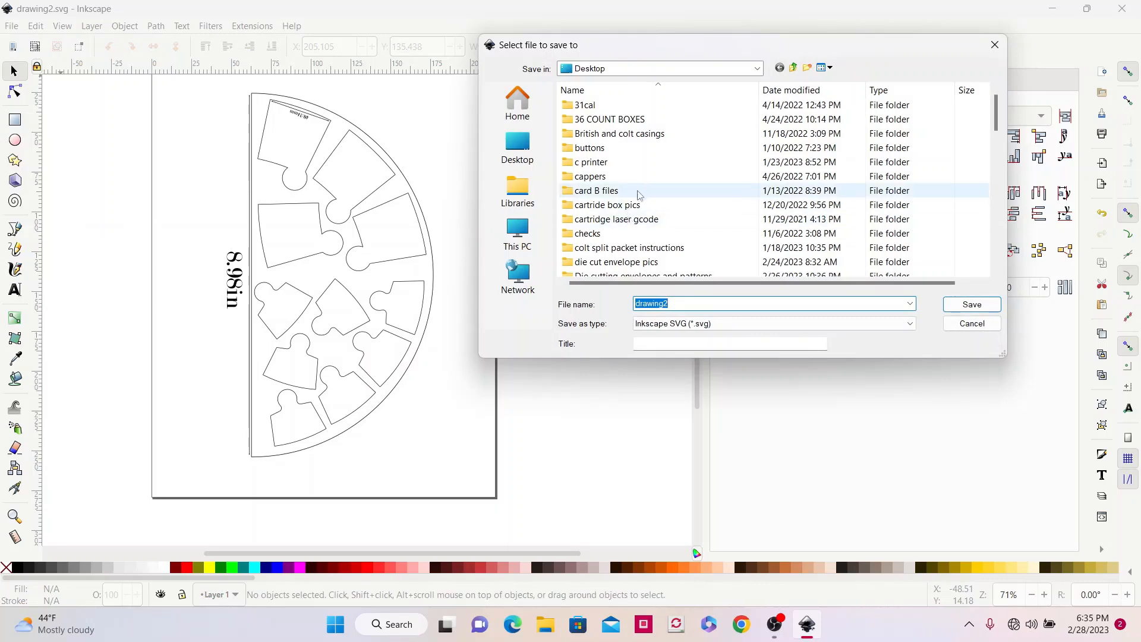
scroll(661, 184, down, 2)
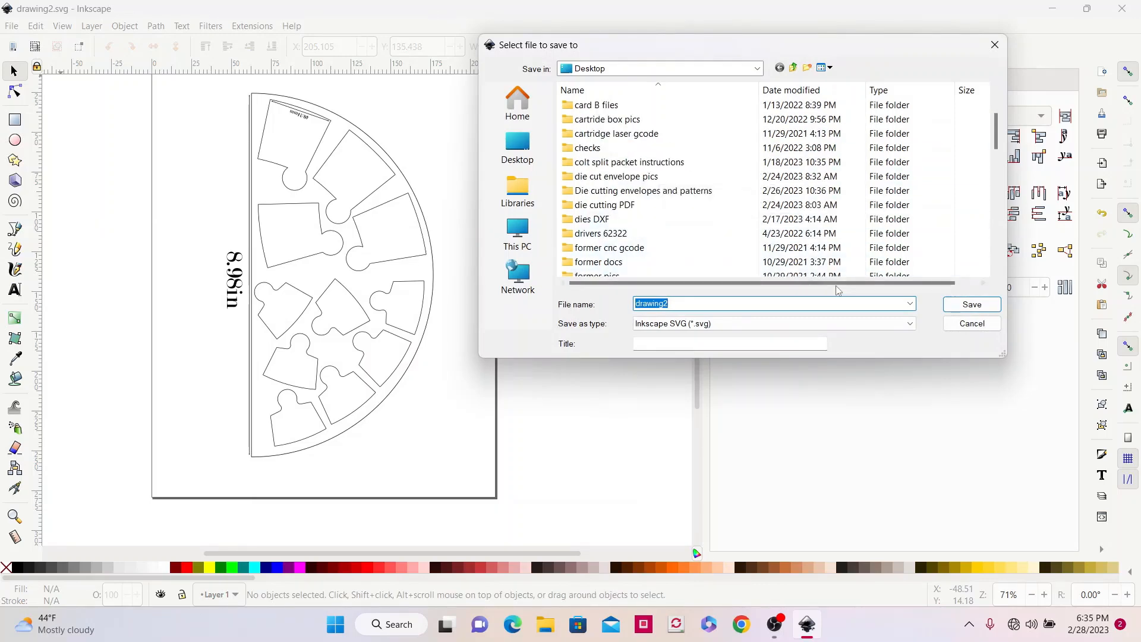
click(908, 325)
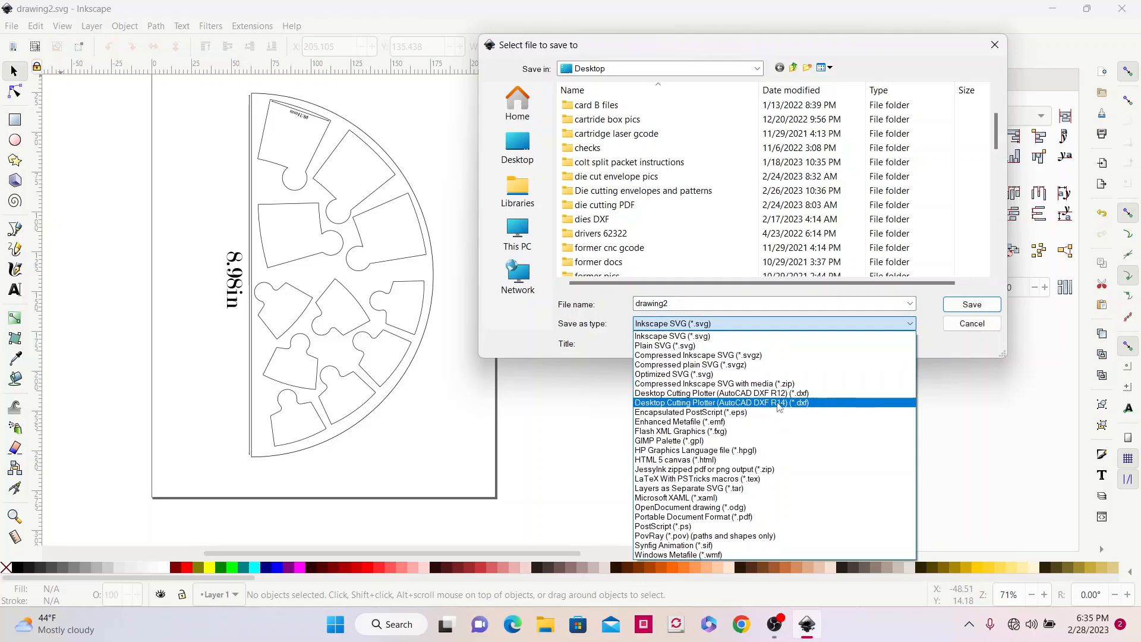
click(749, 404)
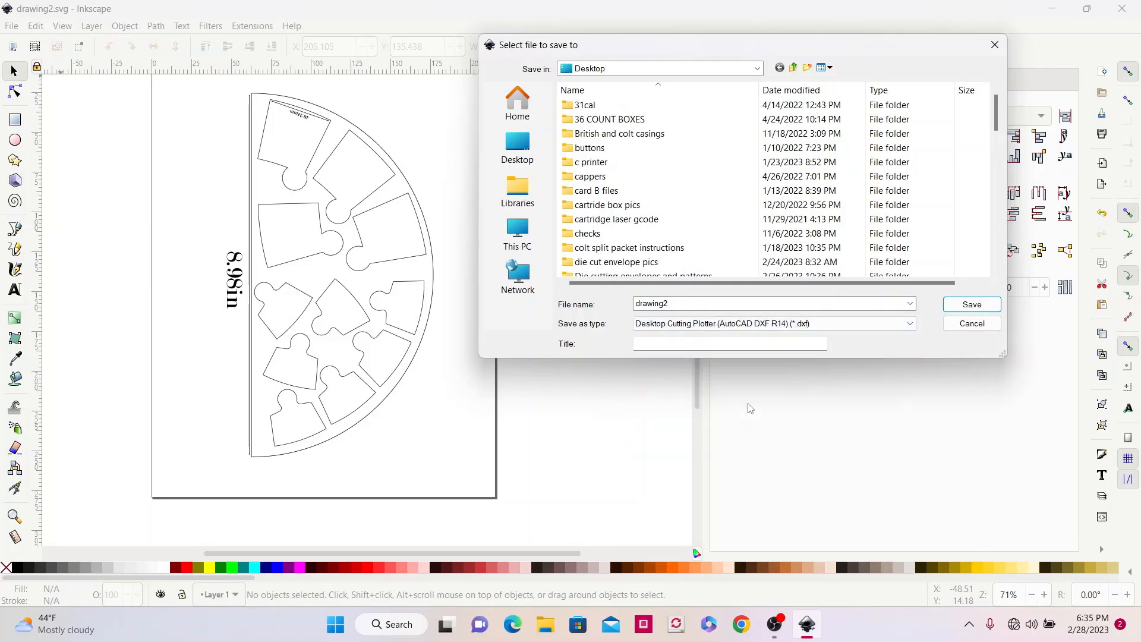
click(972, 304)
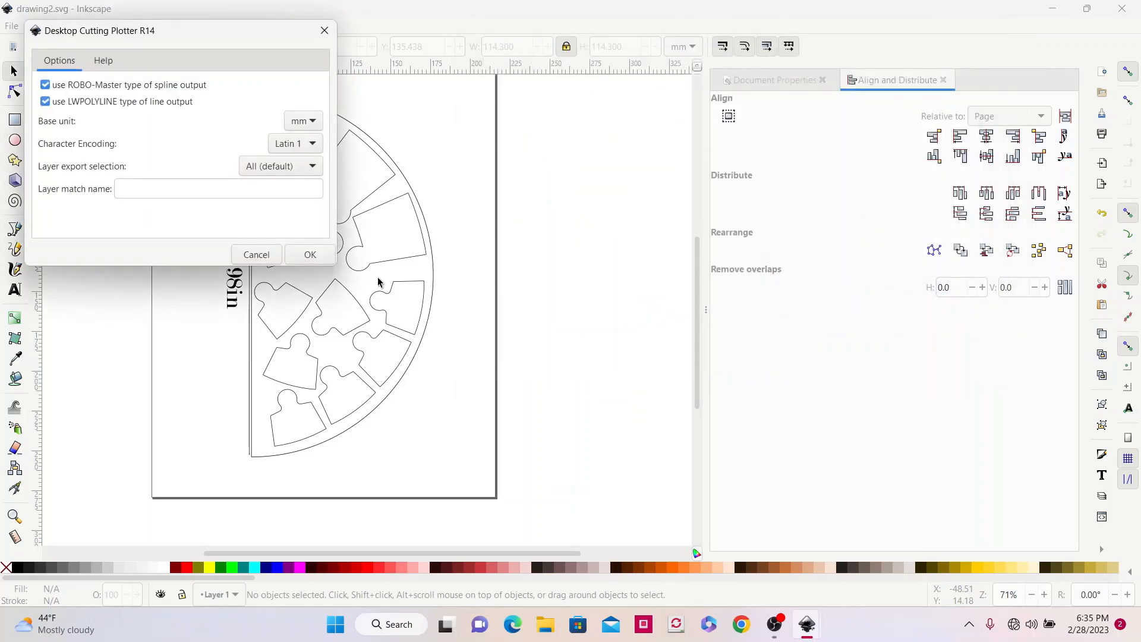
click(306, 255)
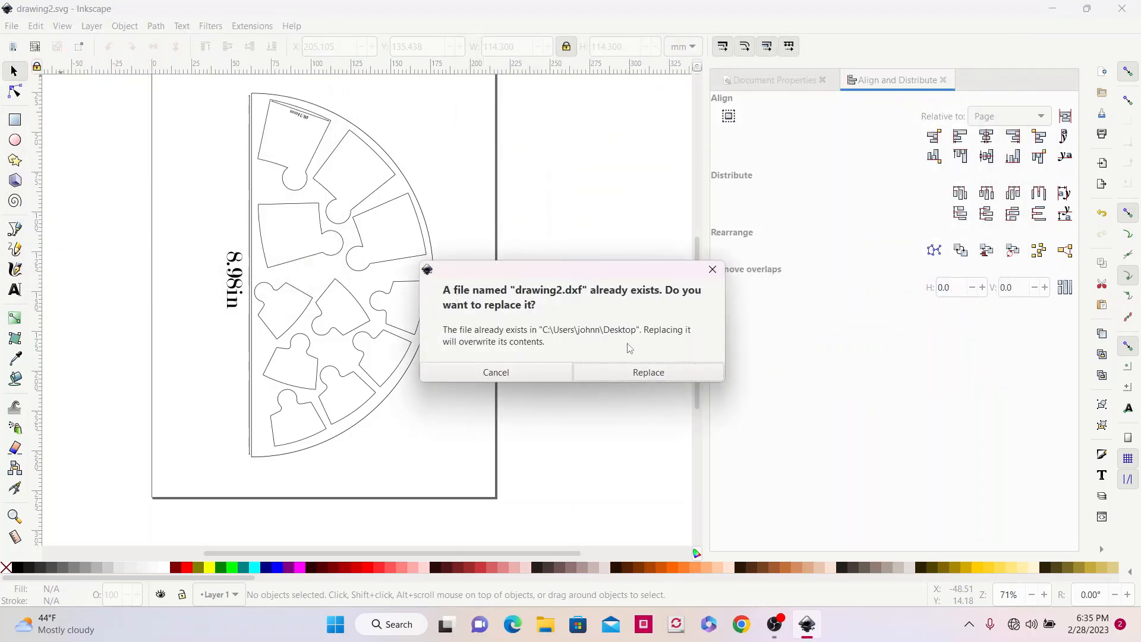
click(620, 371)
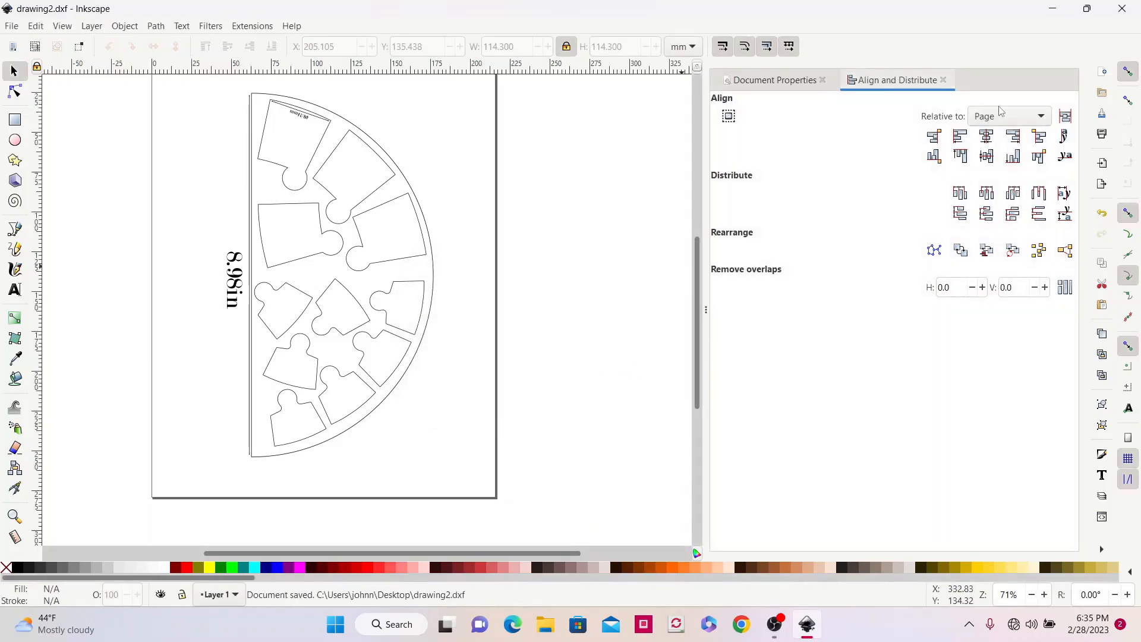
Step: Switch to LibreCAD and open drawing2.dxf from the Desktop
click(1052, 9)
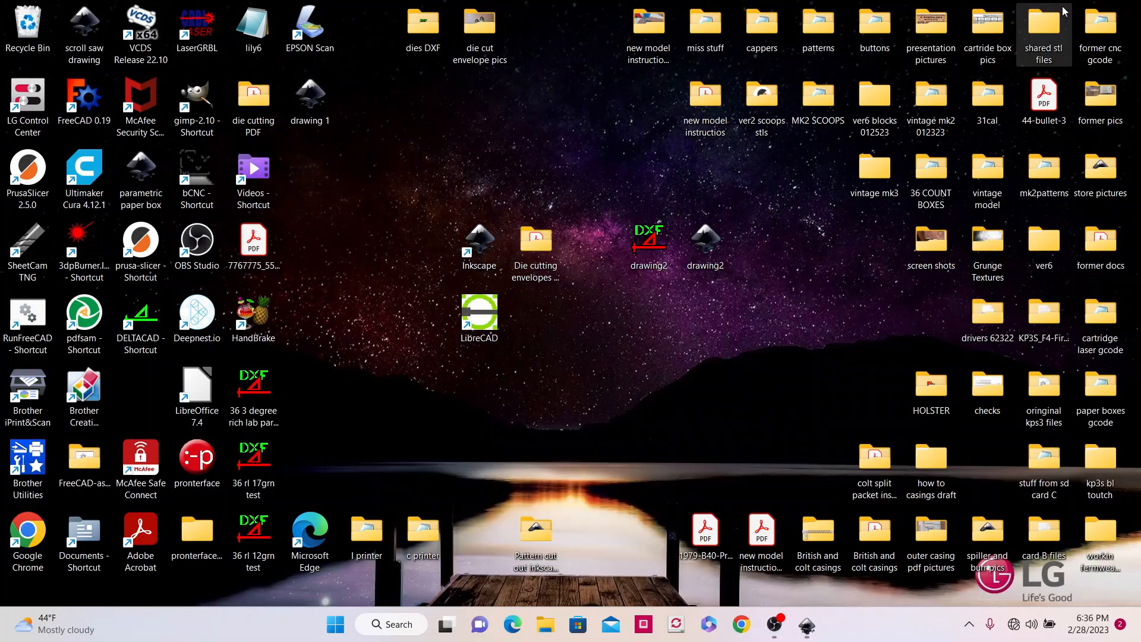
double_click(479, 311)
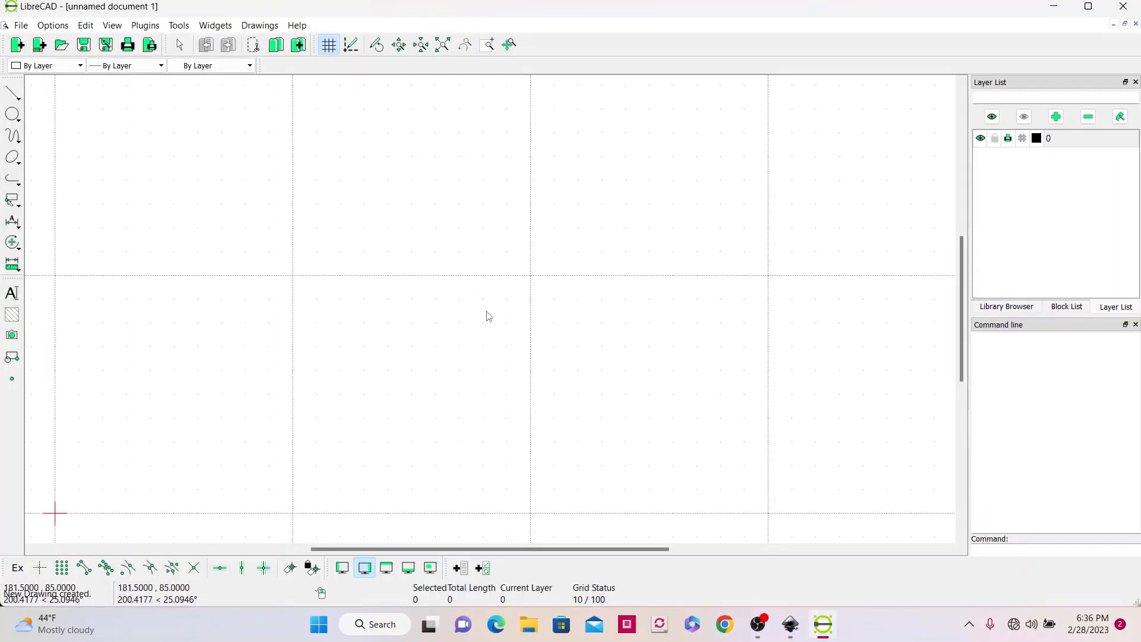
click(61, 45)
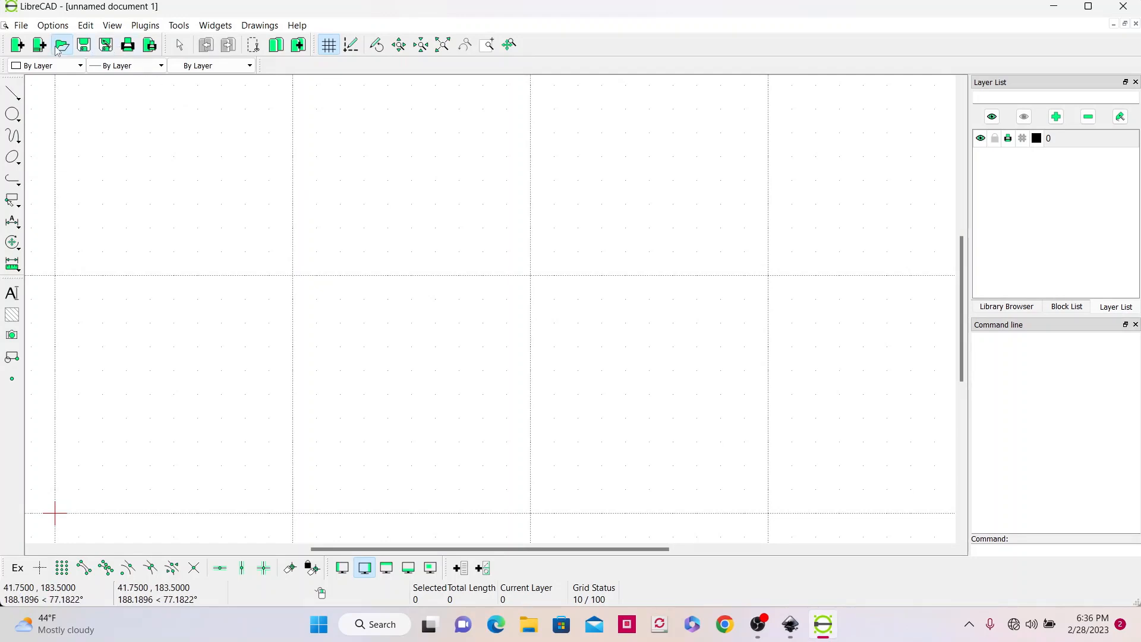
scroll(283, 229, down, 20)
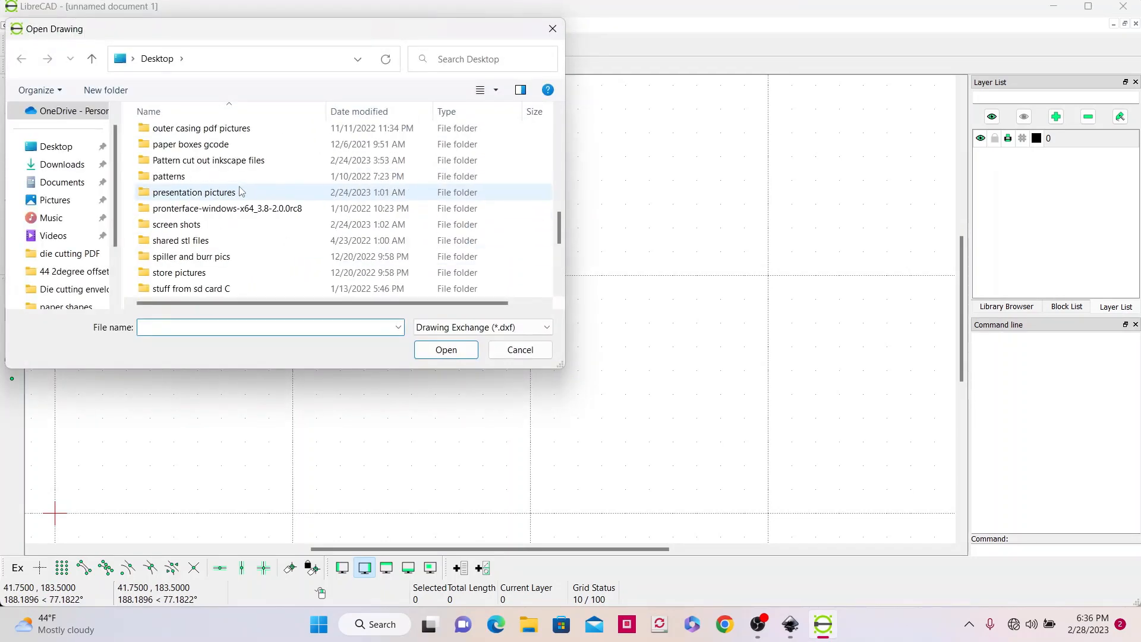
scroll(240, 190, down, 1)
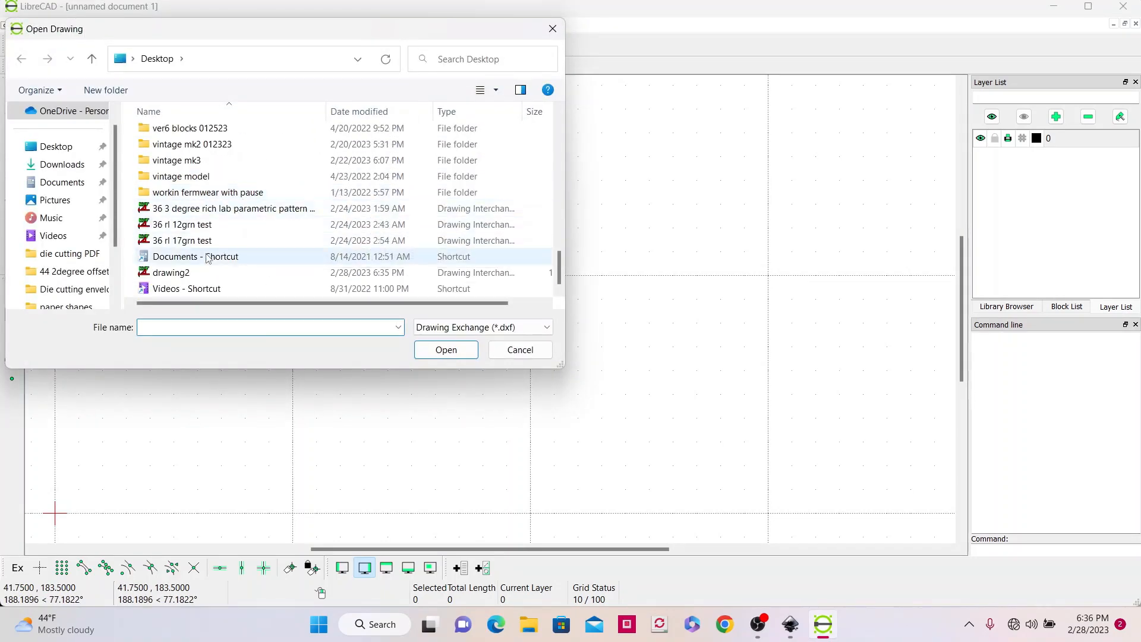
click(183, 274)
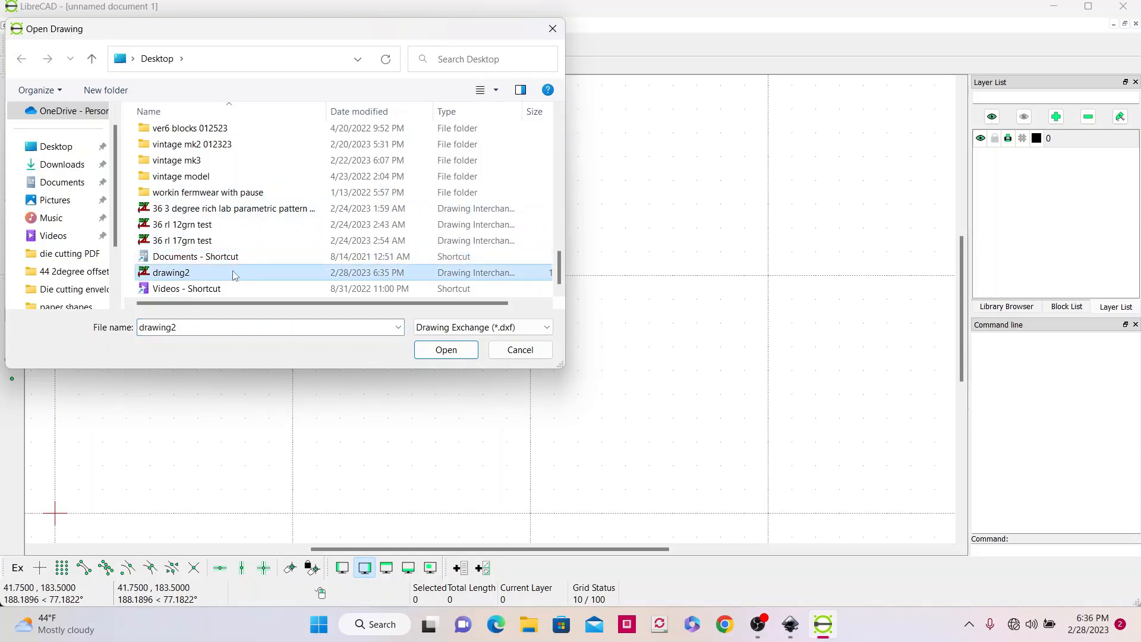
click(446, 349)
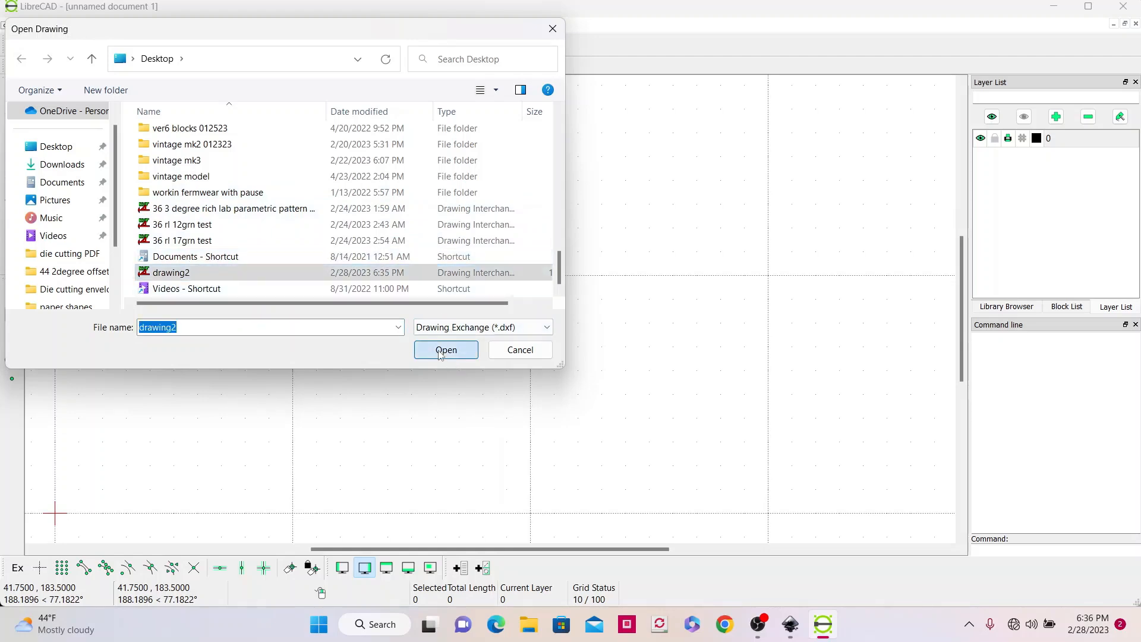